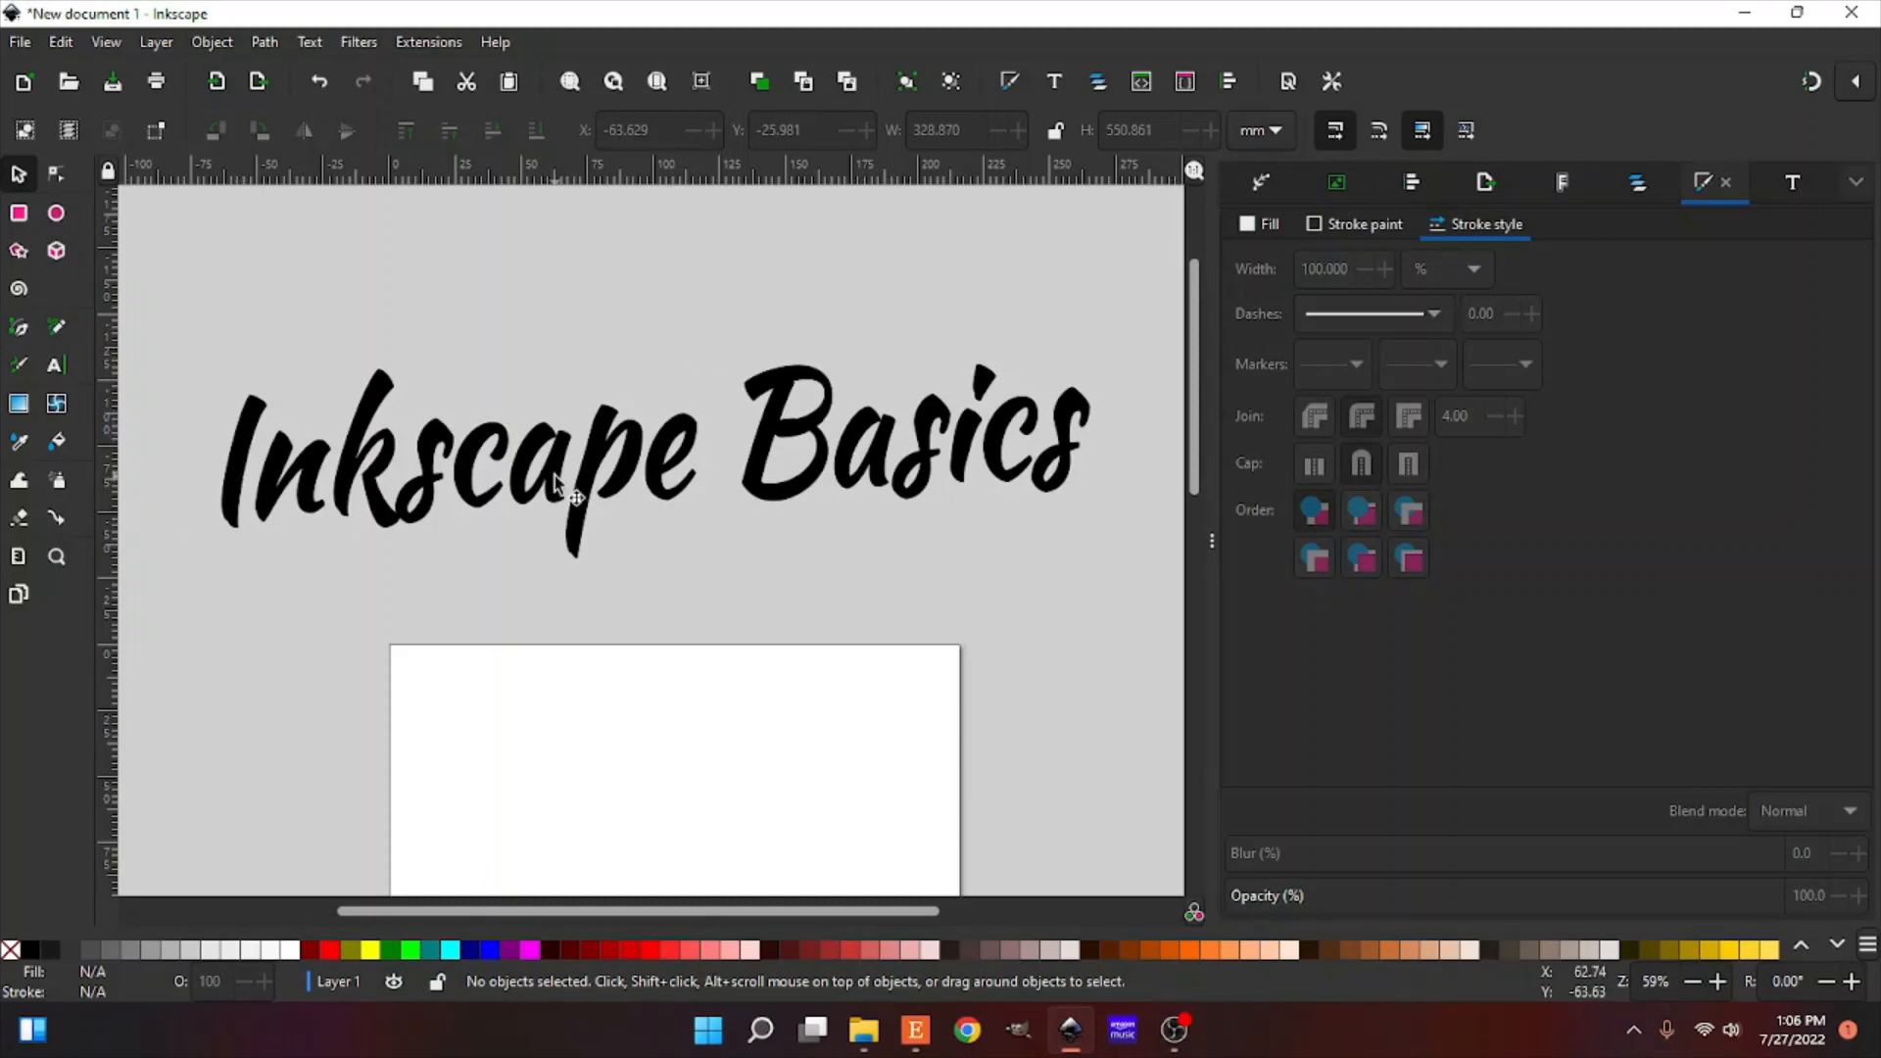
Step: Look over the blank page and the title text above it at several zoom levels
{"action": "scroll", "coordinate": [554, 475], "scroll_direction": "down", "scroll_amount": 10}
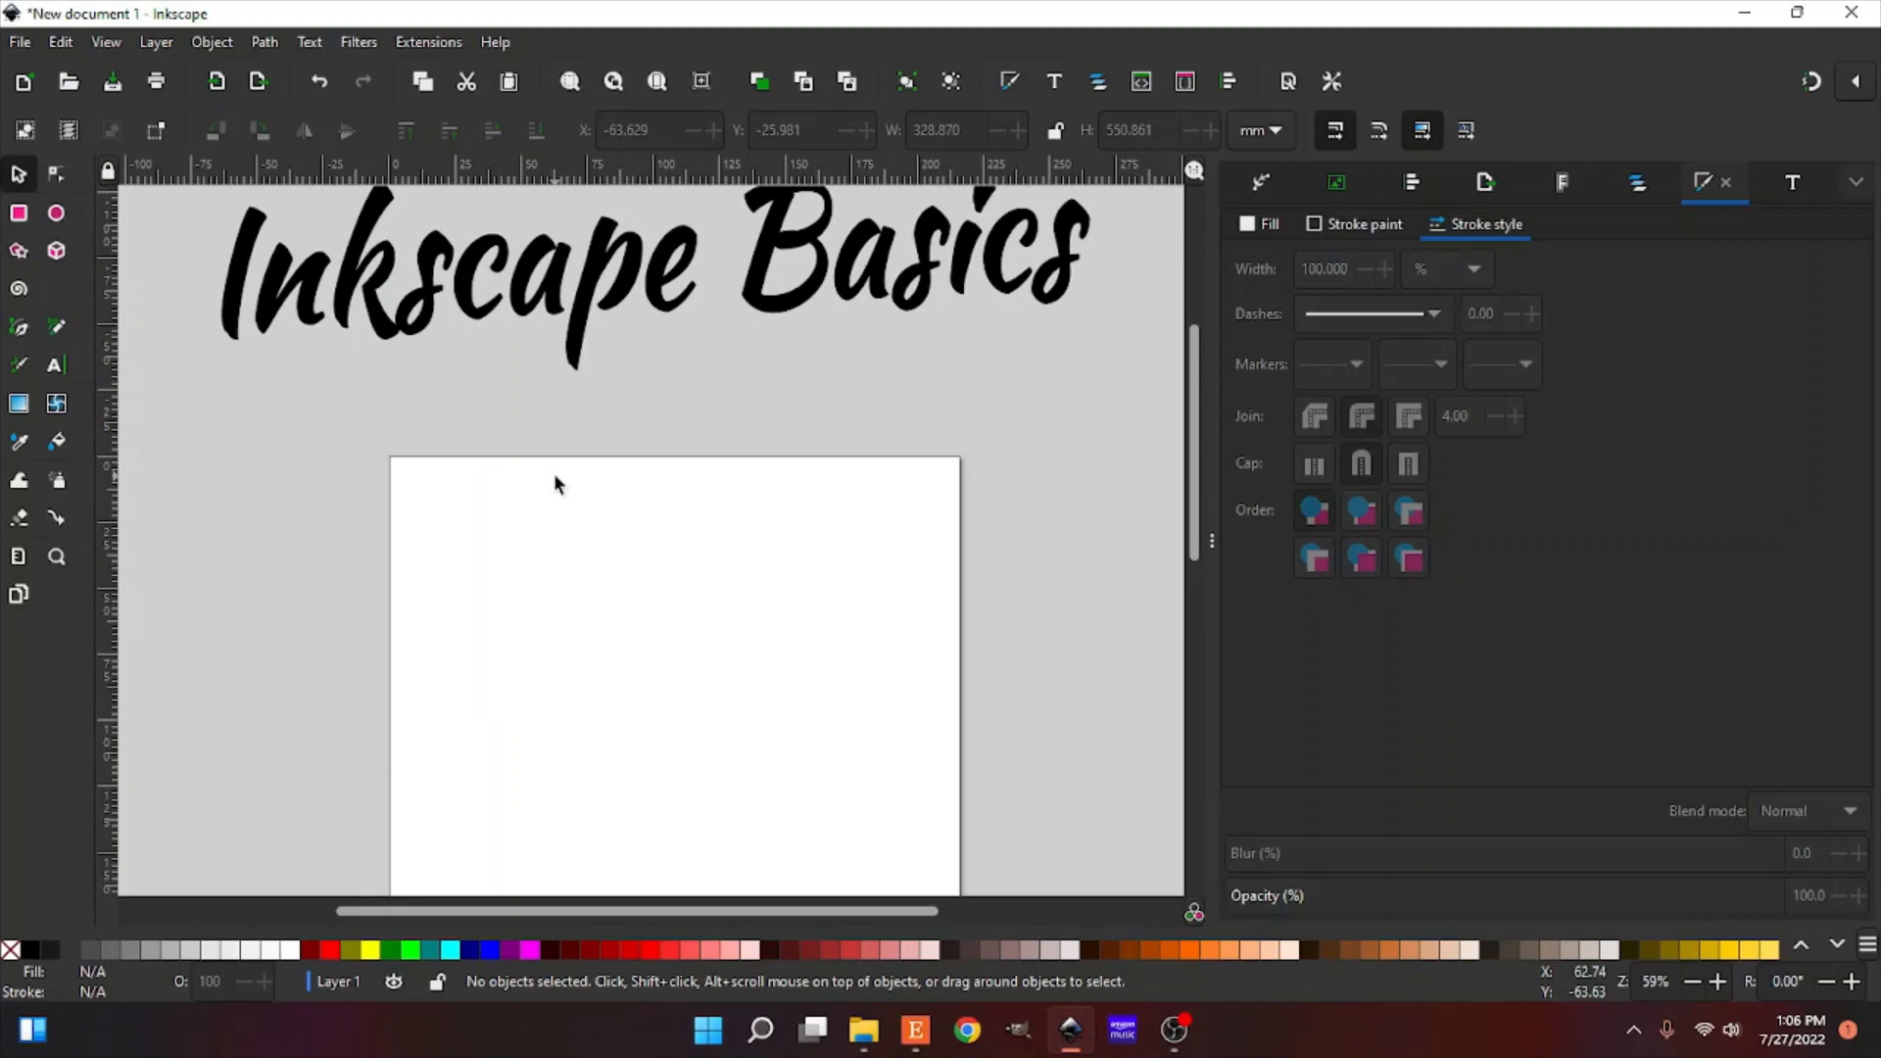
{"action": "scroll", "coordinate": [554, 475], "scroll_direction": "down", "scroll_amount": 3}
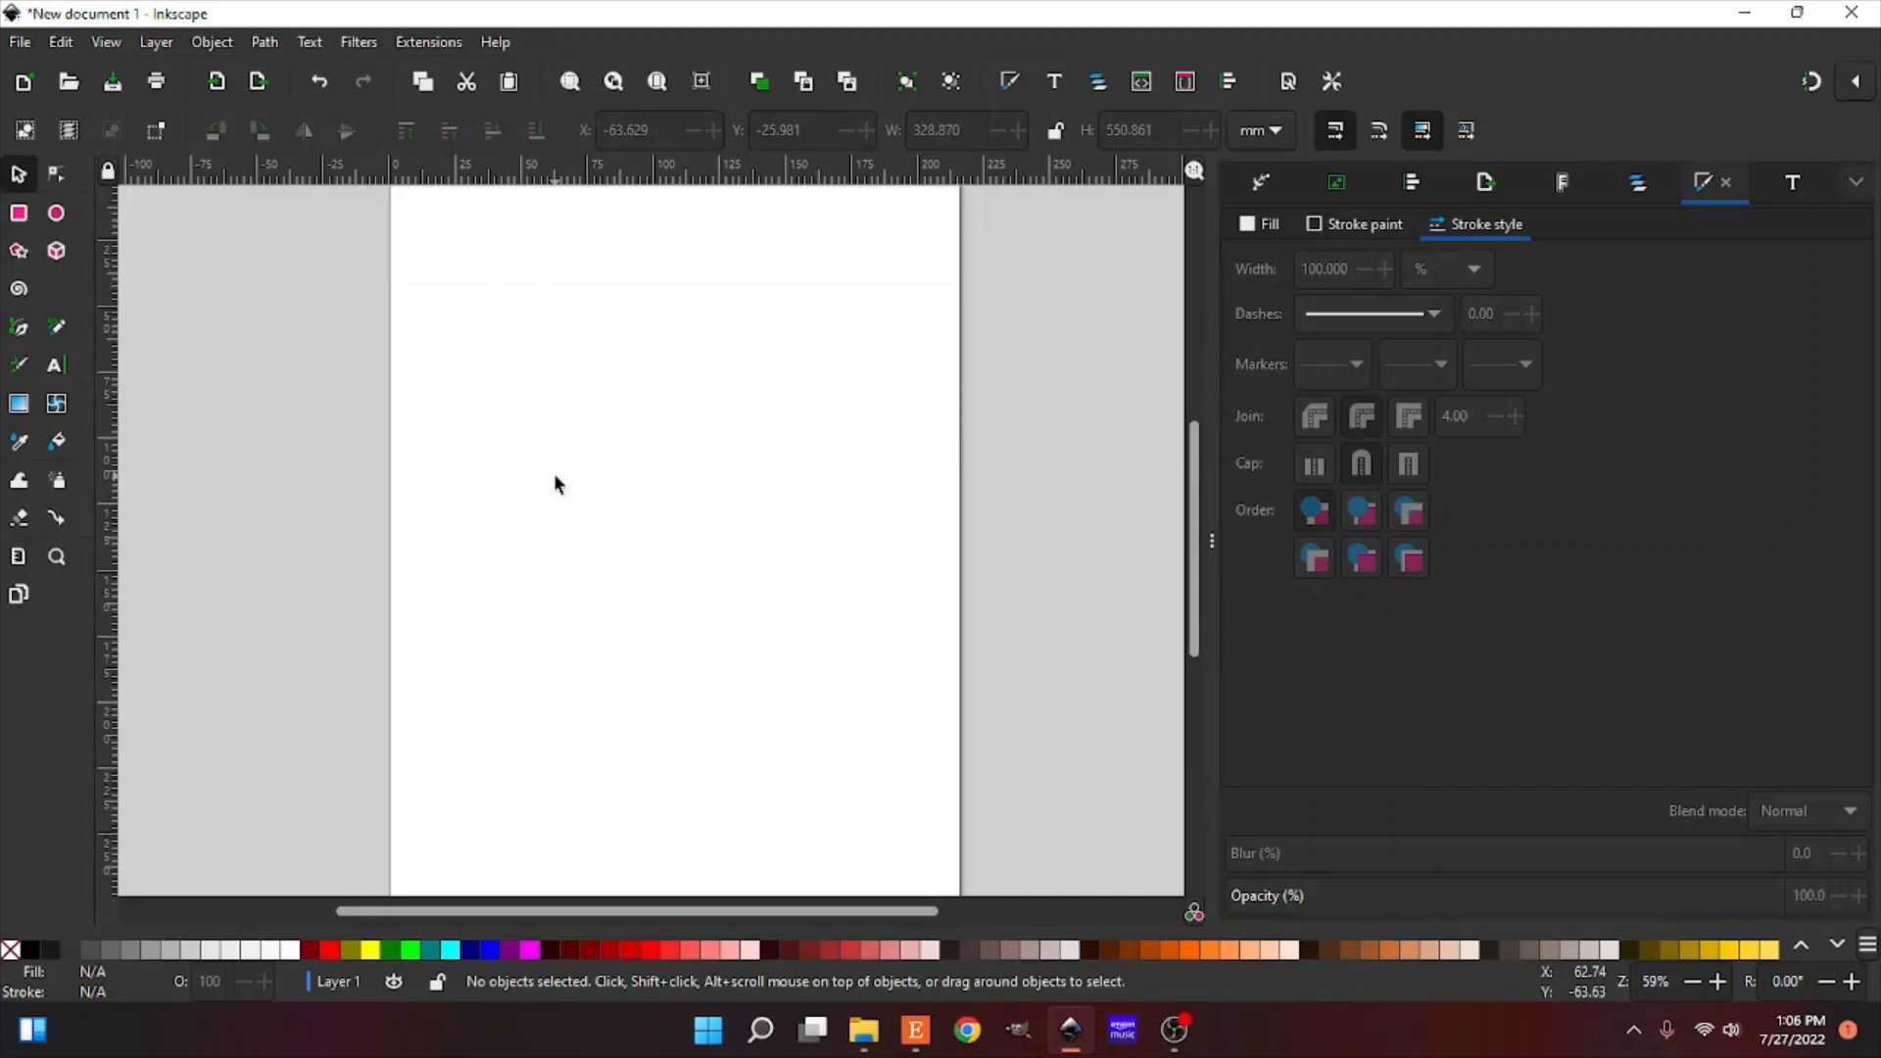
{"action": "key", "text": "minus"}
{"action": "key", "text": "plus"}
{"action": "key", "text": "minus"}
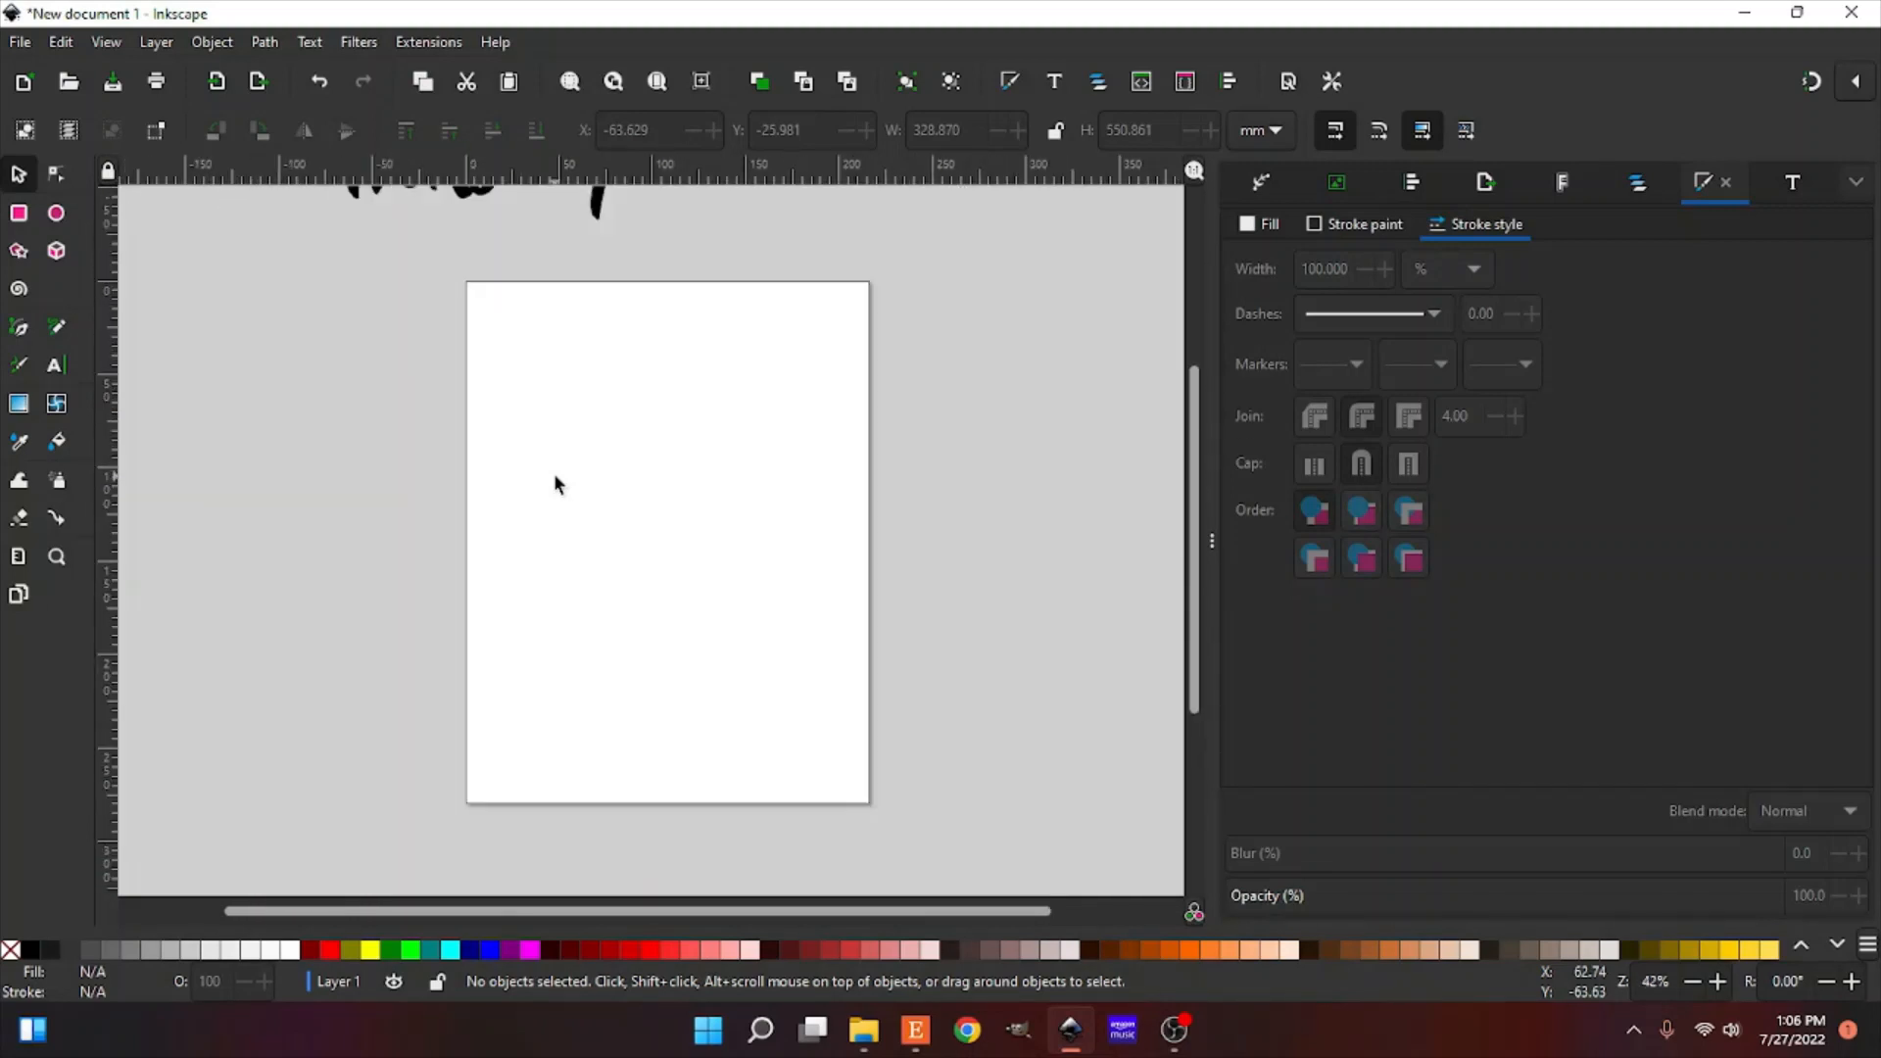
{"action": "key", "text": "minus"}
{"action": "key", "text": "plus"}
{"action": "key", "text": "minus"}
{"action": "key", "text": "minus"}
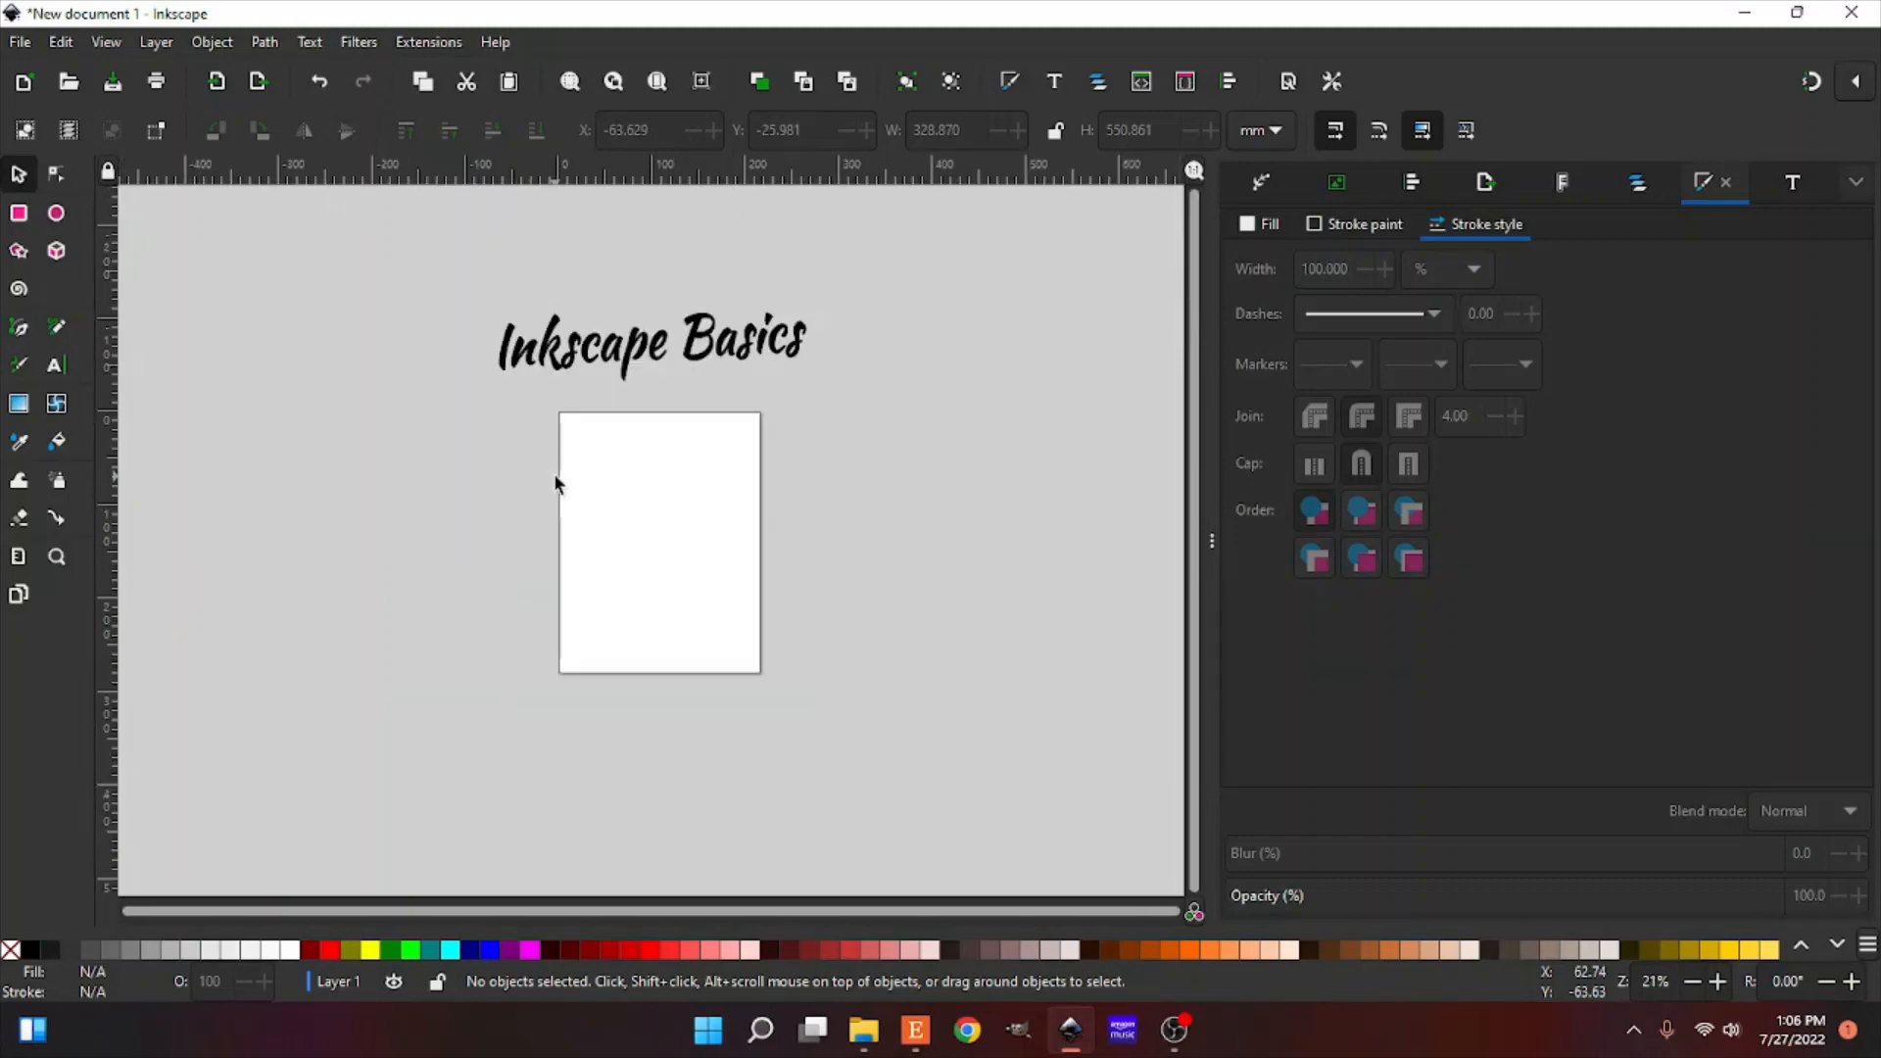
{"action": "key", "text": "plus"}
{"action": "key", "text": "plus"}
{"action": "key", "text": "plus"}
{"action": "key", "text": "plus"}
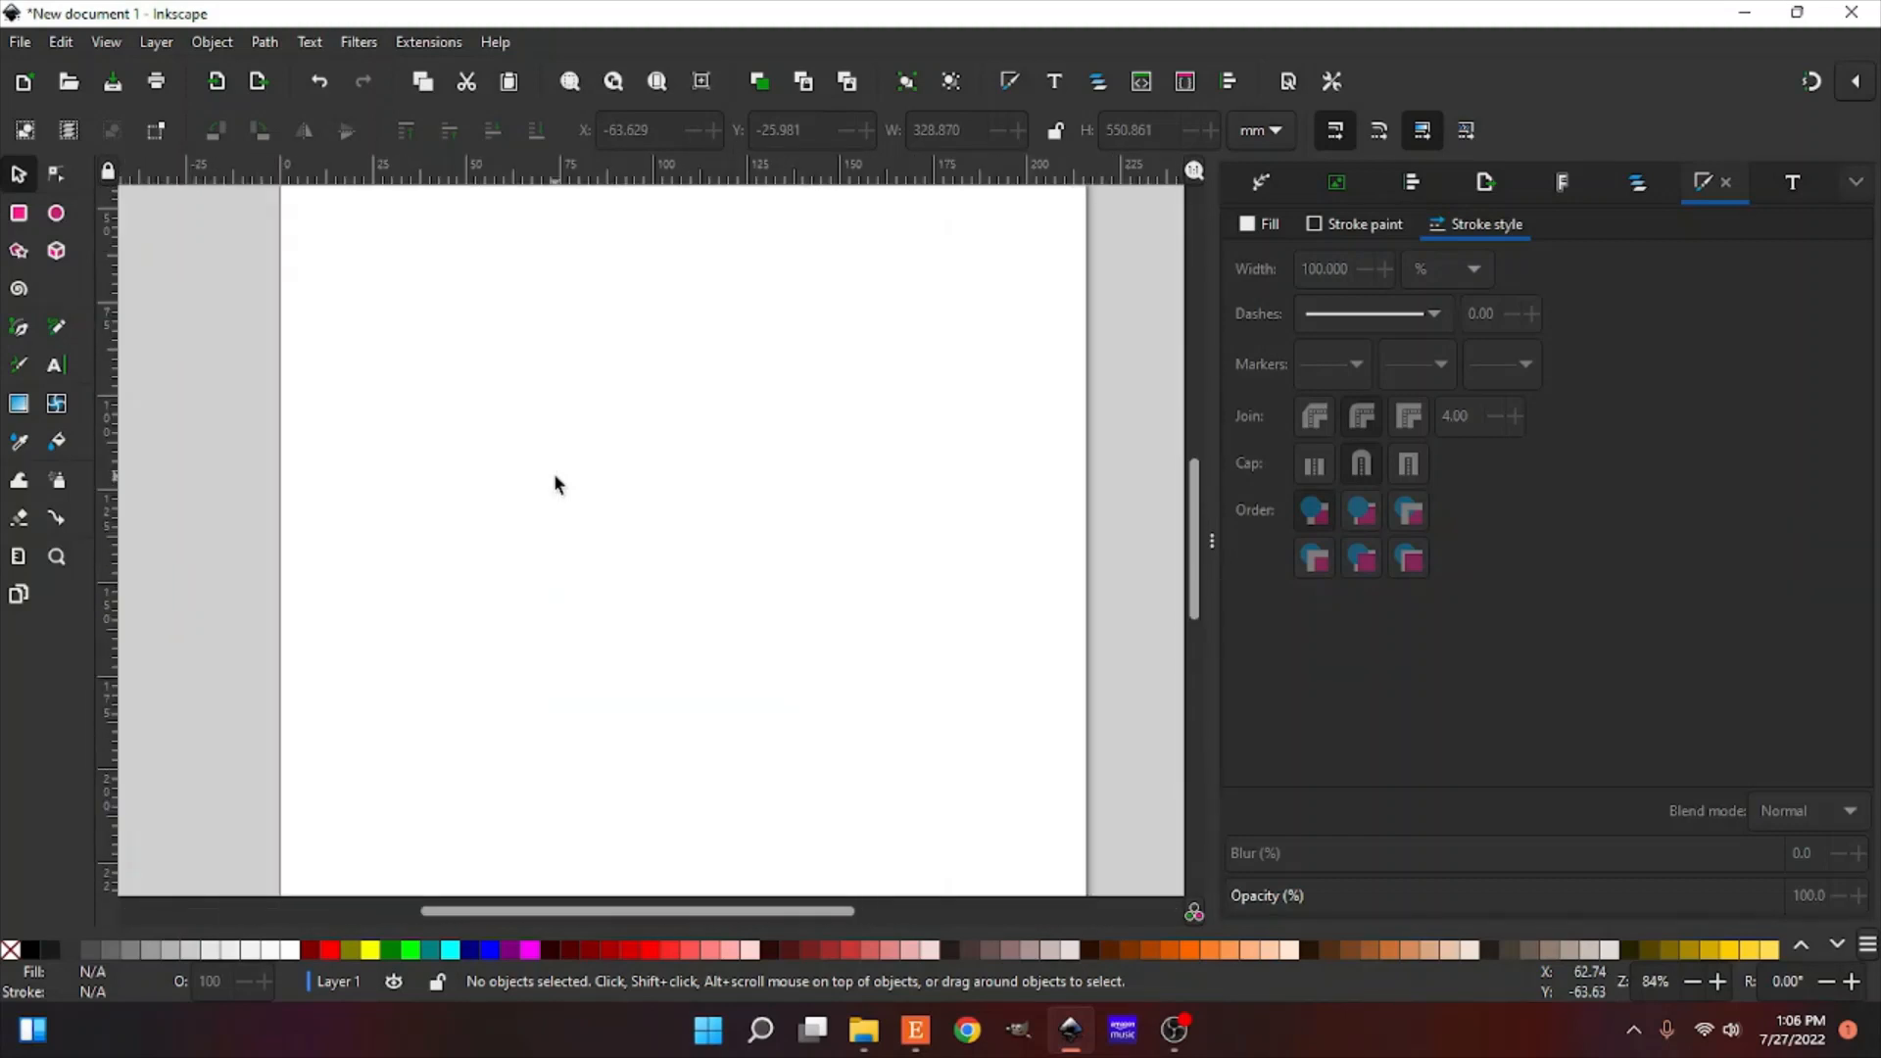
{"action": "key", "text": "minus"}
{"action": "key", "text": "minus"}
{"action": "key", "text": "minus"}
{"action": "key", "text": "plus"}
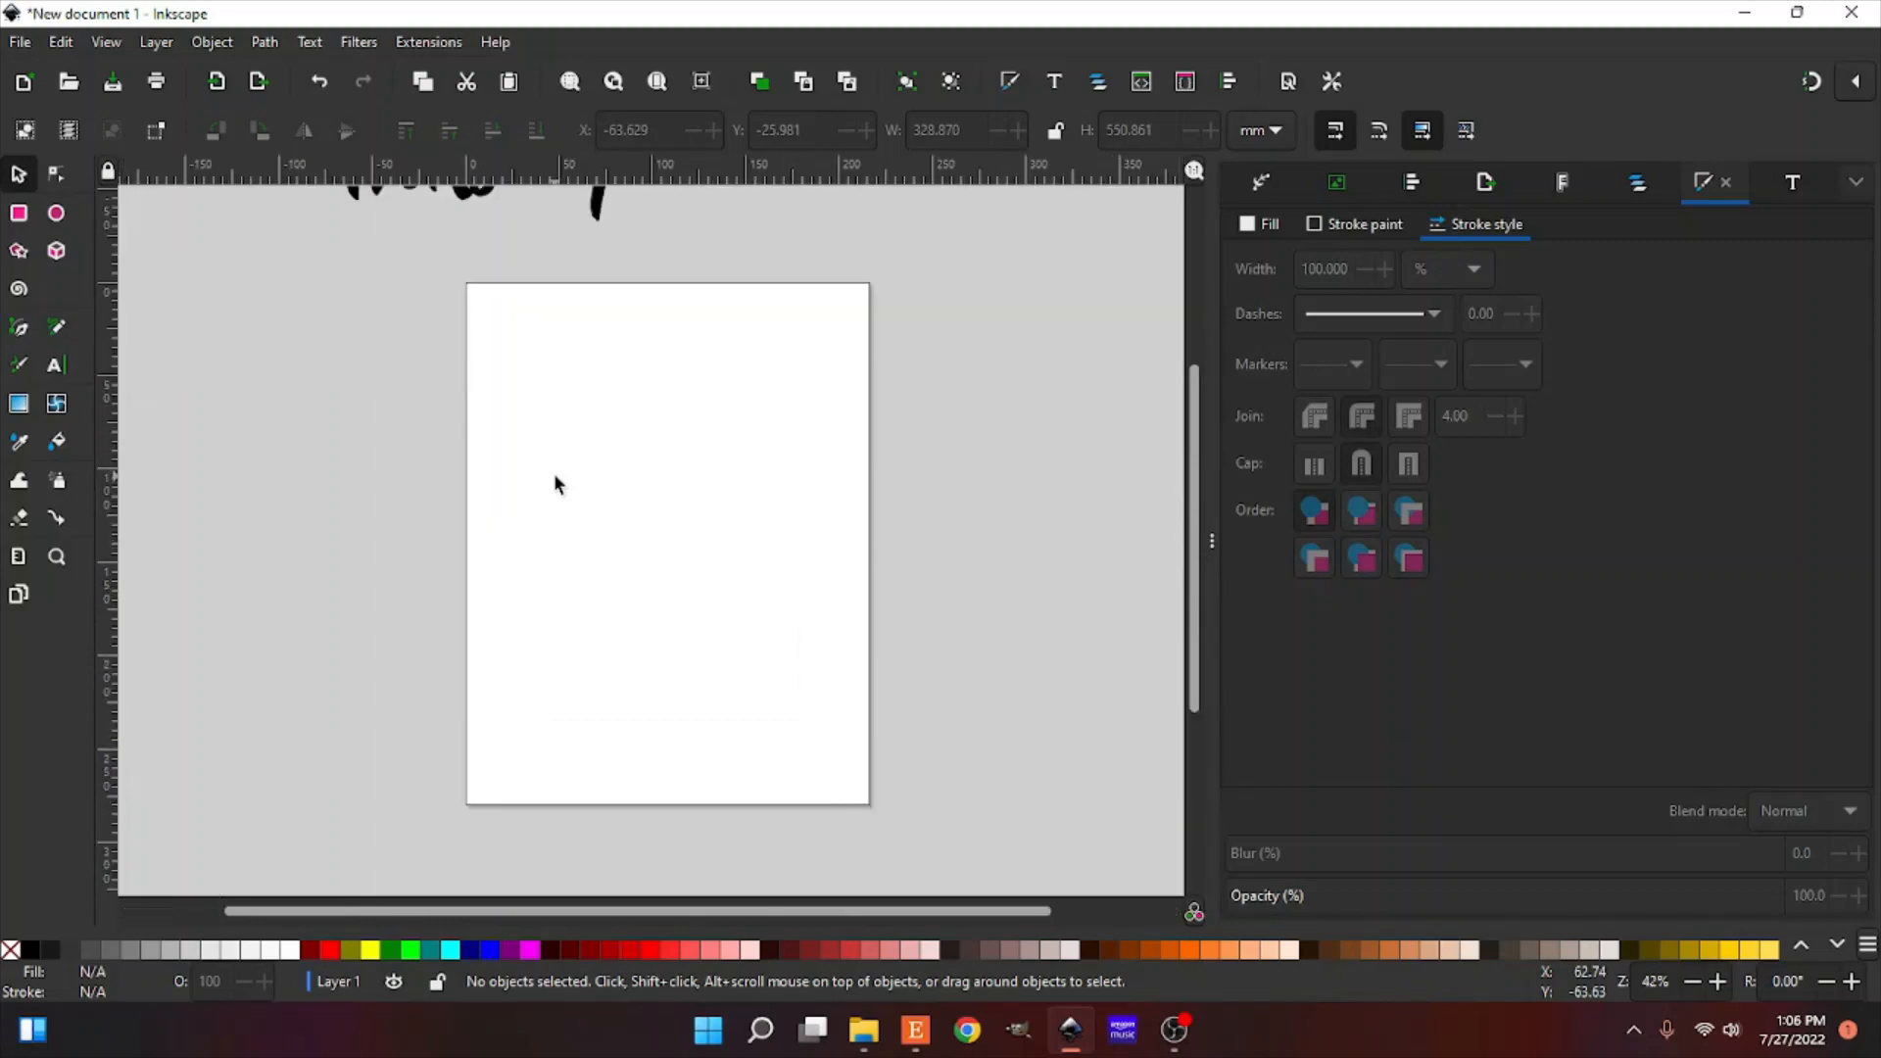
{"action": "key", "text": "plus"}
{"action": "key", "text": "minus"}
Step: Review the page format, orientation and display options in the document properties, and close them
{"action": "left_click", "coordinate": [1294, 81]}
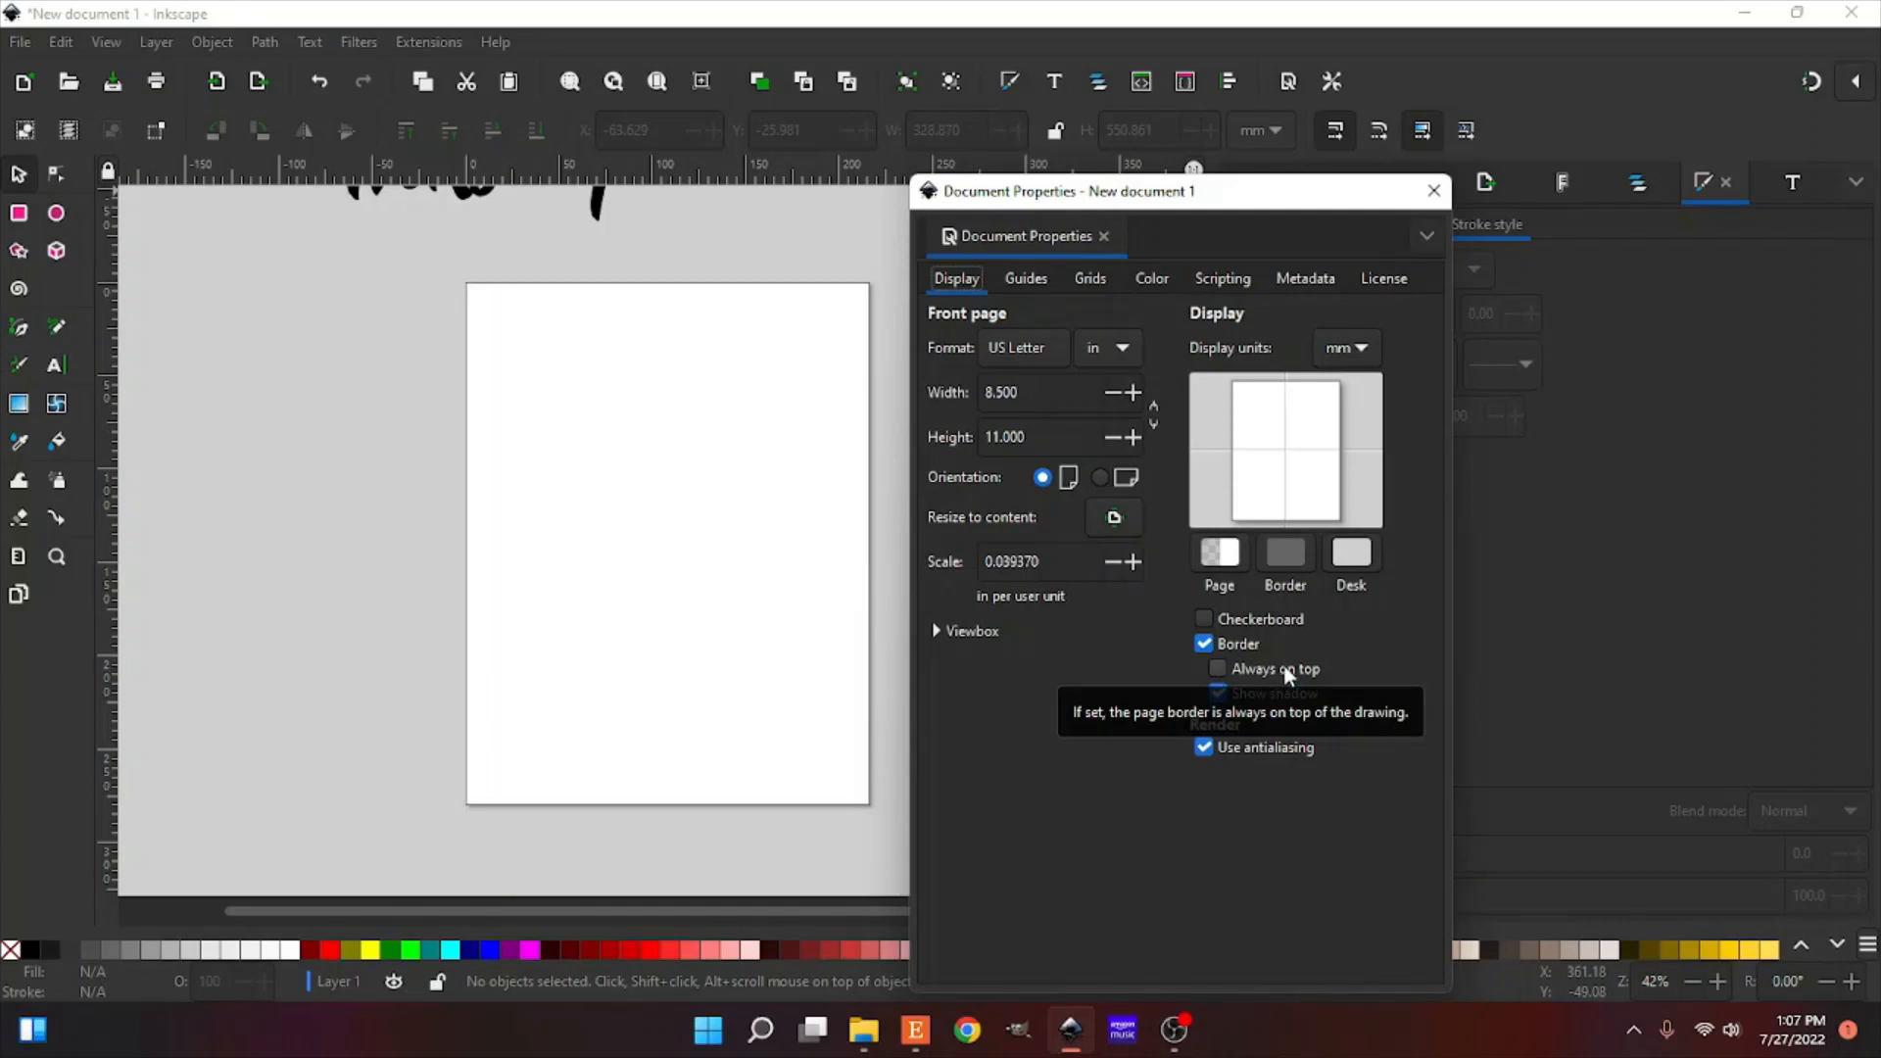
{"action": "left_click", "coordinate": [1433, 190]}
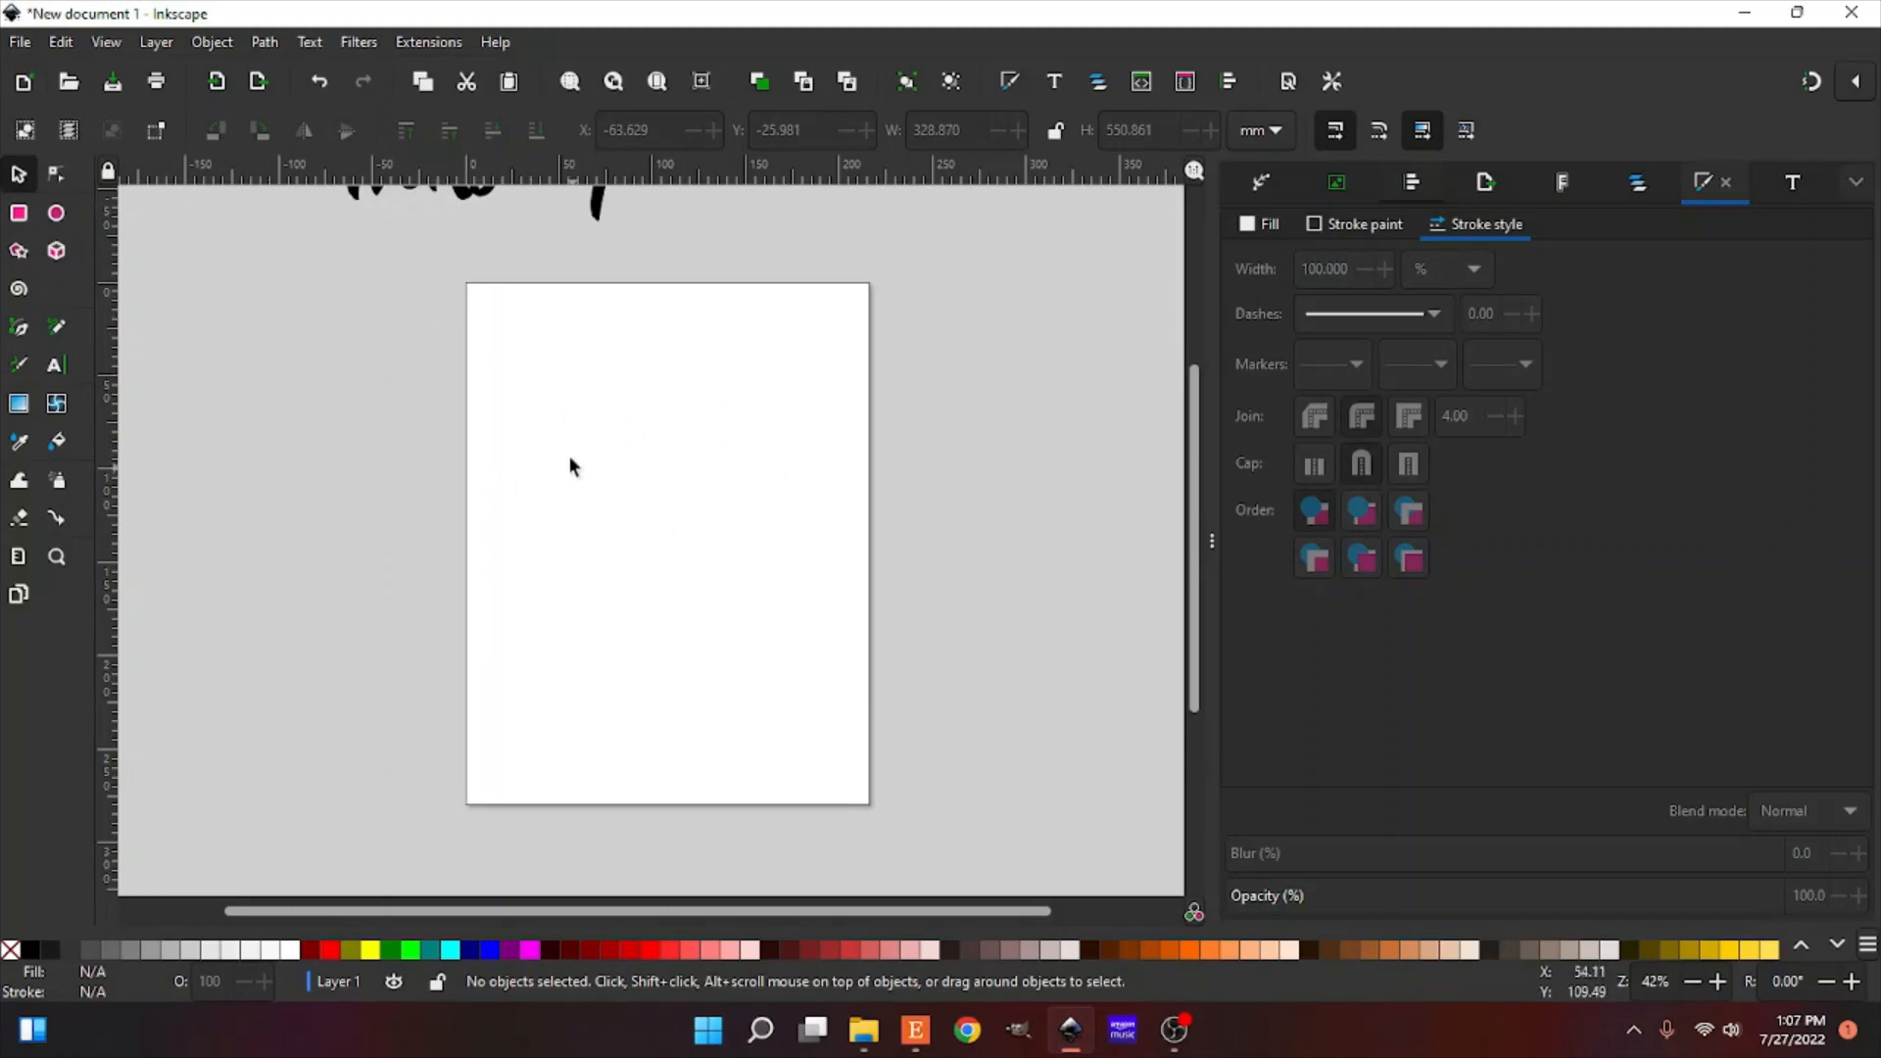
Step: Import the Straight floral frame image from the png downloads folder and centre it horizontally over the page
{"action": "left_click", "coordinate": [19, 42]}
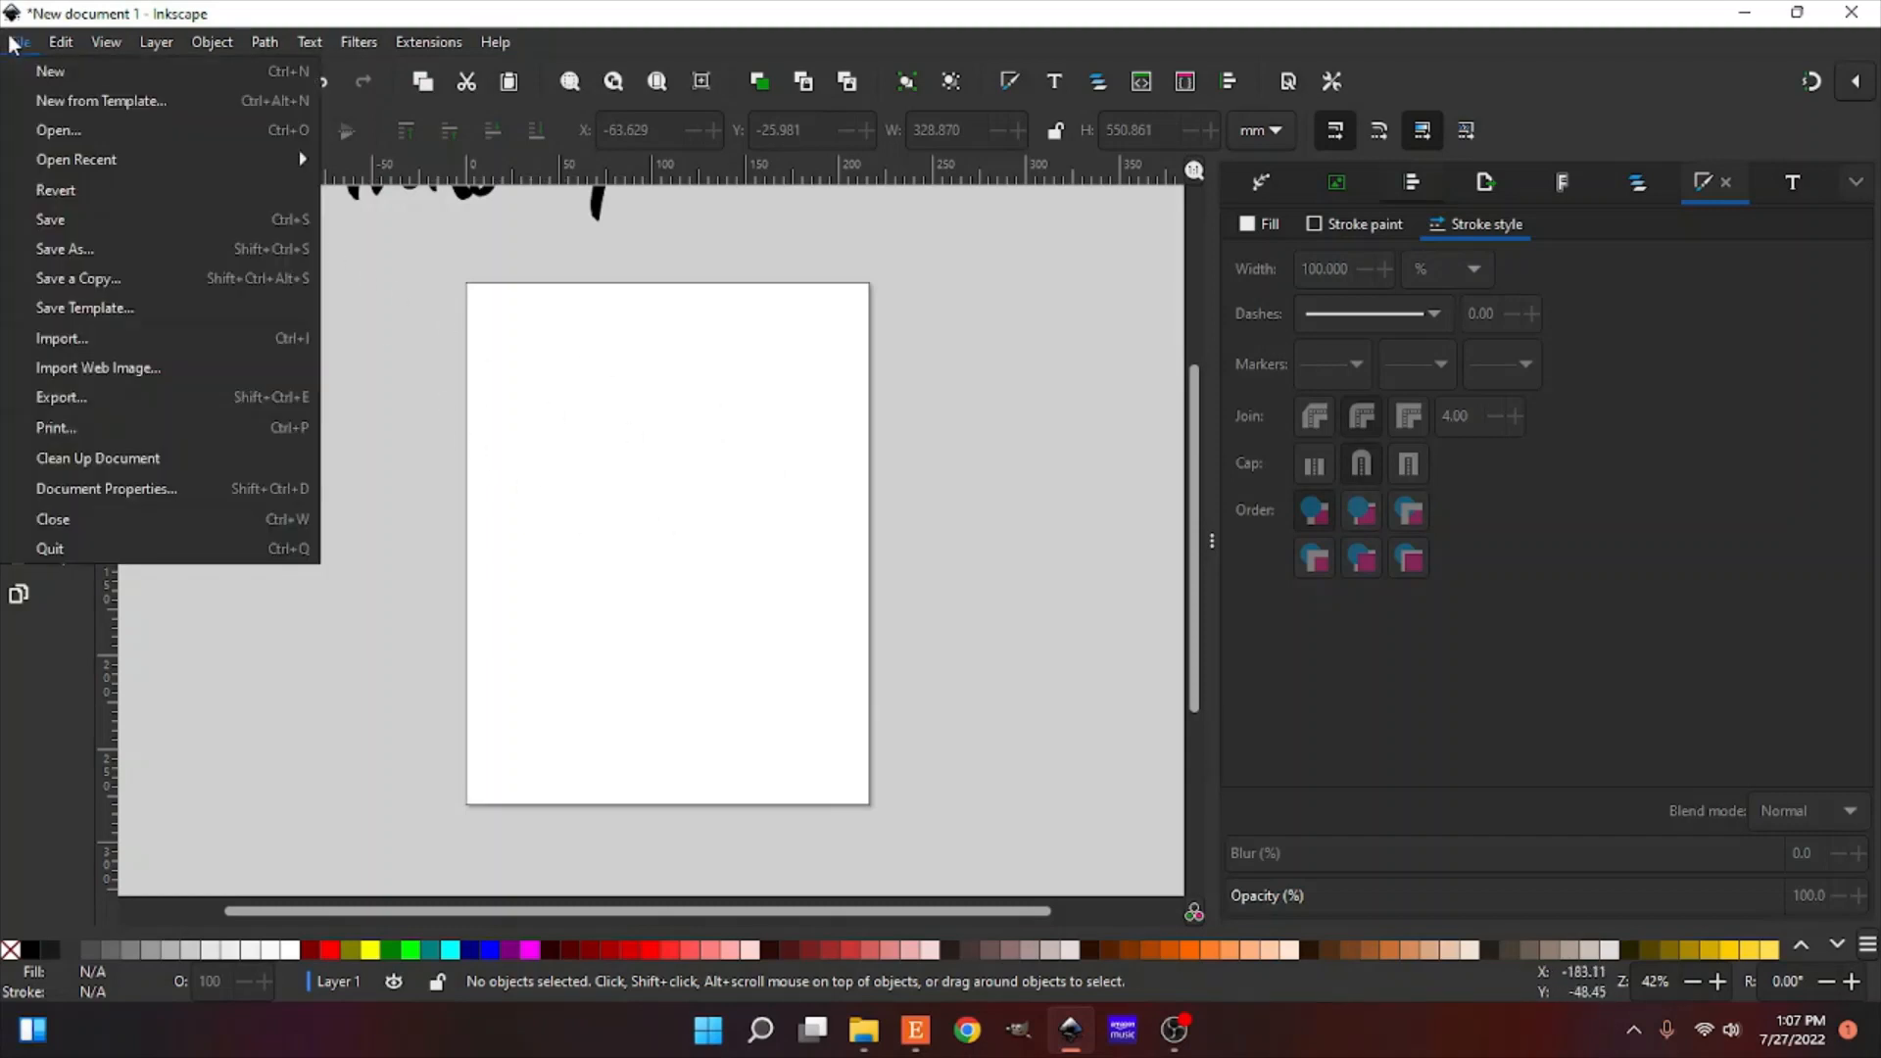
{"action": "left_click", "coordinate": [55, 339]}
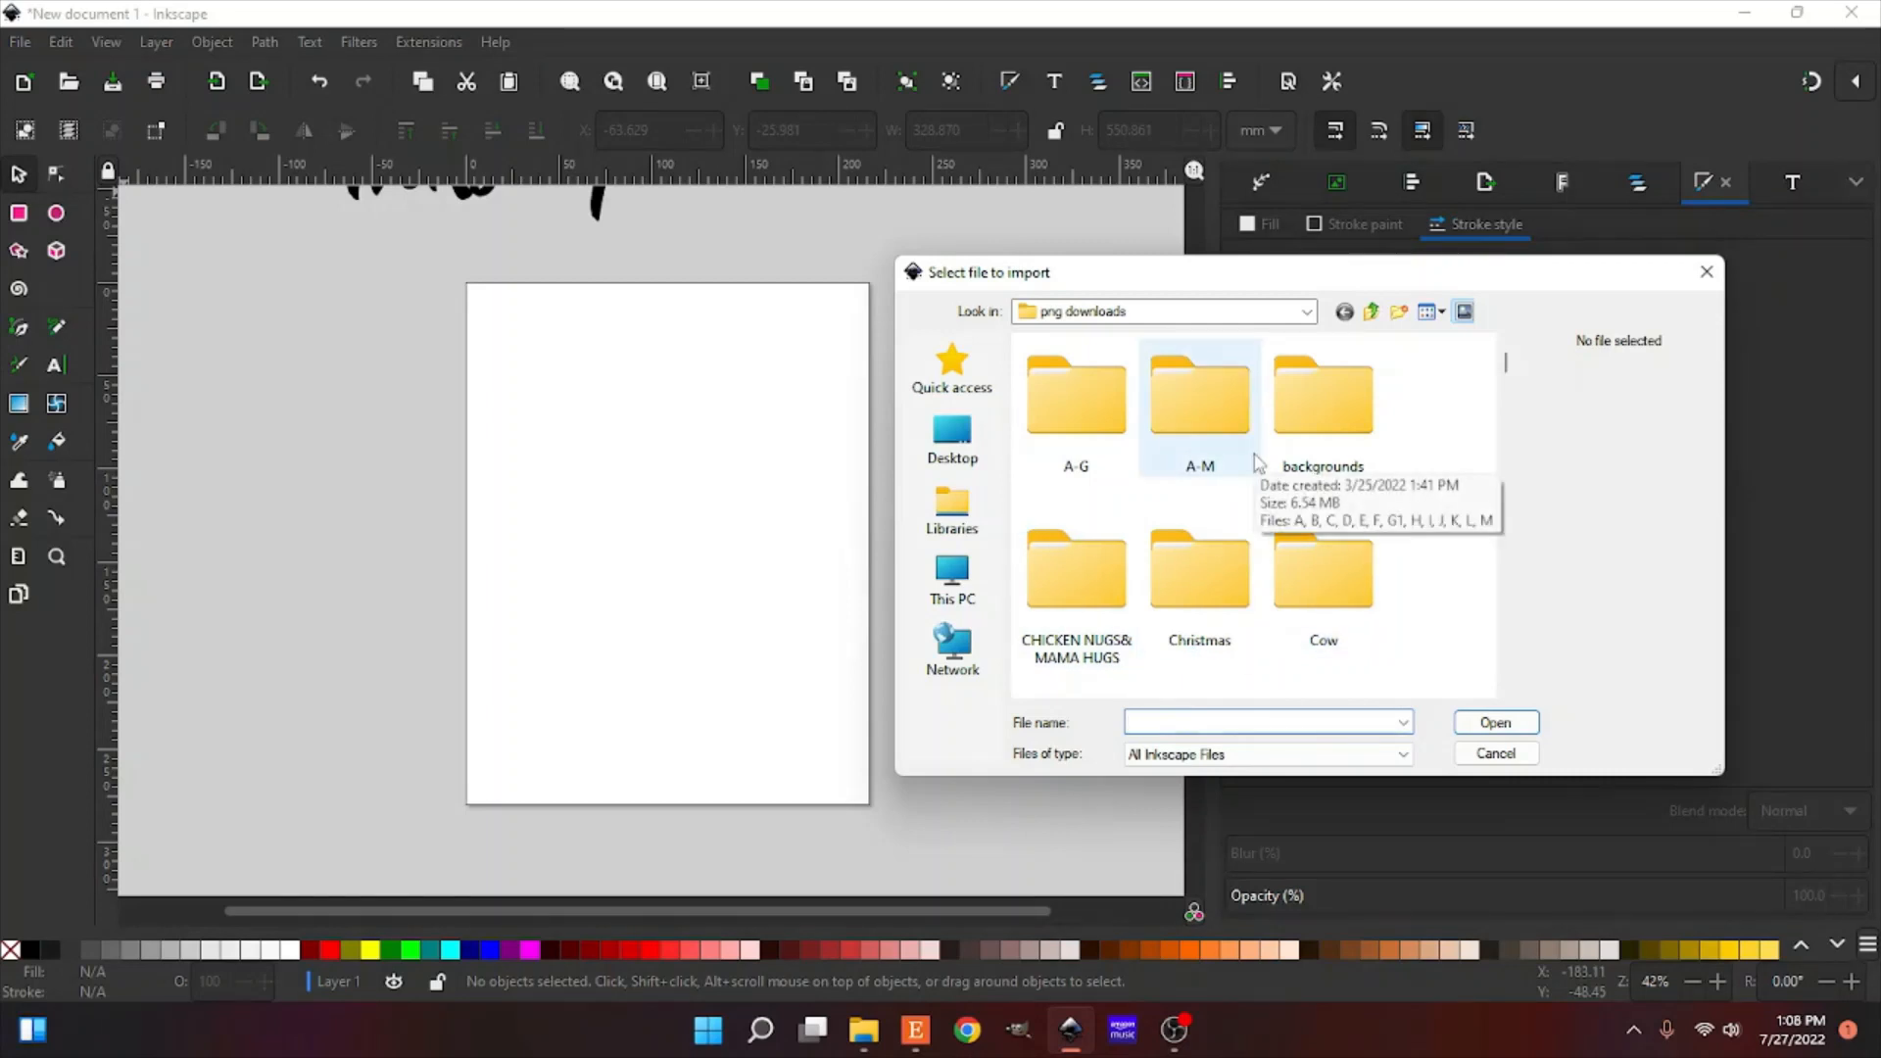
{"action": "scroll", "coordinate": [1258, 462], "scroll_direction": "down", "scroll_amount": 10}
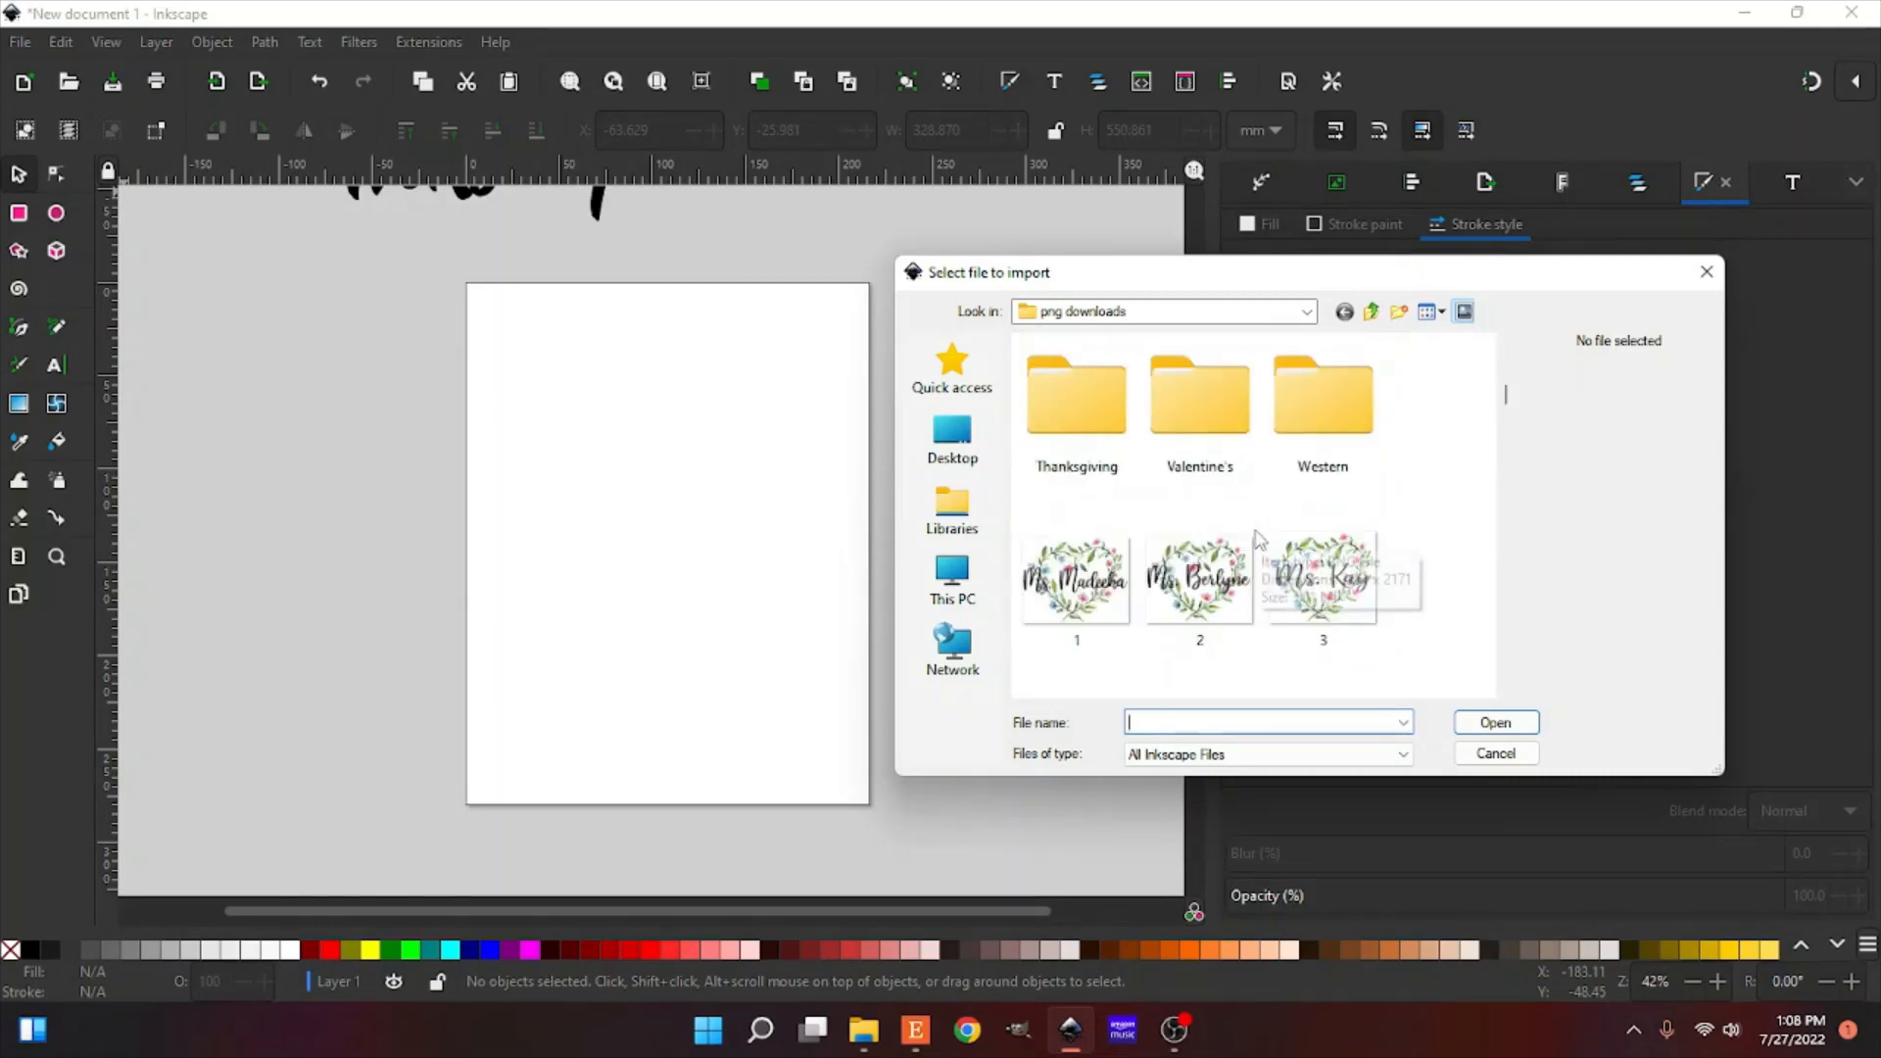
{"action": "scroll", "coordinate": [1258, 539], "scroll_direction": "down", "scroll_amount": 10}
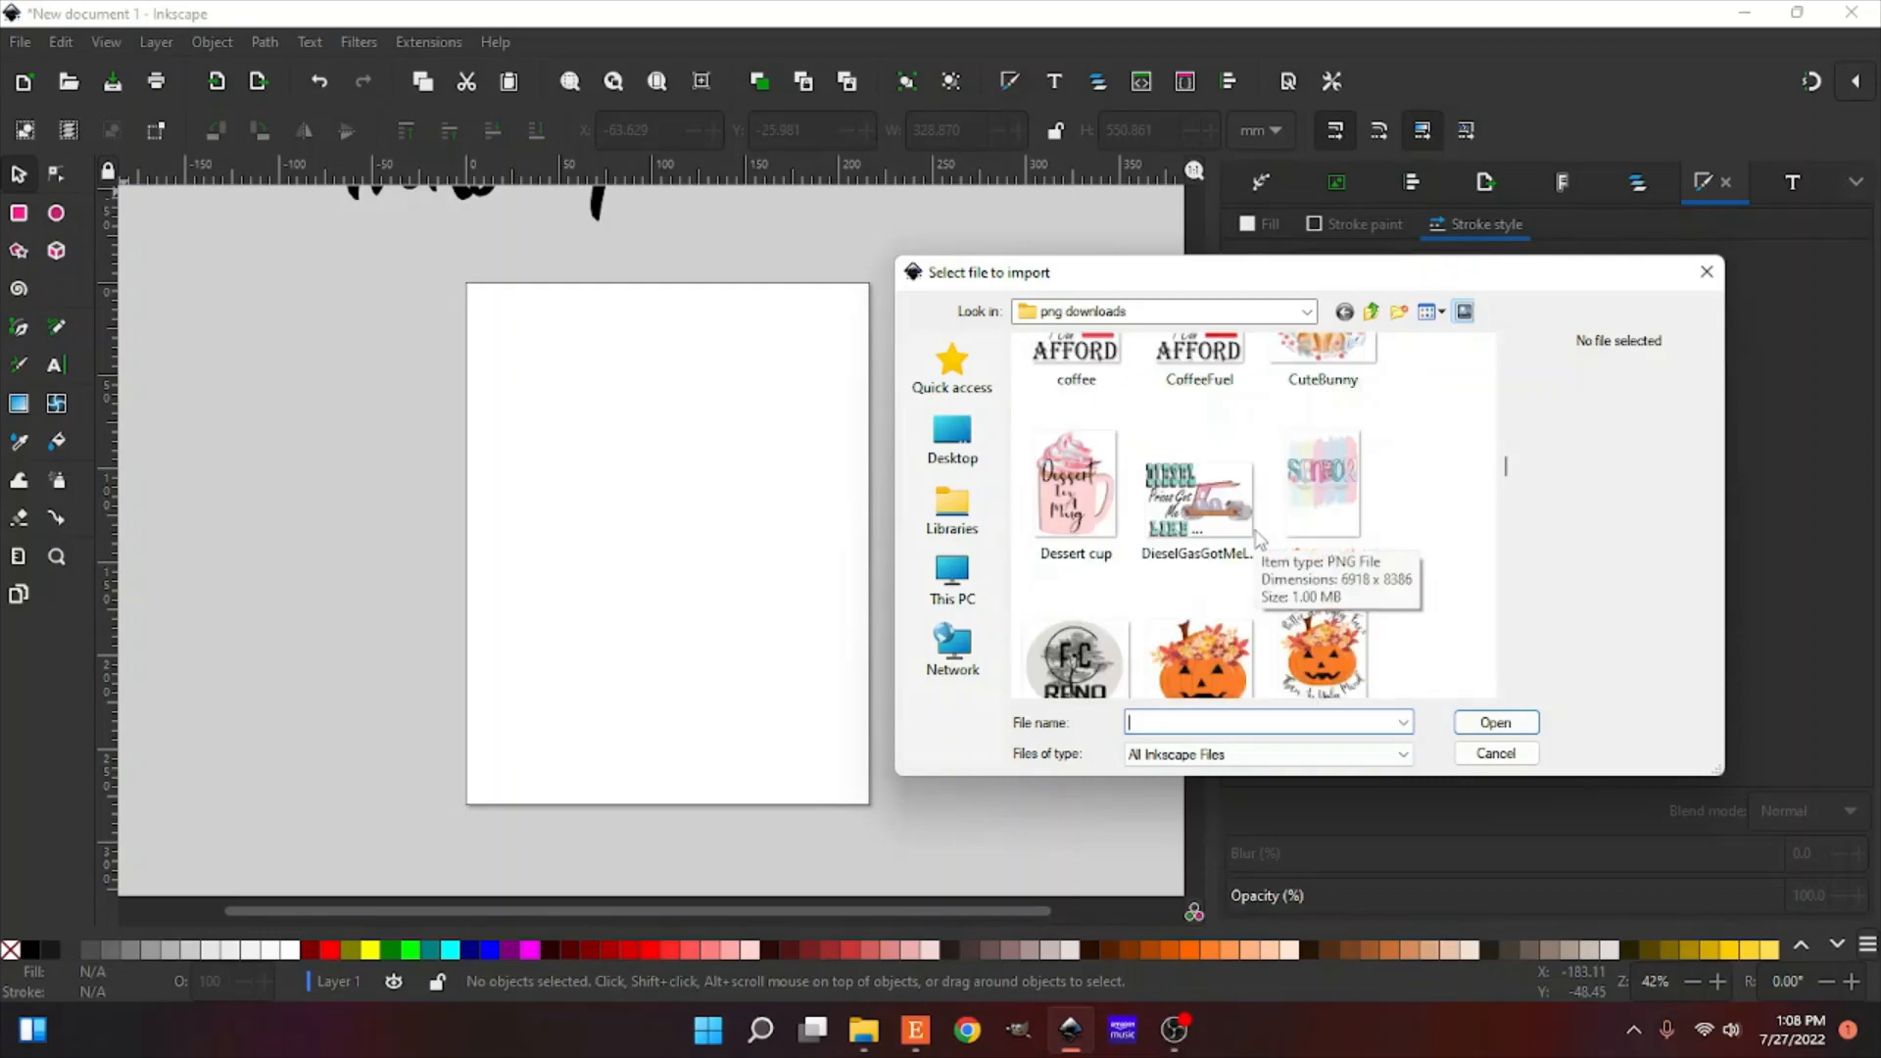
{"action": "scroll", "coordinate": [1260, 541], "scroll_direction": "down", "scroll_amount": 10}
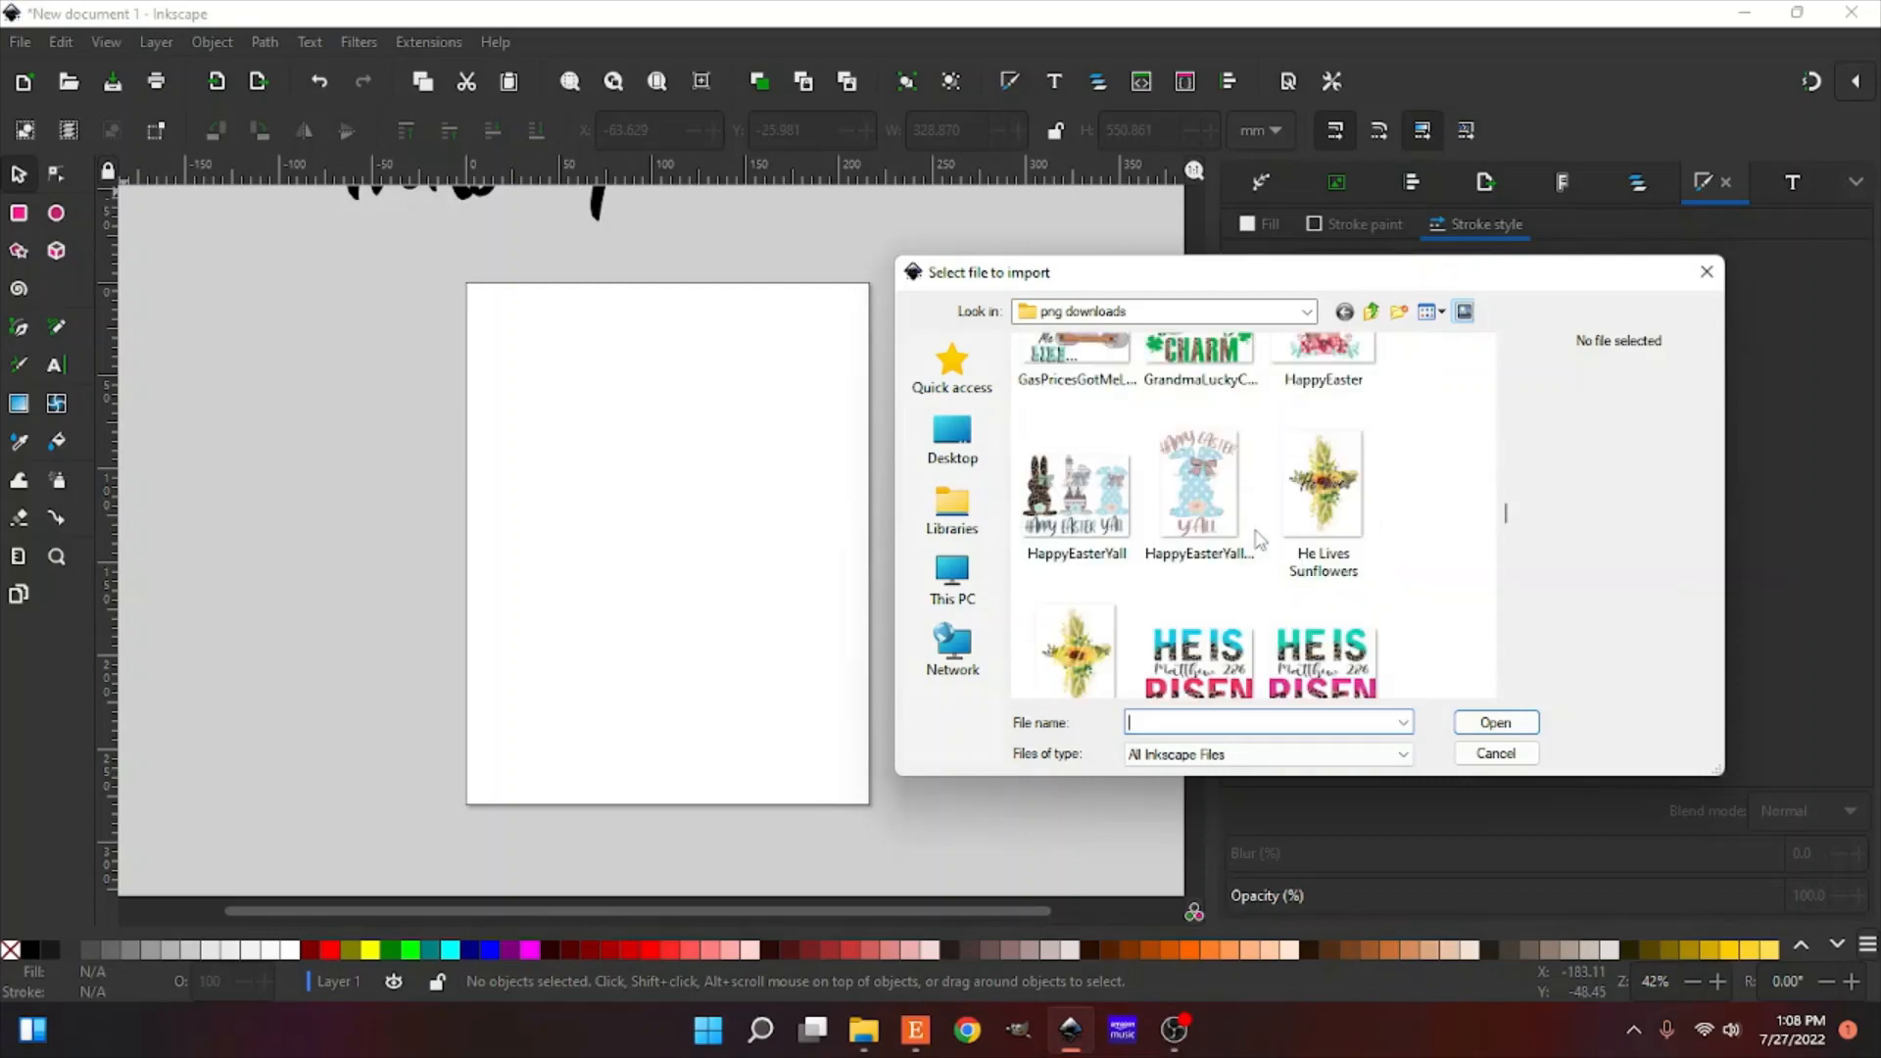
{"action": "scroll", "coordinate": [1260, 541], "scroll_direction": "down", "scroll_amount": 10}
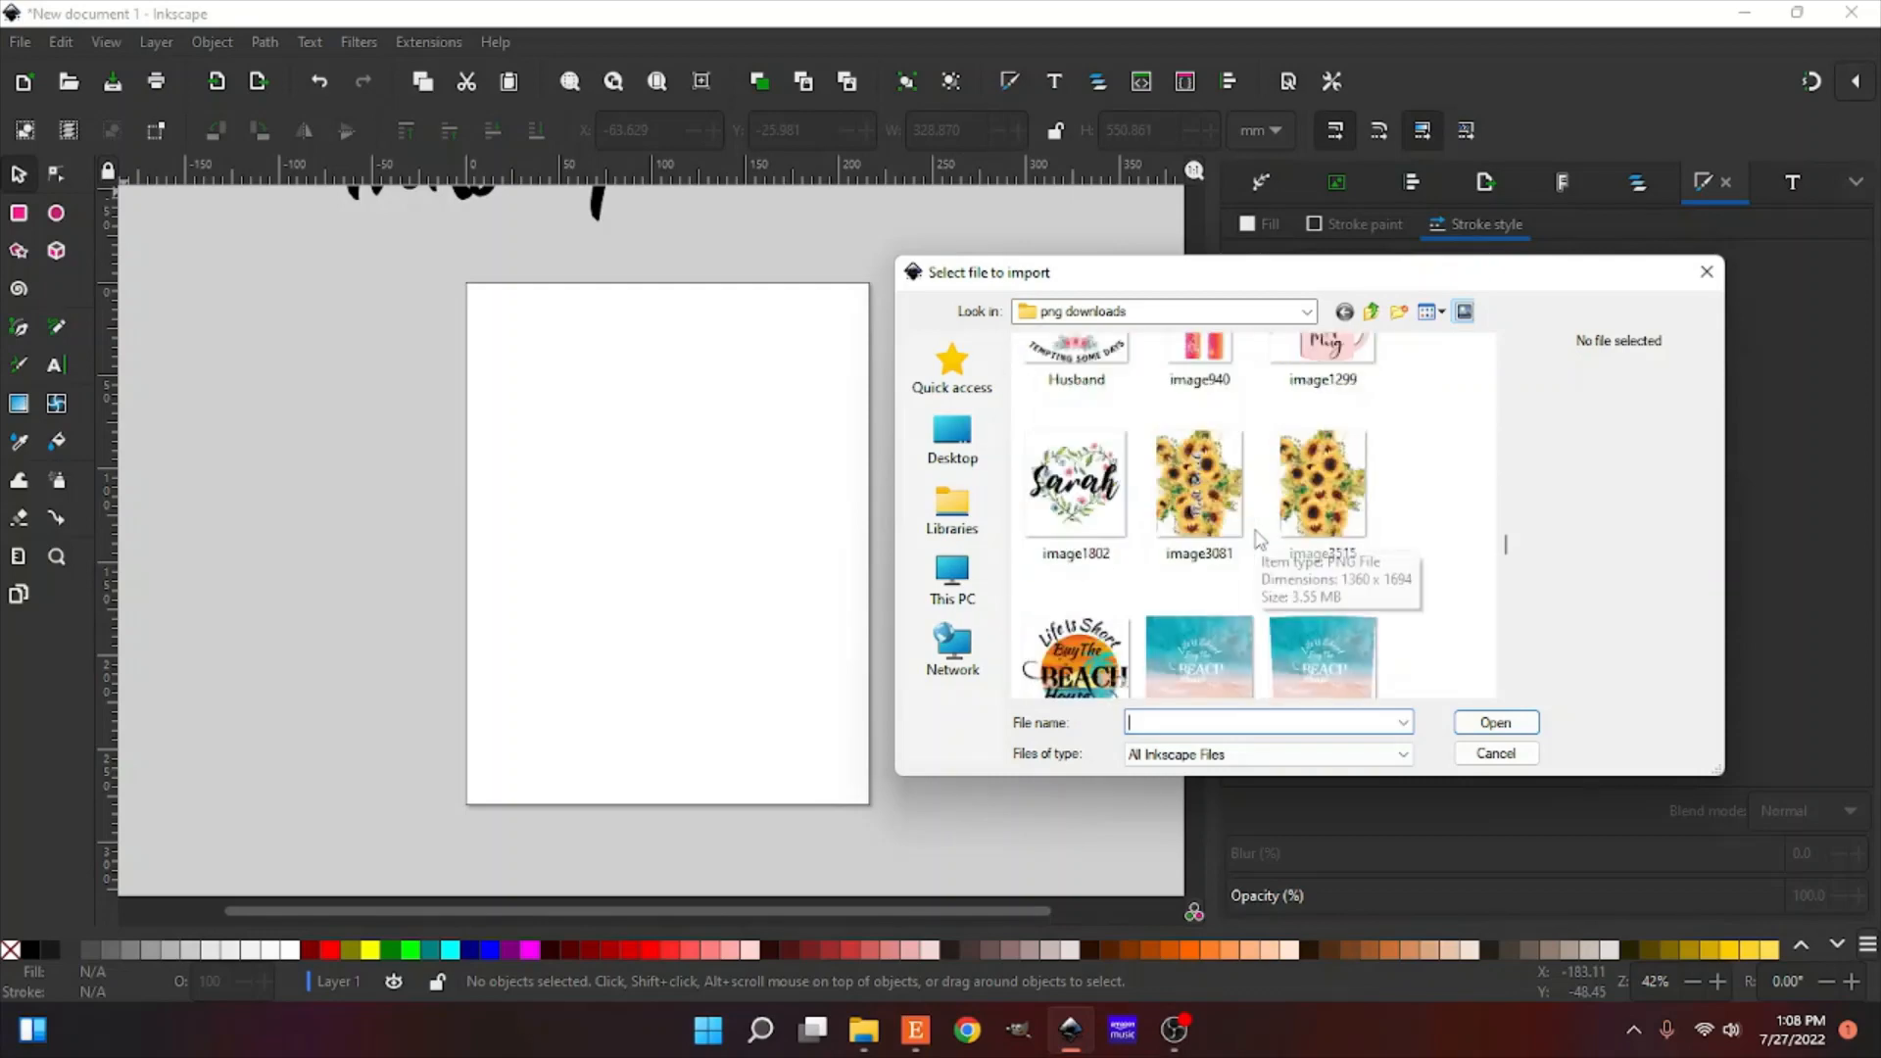
{"action": "scroll", "coordinate": [1260, 541], "scroll_direction": "down", "scroll_amount": 10}
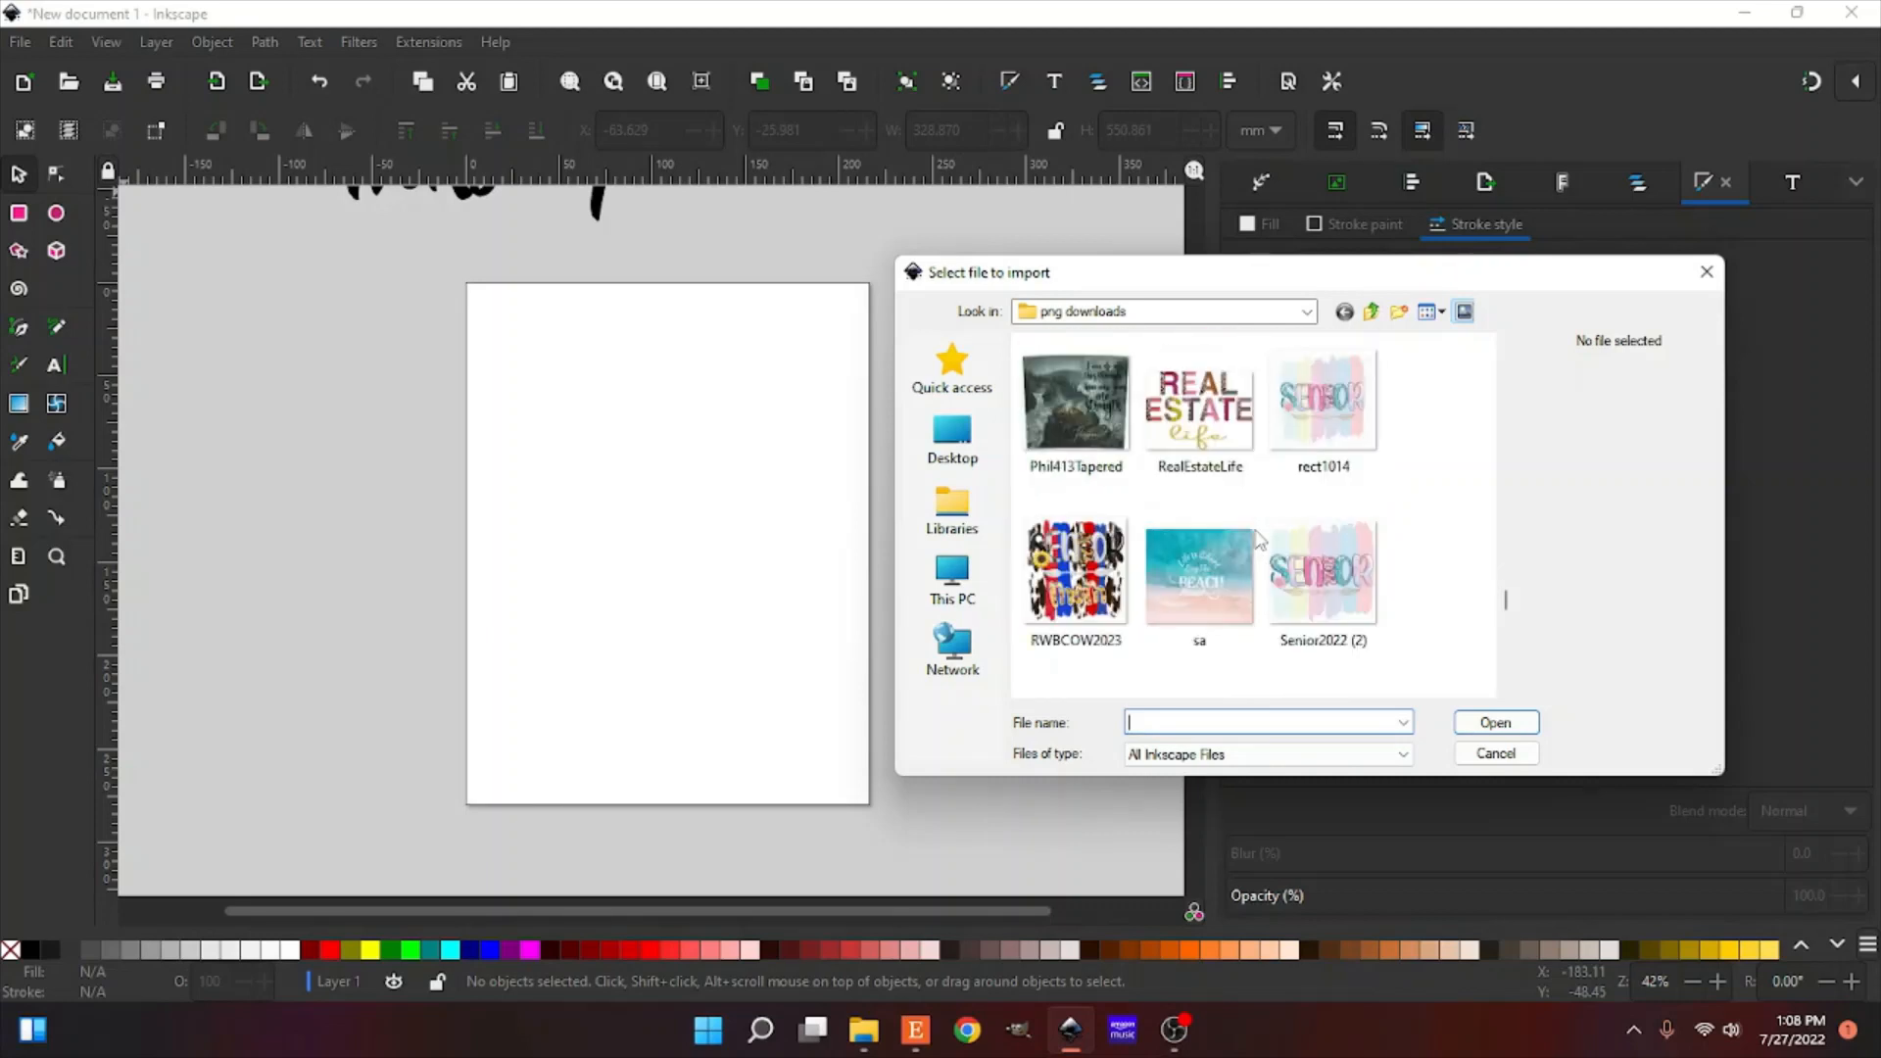
{"action": "scroll", "coordinate": [1260, 541], "scroll_direction": "down", "scroll_amount": 3}
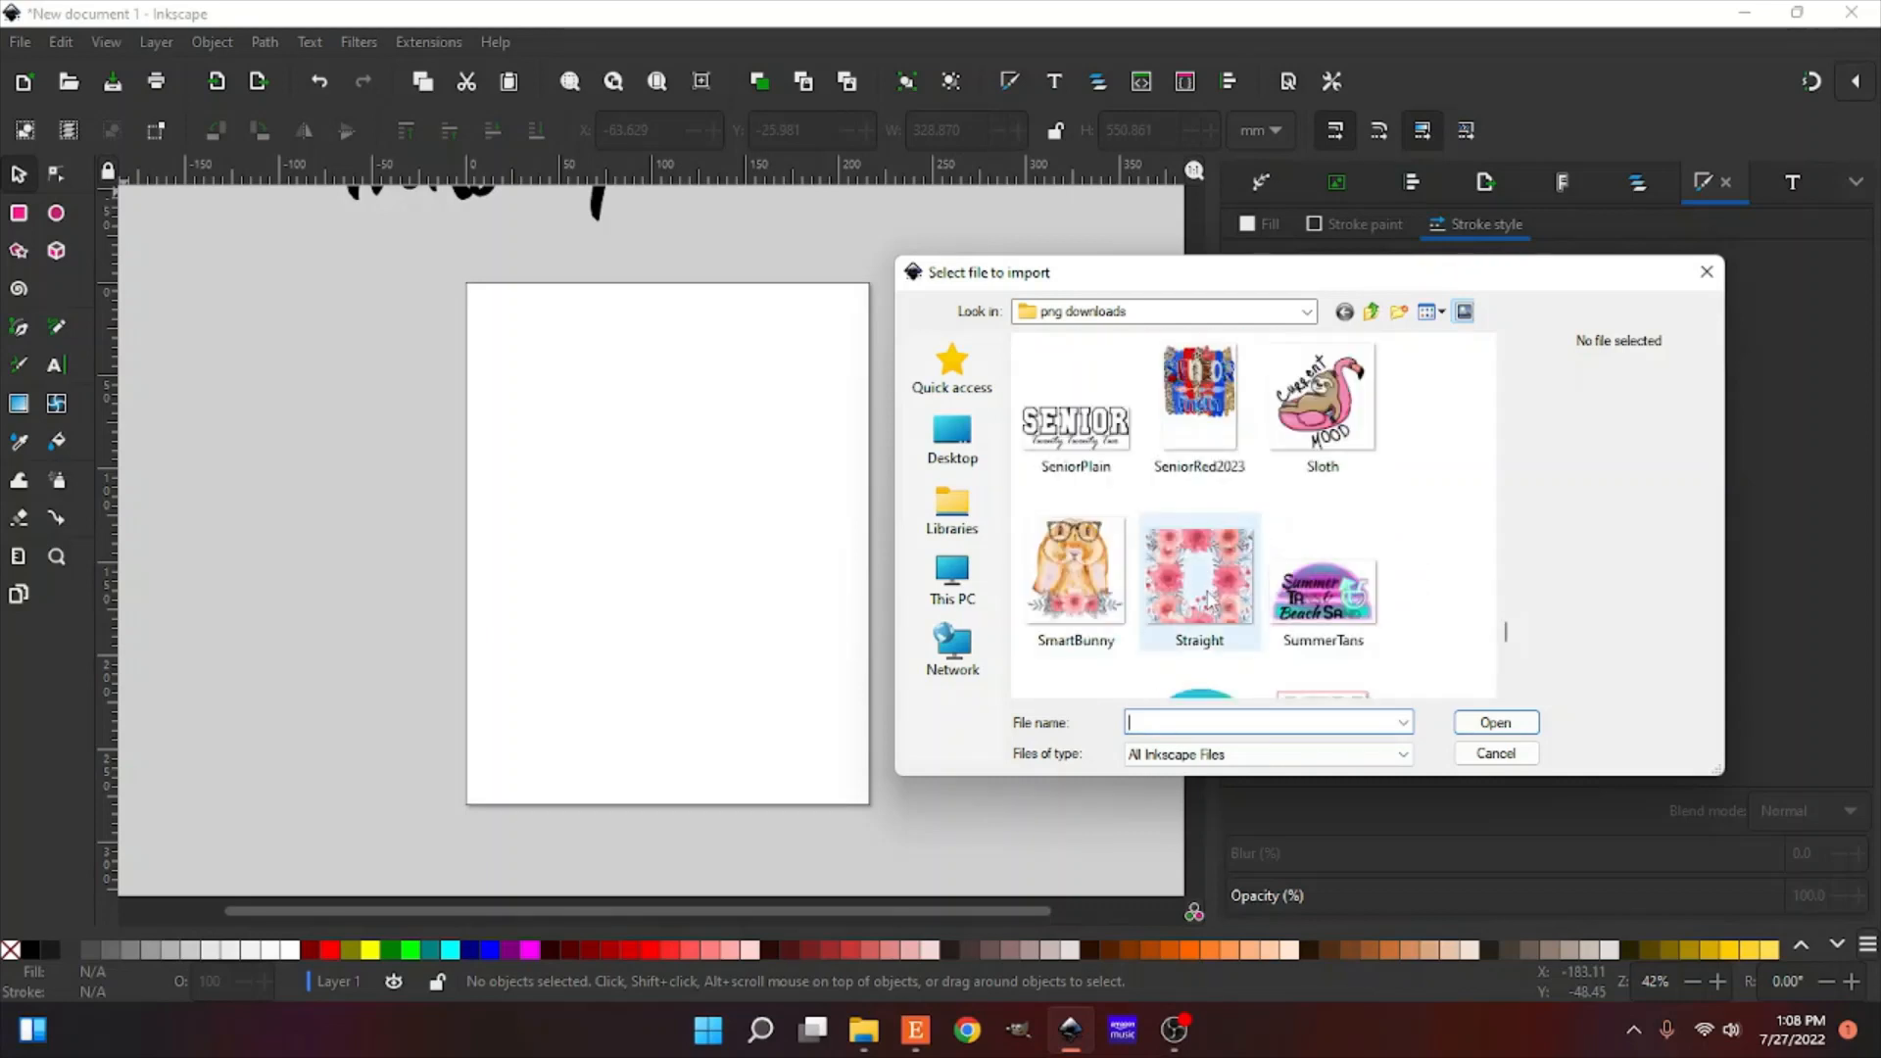
{"action": "left_click", "coordinate": [1211, 601]}
{"action": "double_click", "coordinate": [1163, 573]}
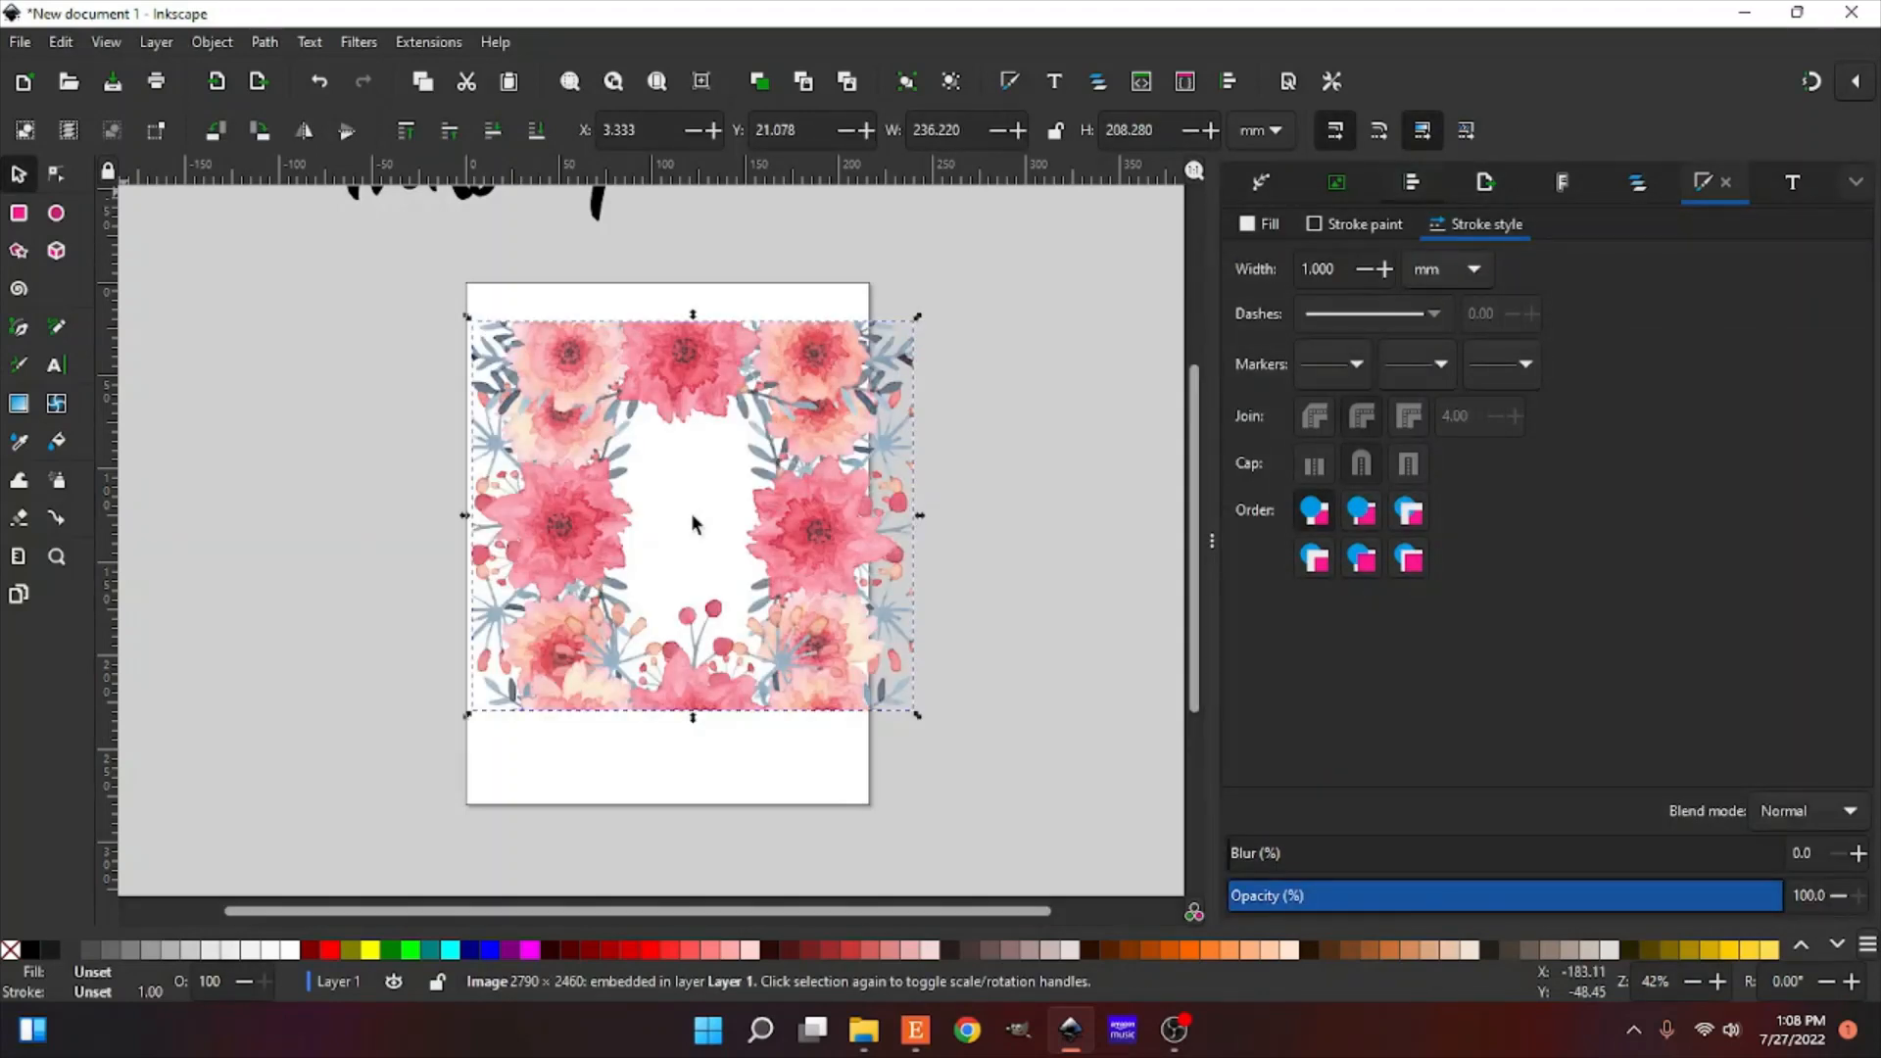
{"action": "left_click_drag", "start_coordinate": [776, 546], "coordinate": [744, 551]}
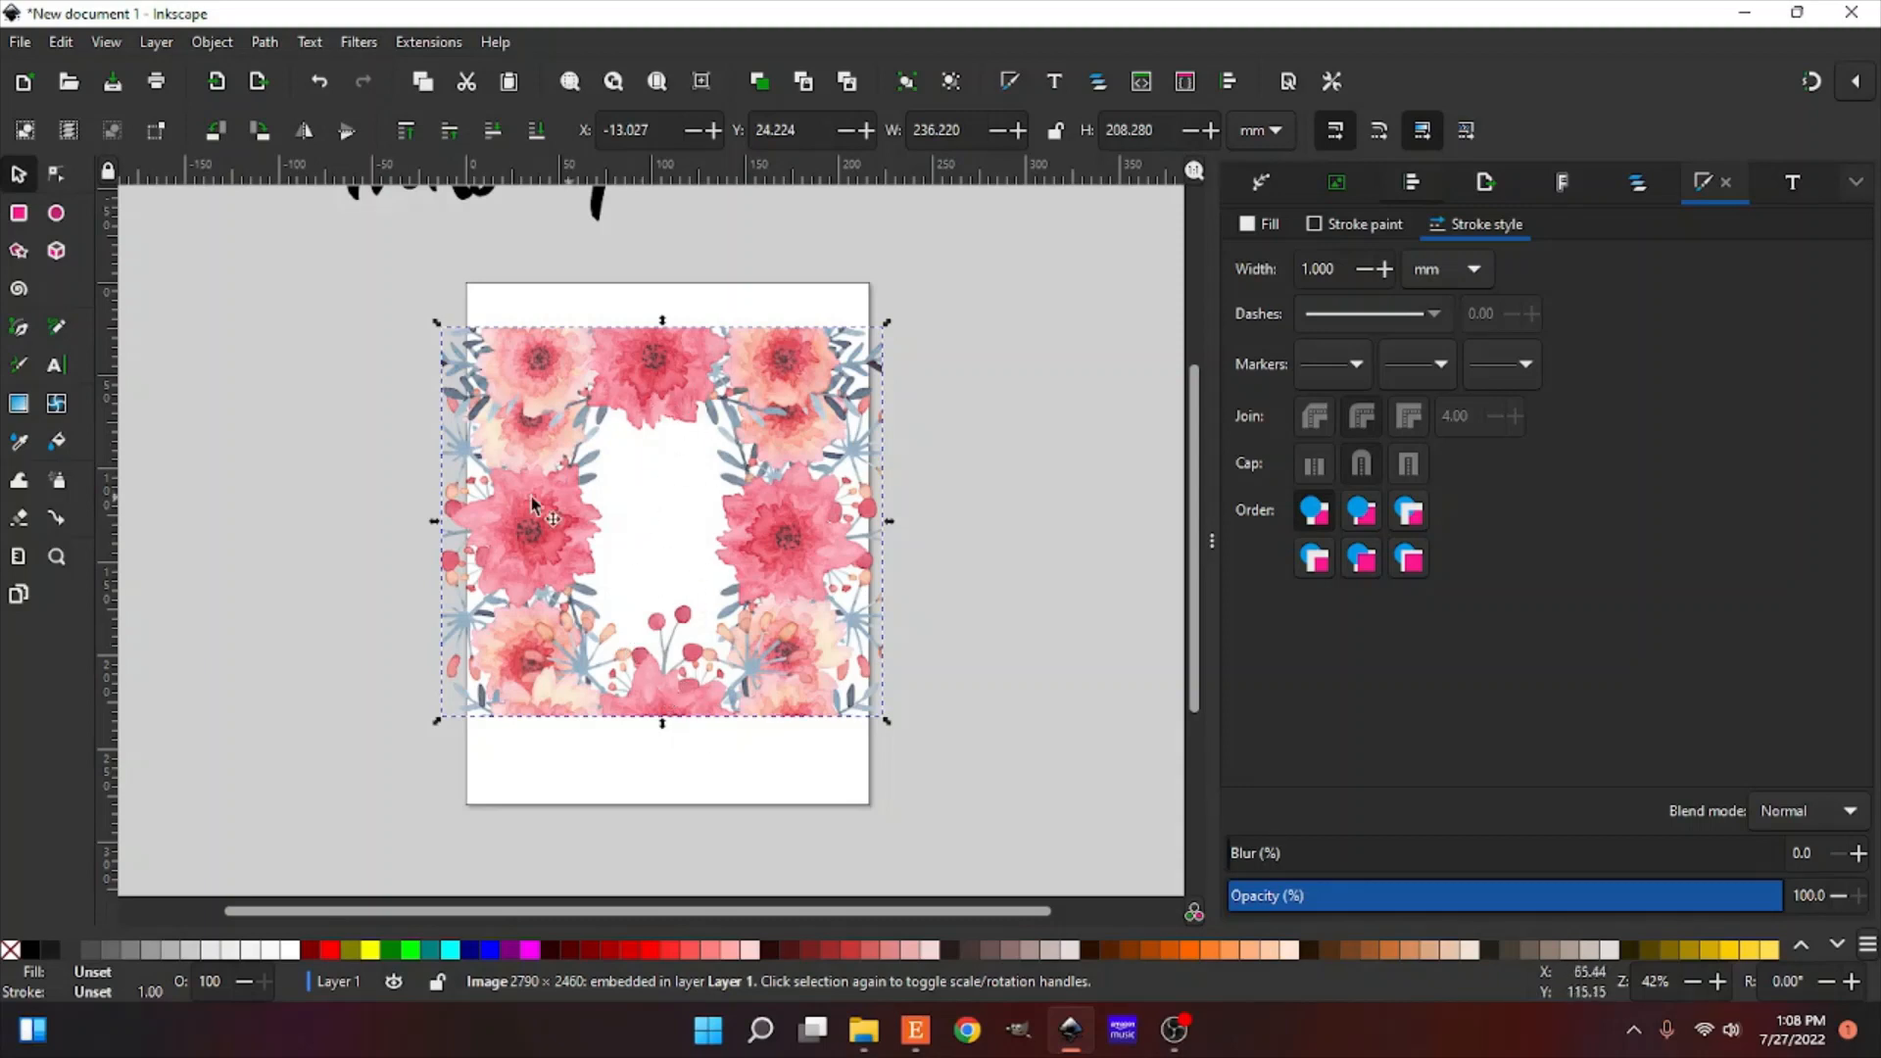
Step: Add a text object containing a first name in the white centre of the floral frame
{"action": "left_click", "coordinate": [53, 368]}
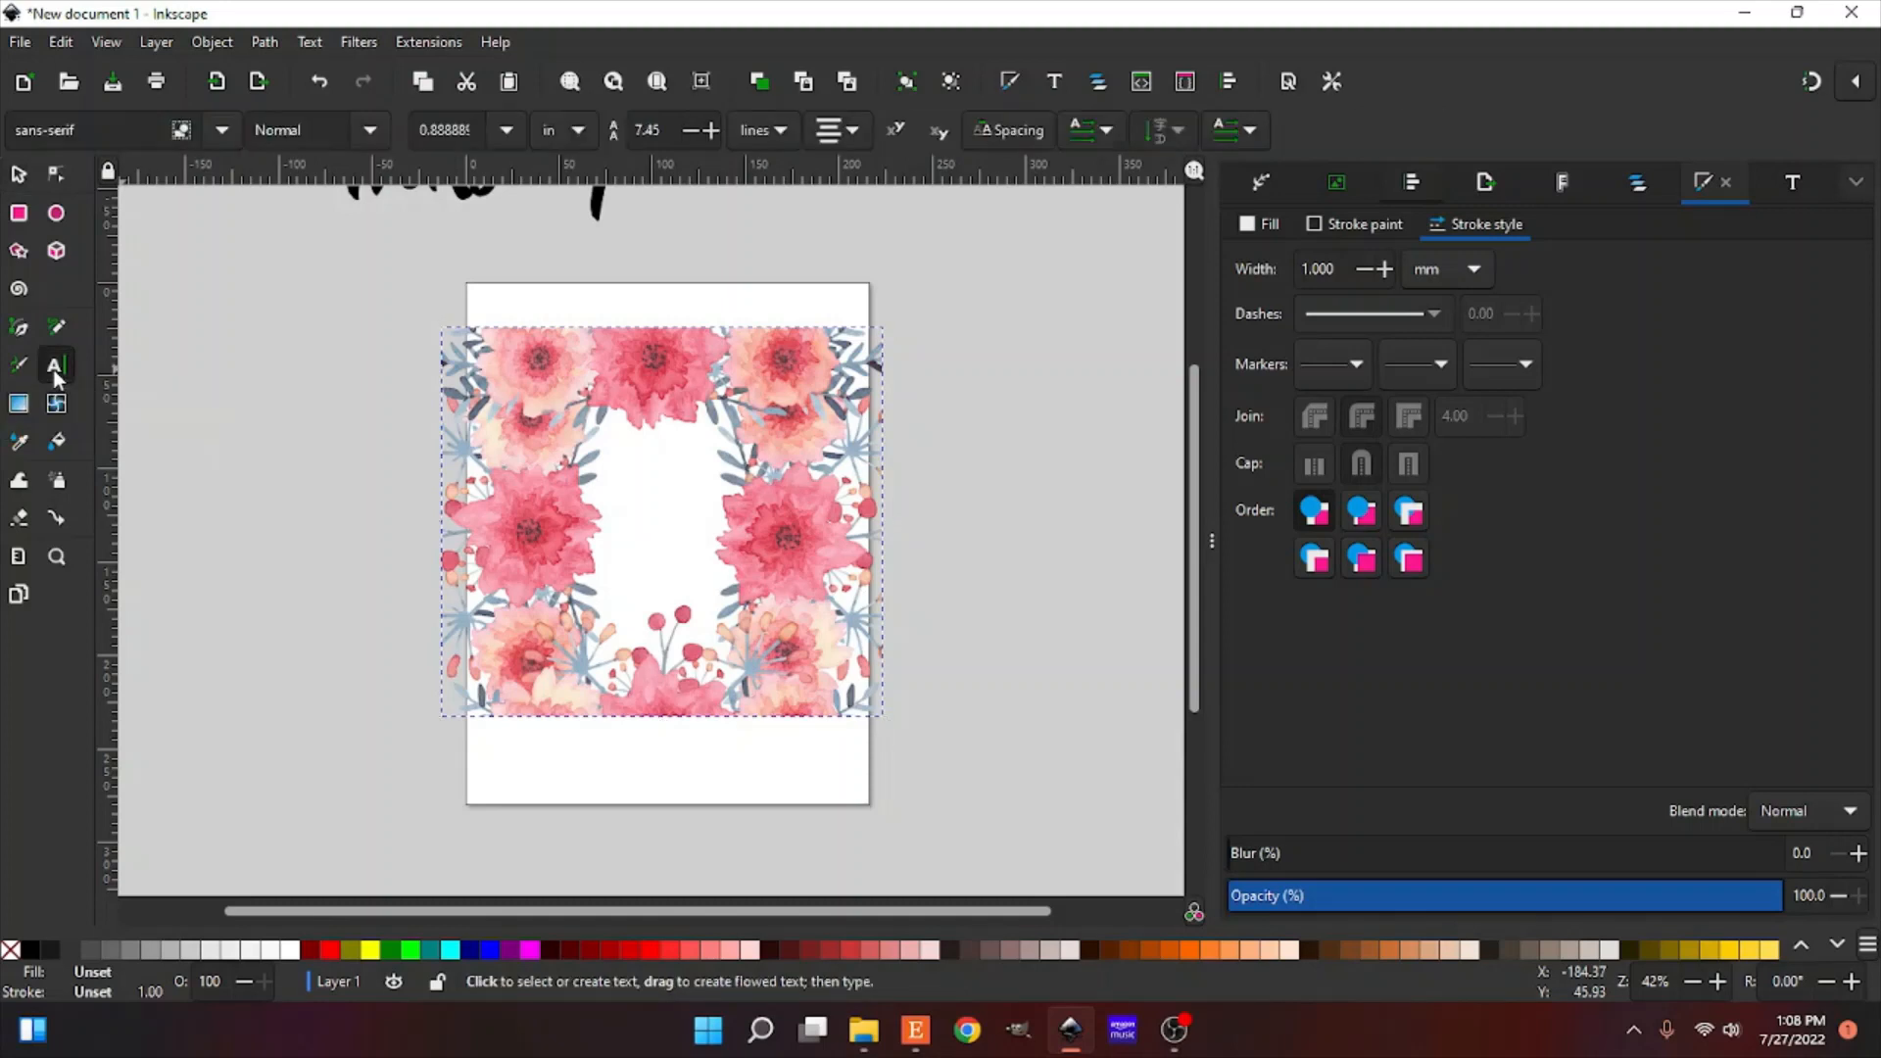
{"action": "left_click", "coordinate": [630, 524]}
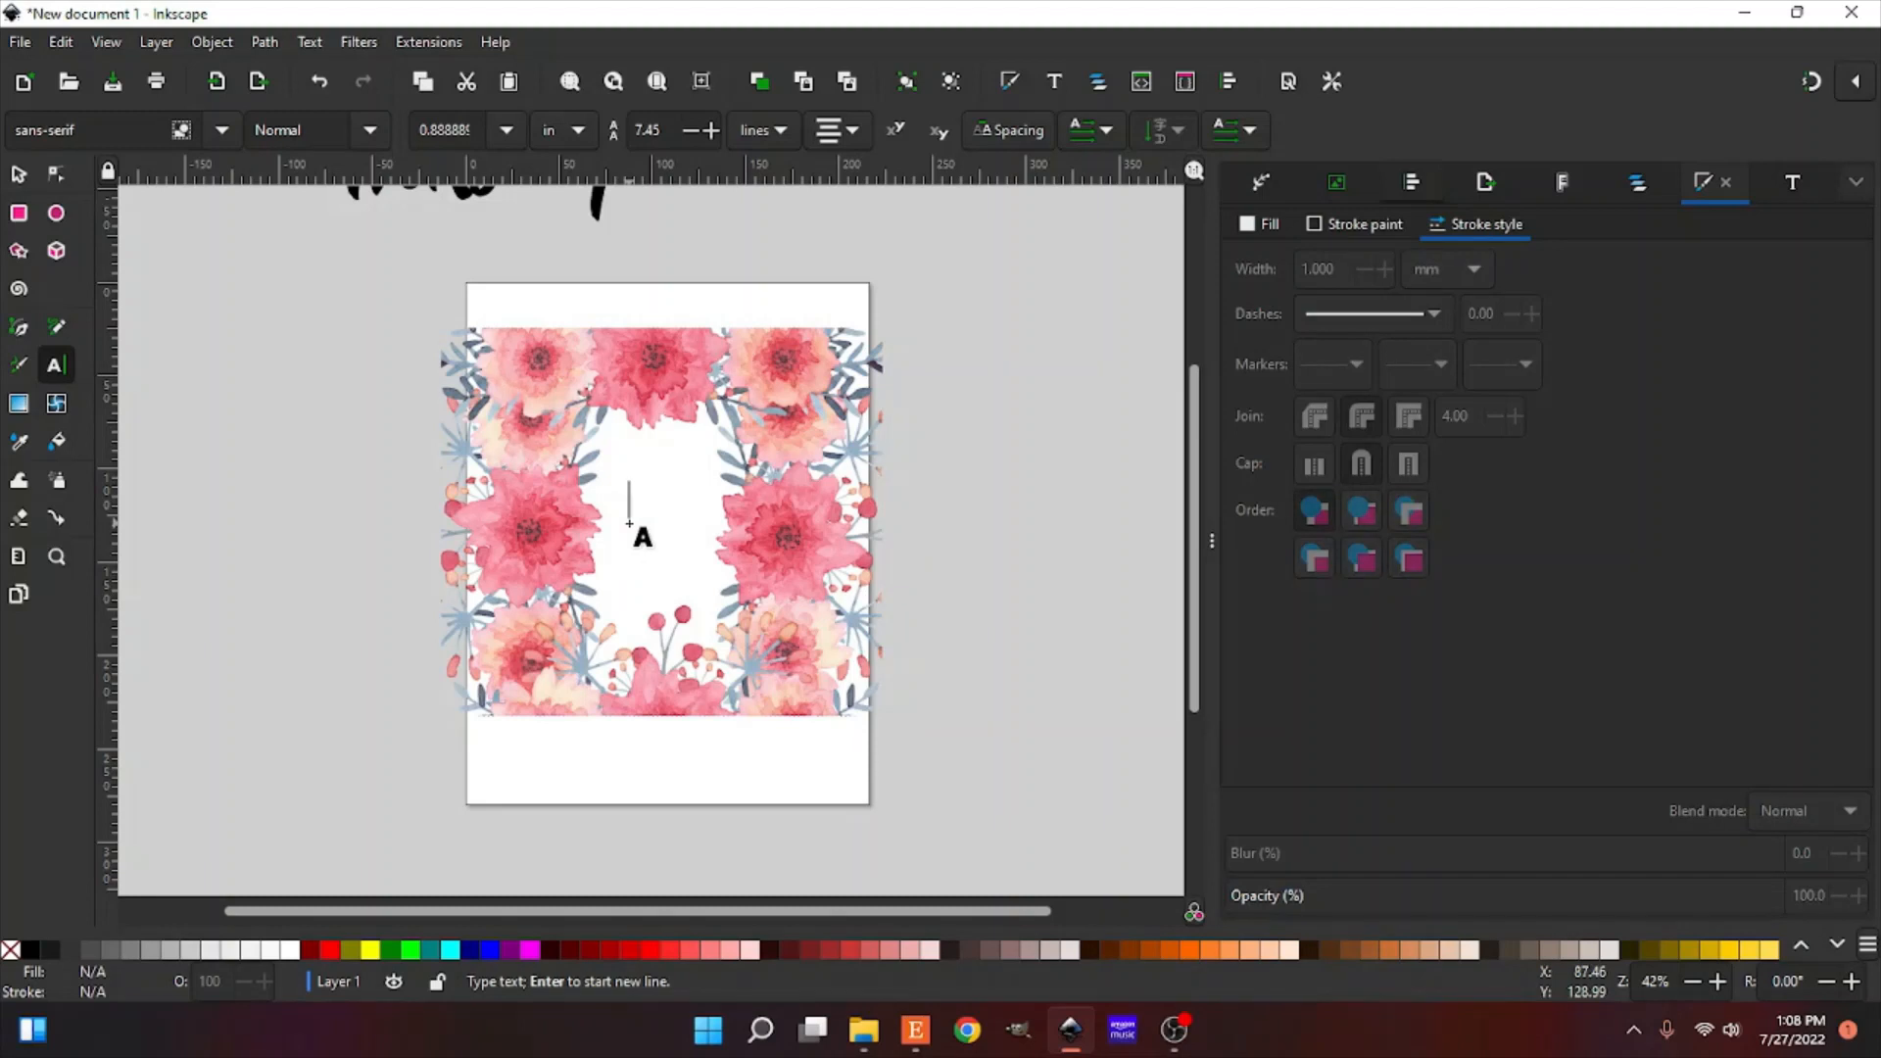
{"action": "type", "text": "Katie"}
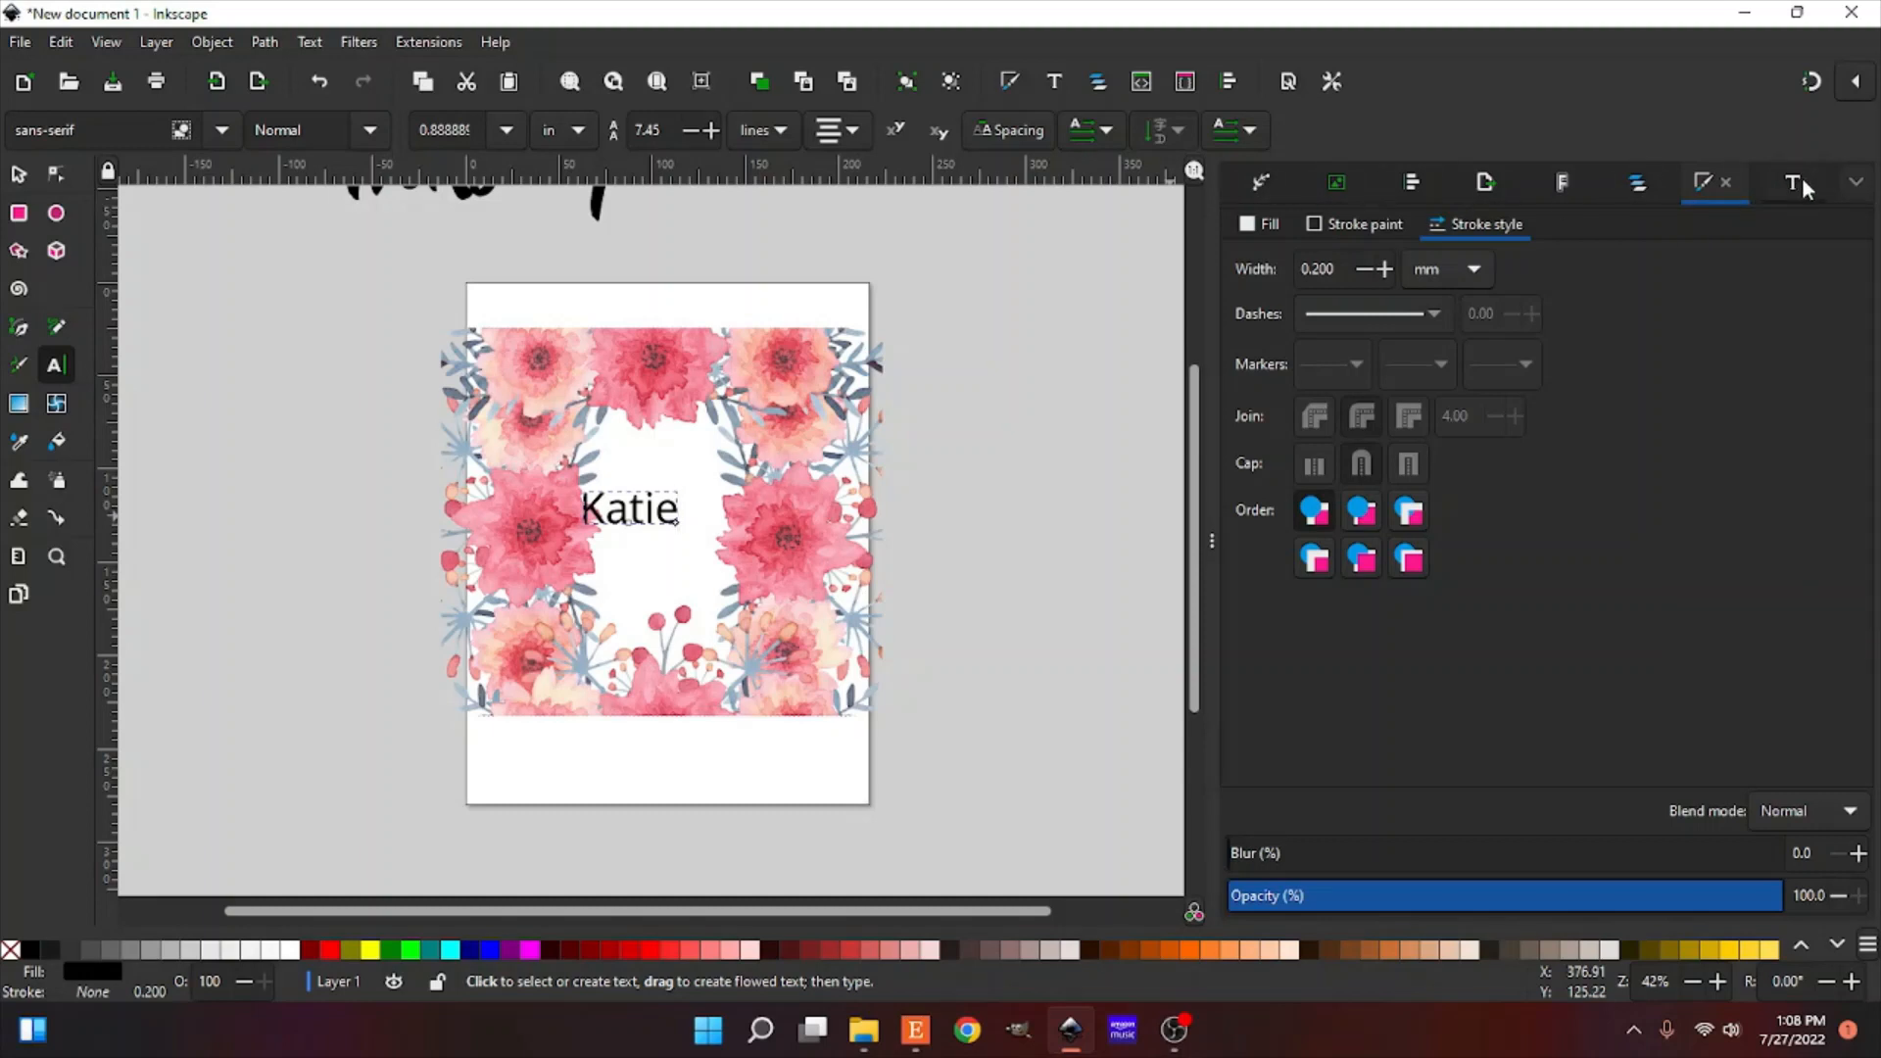
Step: Apply the Bellaberry font to the name text in the floral frame
{"action": "left_click", "coordinate": [1856, 184]}
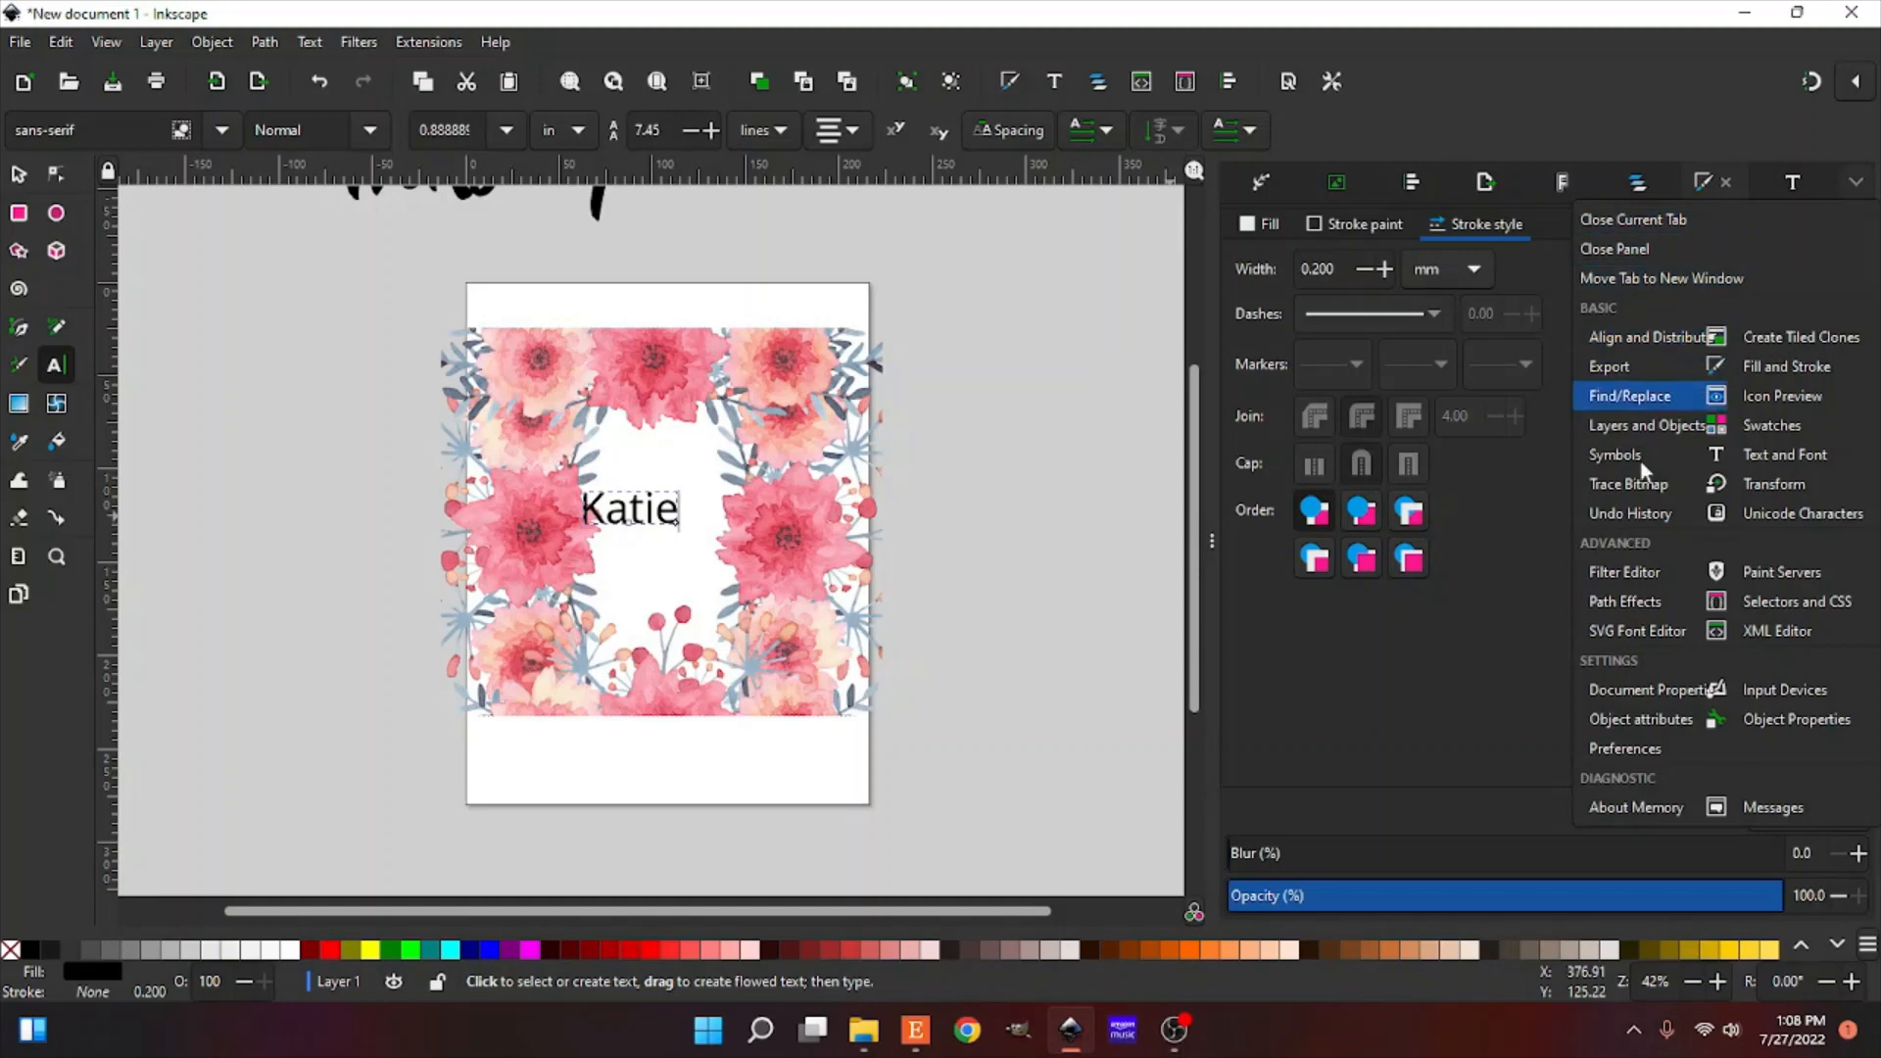
{"action": "left_click", "coordinate": [1763, 468]}
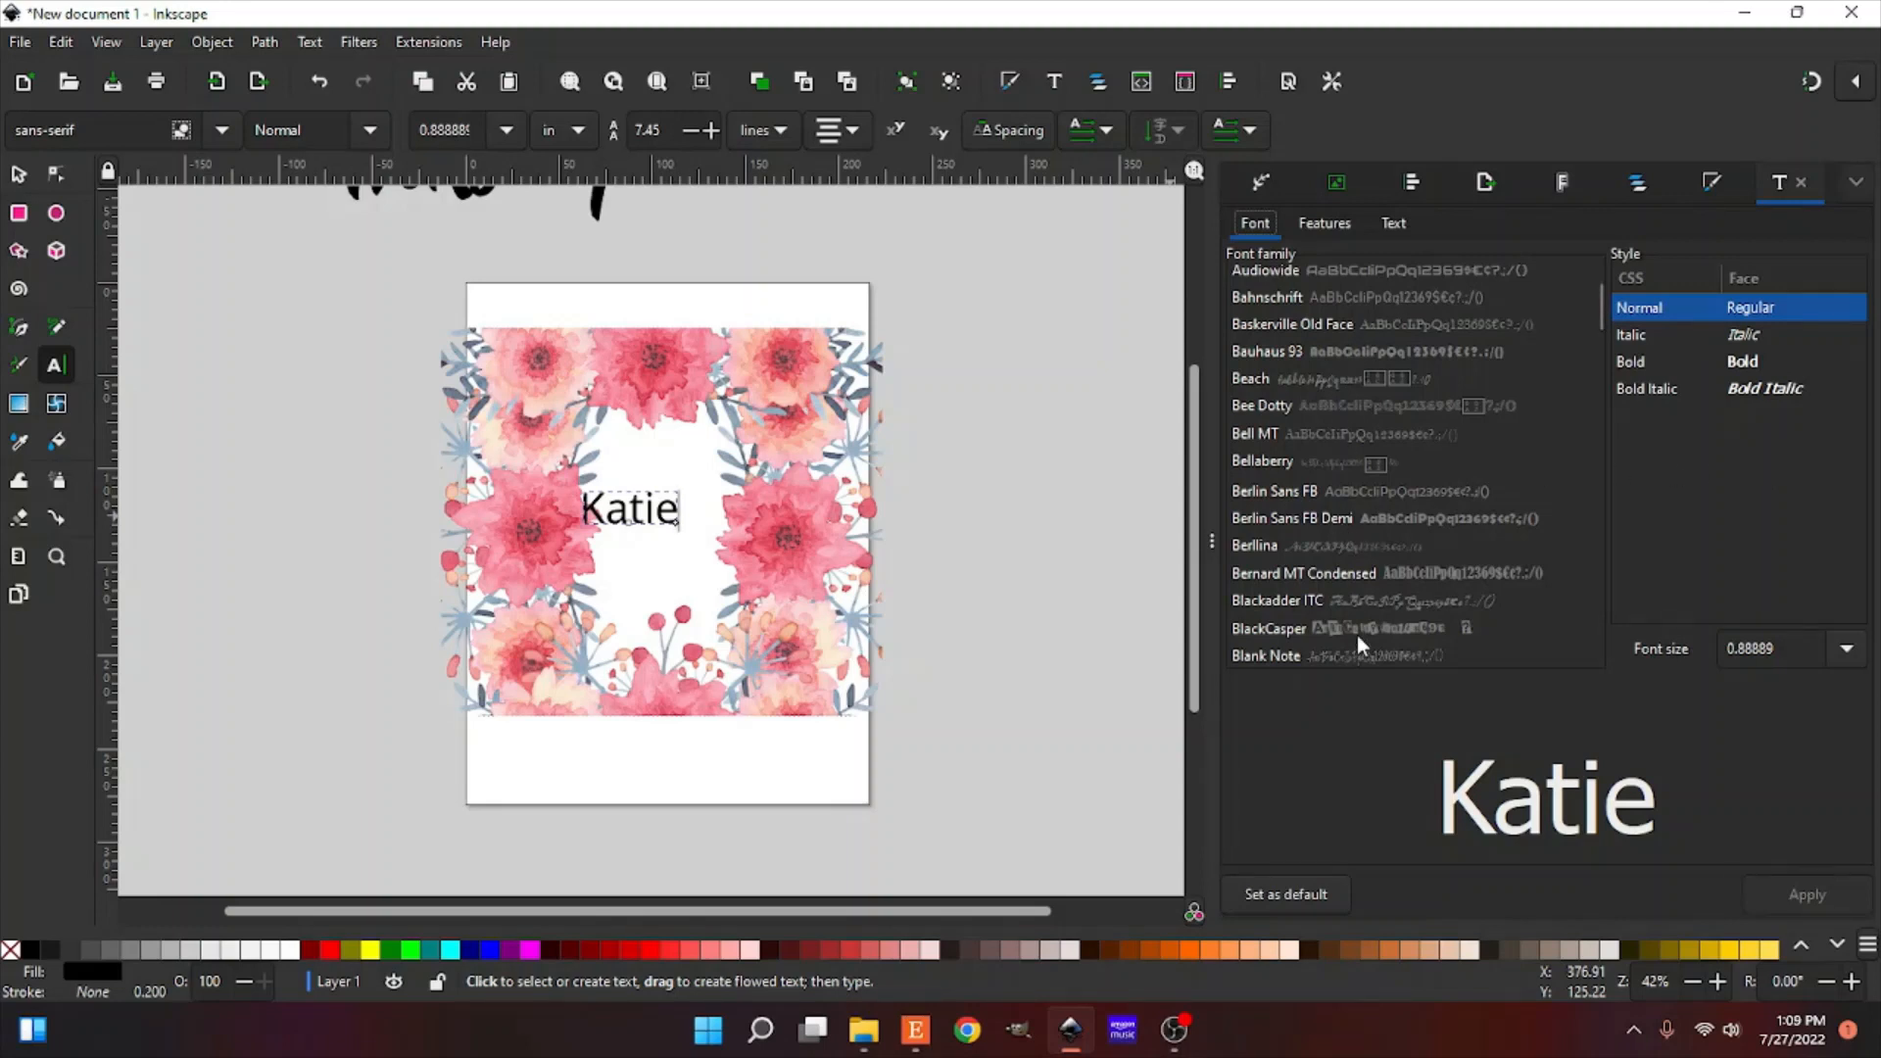
{"action": "scroll", "coordinate": [1372, 531], "scroll_direction": "down", "scroll_amount": 3}
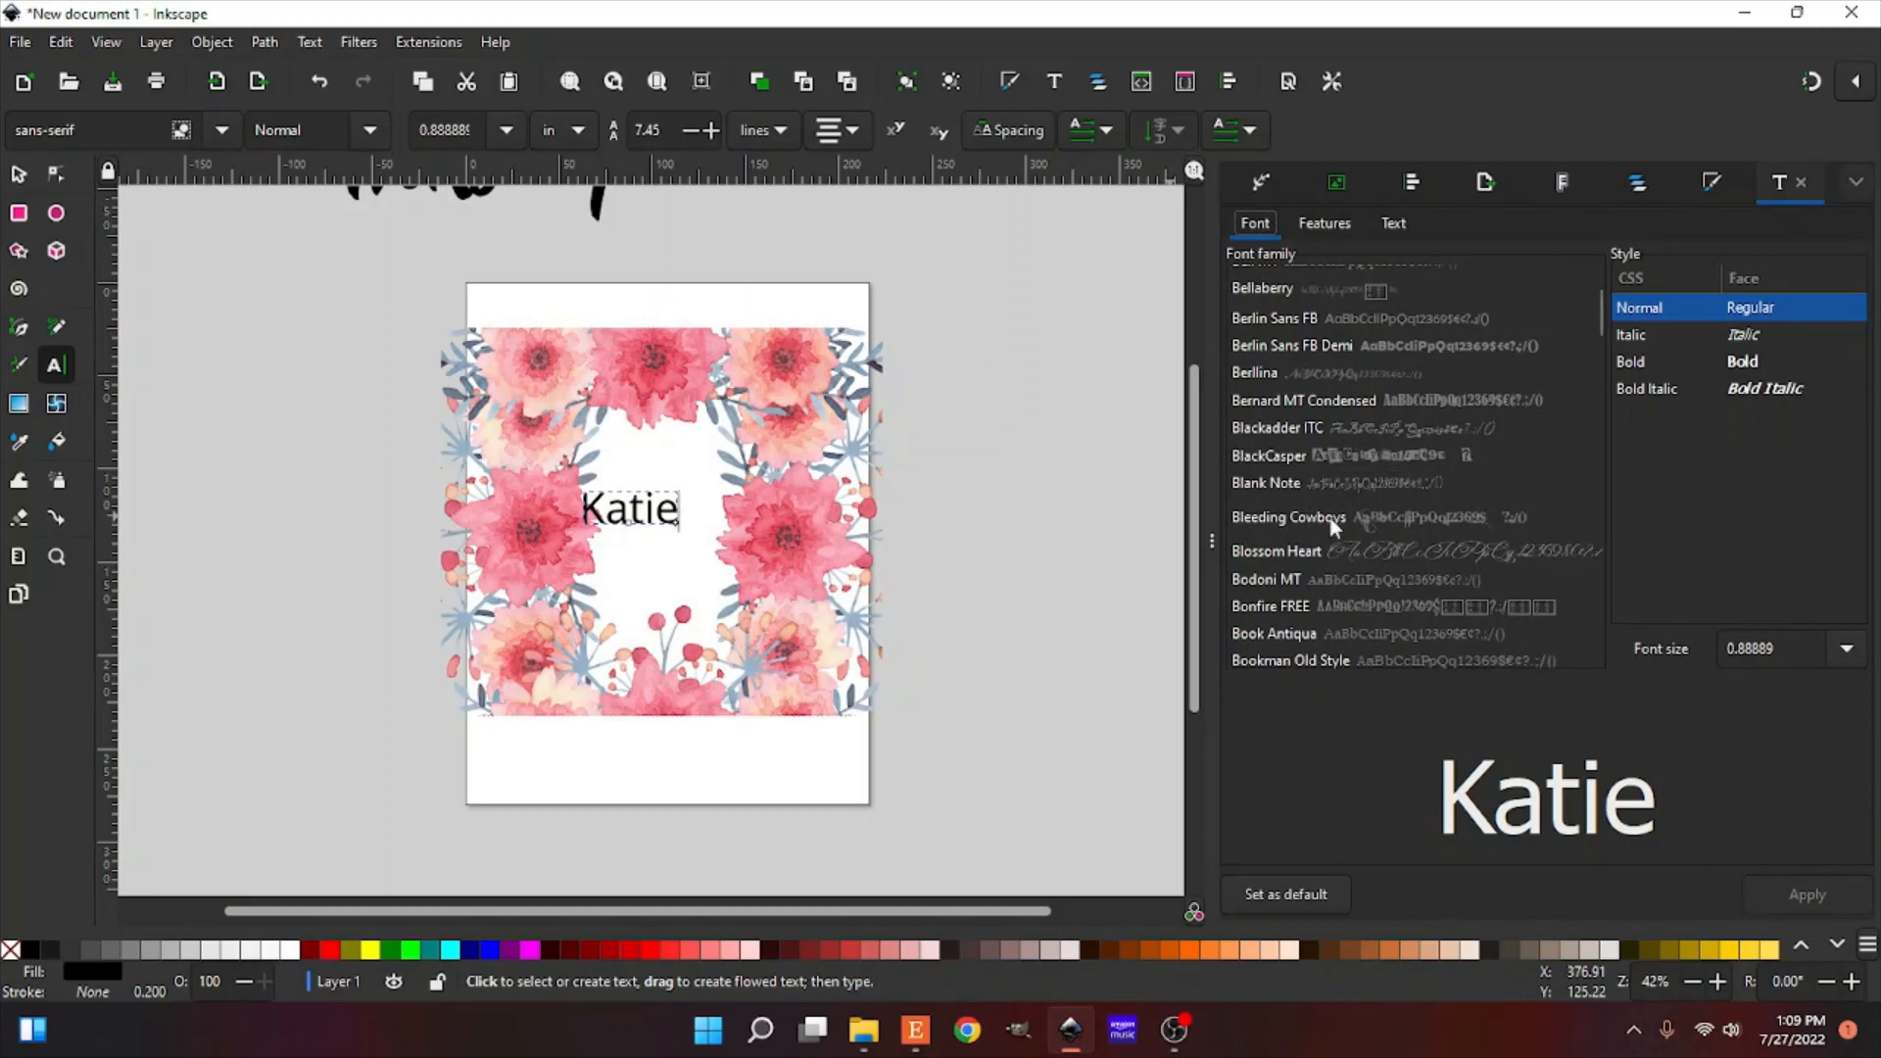
{"action": "scroll", "coordinate": [1280, 362], "scroll_direction": "up", "scroll_amount": 3}
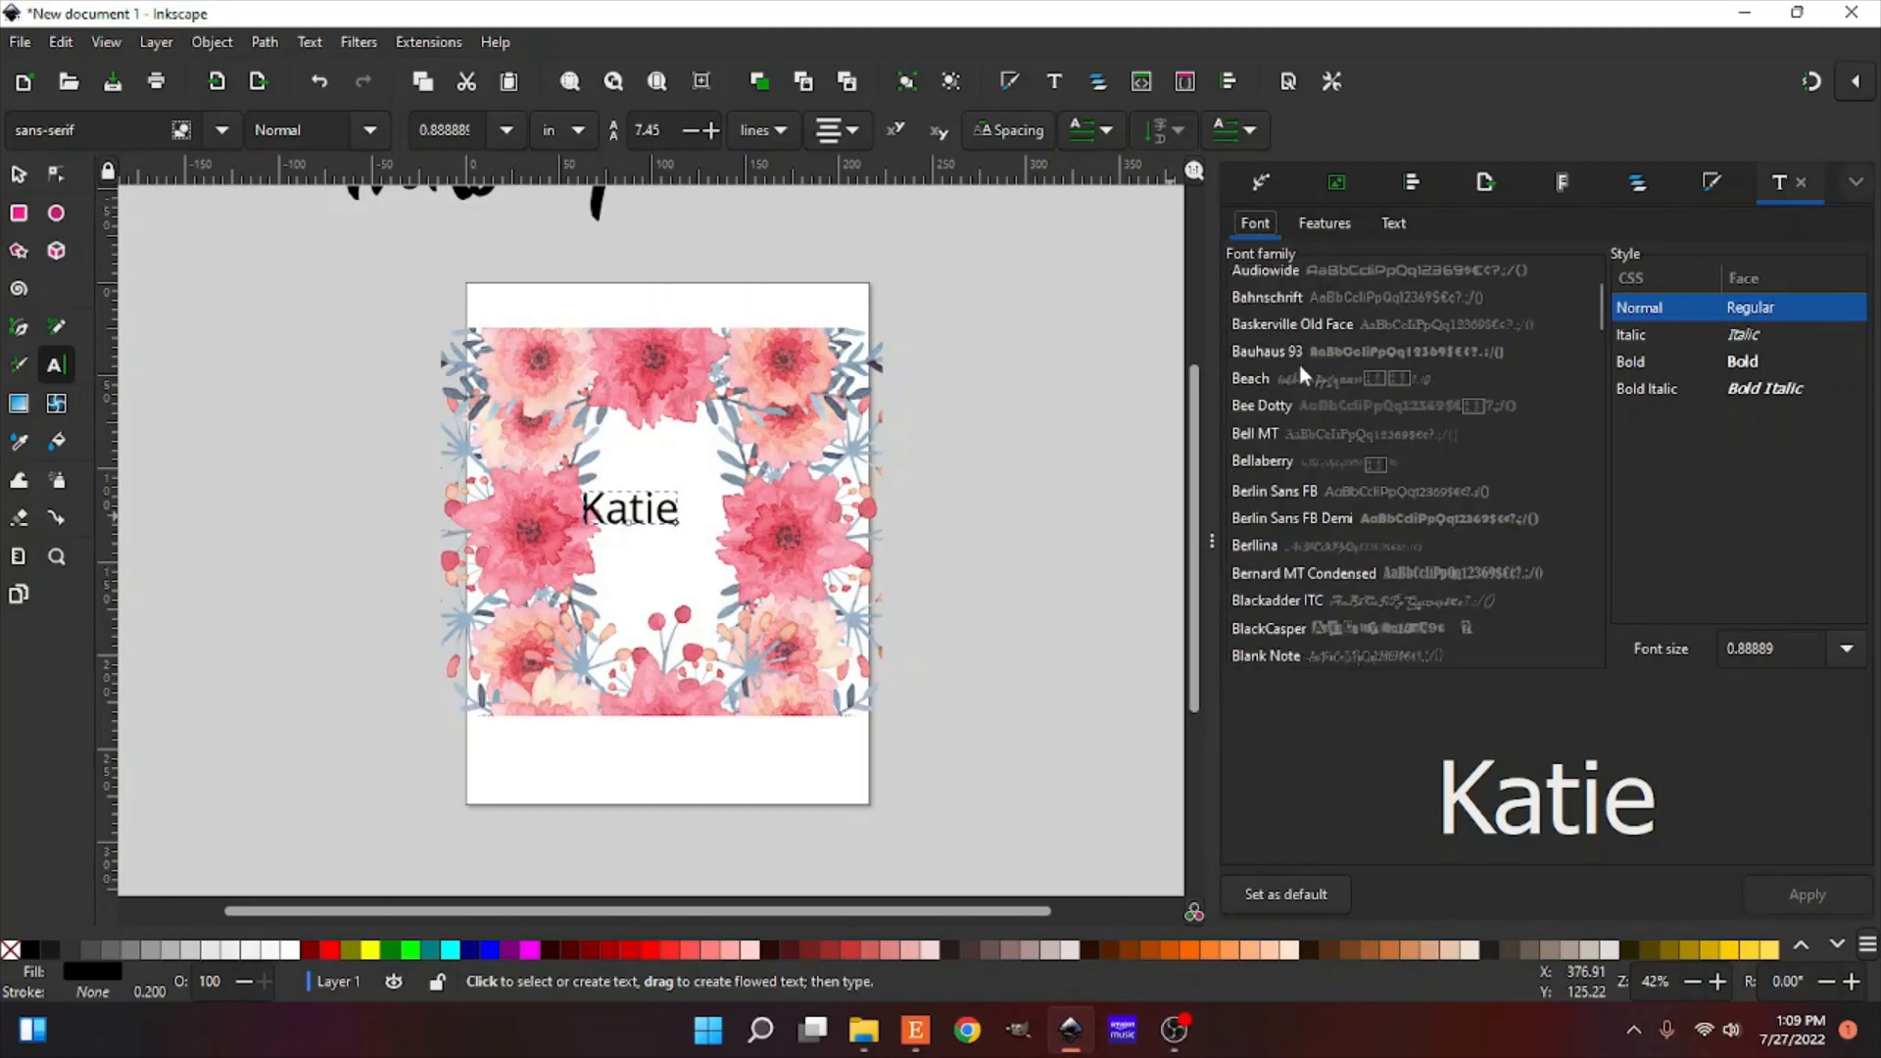
{"action": "left_click", "coordinate": [1291, 462]}
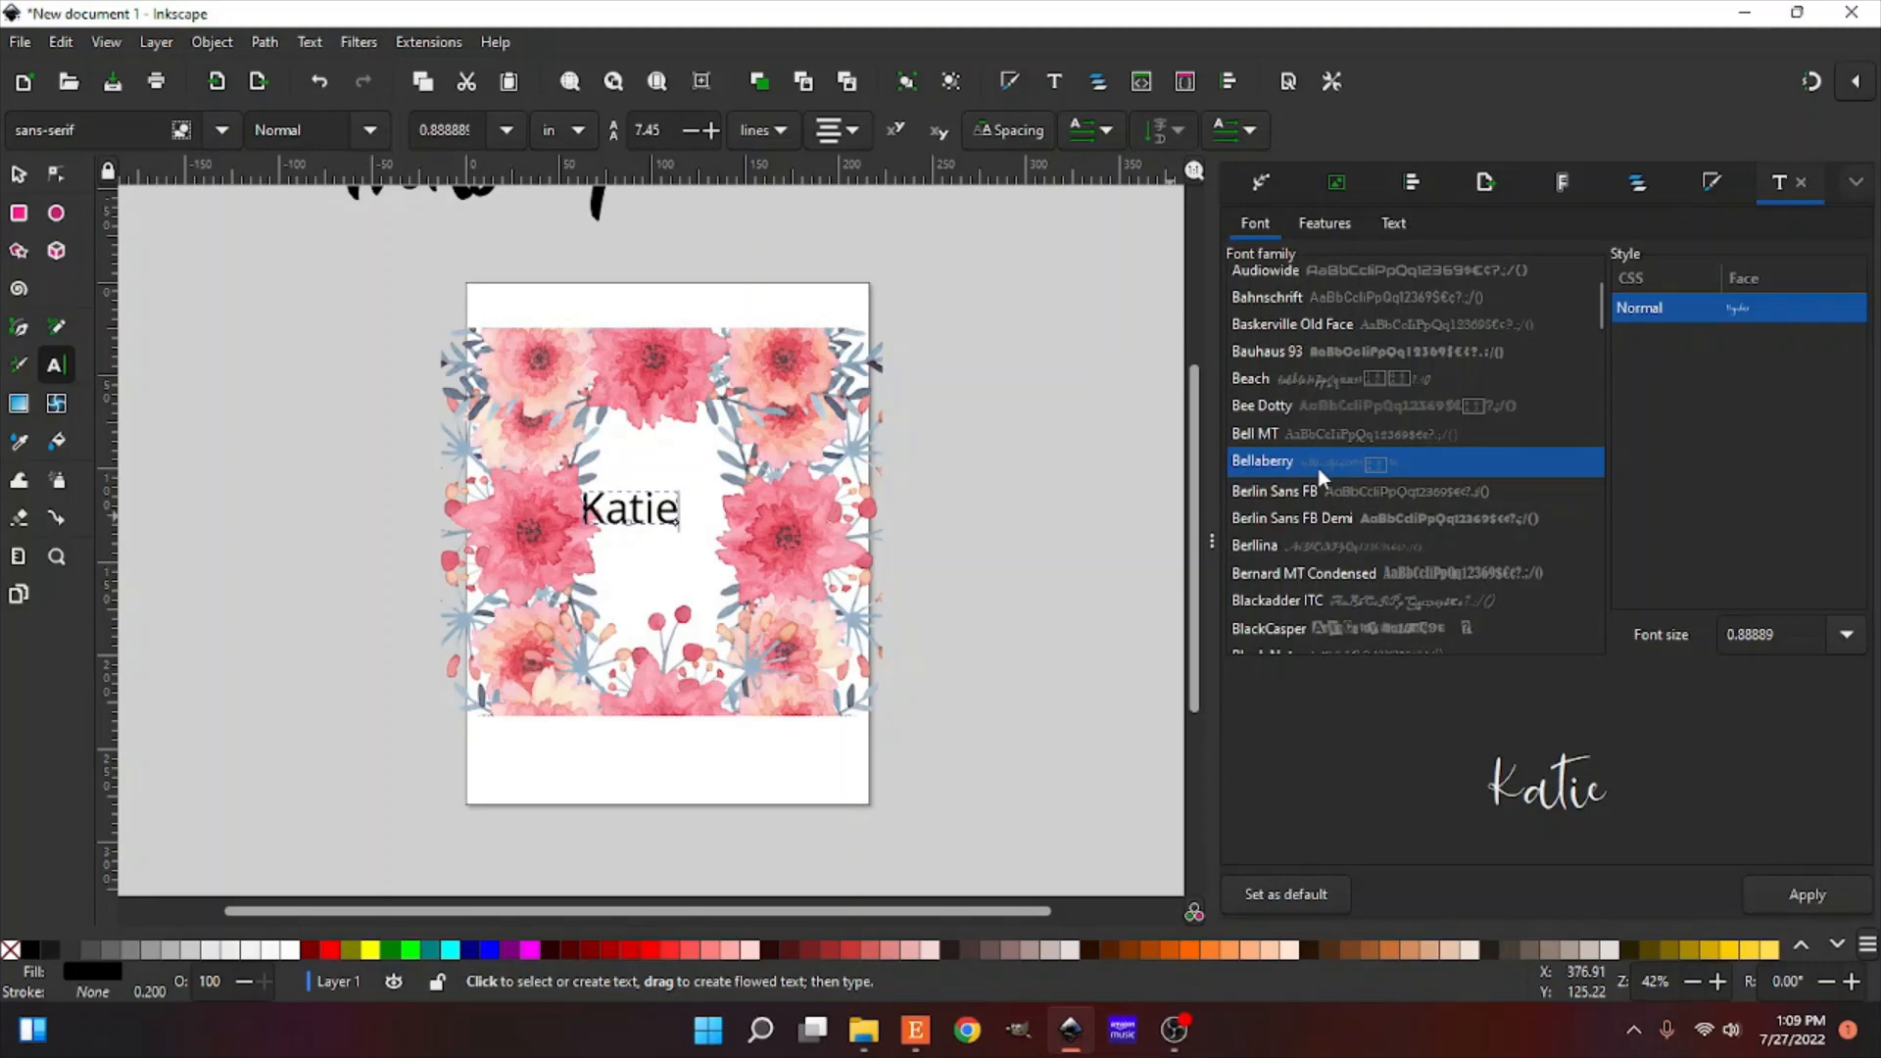
{"action": "left_click", "coordinate": [1808, 895]}
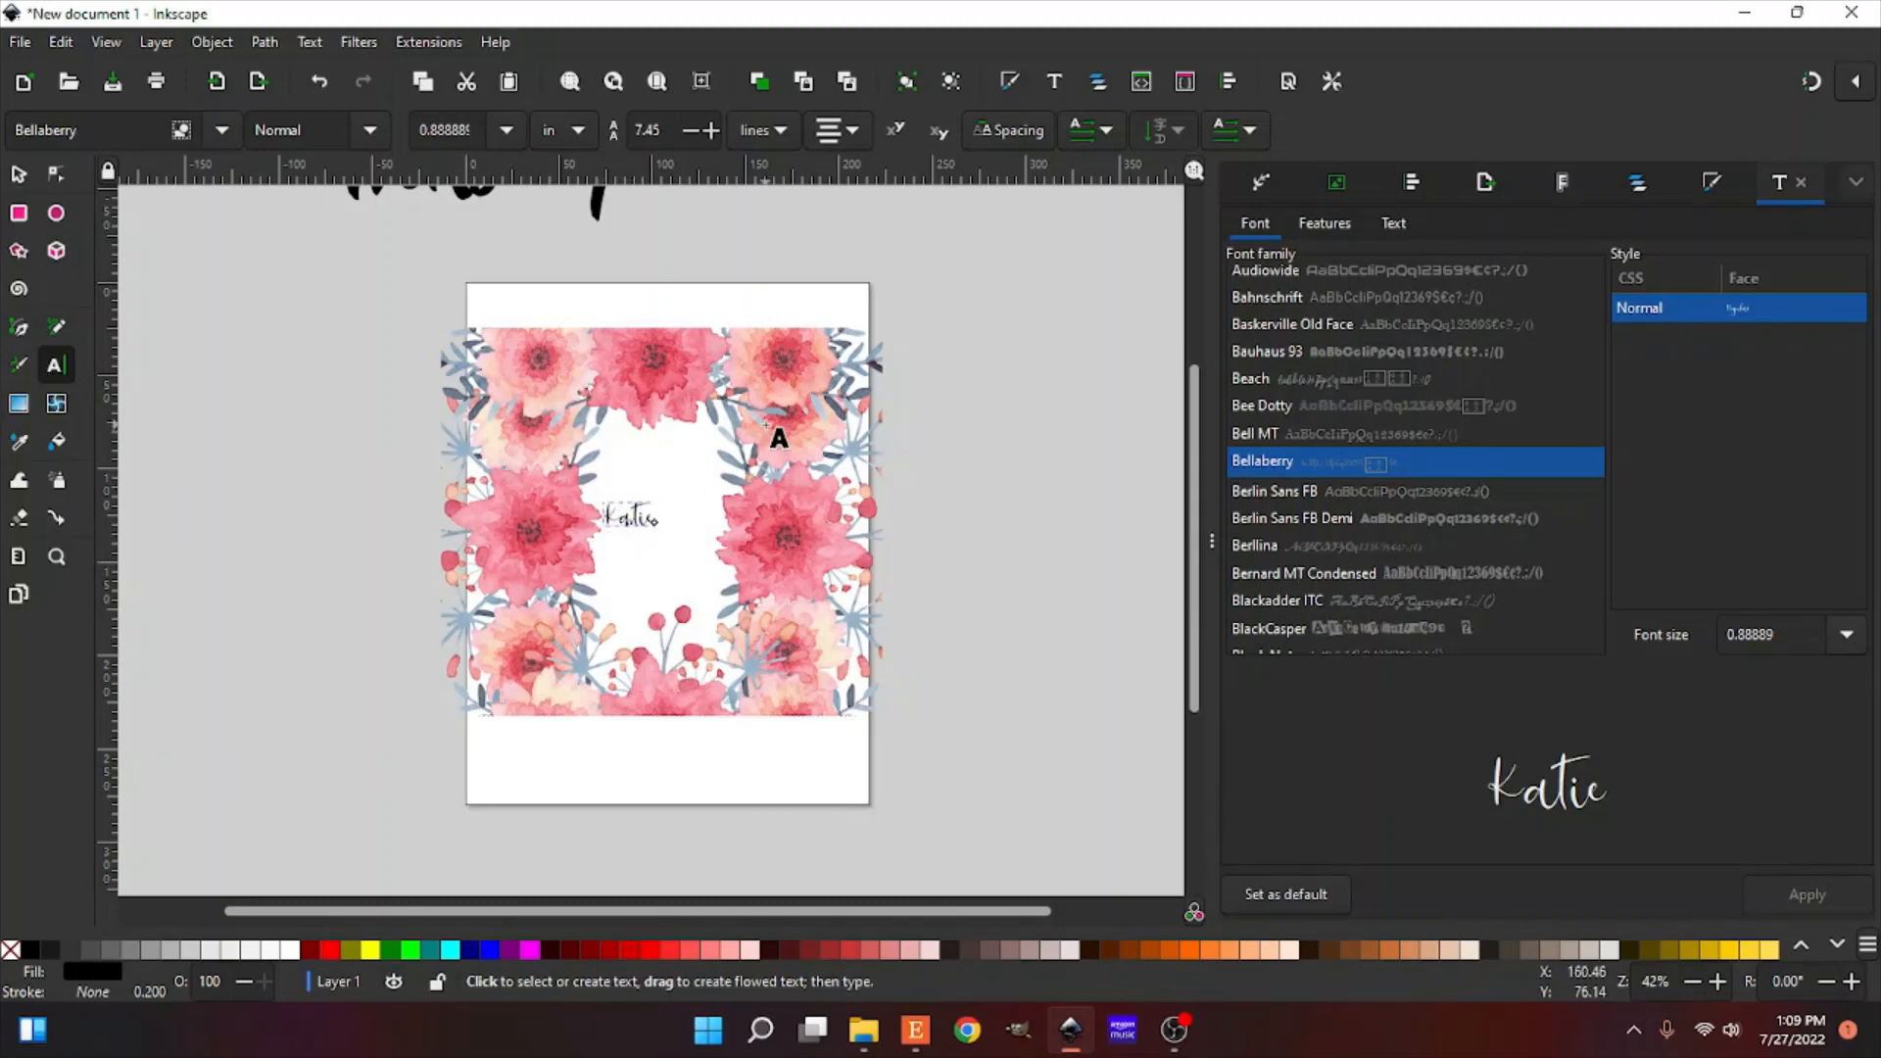
Step: Enlarge the name text to about 137 mm wide by 52 mm high
{"action": "left_click", "coordinate": [19, 176]}
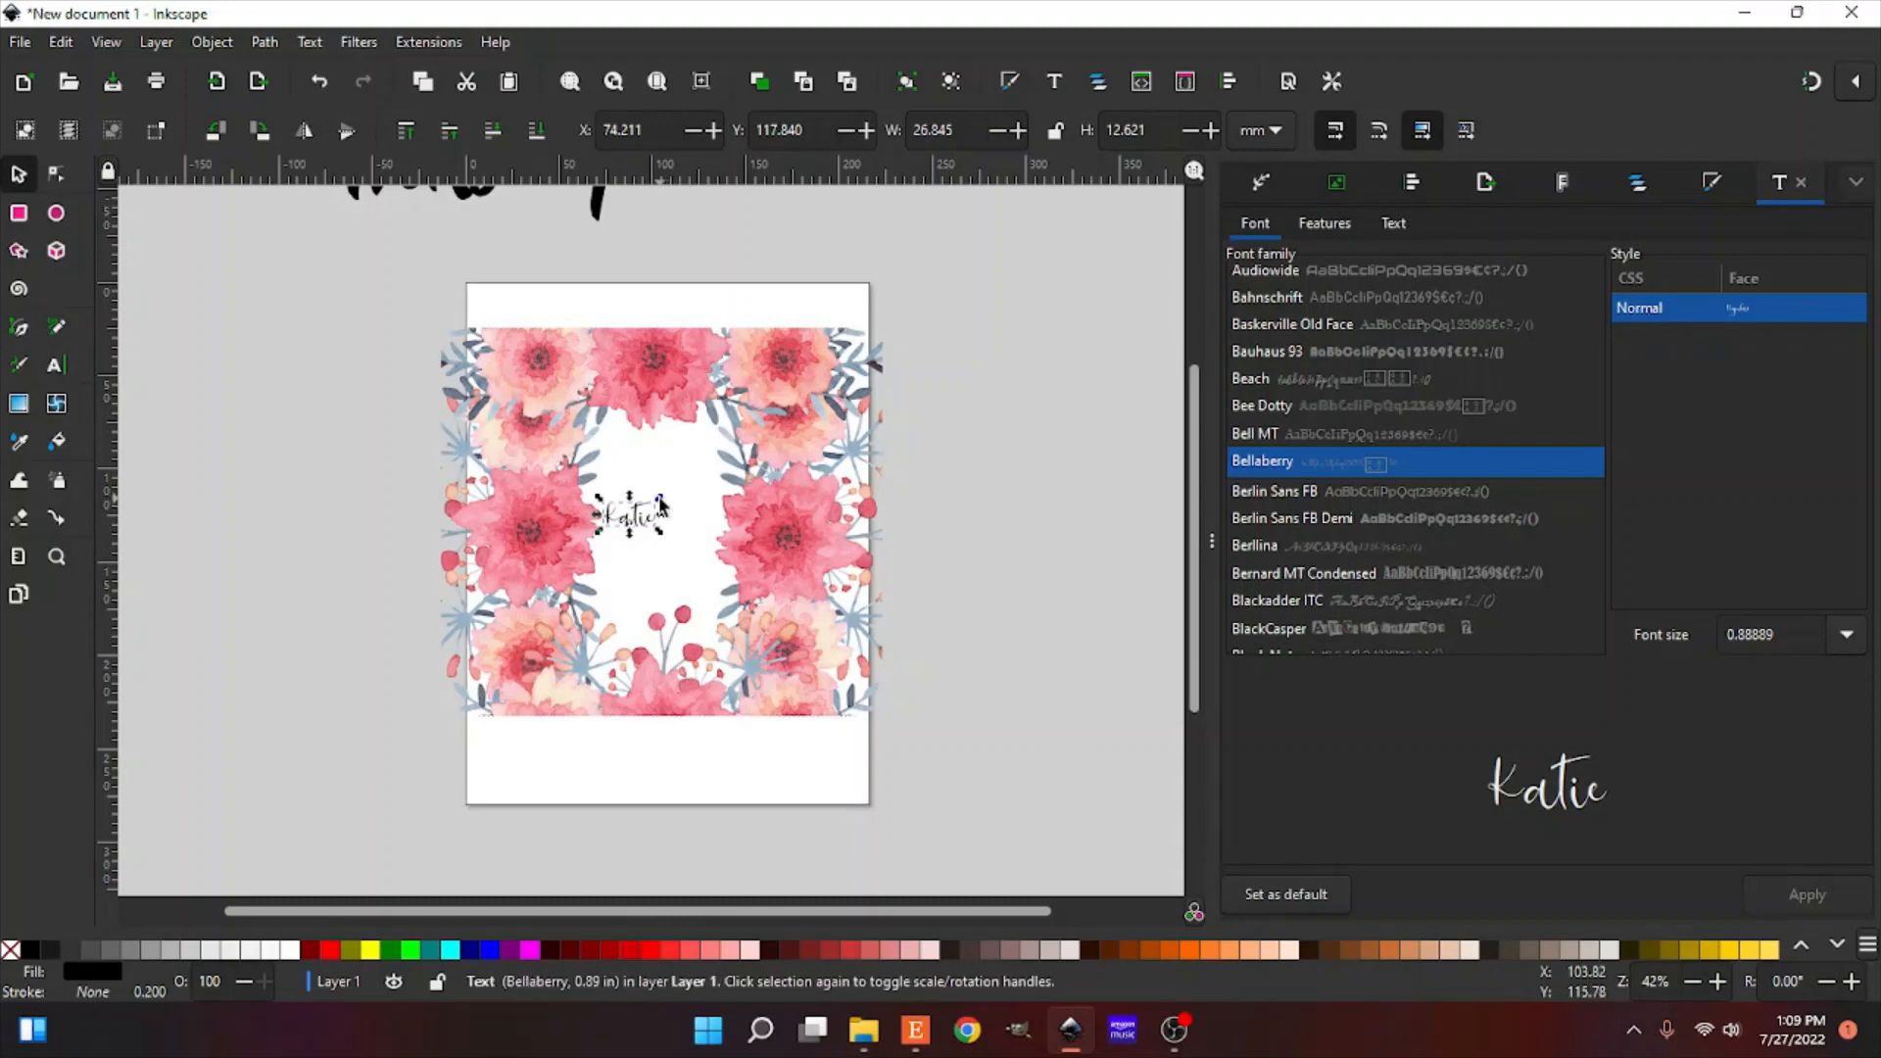
{"action": "key", "text": "ctrl"}
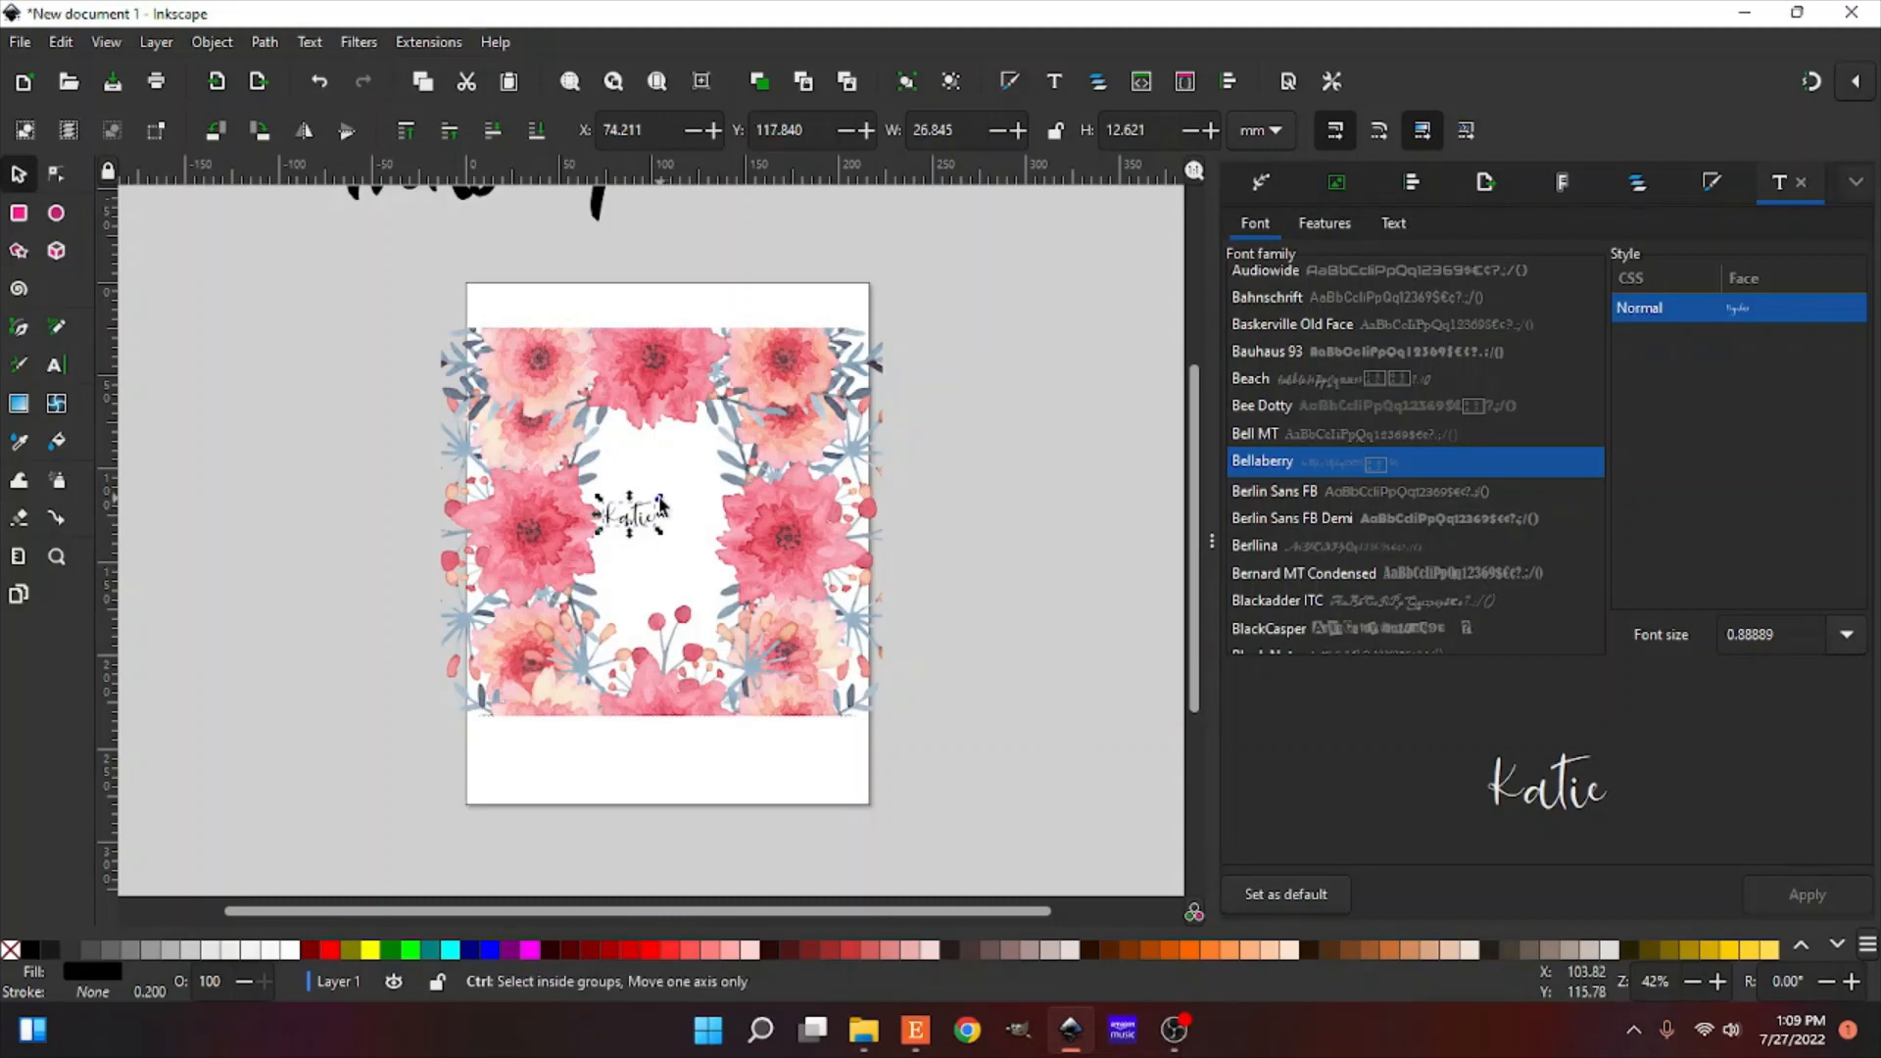
{"action": "left_click_drag", "start_coordinate": [660, 507], "coordinate": [861, 398]}
{"action": "left_click_drag", "start_coordinate": [869, 386], "coordinate": [871, 390]}
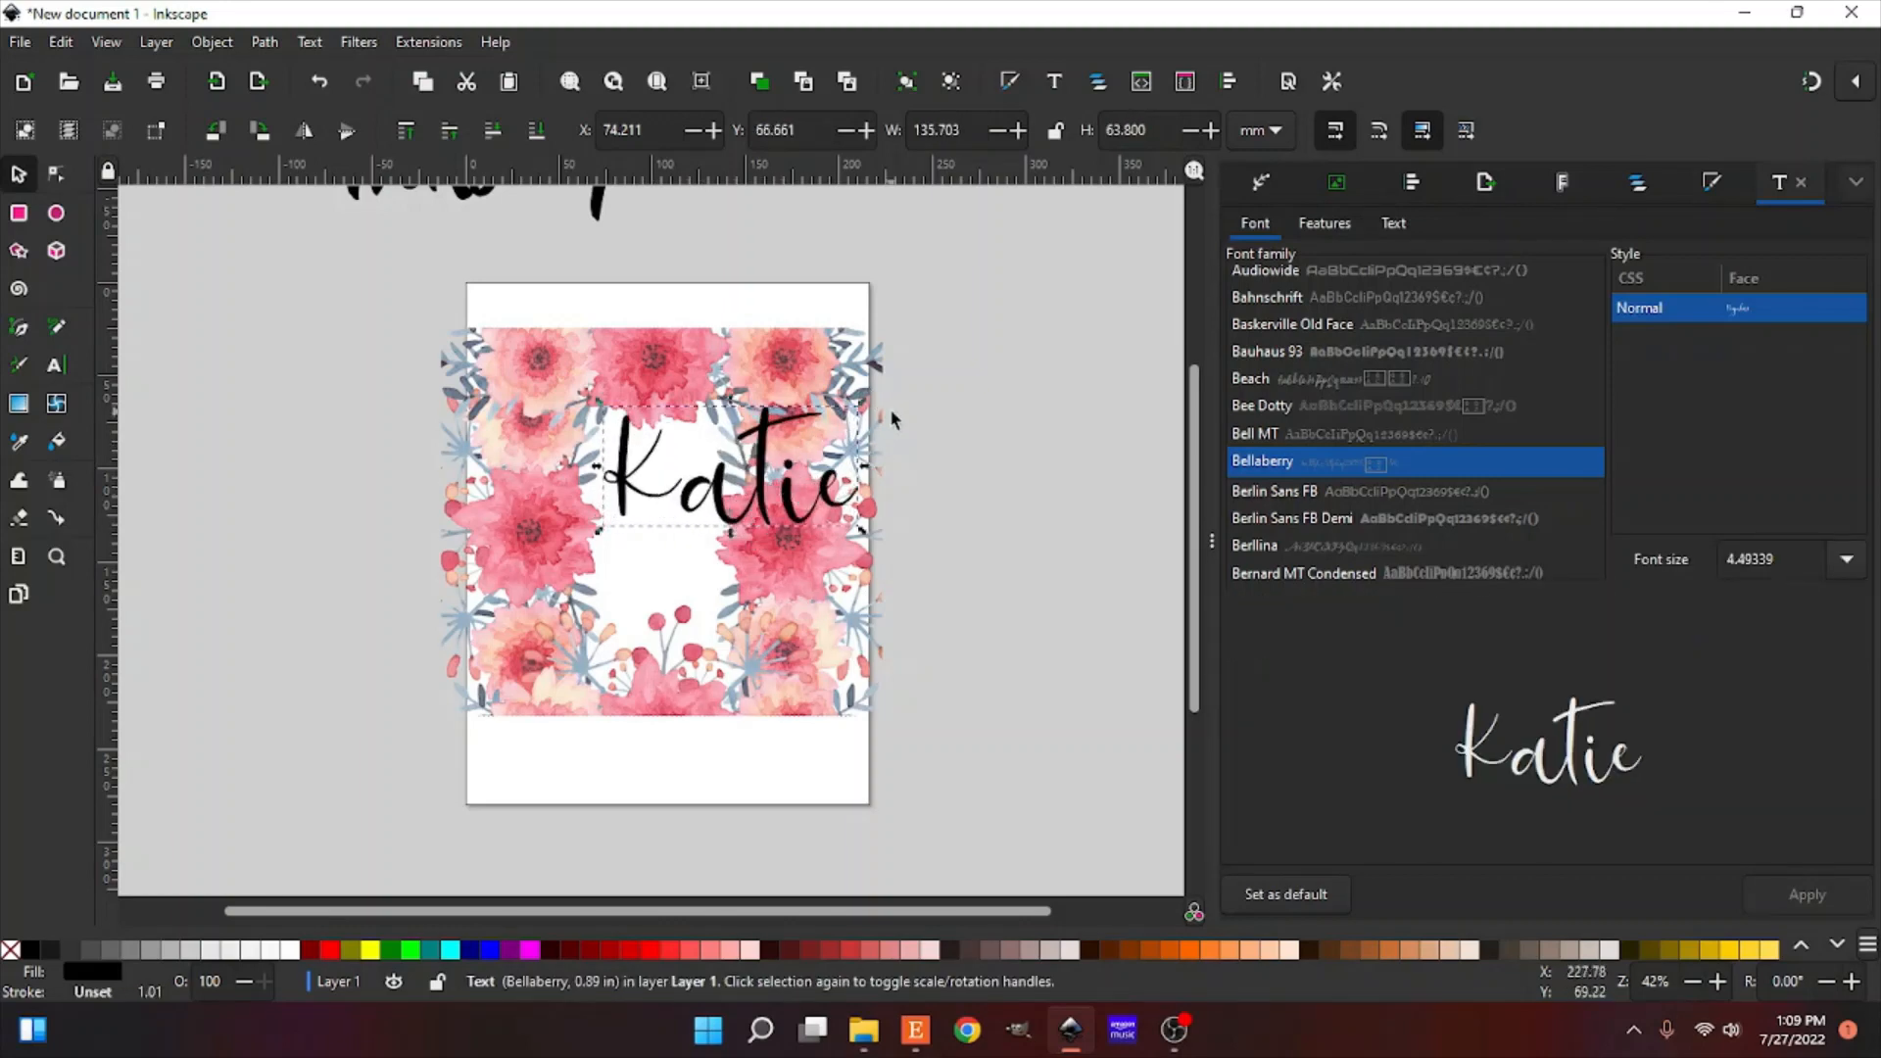
{"action": "left_click_drag", "start_coordinate": [869, 406], "coordinate": [828, 446]}
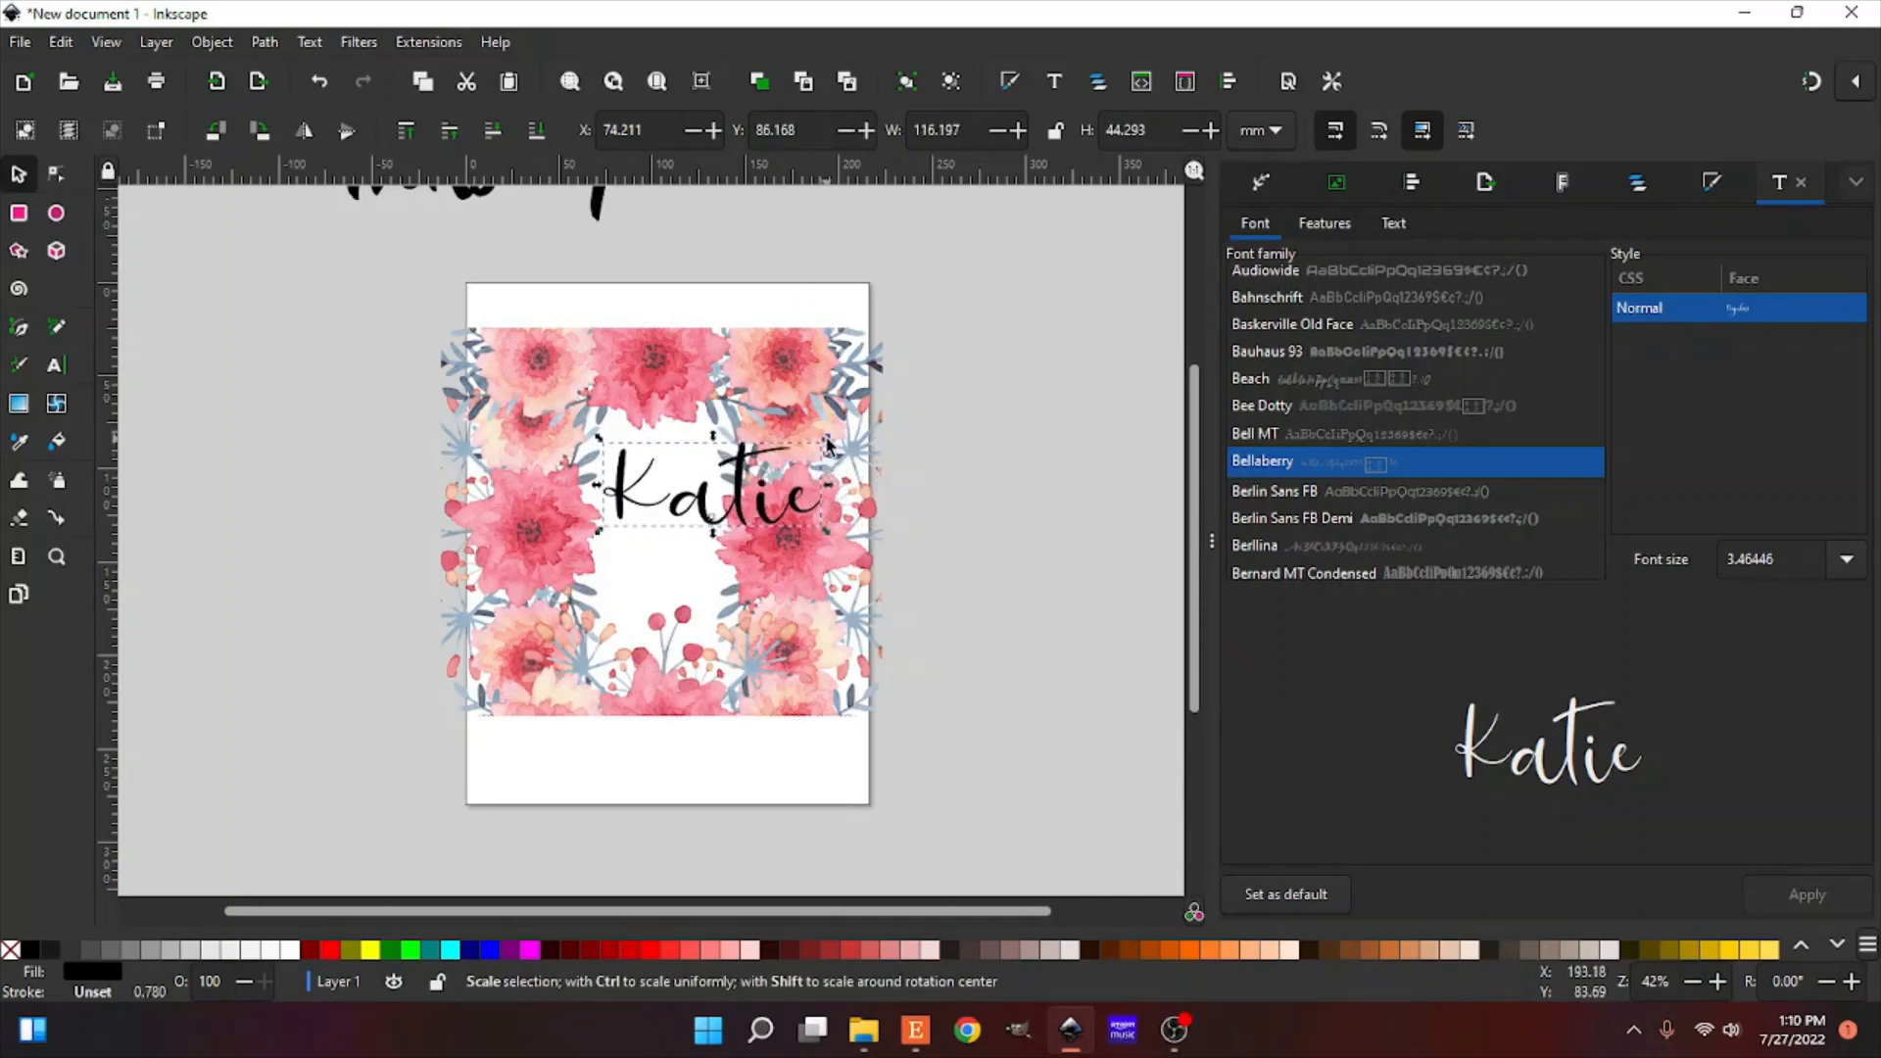
{"action": "key", "text": "ctrl"}
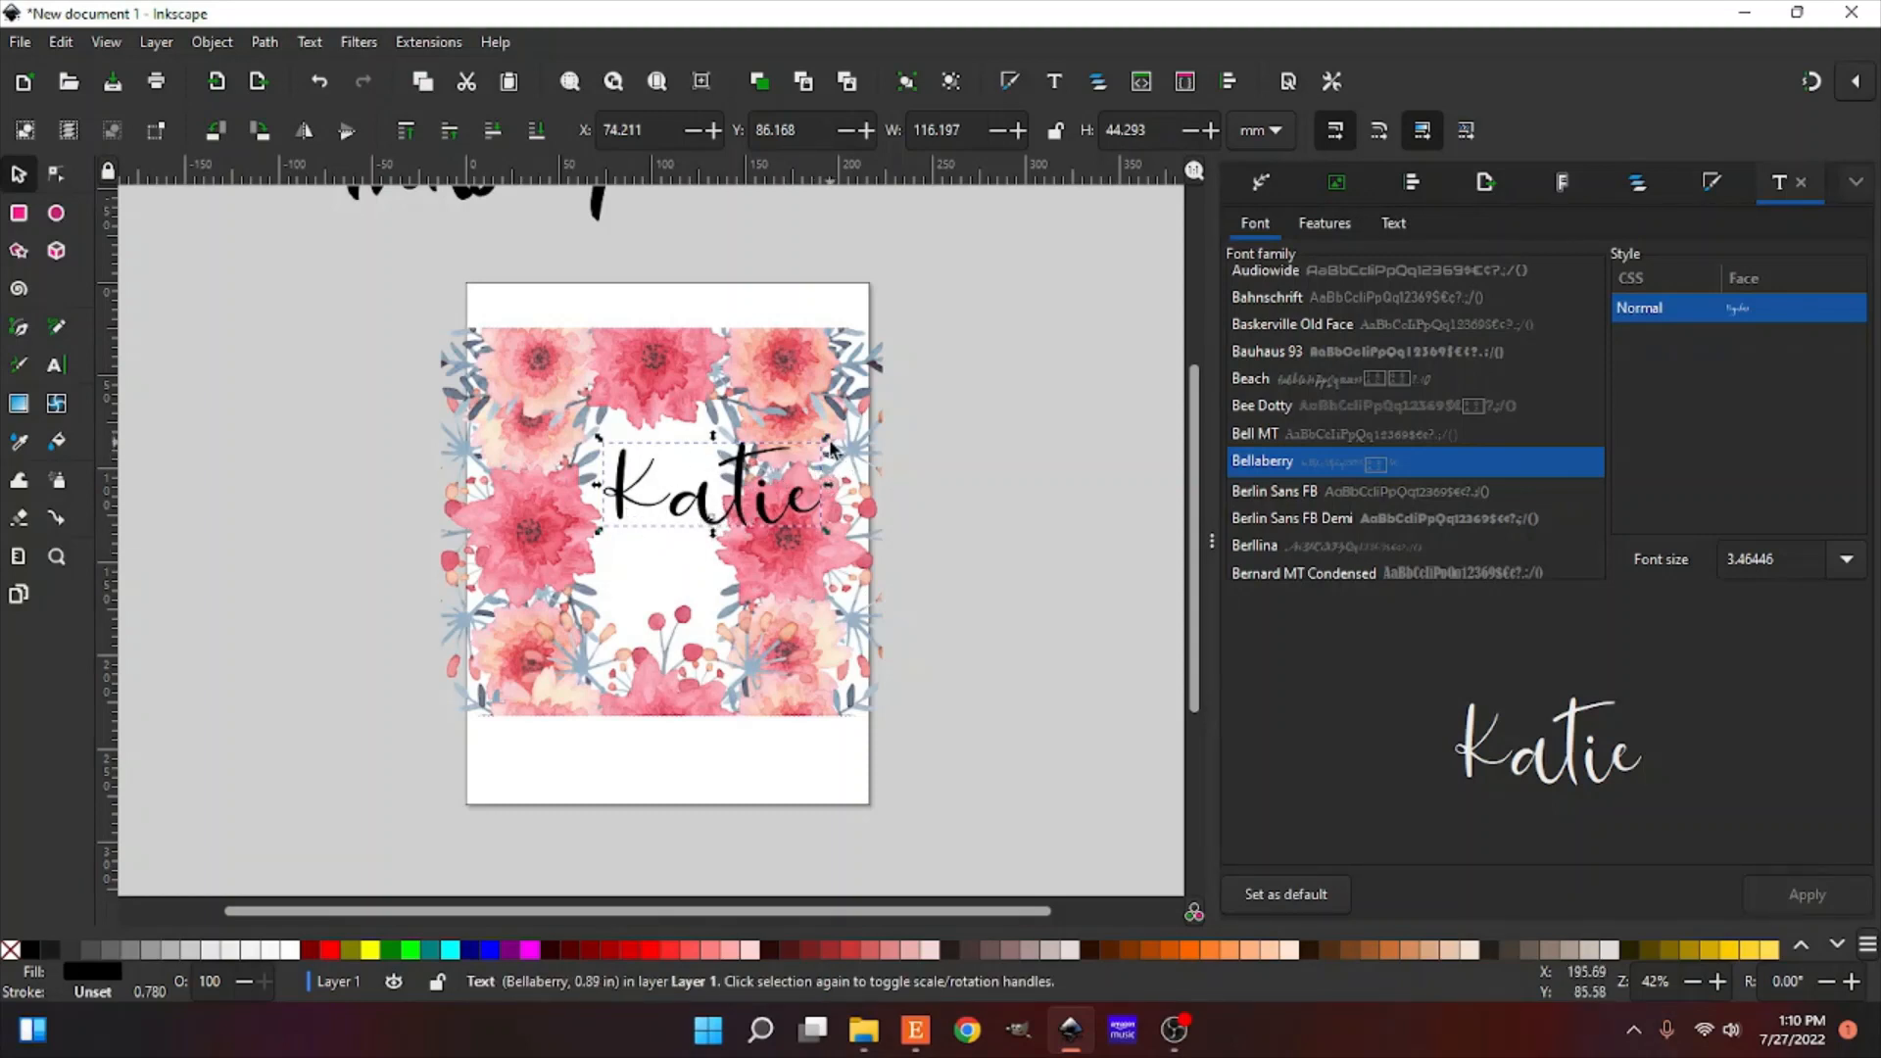
{"action": "left_click_drag", "start_coordinate": [837, 433], "coordinate": [878, 417]}
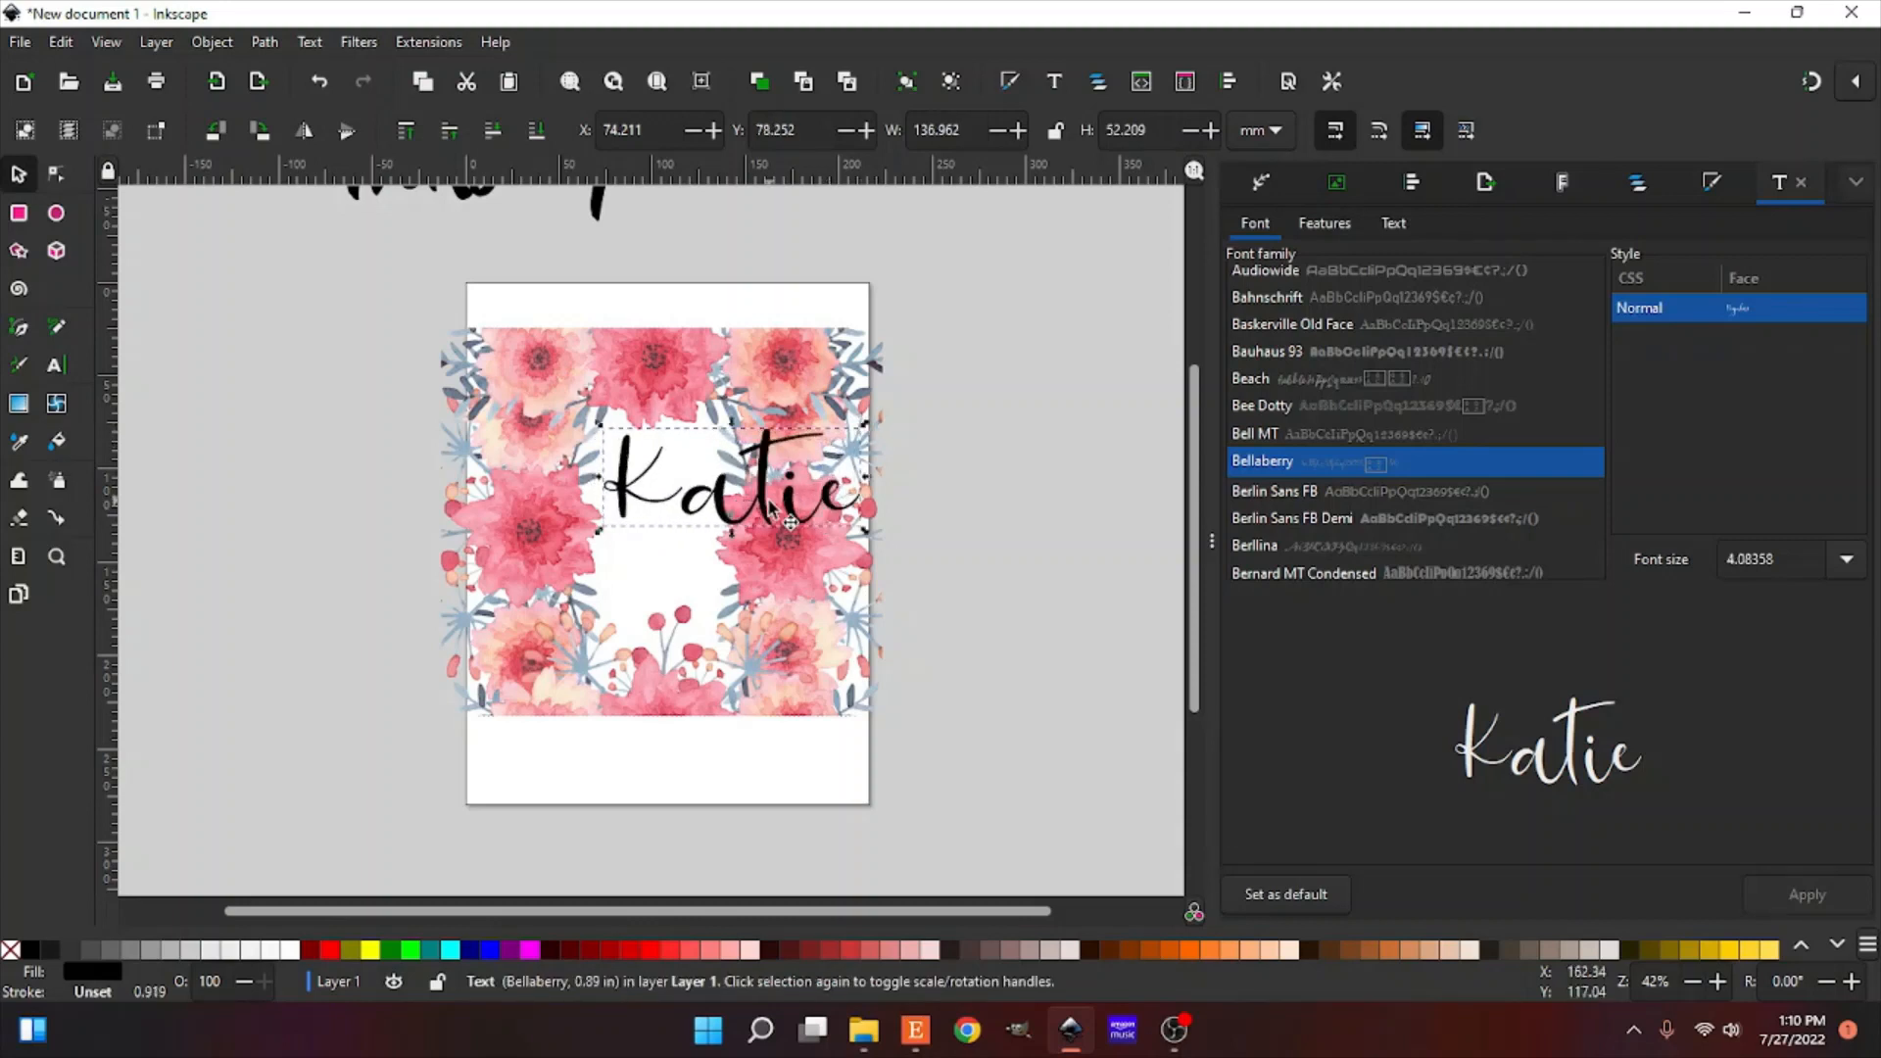
Step: Move the enlarged name text to the centre of the floral frame and rotate it 90° counter-clockwise
{"action": "left_click_drag", "start_coordinate": [758, 534], "coordinate": [698, 537]}
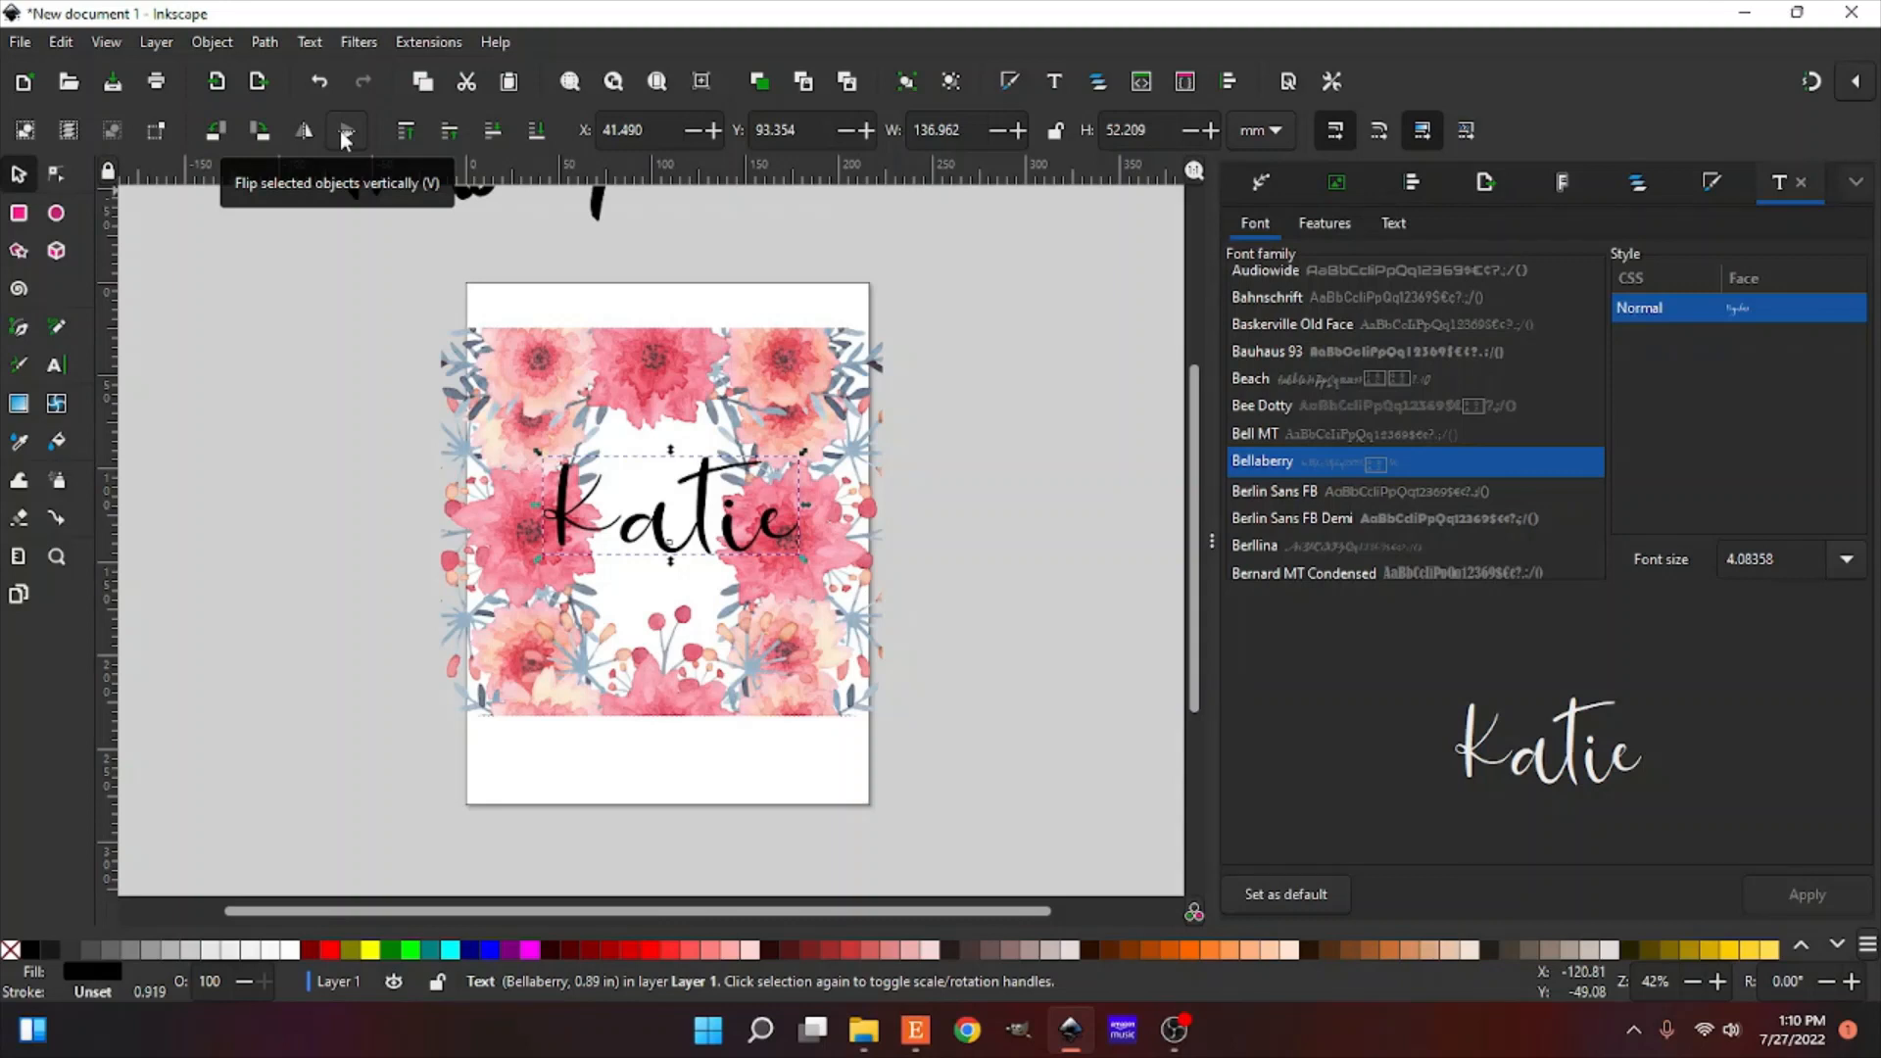
{"action": "left_click", "coordinate": [217, 135]}
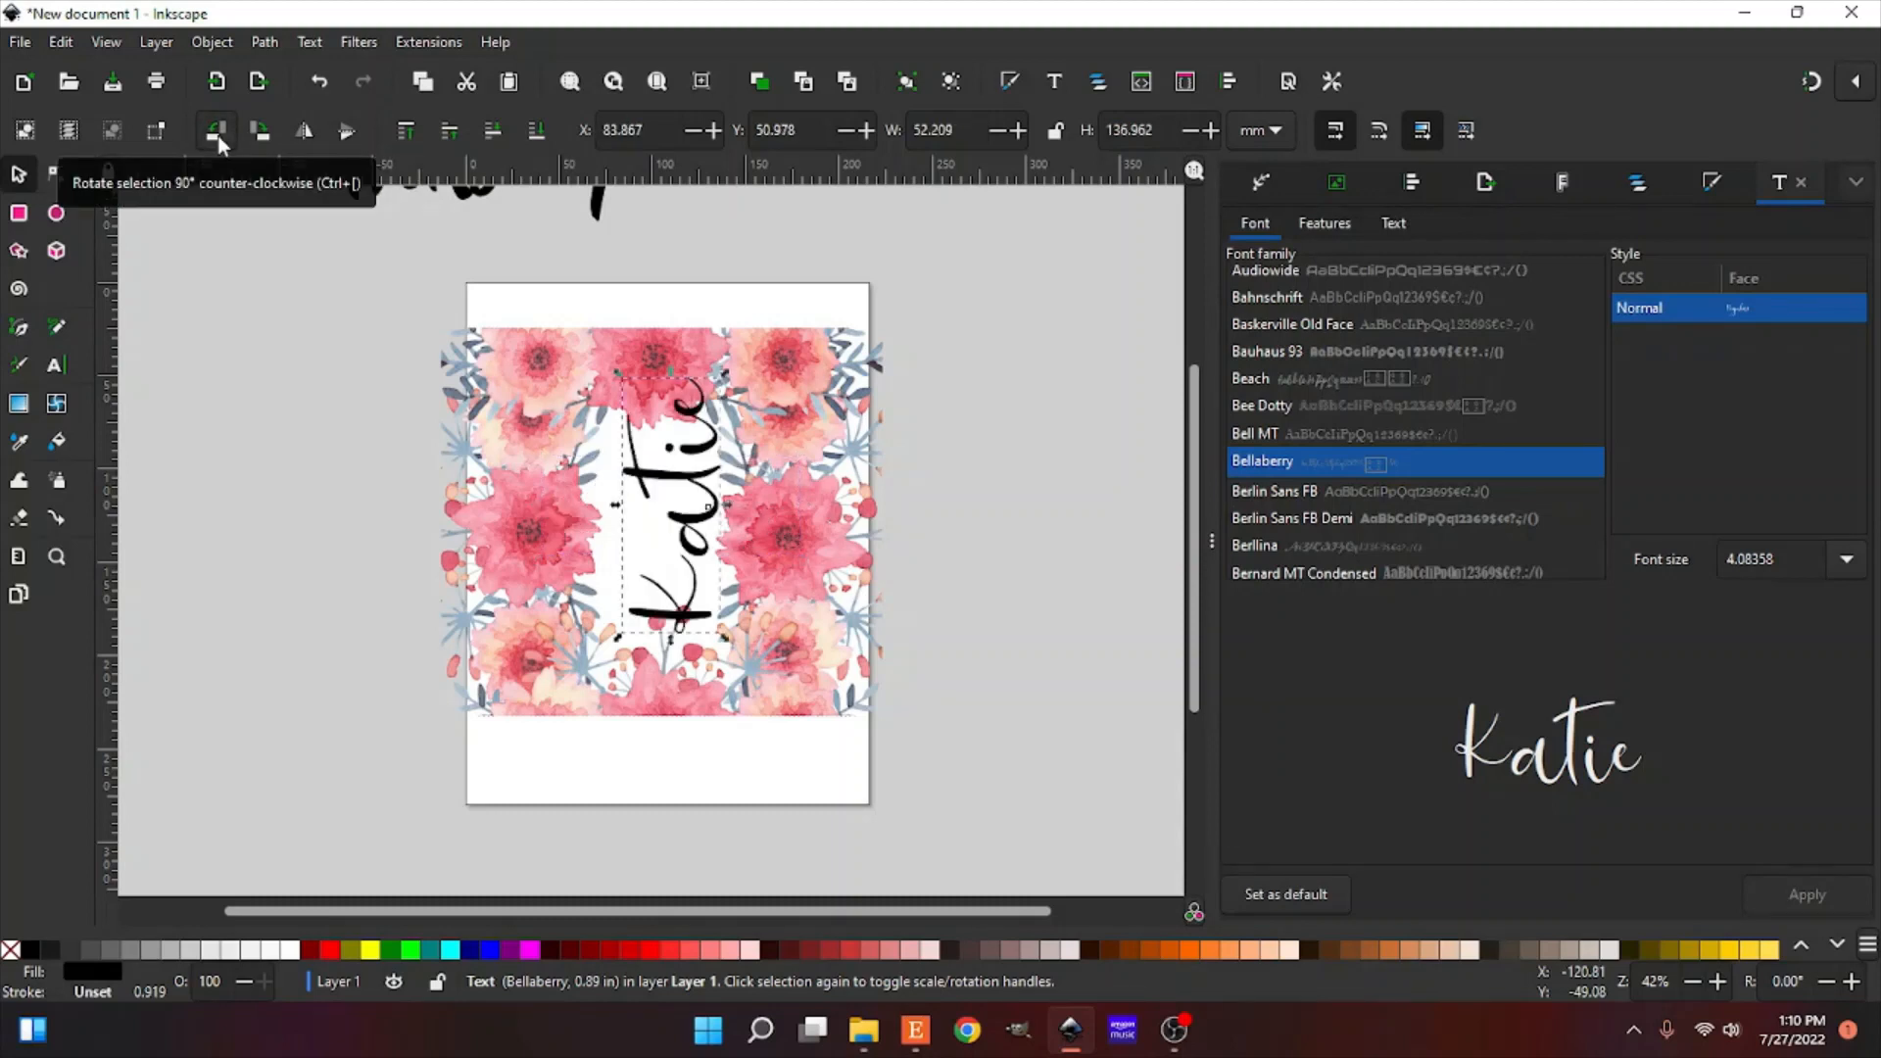
Step: Reposition the name text within the floral frame and turn it in 90° rotations until it reads horizontally
{"action": "left_click_drag", "start_coordinate": [714, 532], "coordinate": [685, 559]}
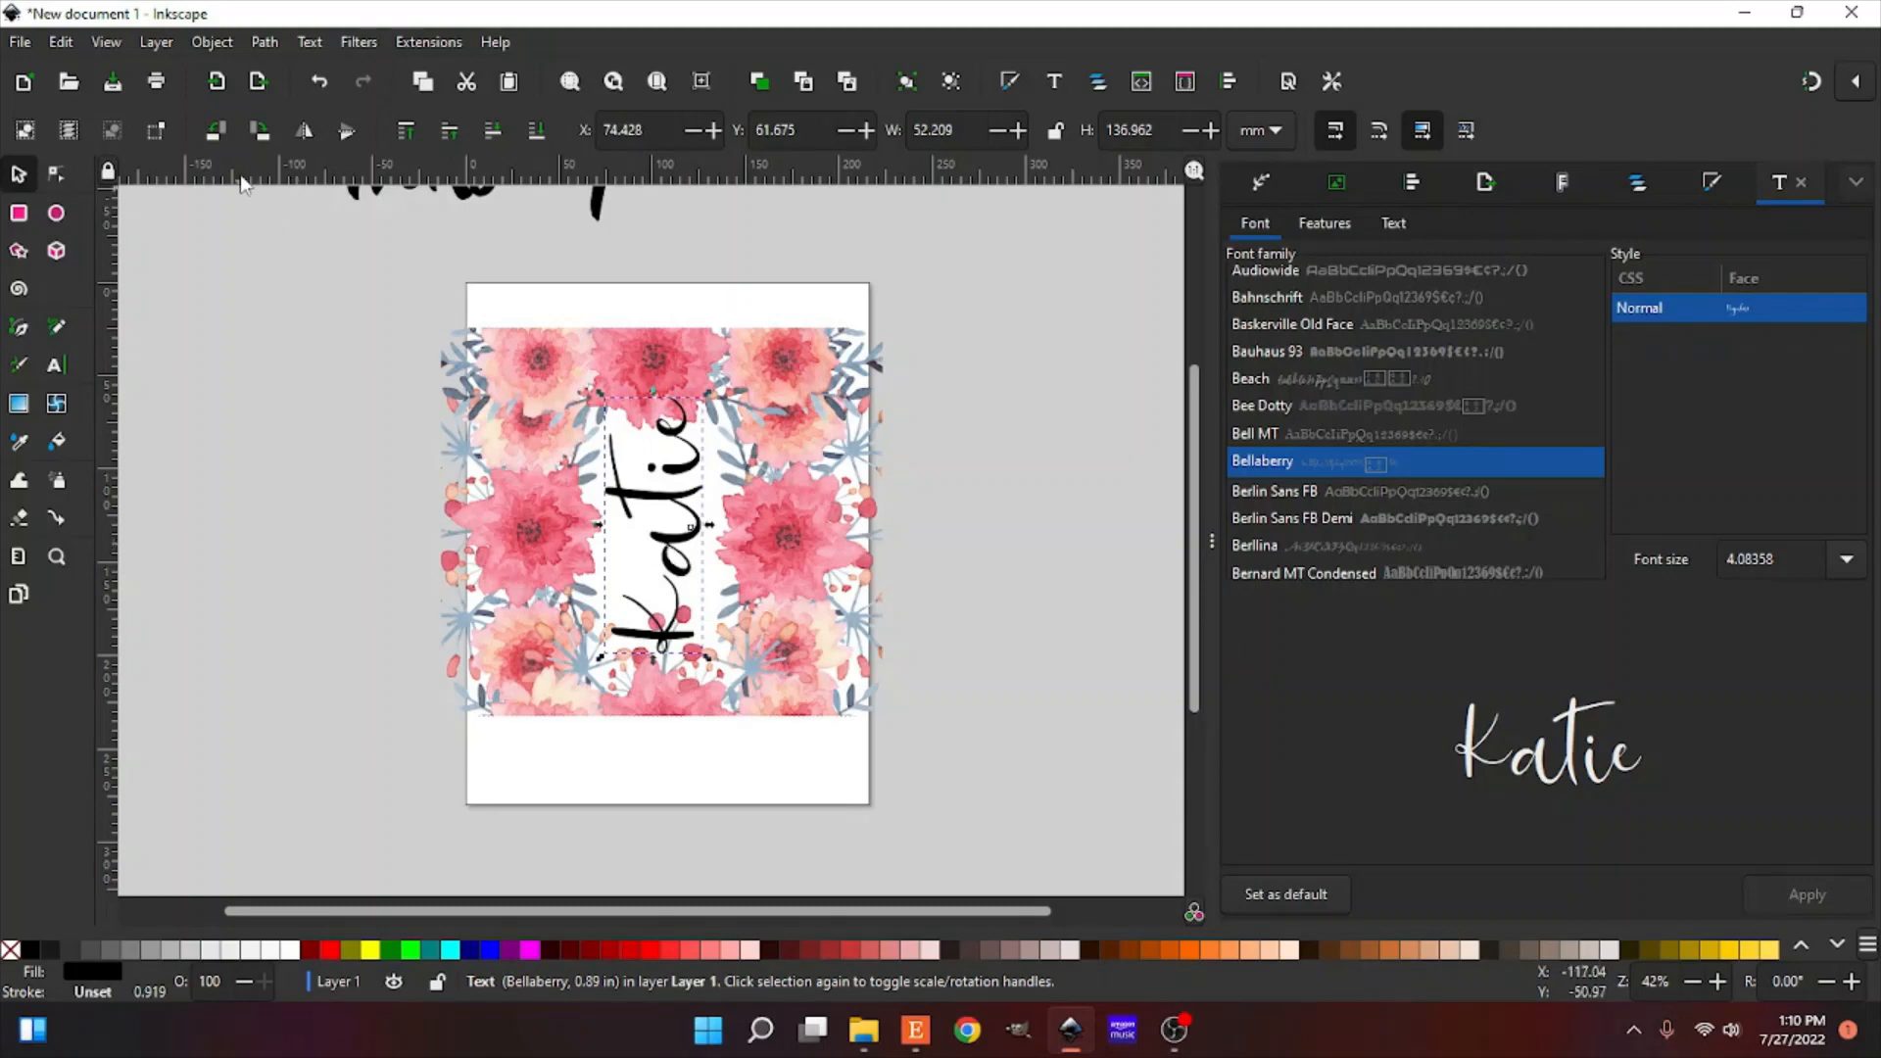
{"action": "left_click", "coordinate": [261, 131]}
{"action": "left_click", "coordinate": [261, 131]}
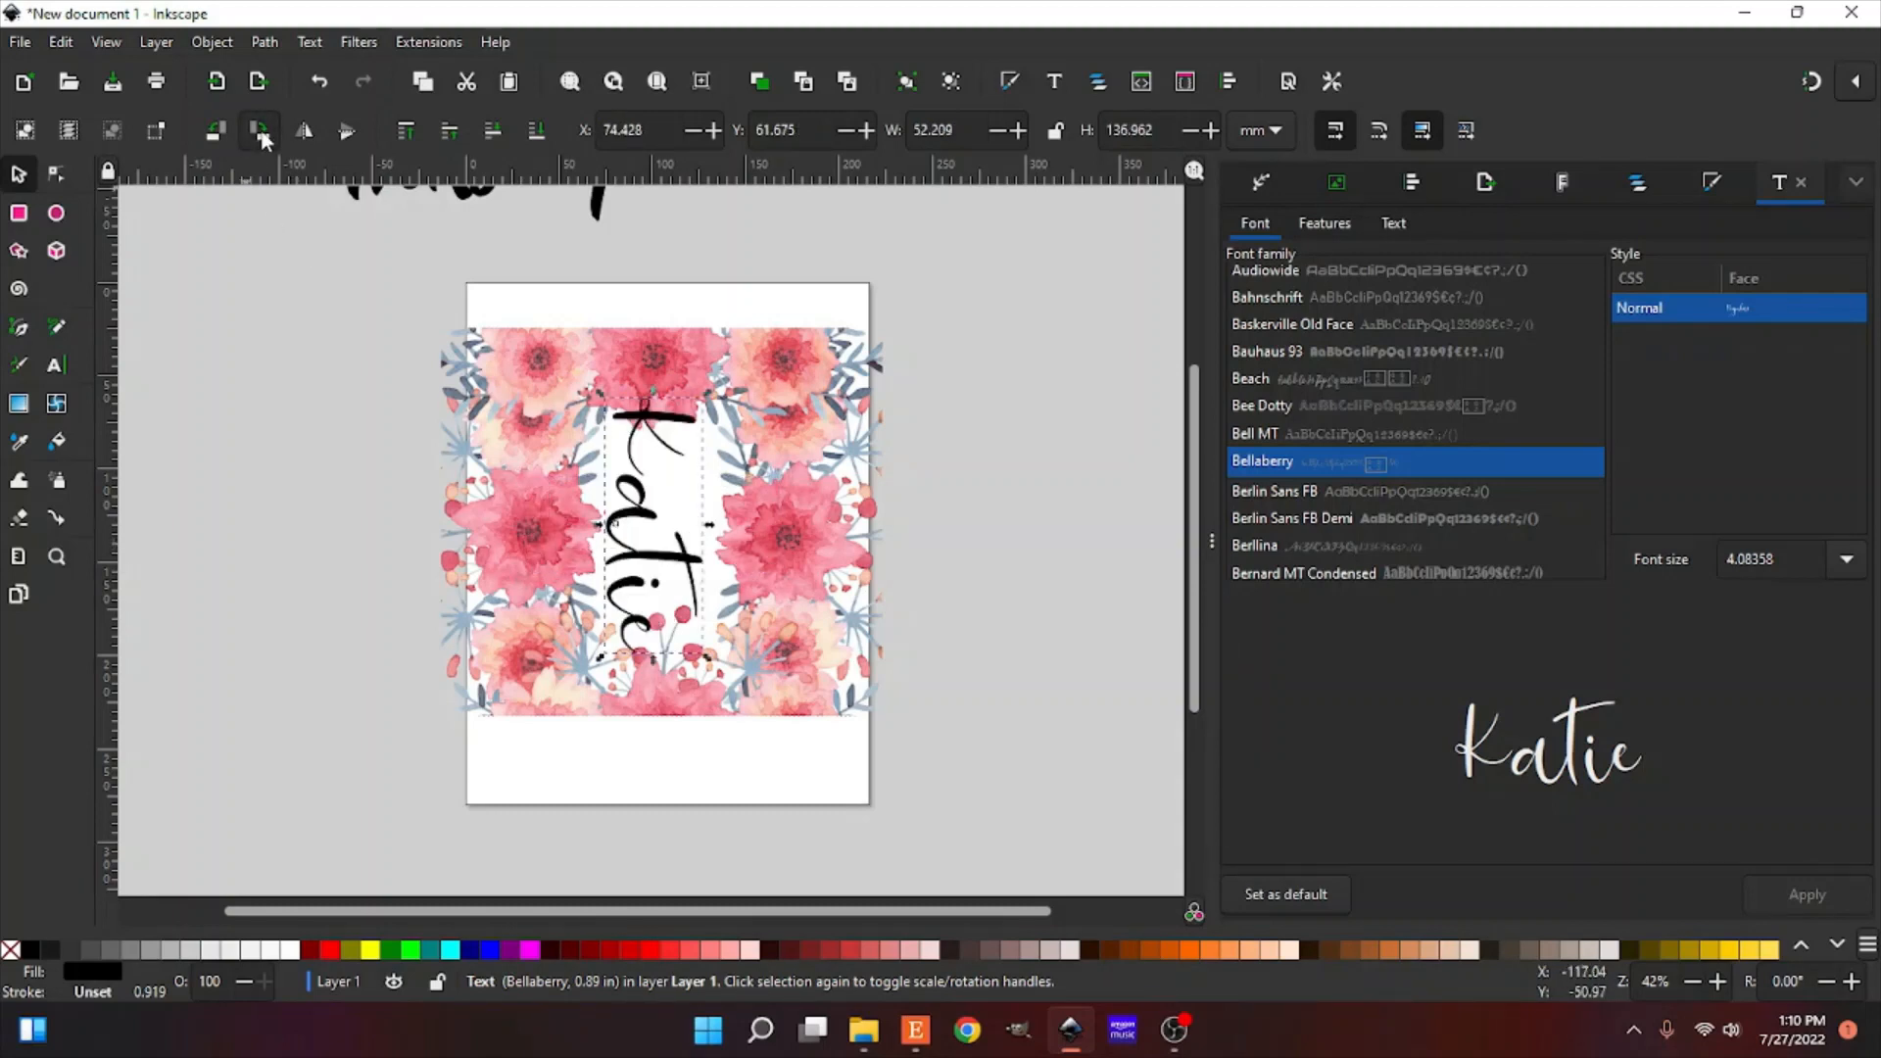
{"action": "left_click_drag", "start_coordinate": [664, 550], "coordinate": [675, 551]}
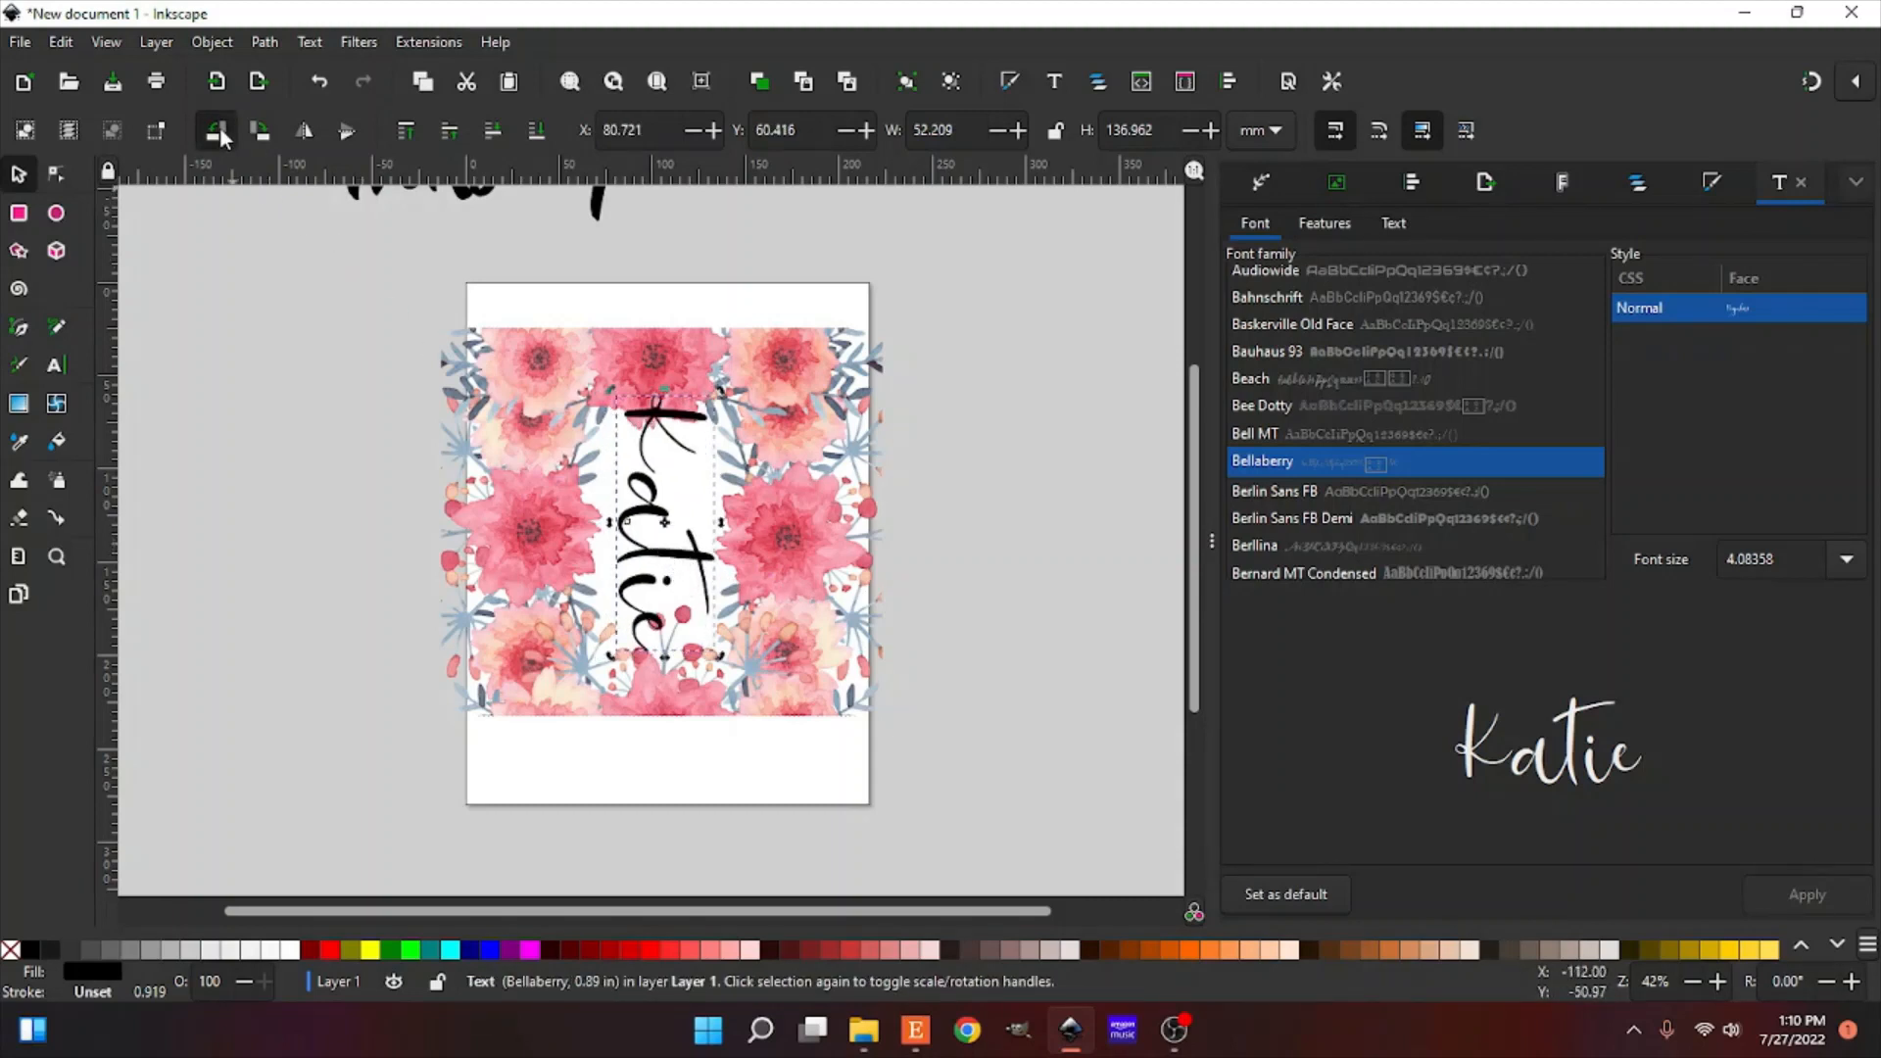
{"action": "left_click", "coordinate": [219, 131]}
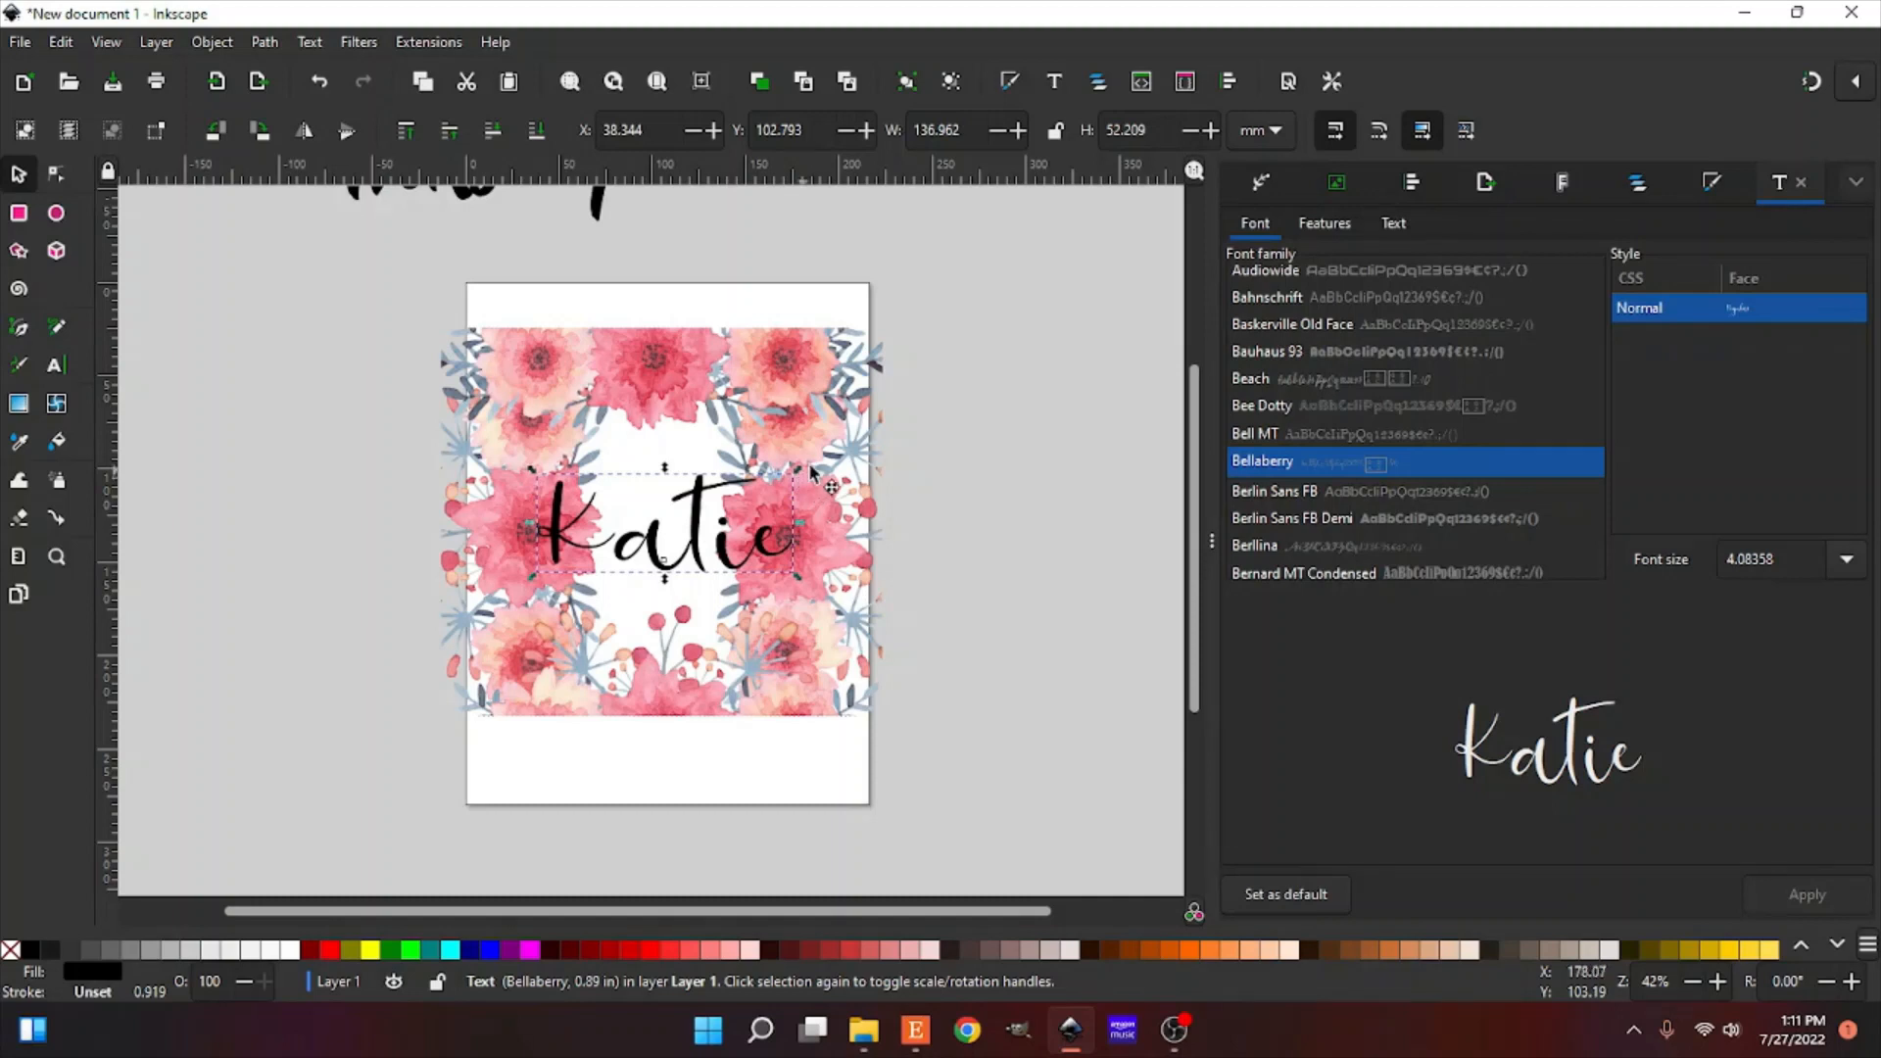
Step: Enlarge the name text to about 236 mm wide by 90 mm high and centre it over the floral frame
{"action": "left_click_drag", "start_coordinate": [730, 534], "coordinate": [815, 533]}
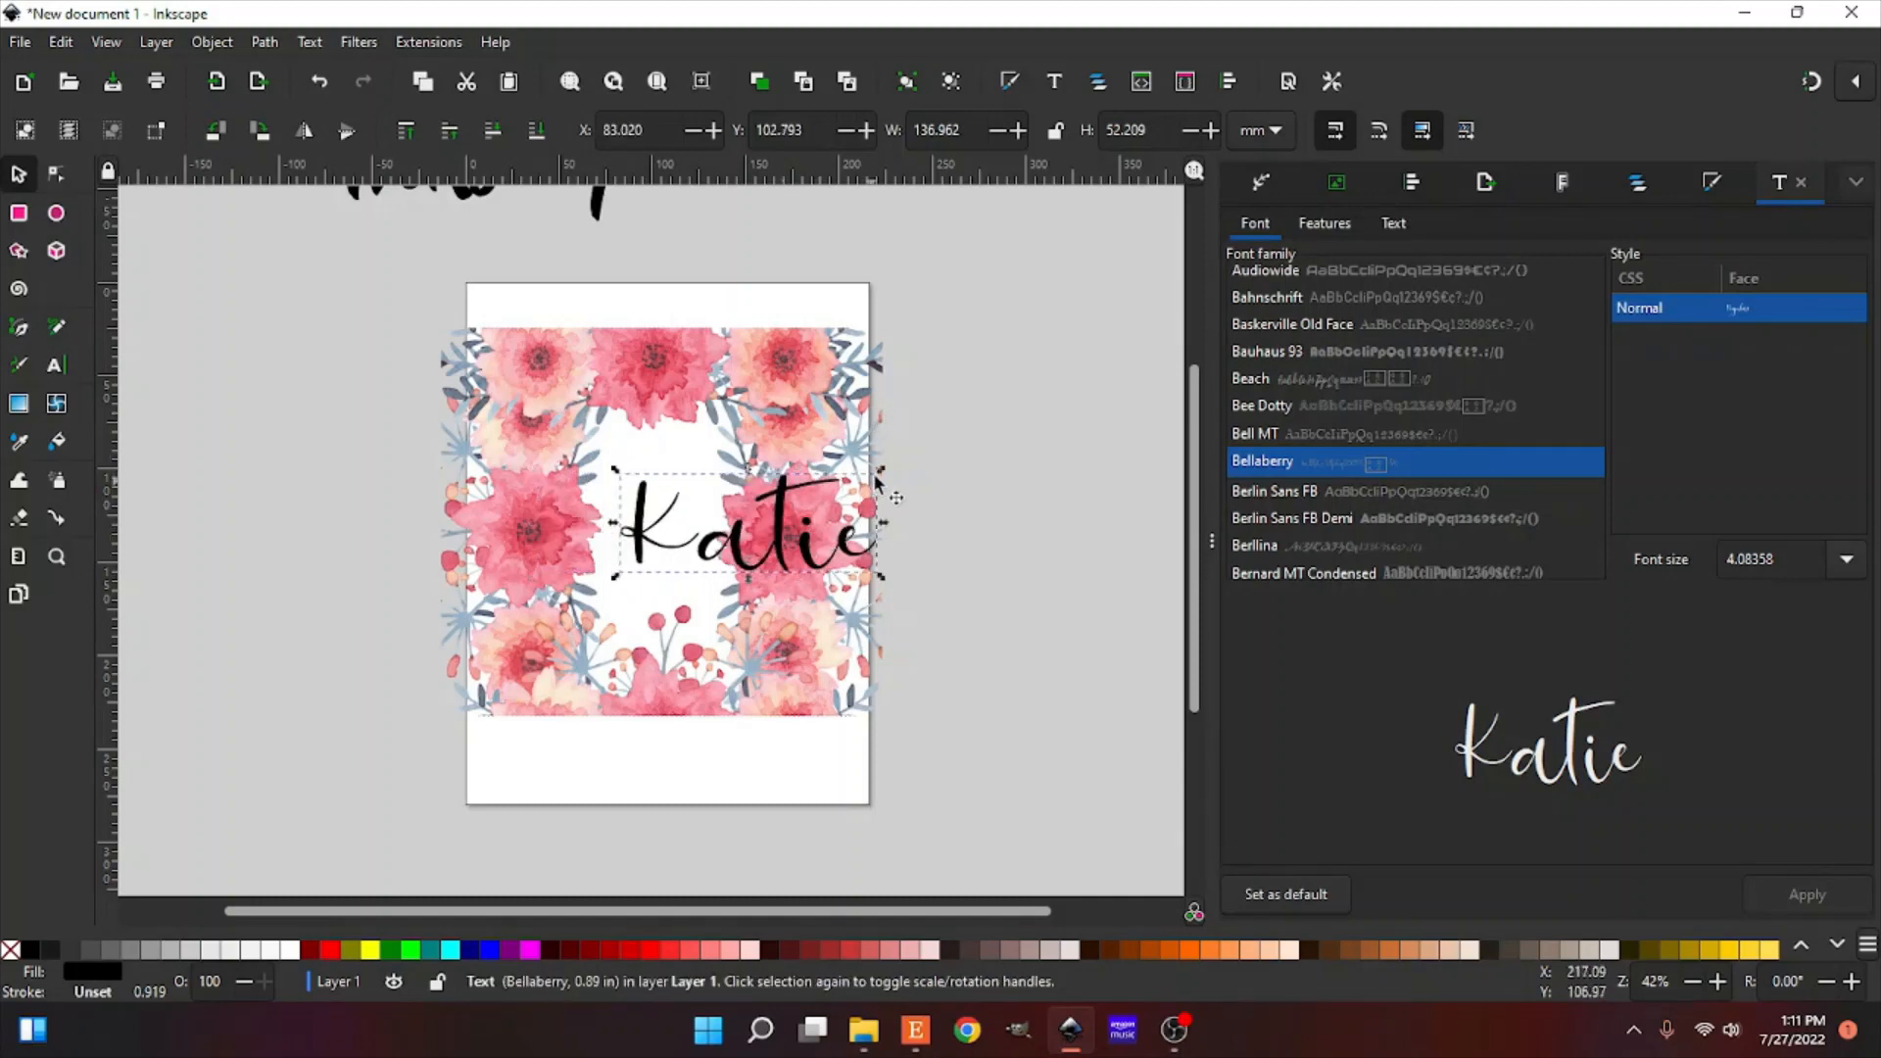
{"action": "left_click_drag", "start_coordinate": [883, 470], "coordinate": [1062, 338]}
{"action": "left_click_drag", "start_coordinate": [903, 499], "coordinate": [720, 534]}
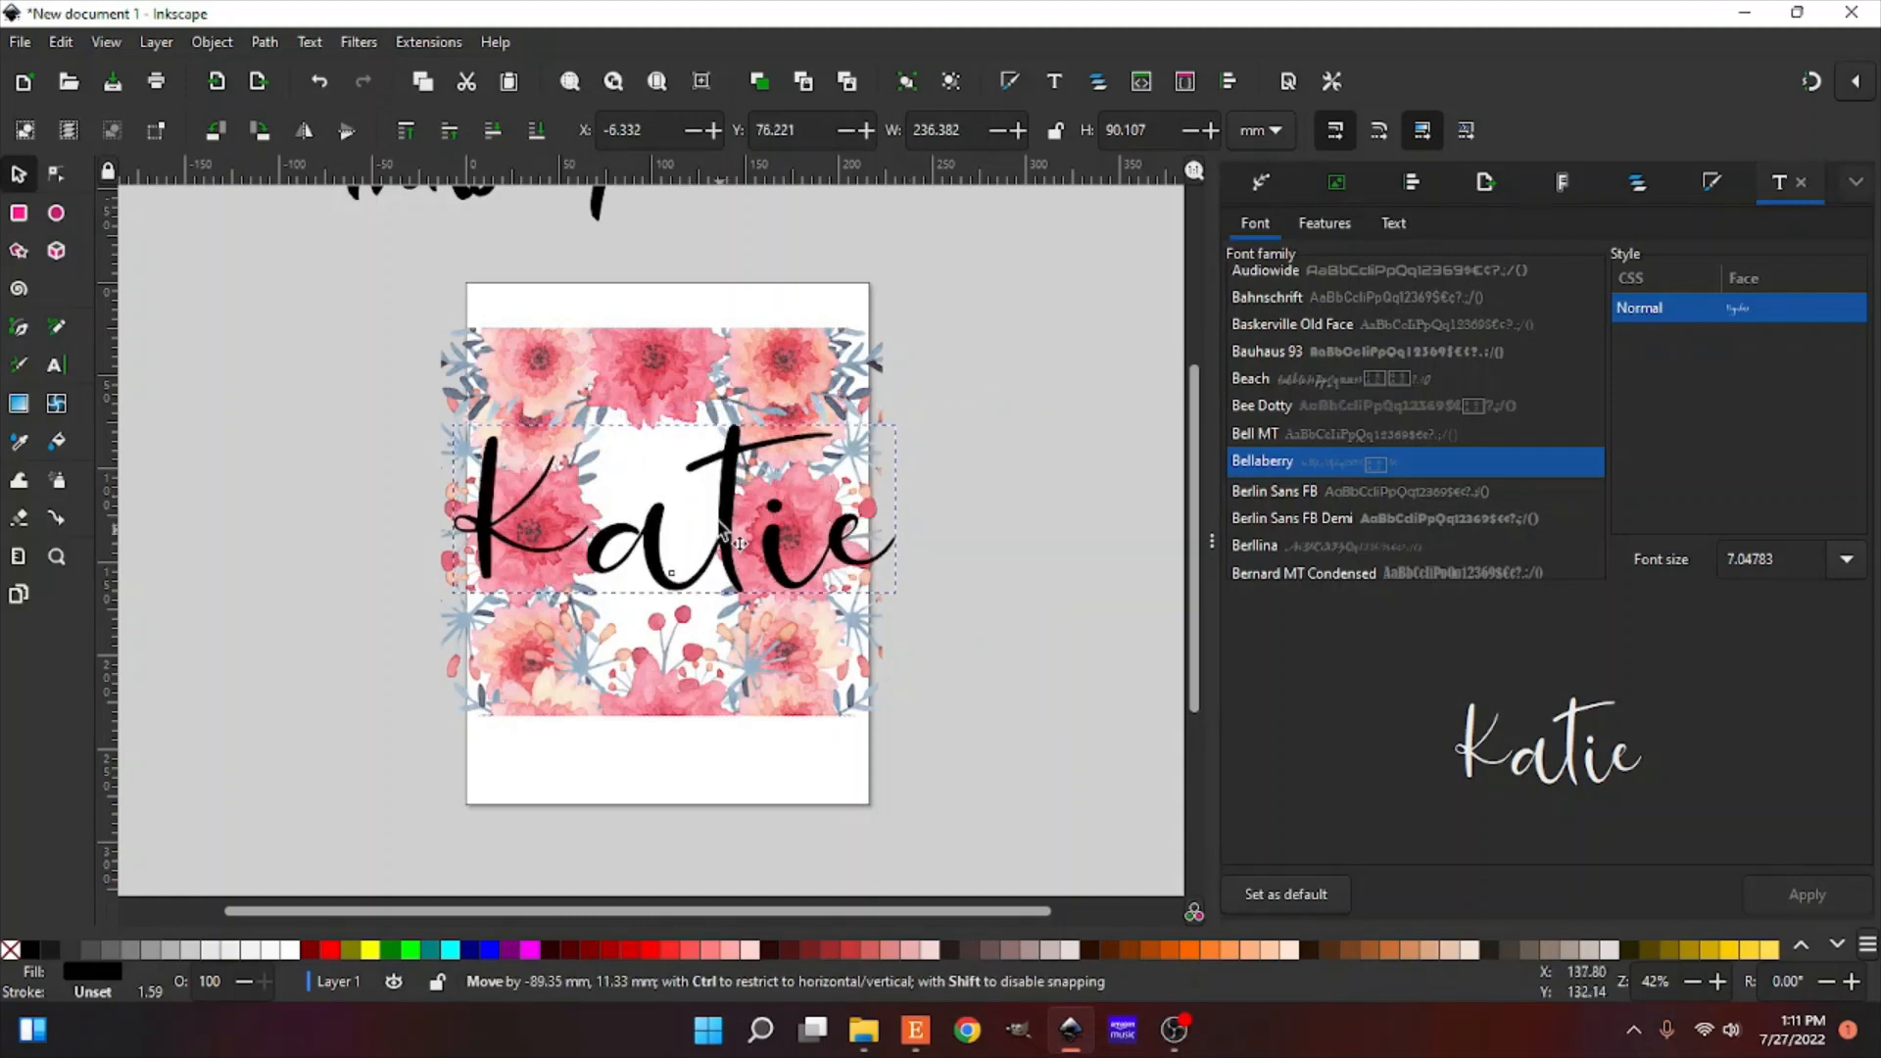
Step: Move the floral frame image off the page and switch the name text to its rotation handles
{"action": "left_click_drag", "start_coordinate": [618, 375], "coordinate": [162, 367]}
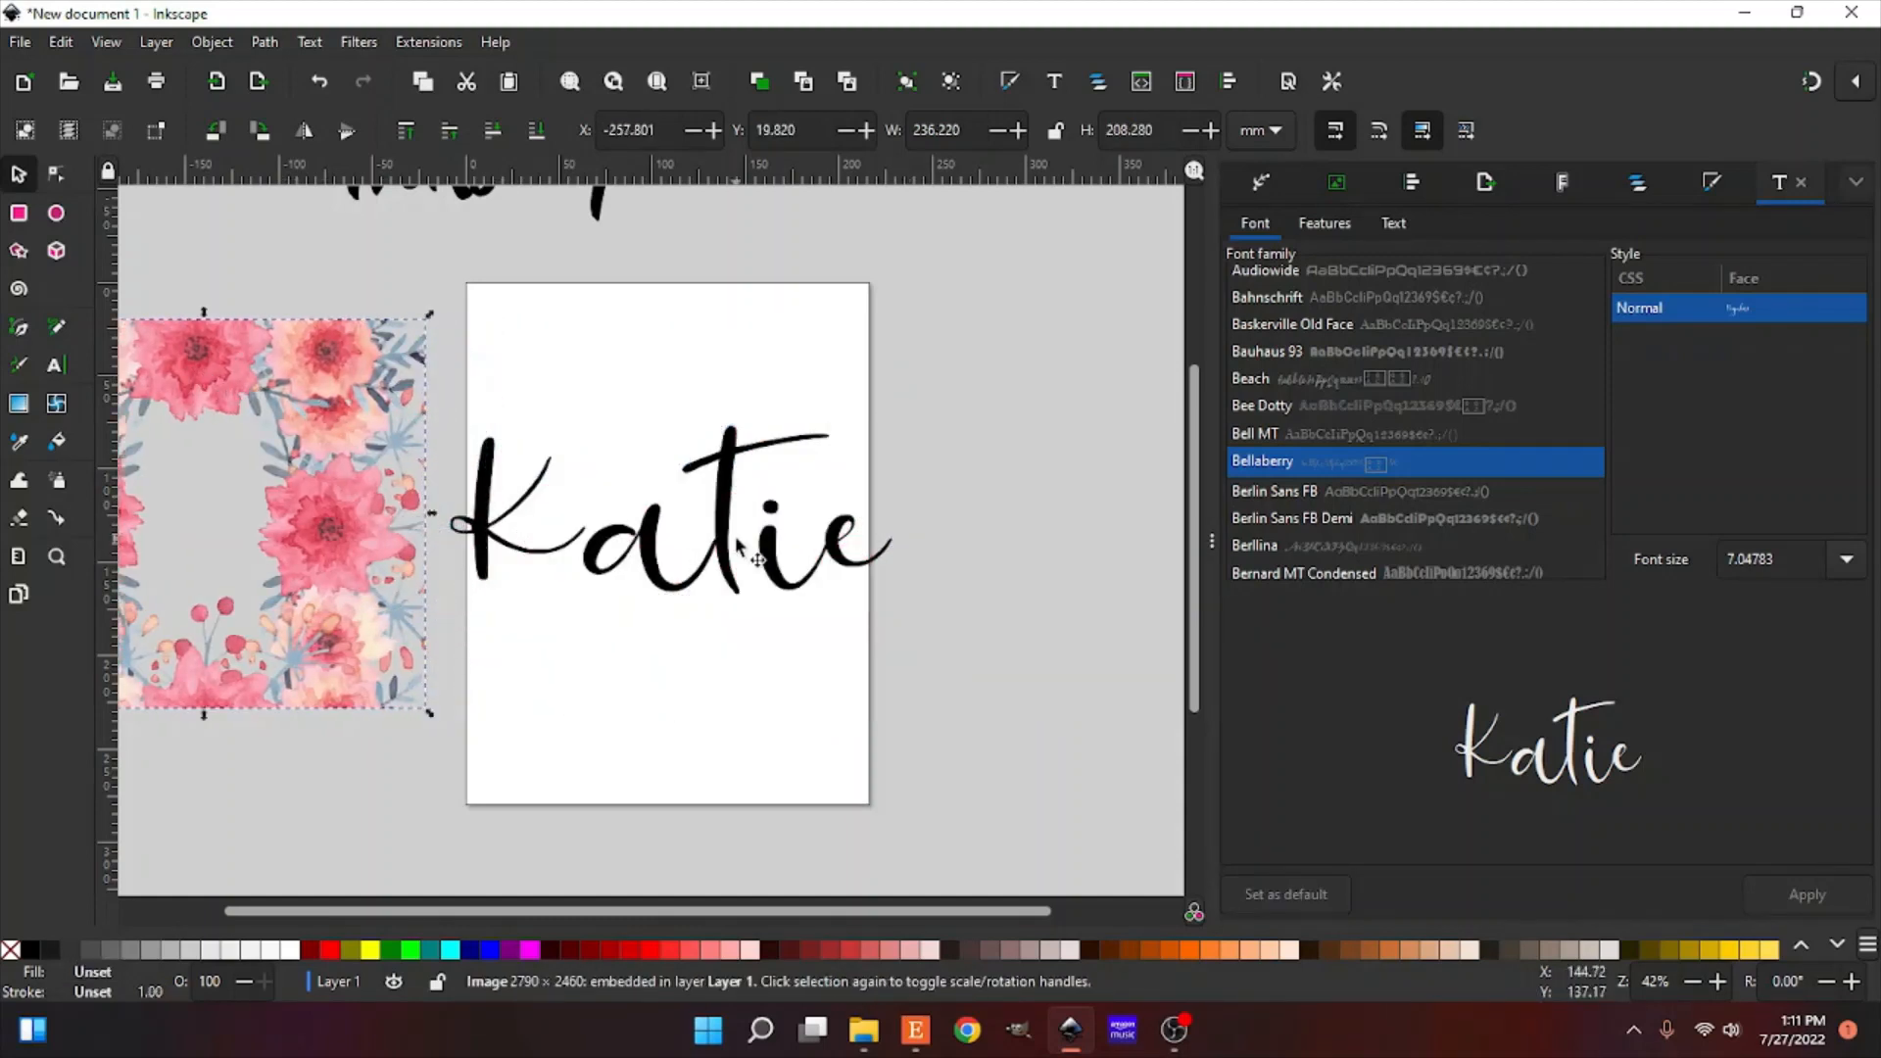
{"action": "left_click", "coordinate": [735, 537]}
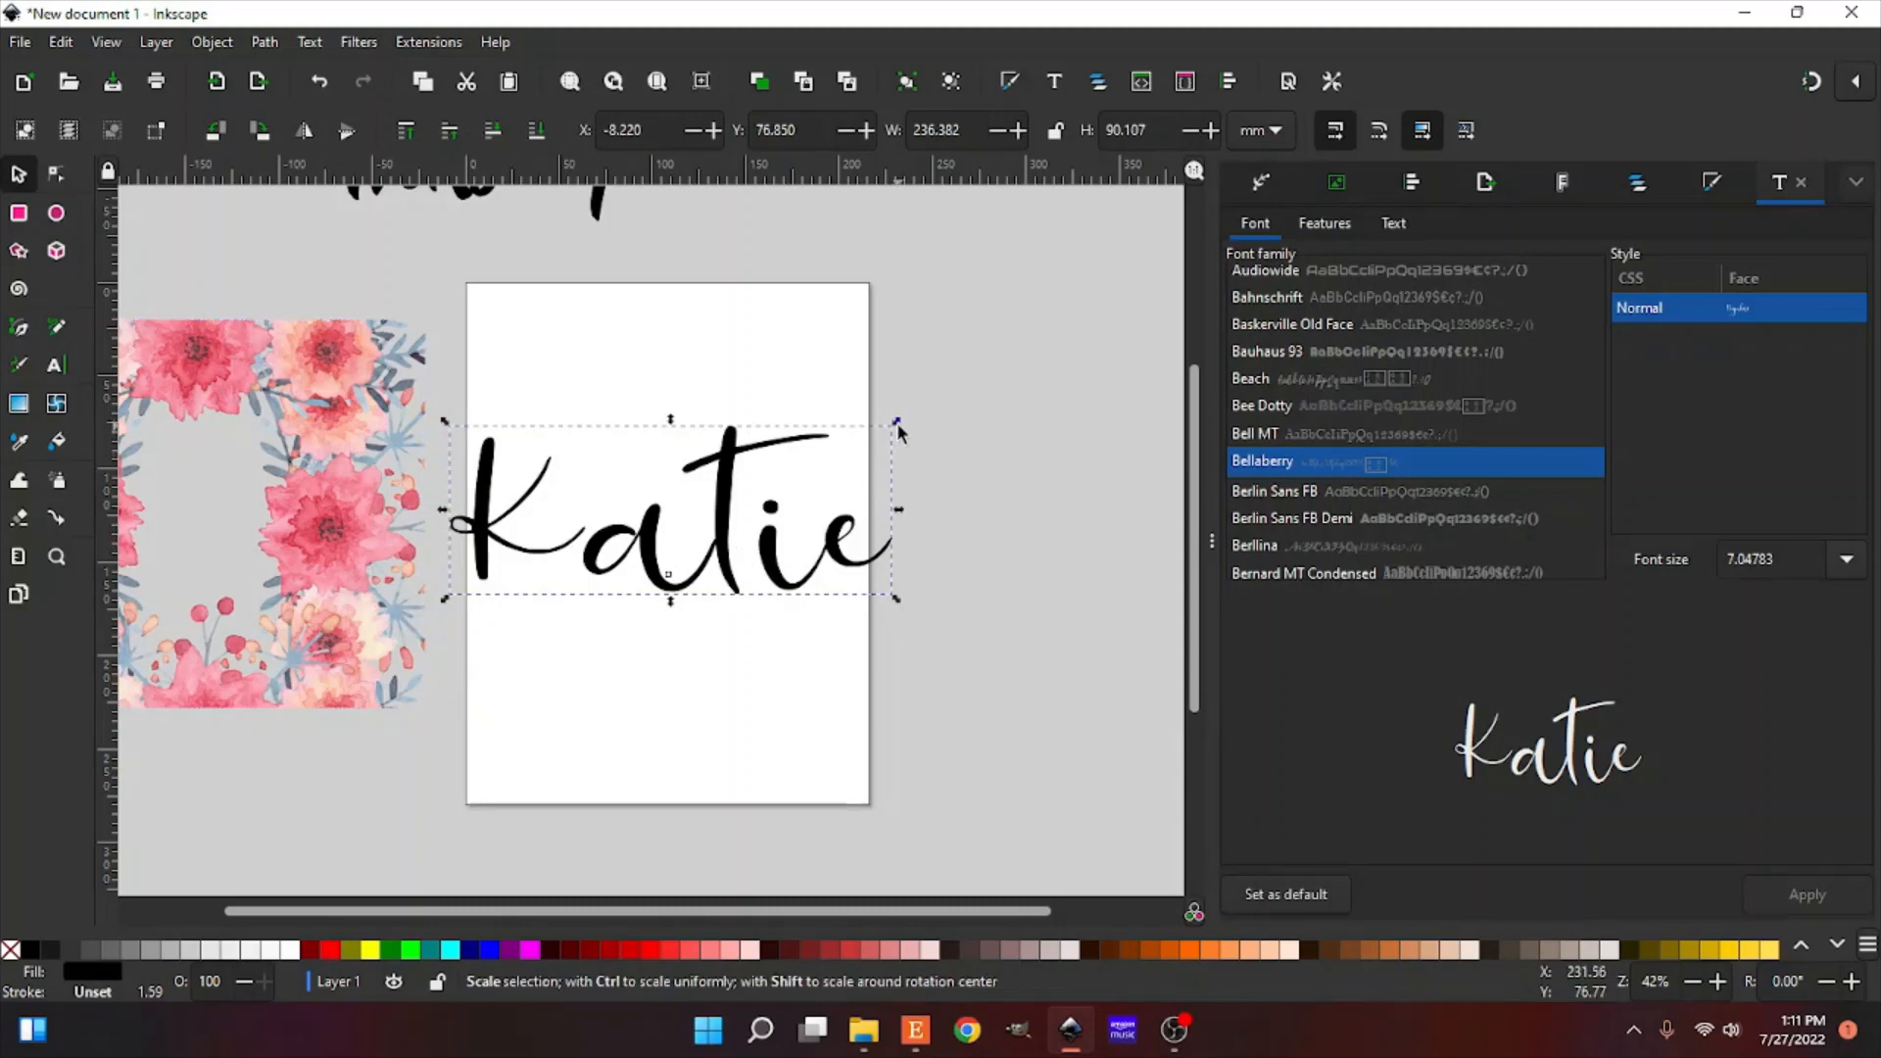
{"action": "left_click", "coordinate": [721, 497]}
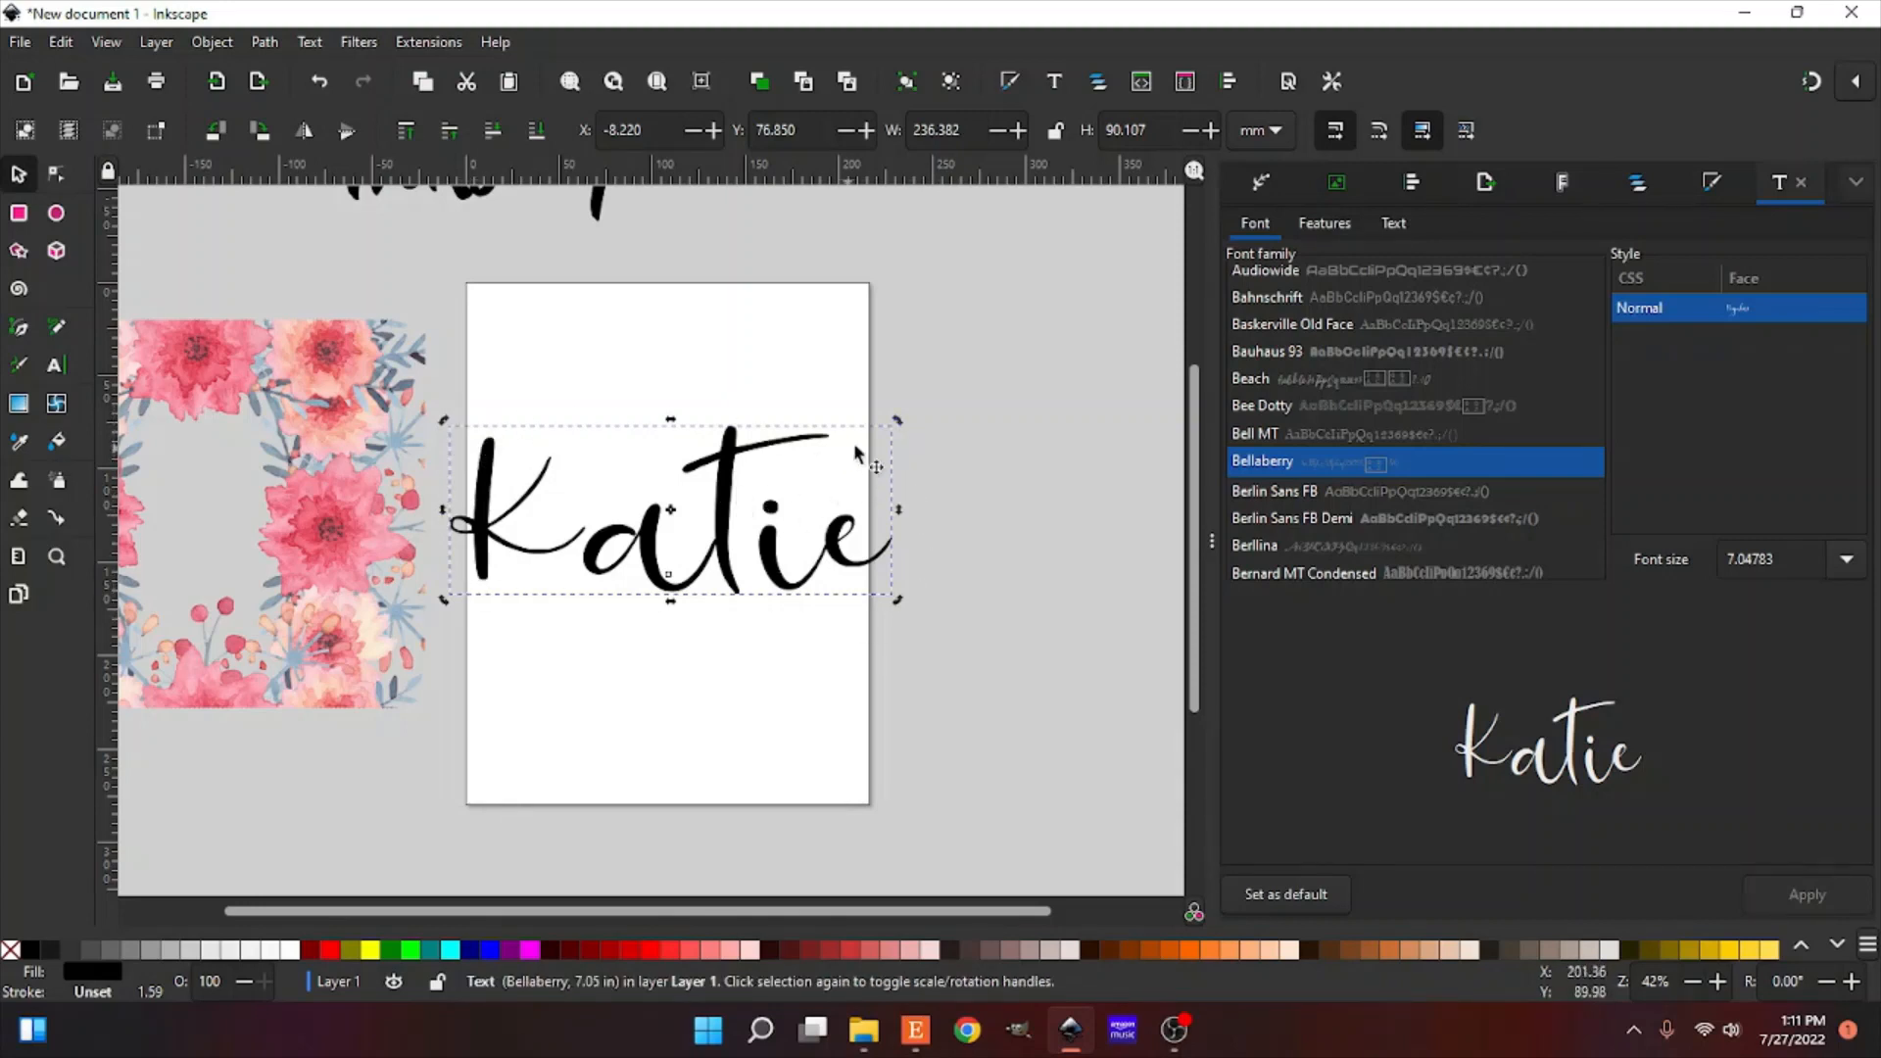
Step: Try rotating the name text freely and shifting its centre of rotation
{"action": "mouse_move", "coordinate": [901, 424]}
{"action": "left_mouse_down"}
{"action": "mouse_move", "coordinate": [910, 561]}
{"action": "mouse_move", "coordinate": [907, 428]}
{"action": "mouse_move", "coordinate": [878, 388]}
{"action": "mouse_move", "coordinate": [946, 519]}
{"action": "mouse_move", "coordinate": [927, 412]}
{"action": "left_mouse_up"}
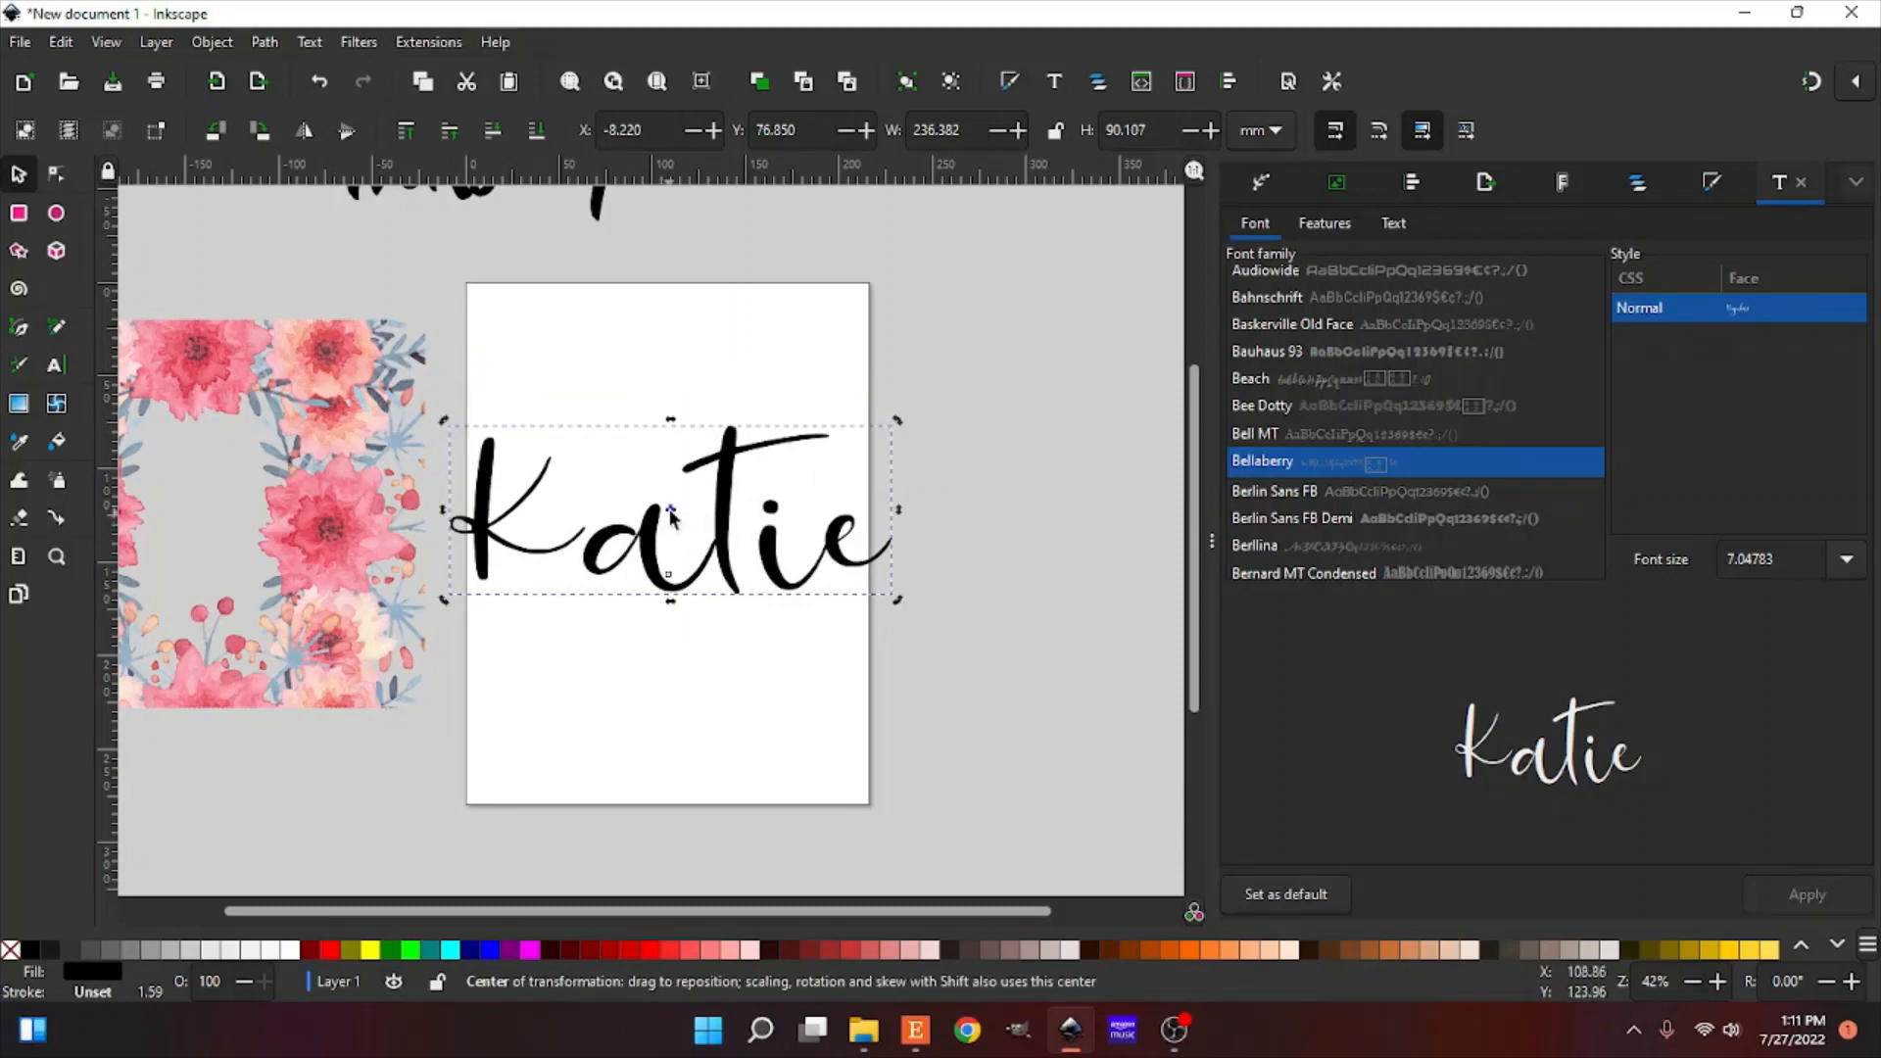
{"action": "mouse_move", "coordinate": [693, 509]}
{"action": "left_mouse_down"}
{"action": "mouse_move", "coordinate": [844, 475]}
{"action": "mouse_move", "coordinate": [682, 519]}
{"action": "mouse_move", "coordinate": [705, 502]}
{"action": "left_mouse_up"}
{"action": "mouse_move", "coordinate": [901, 424]}
{"action": "left_mouse_down"}
{"action": "mouse_move", "coordinate": [932, 528]}
{"action": "mouse_move", "coordinate": [902, 391]}
{"action": "mouse_move", "coordinate": [820, 324]}
{"action": "mouse_move", "coordinate": [931, 416]}
{"action": "mouse_move", "coordinate": [914, 397]}
{"action": "left_mouse_up"}
{"action": "left_click_drag", "start_coordinate": [858, 469], "coordinate": [669, 518]}
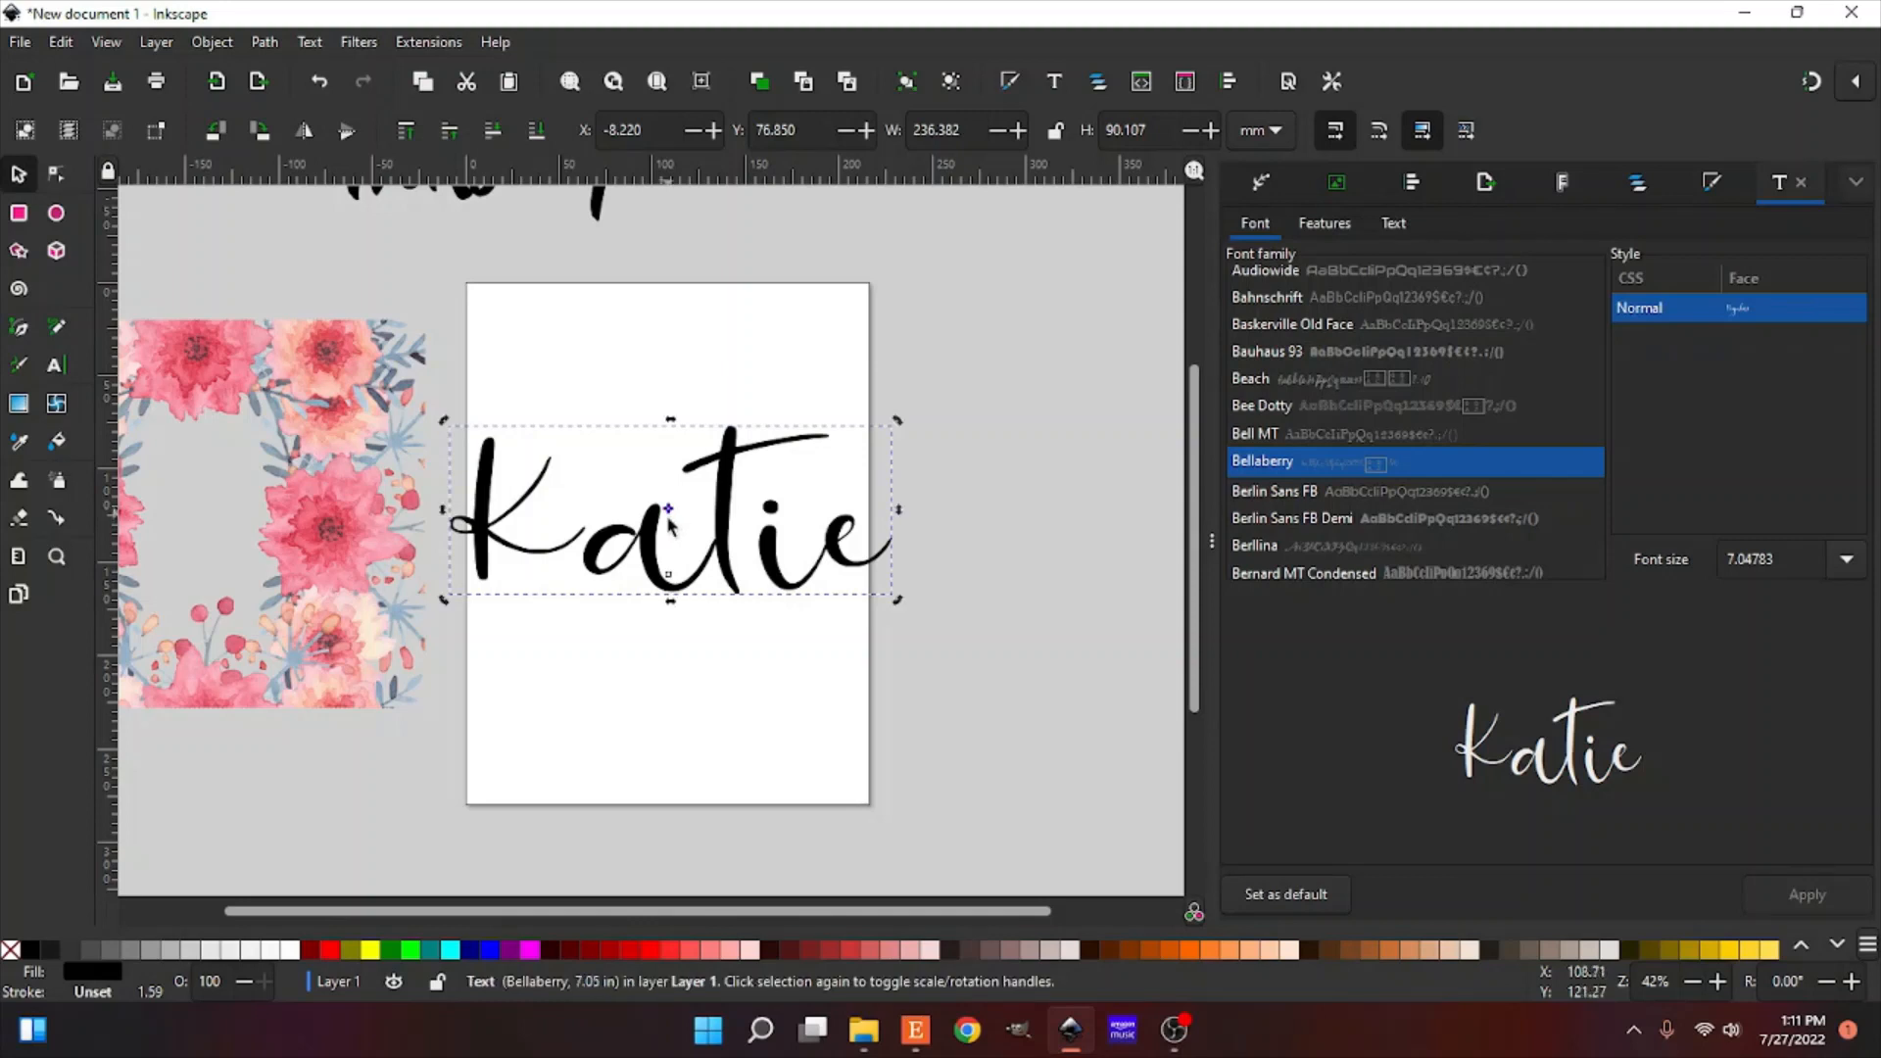
{"action": "left_click_drag", "start_coordinate": [896, 417], "coordinate": [896, 420]}
Step: Move the floral frame back onto the page behind the name text and rotate the text 90° counter-clockwise
{"action": "left_click_drag", "start_coordinate": [327, 578], "coordinate": [750, 607]}
{"action": "left_click", "coordinate": [692, 573]}
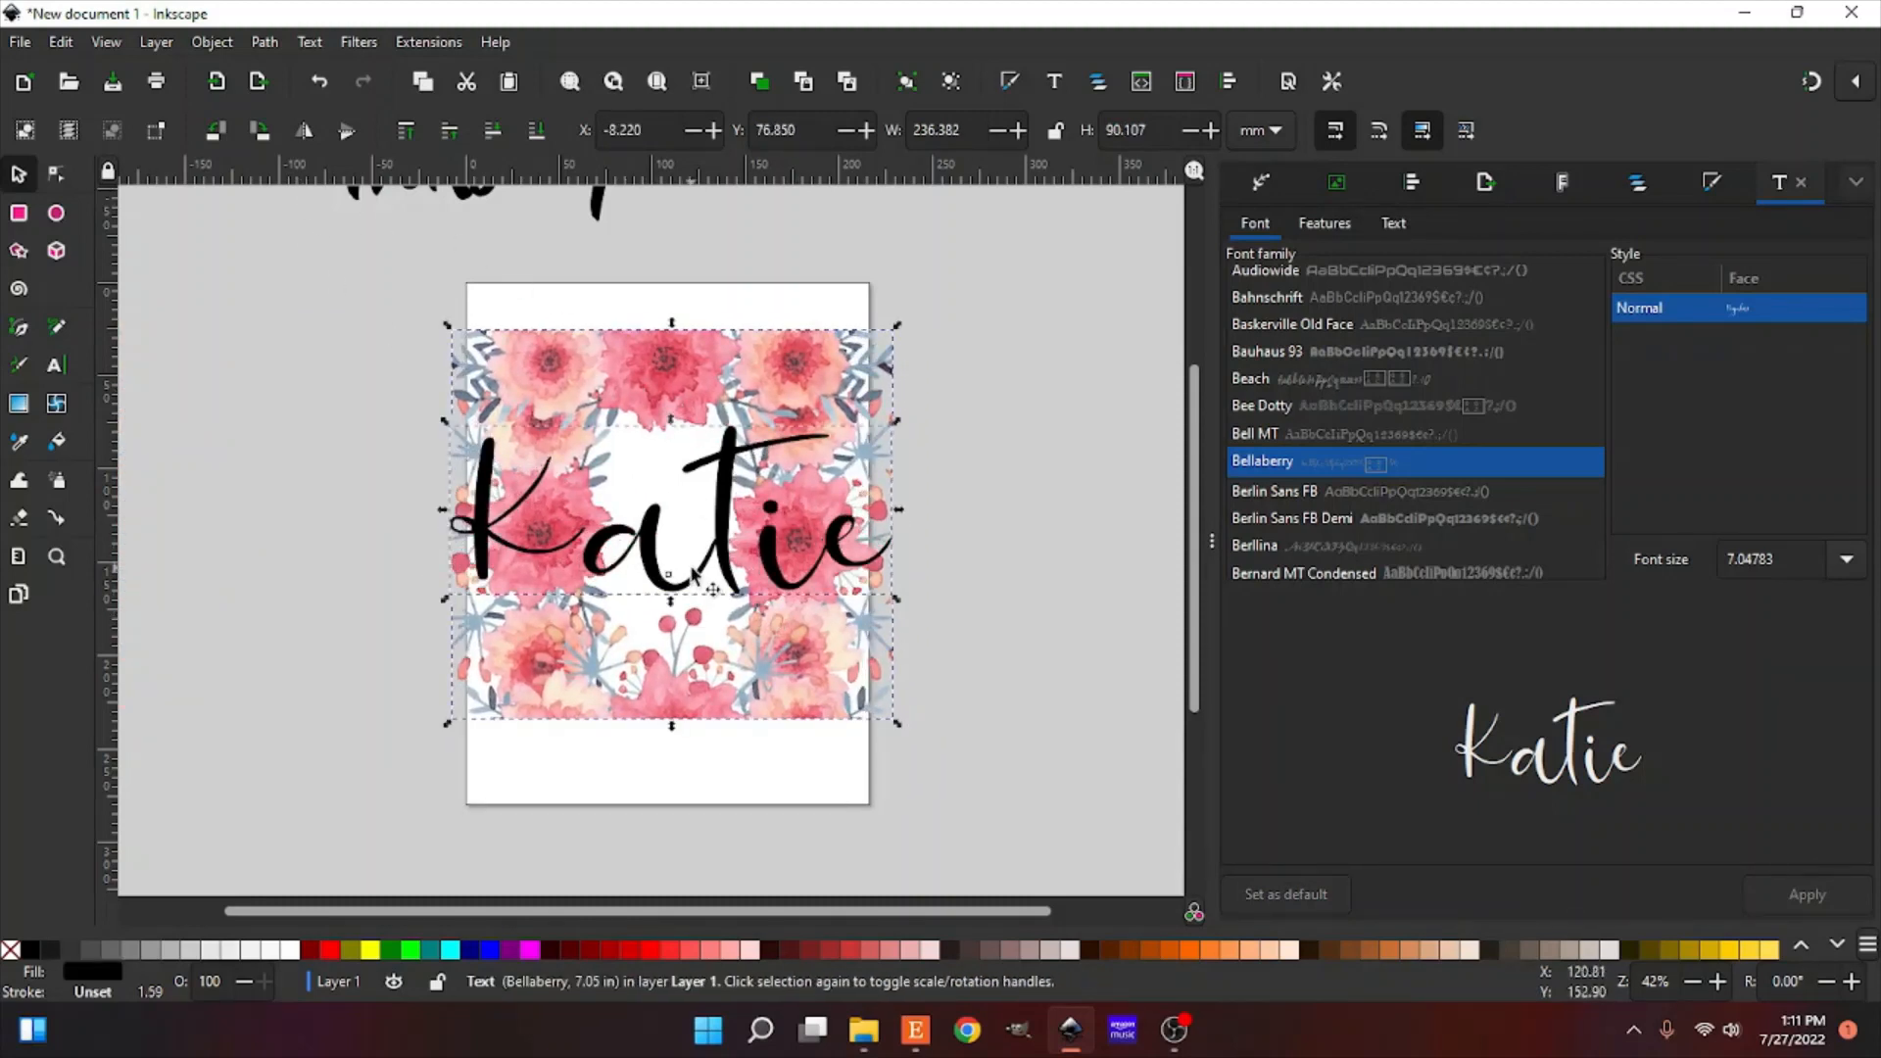
{"action": "left_click", "coordinate": [712, 545]}
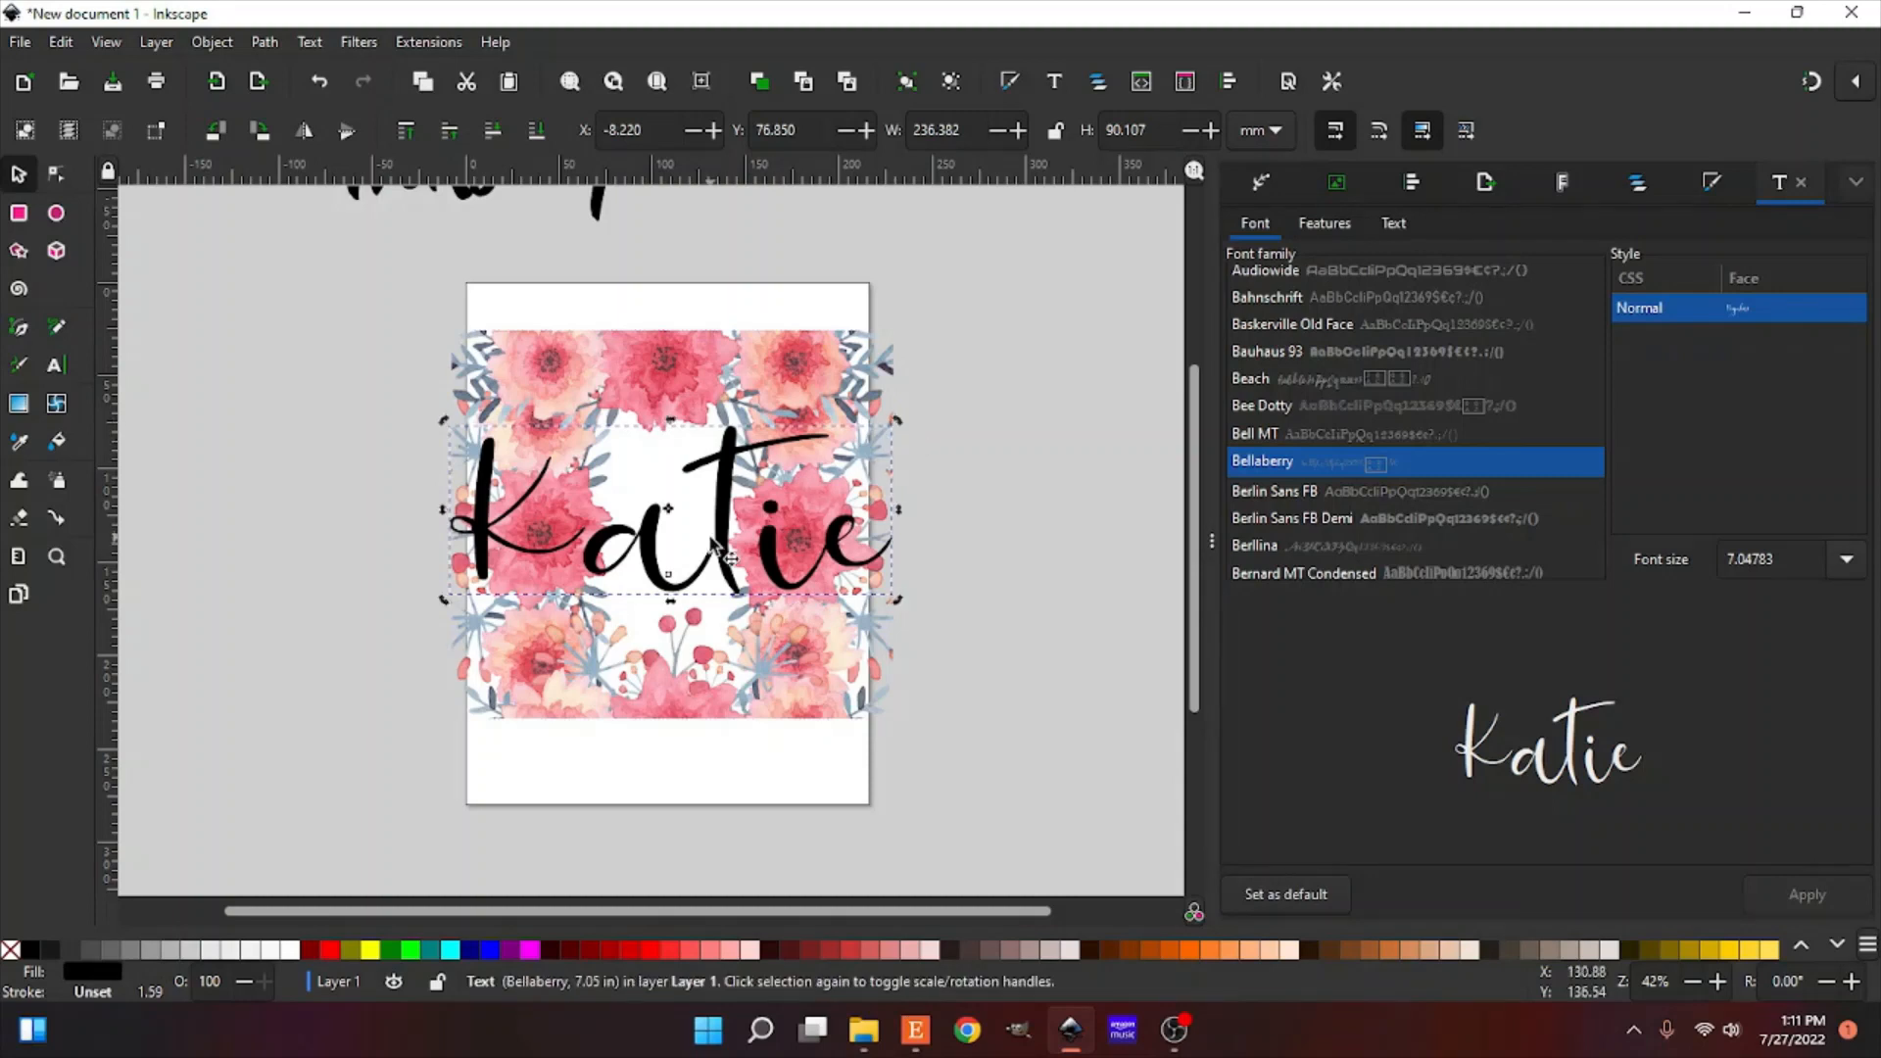
{"action": "left_click_drag", "start_coordinate": [892, 424], "coordinate": [642, 421]}
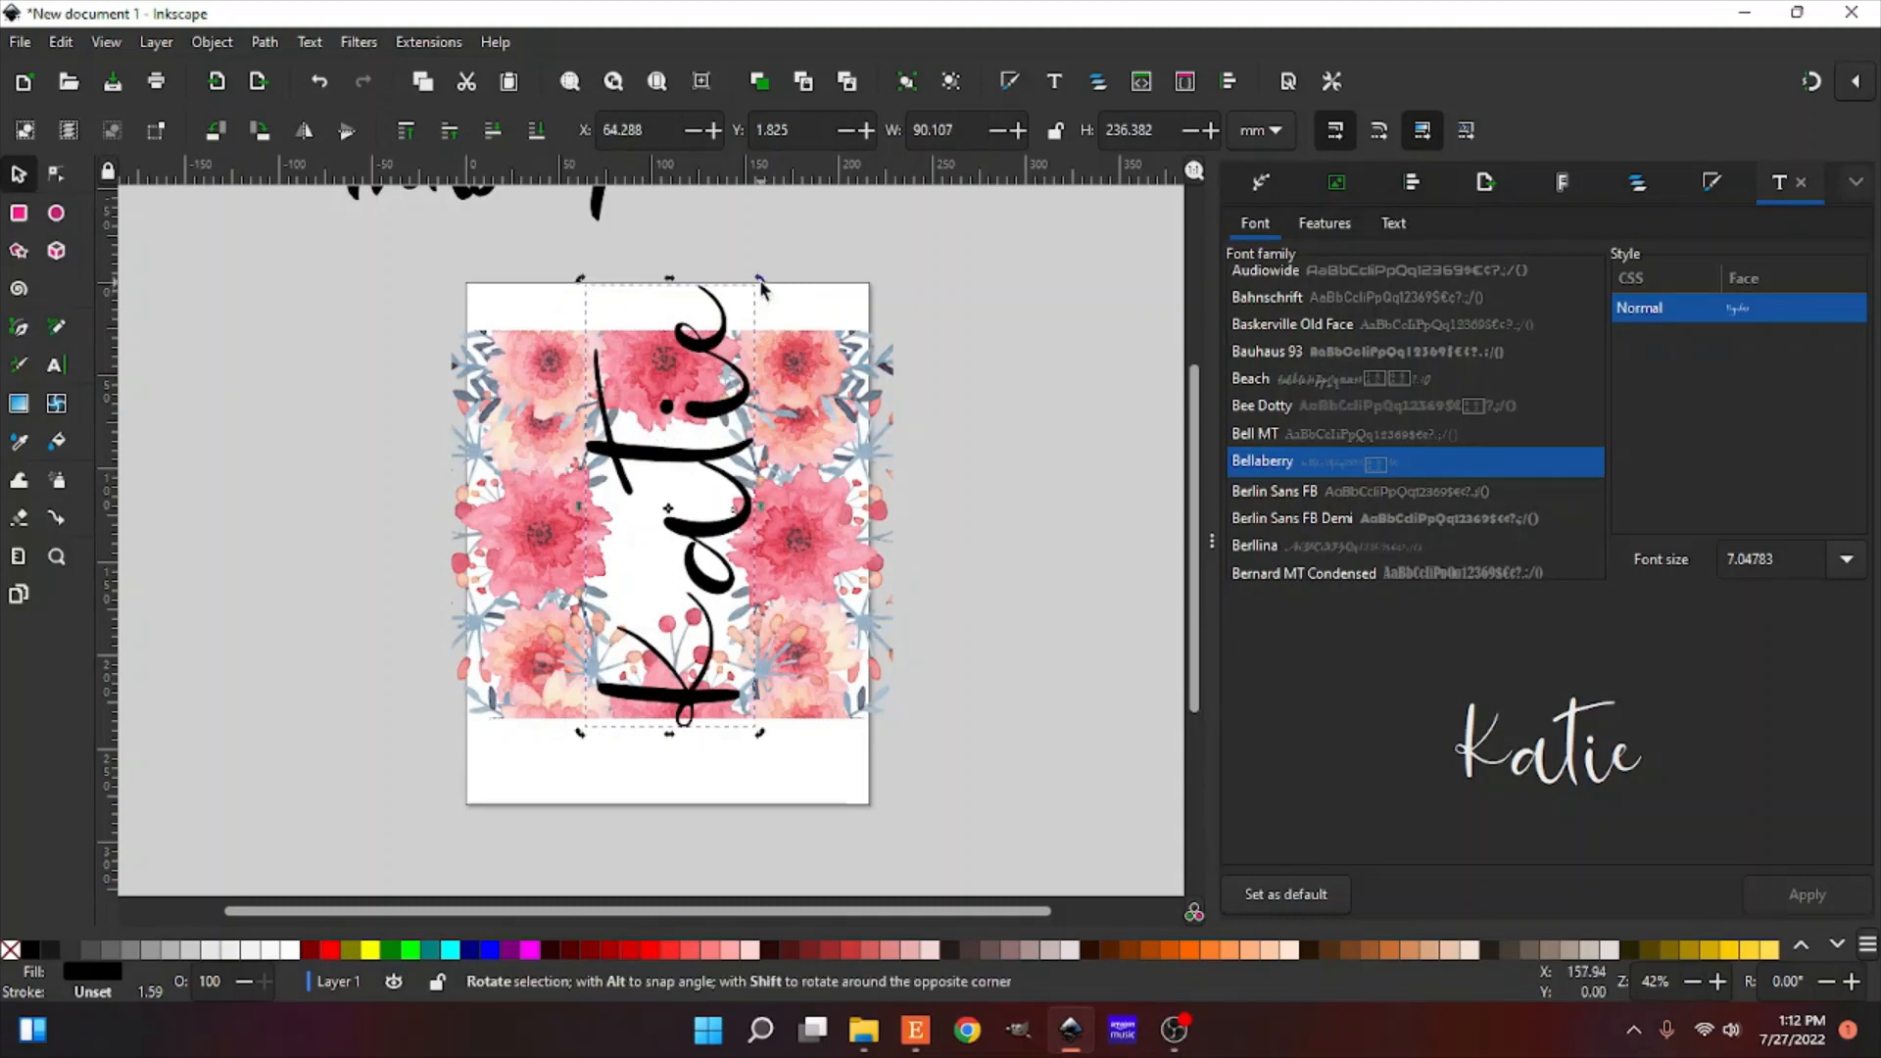
Step: Shrink the vertical name text to about 66 mm wide by 172 mm high and centre it in the floral frame
{"action": "left_click", "coordinate": [762, 287]}
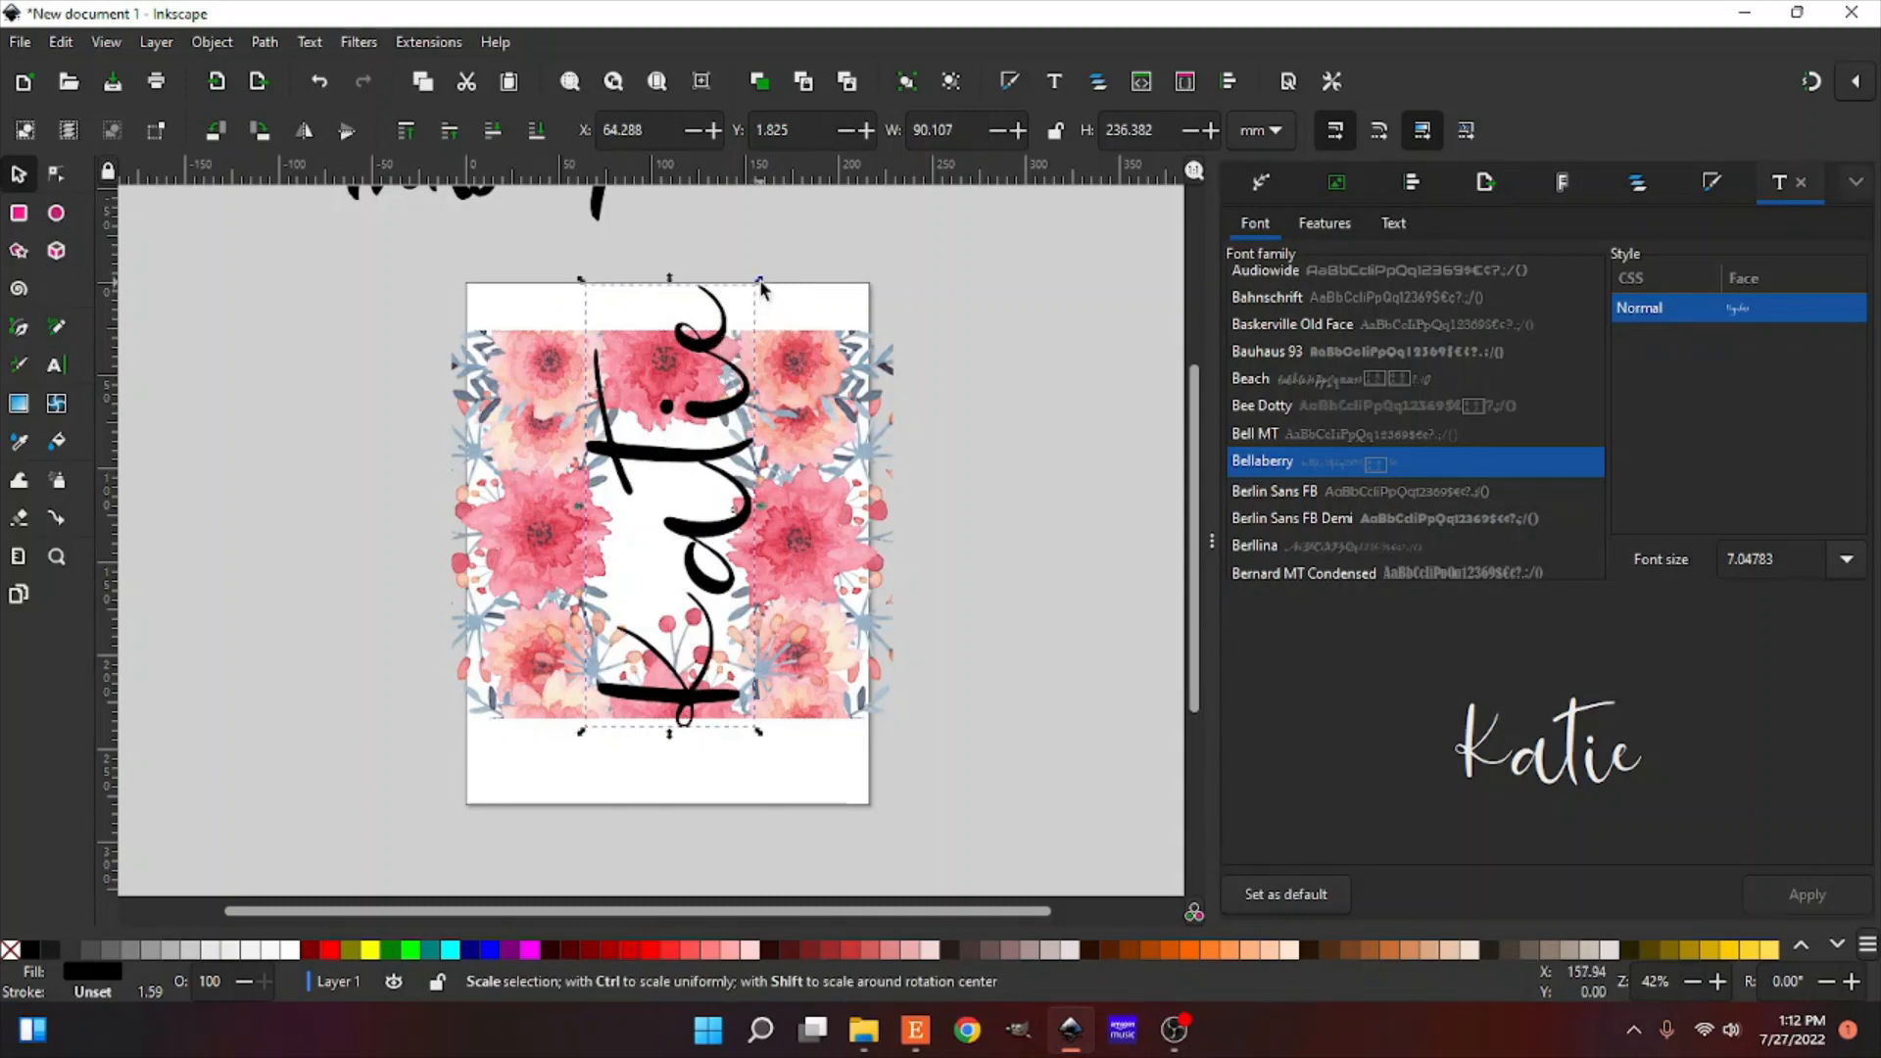
{"action": "left_click_drag", "start_coordinate": [760, 281], "coordinate": [712, 401]}
{"action": "left_click_drag", "start_coordinate": [669, 580], "coordinate": [686, 537]}
Step: Draw a rectangle about 143 mm wide by 101 mm high in the empty area below the page
{"action": "scroll", "coordinate": [667, 555], "scroll_direction": "down", "scroll_amount": 8}
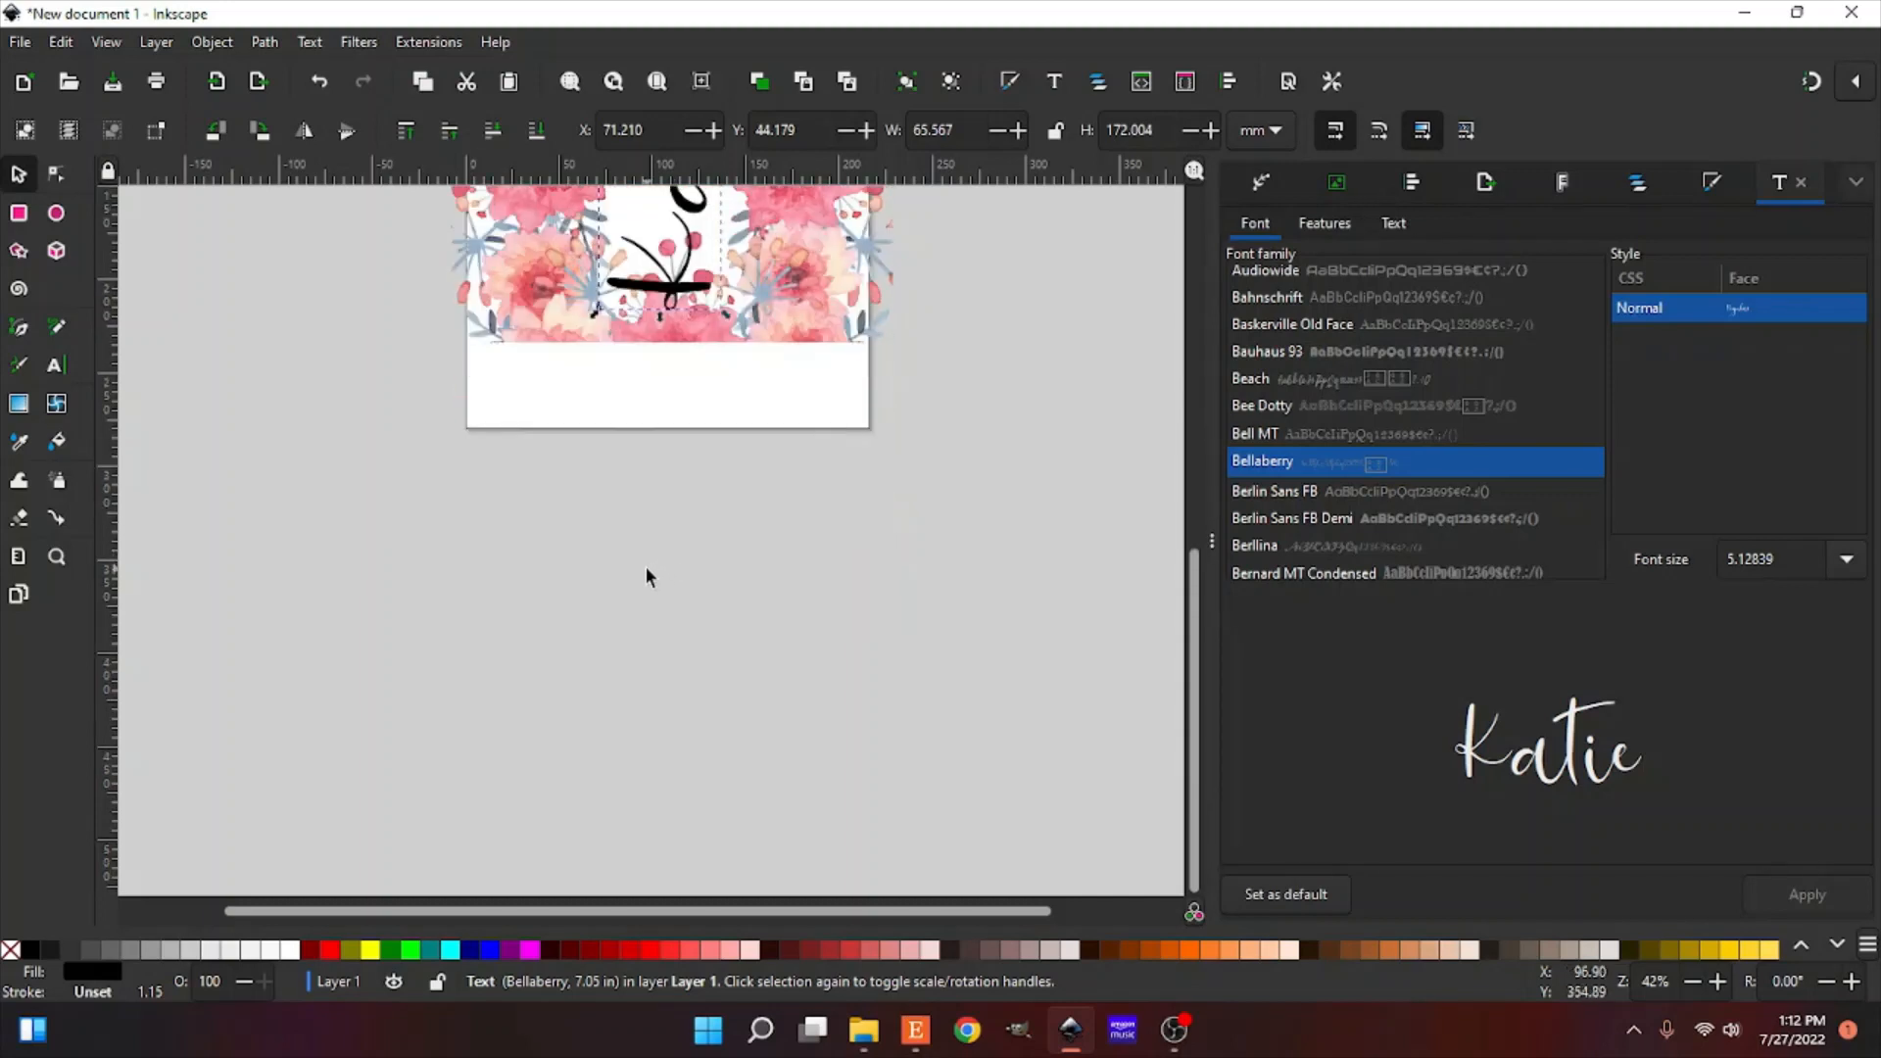
{"action": "scroll", "coordinate": [646, 573], "scroll_direction": "down", "scroll_amount": 2}
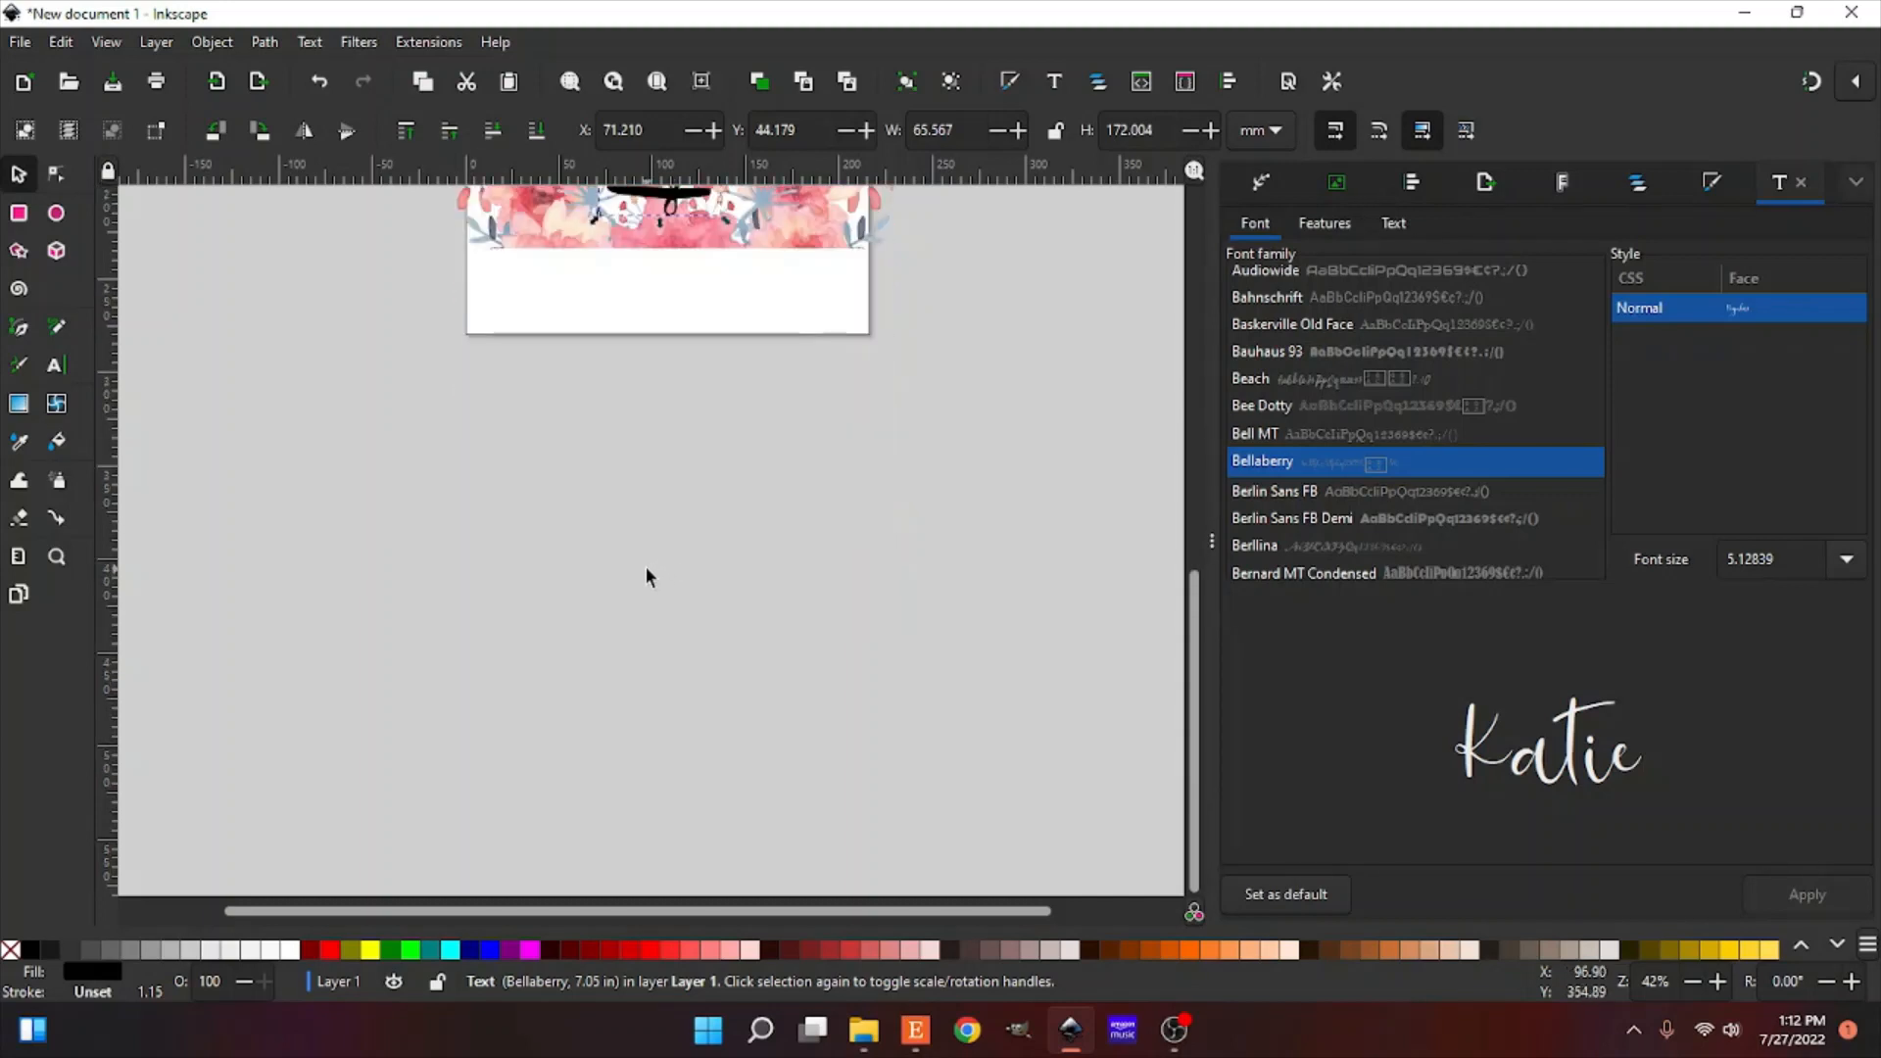
{"action": "left_click", "coordinate": [24, 215]}
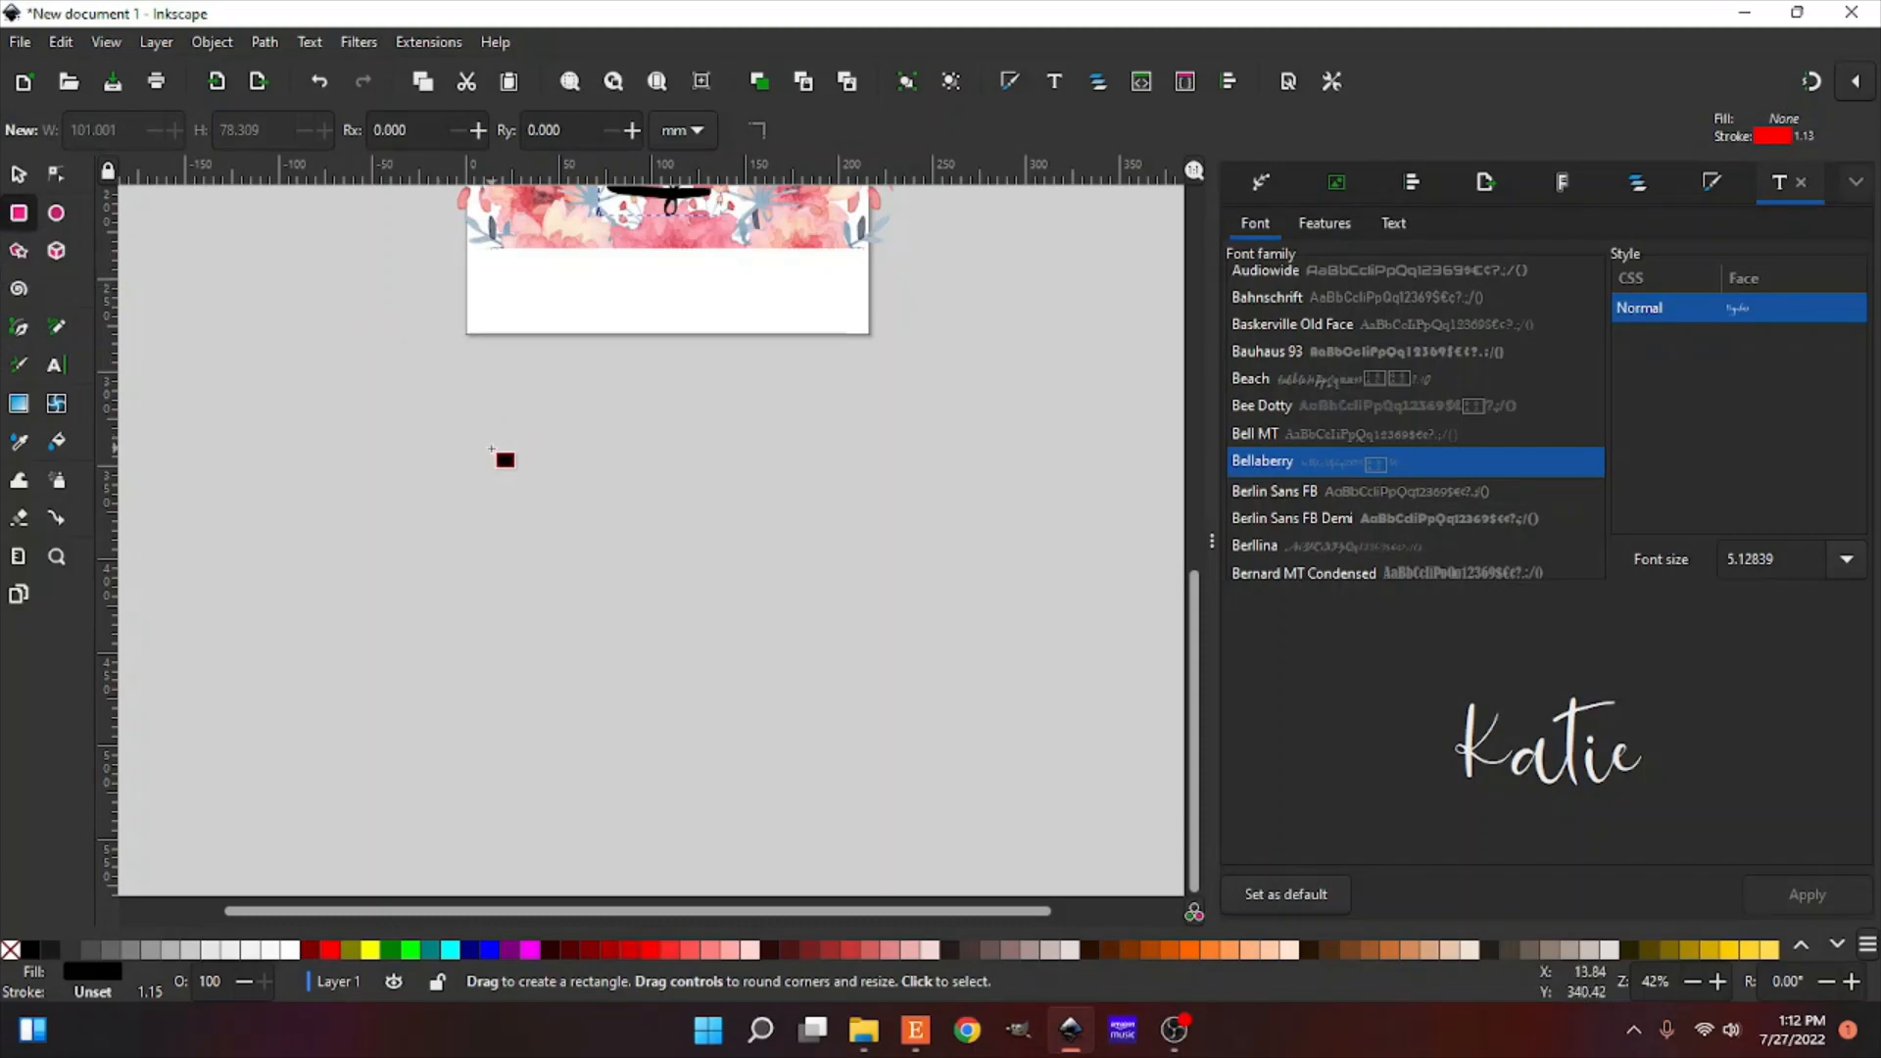
{"action": "left_click_drag", "start_coordinate": [496, 437], "coordinate": [765, 627]}
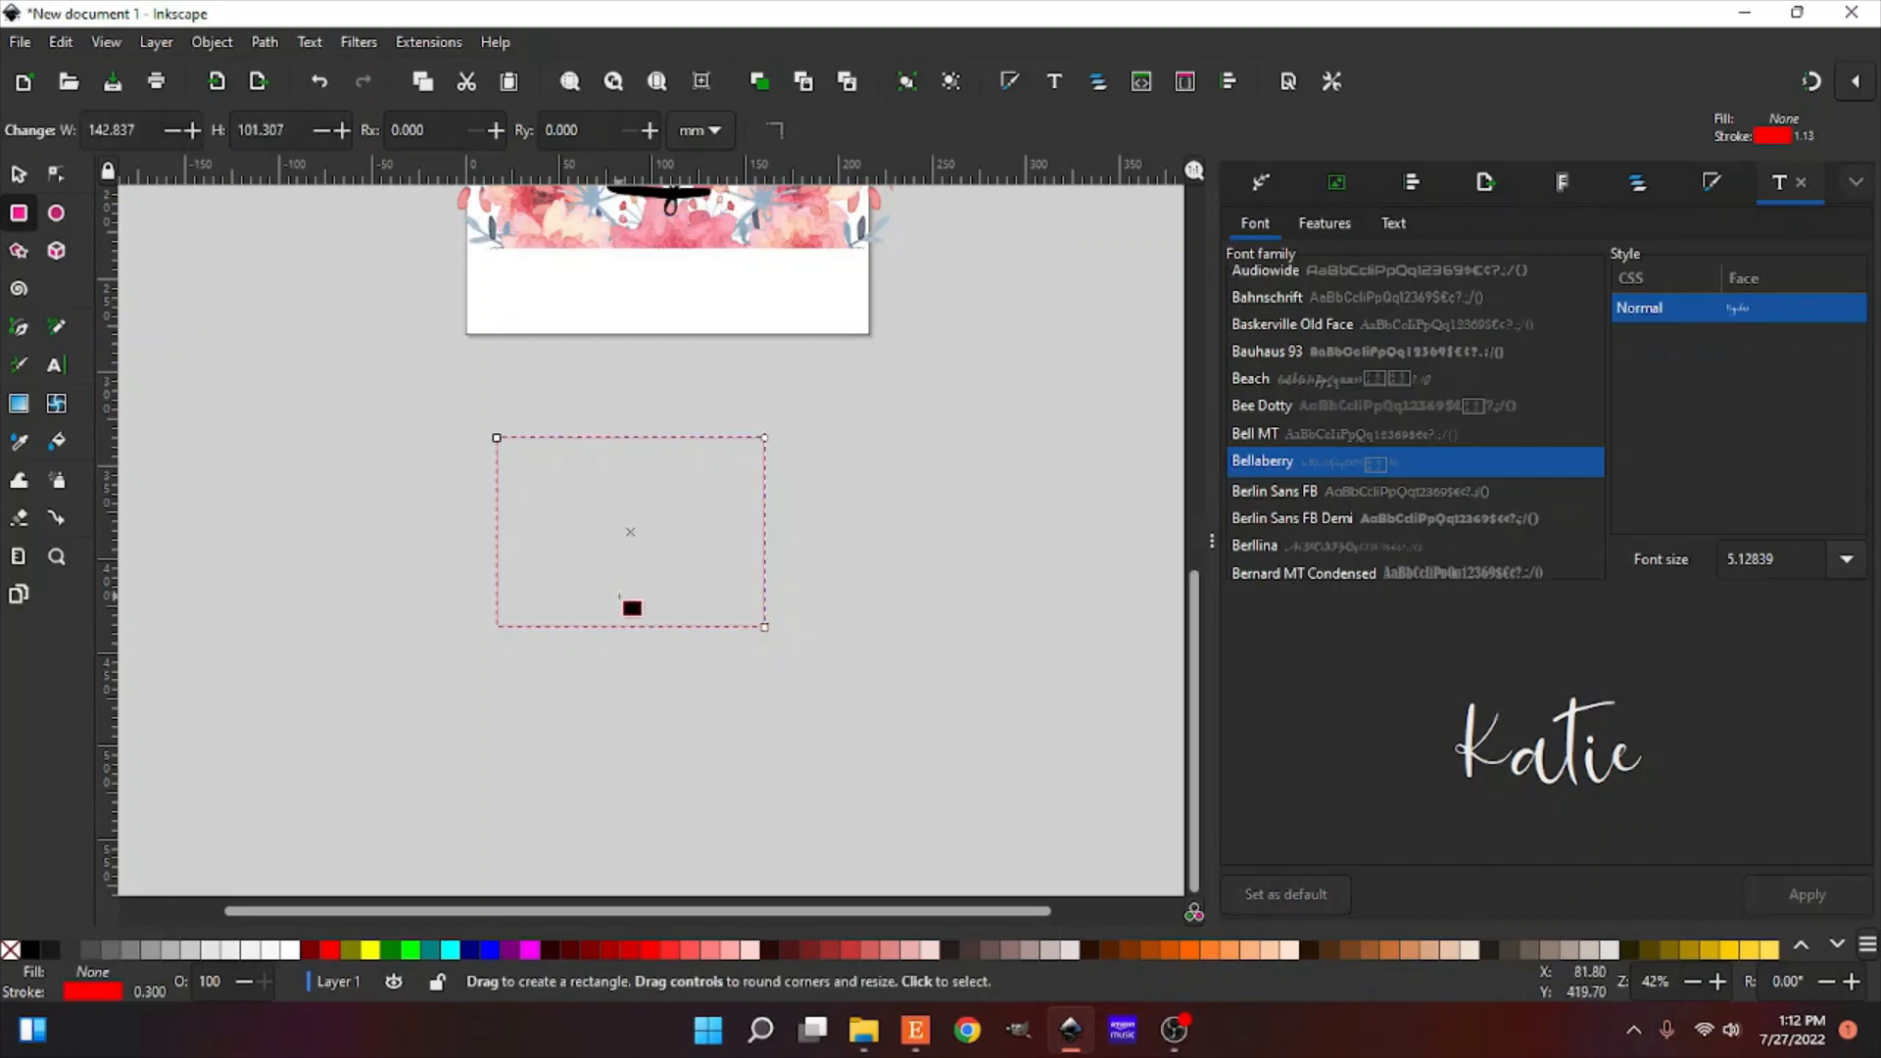
Step: Set the rectangle's fill and stroke to black and move it up closer beneath the page
{"action": "left_click", "coordinate": [32, 951]}
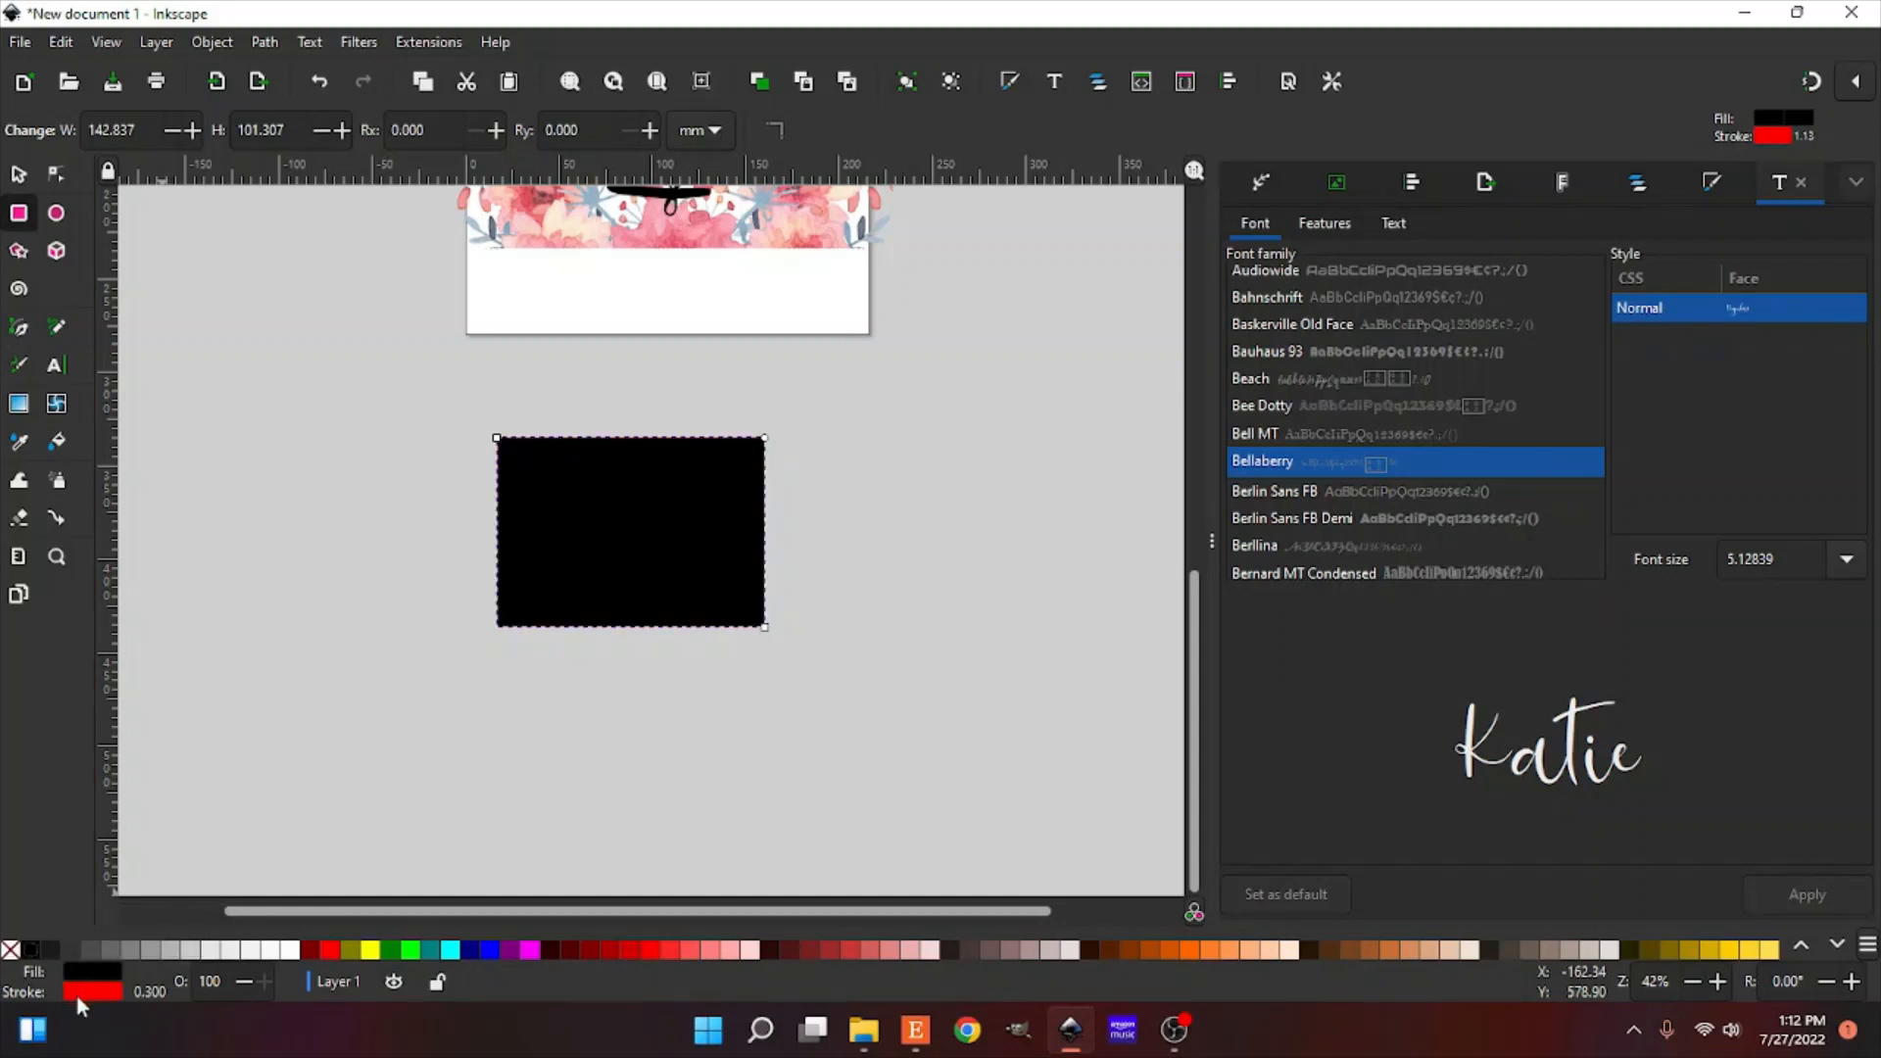
{"action": "left_click", "coordinate": [33, 950], "text": "shift"}
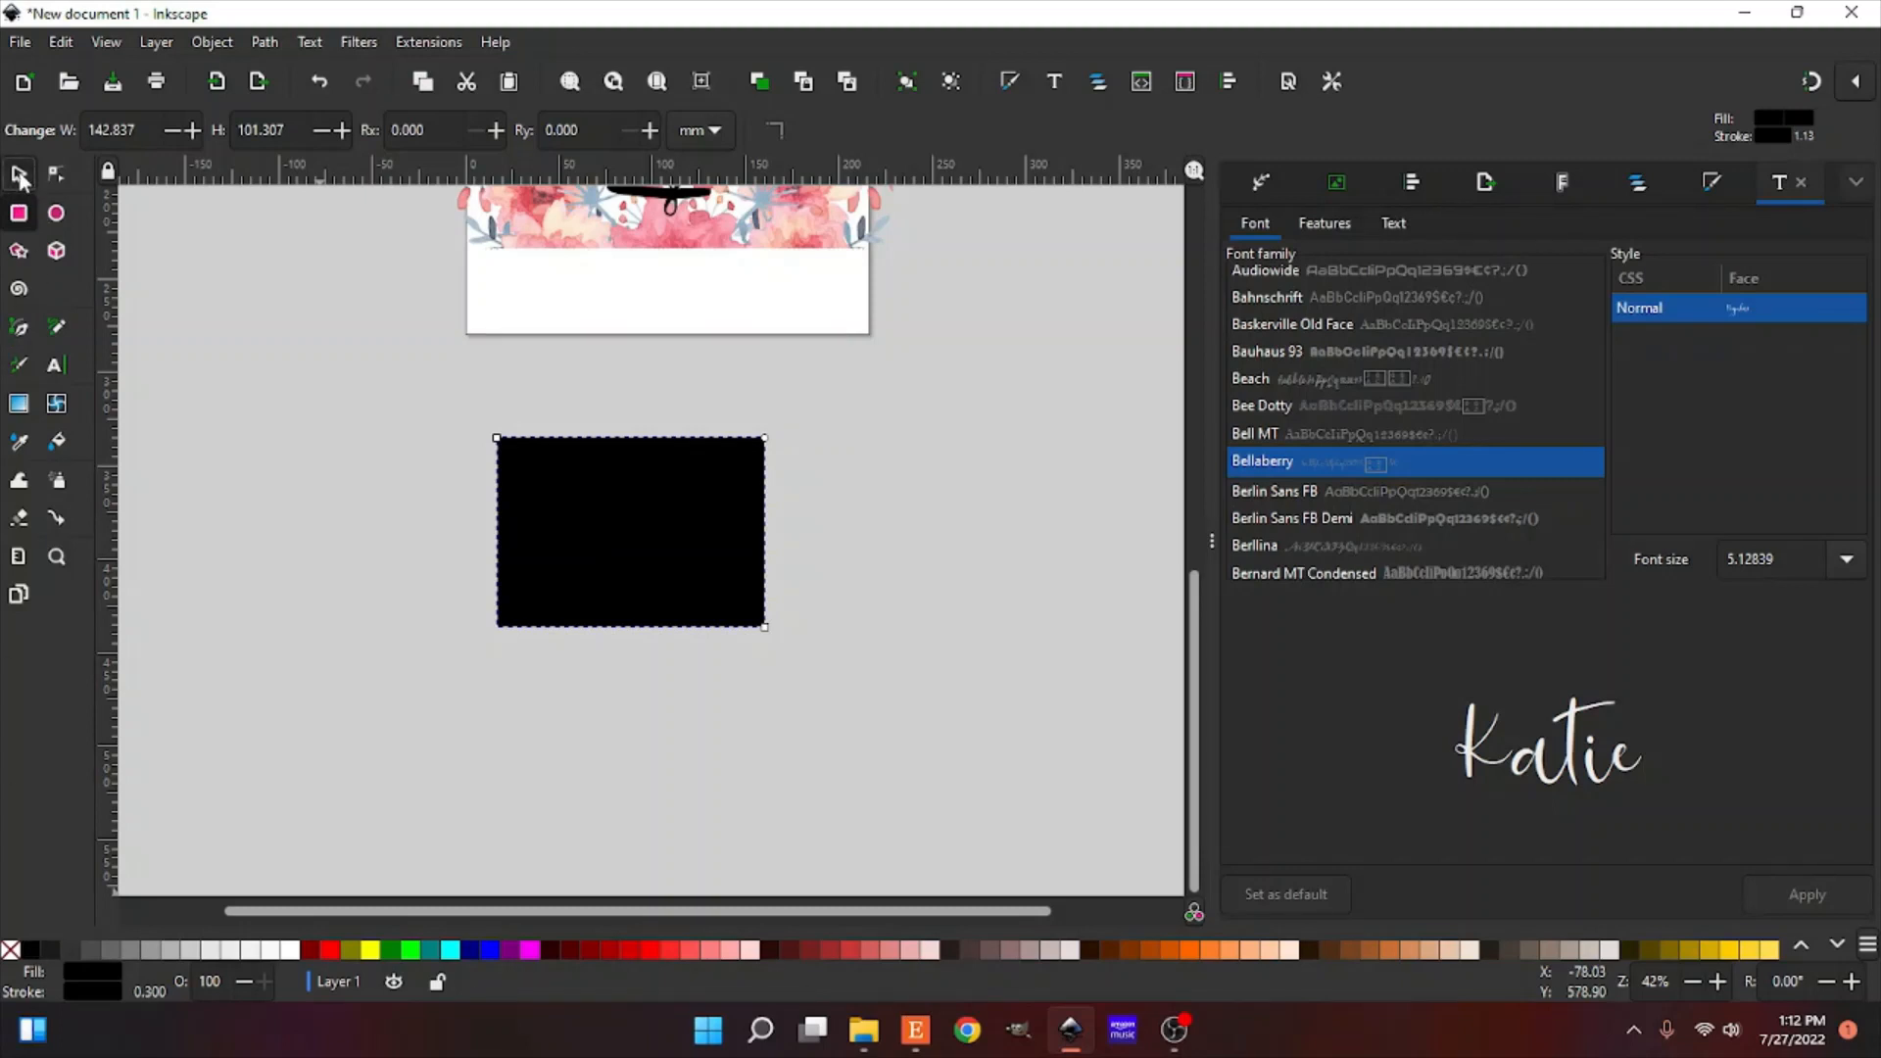
{"action": "key", "text": "s"}
{"action": "left_click_drag", "start_coordinate": [685, 540], "coordinate": [748, 472]}
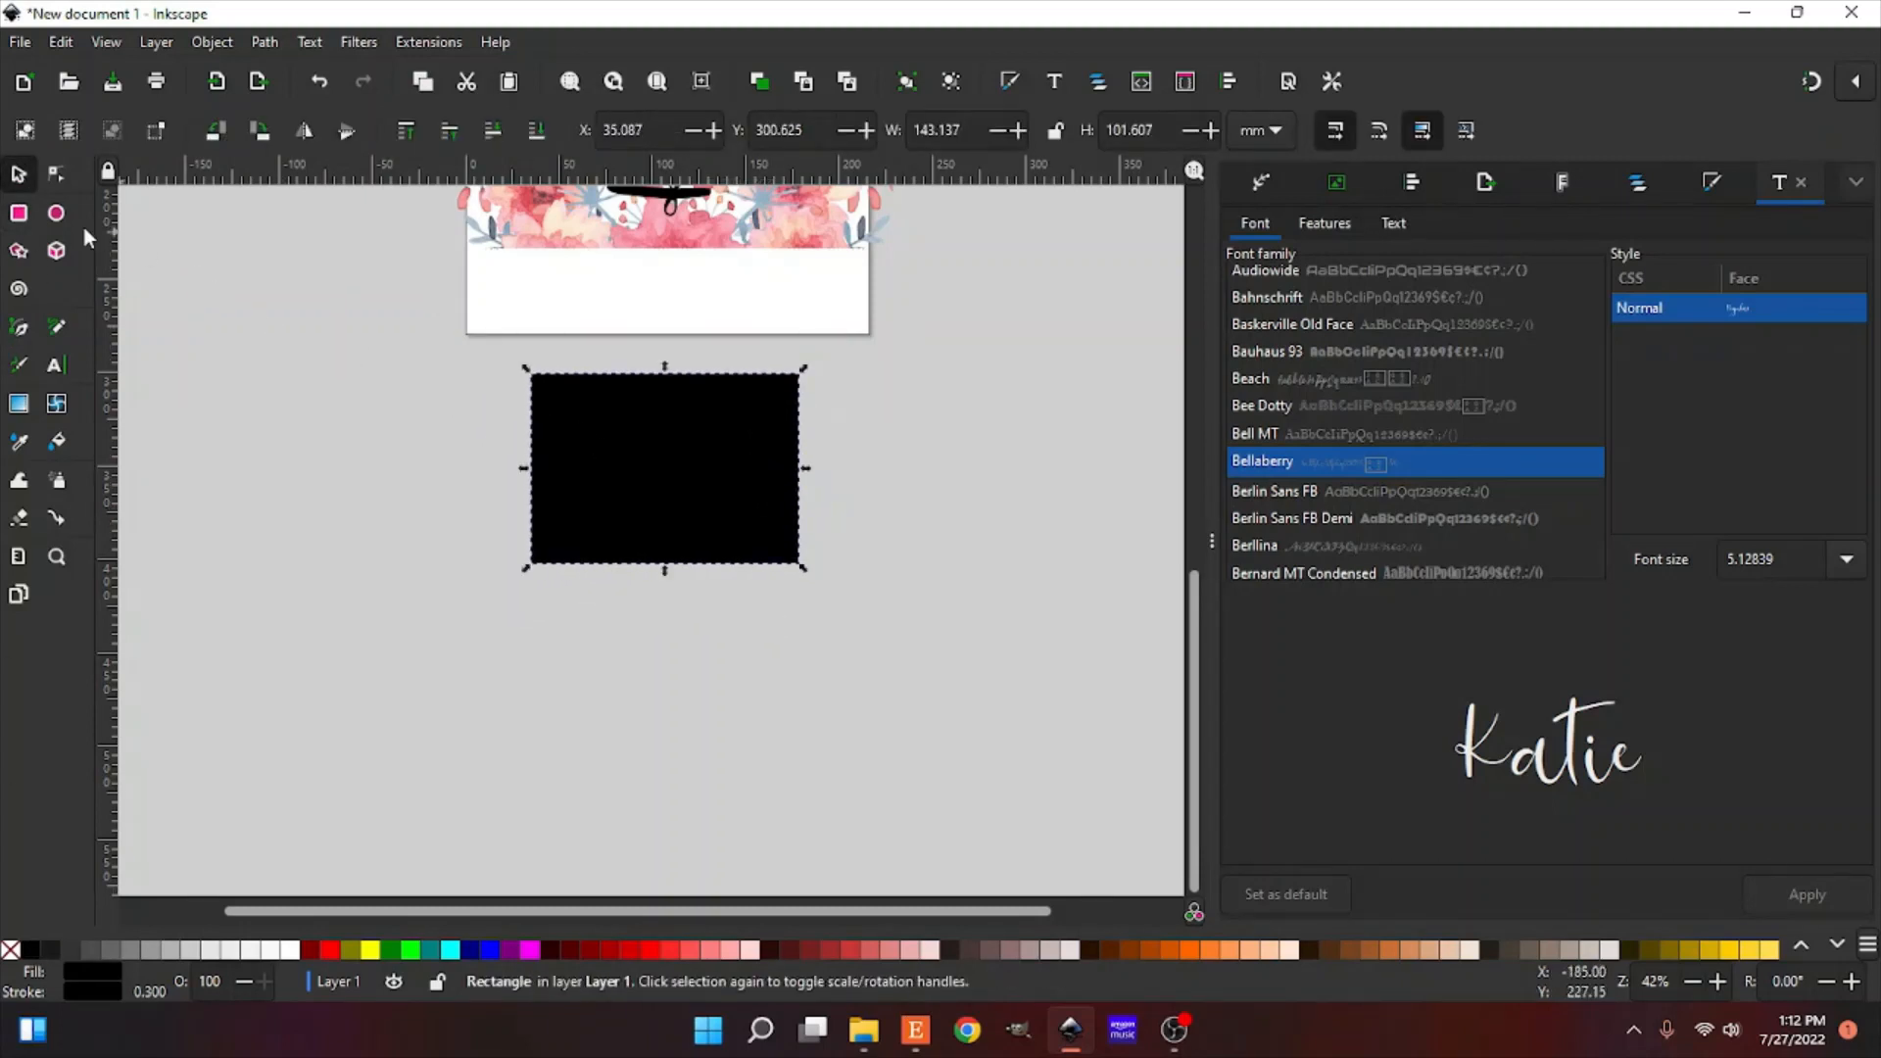
Step: Draw a perfect circle with a radius of about 63 mm below the black rectangle
{"action": "left_click", "coordinate": [56, 214]}
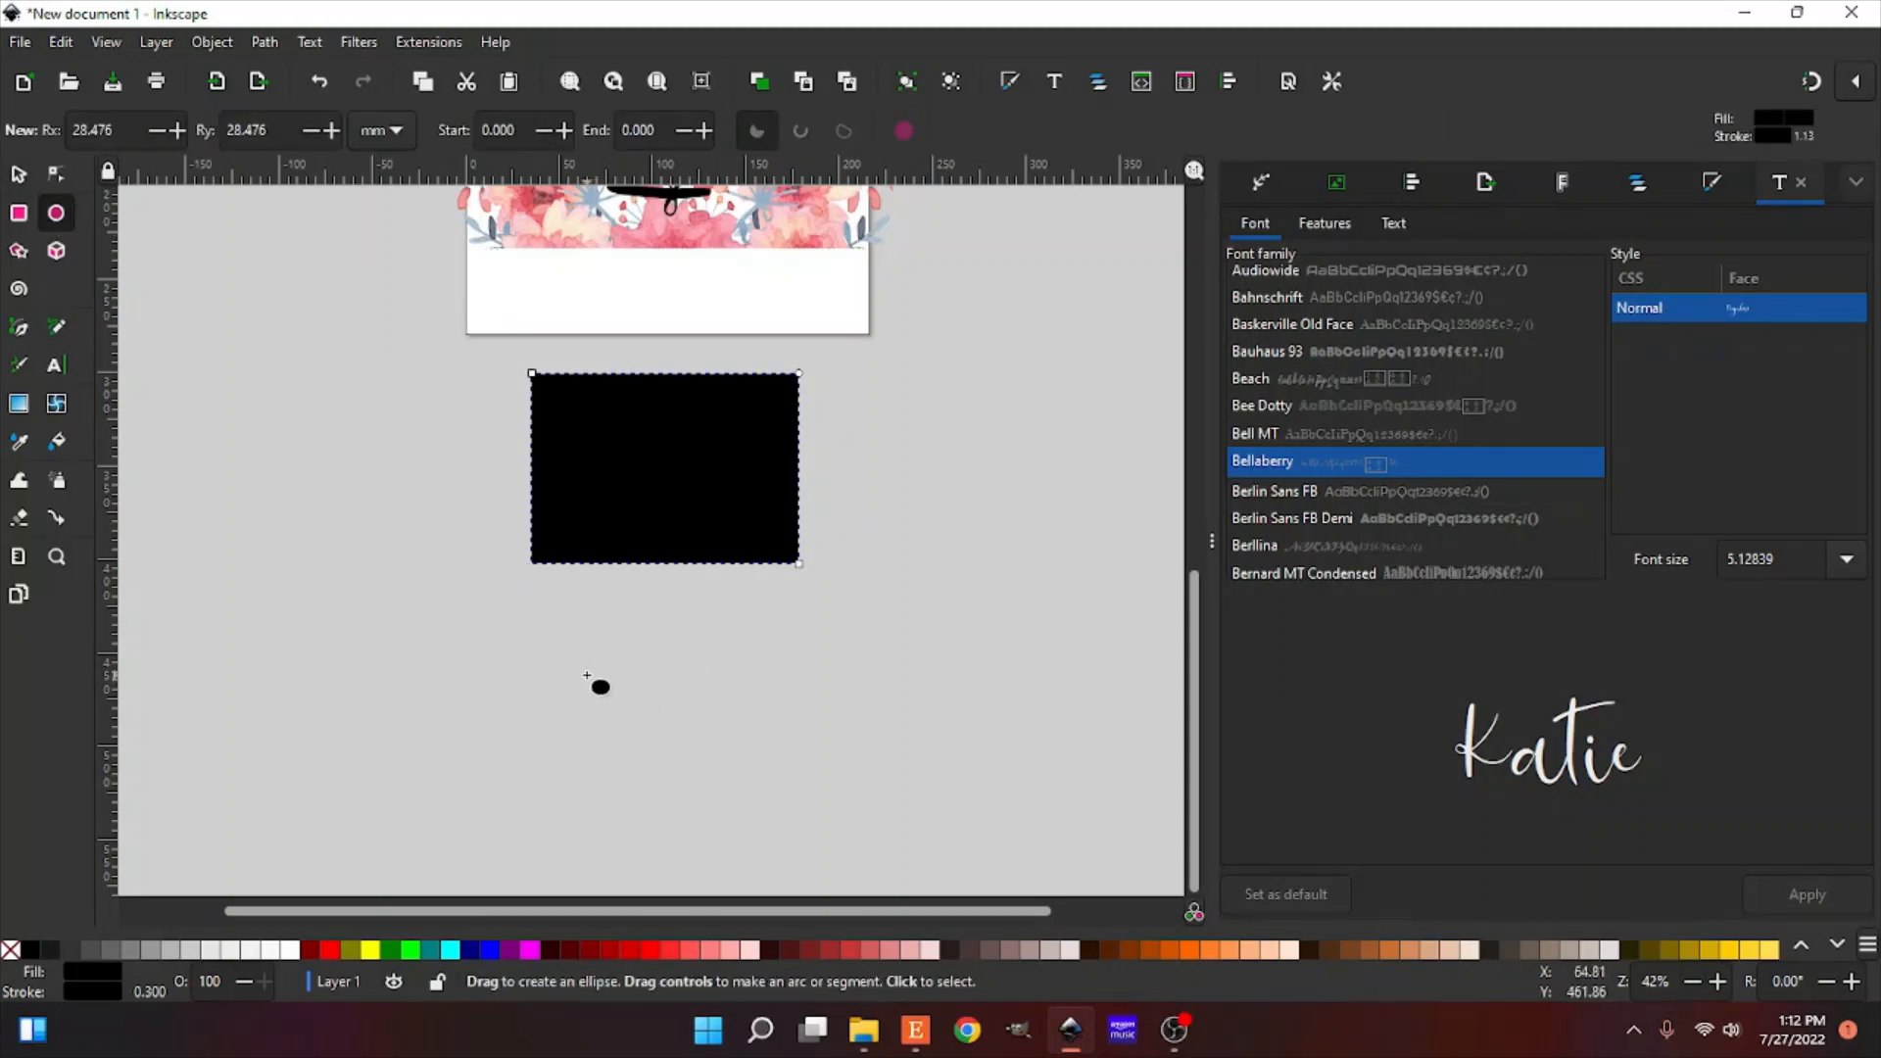
{"action": "key", "text": "ctrl"}
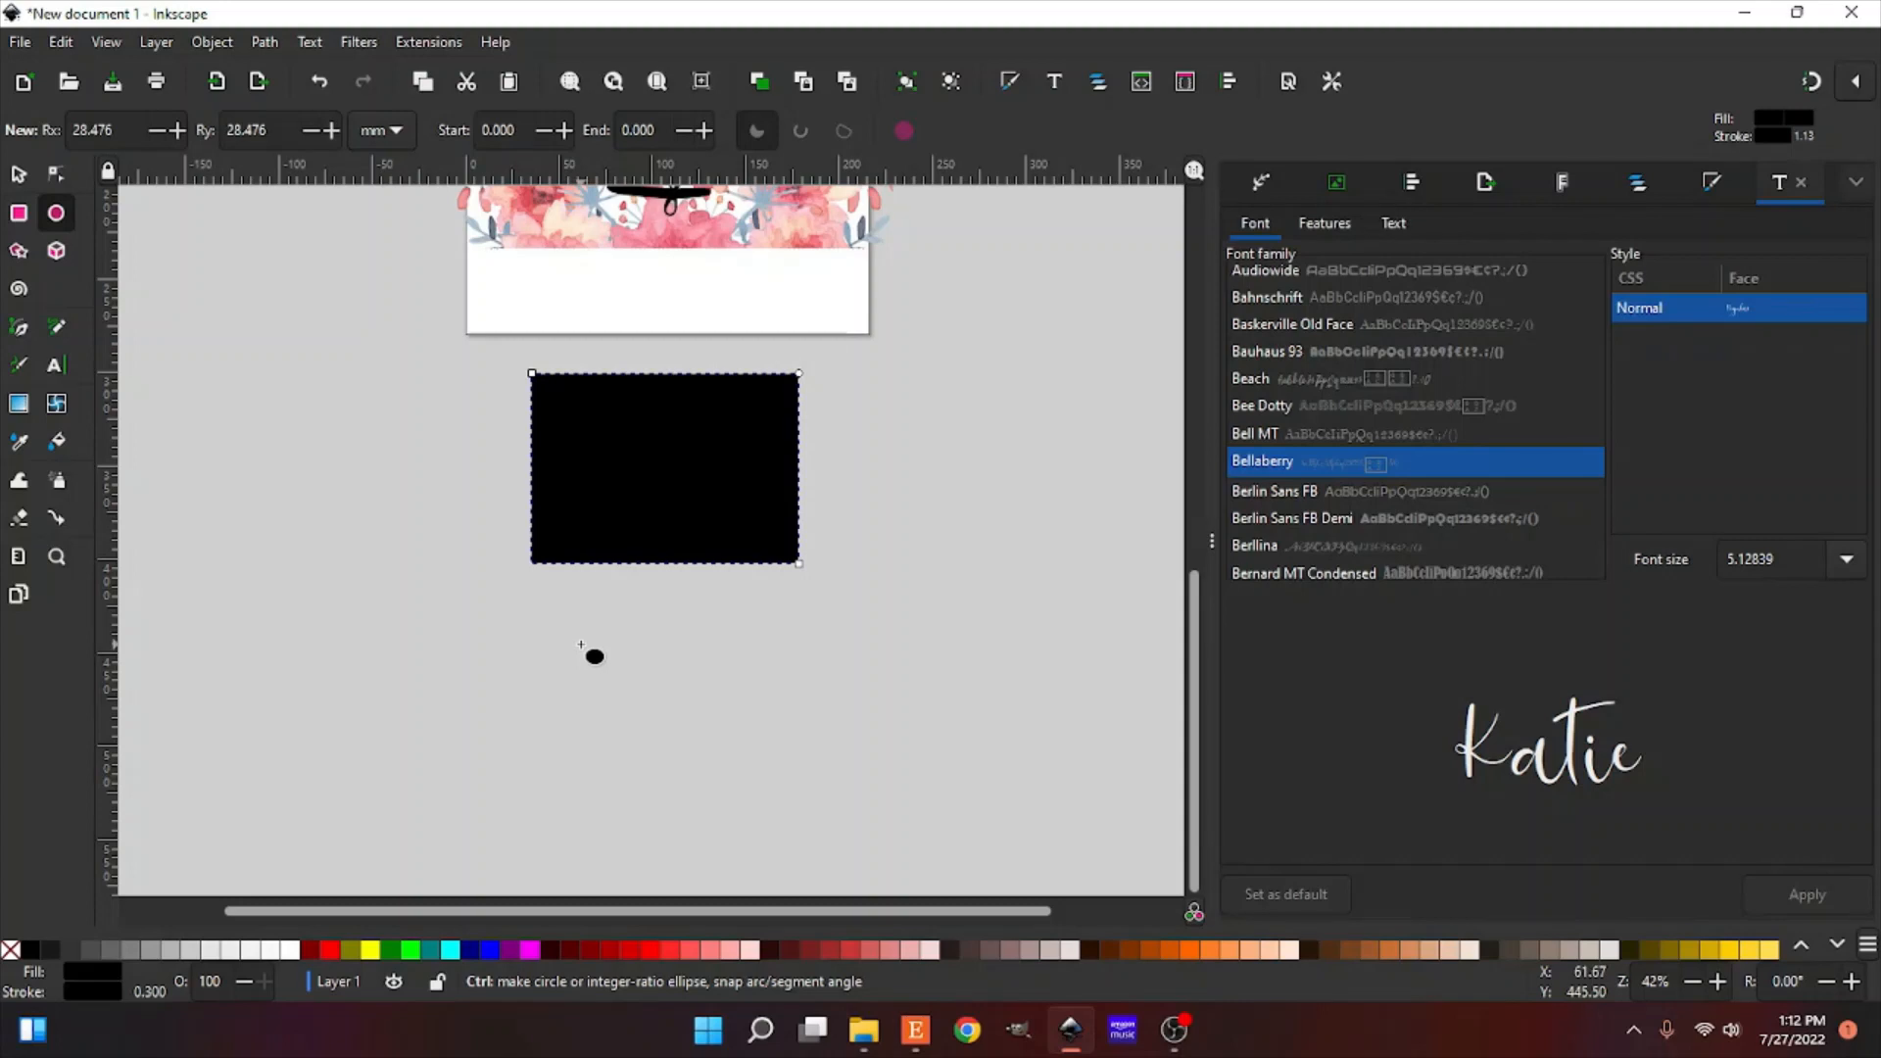
{"action": "left_click_drag", "start_coordinate": [580, 645], "coordinate": [888, 880]}
Step: Draw a tall ellipse with radii of about 50 mm and 80 mm beside the circle and delete it
{"action": "scroll", "coordinate": [284, 485], "scroll_direction": "down", "scroll_amount": 2}
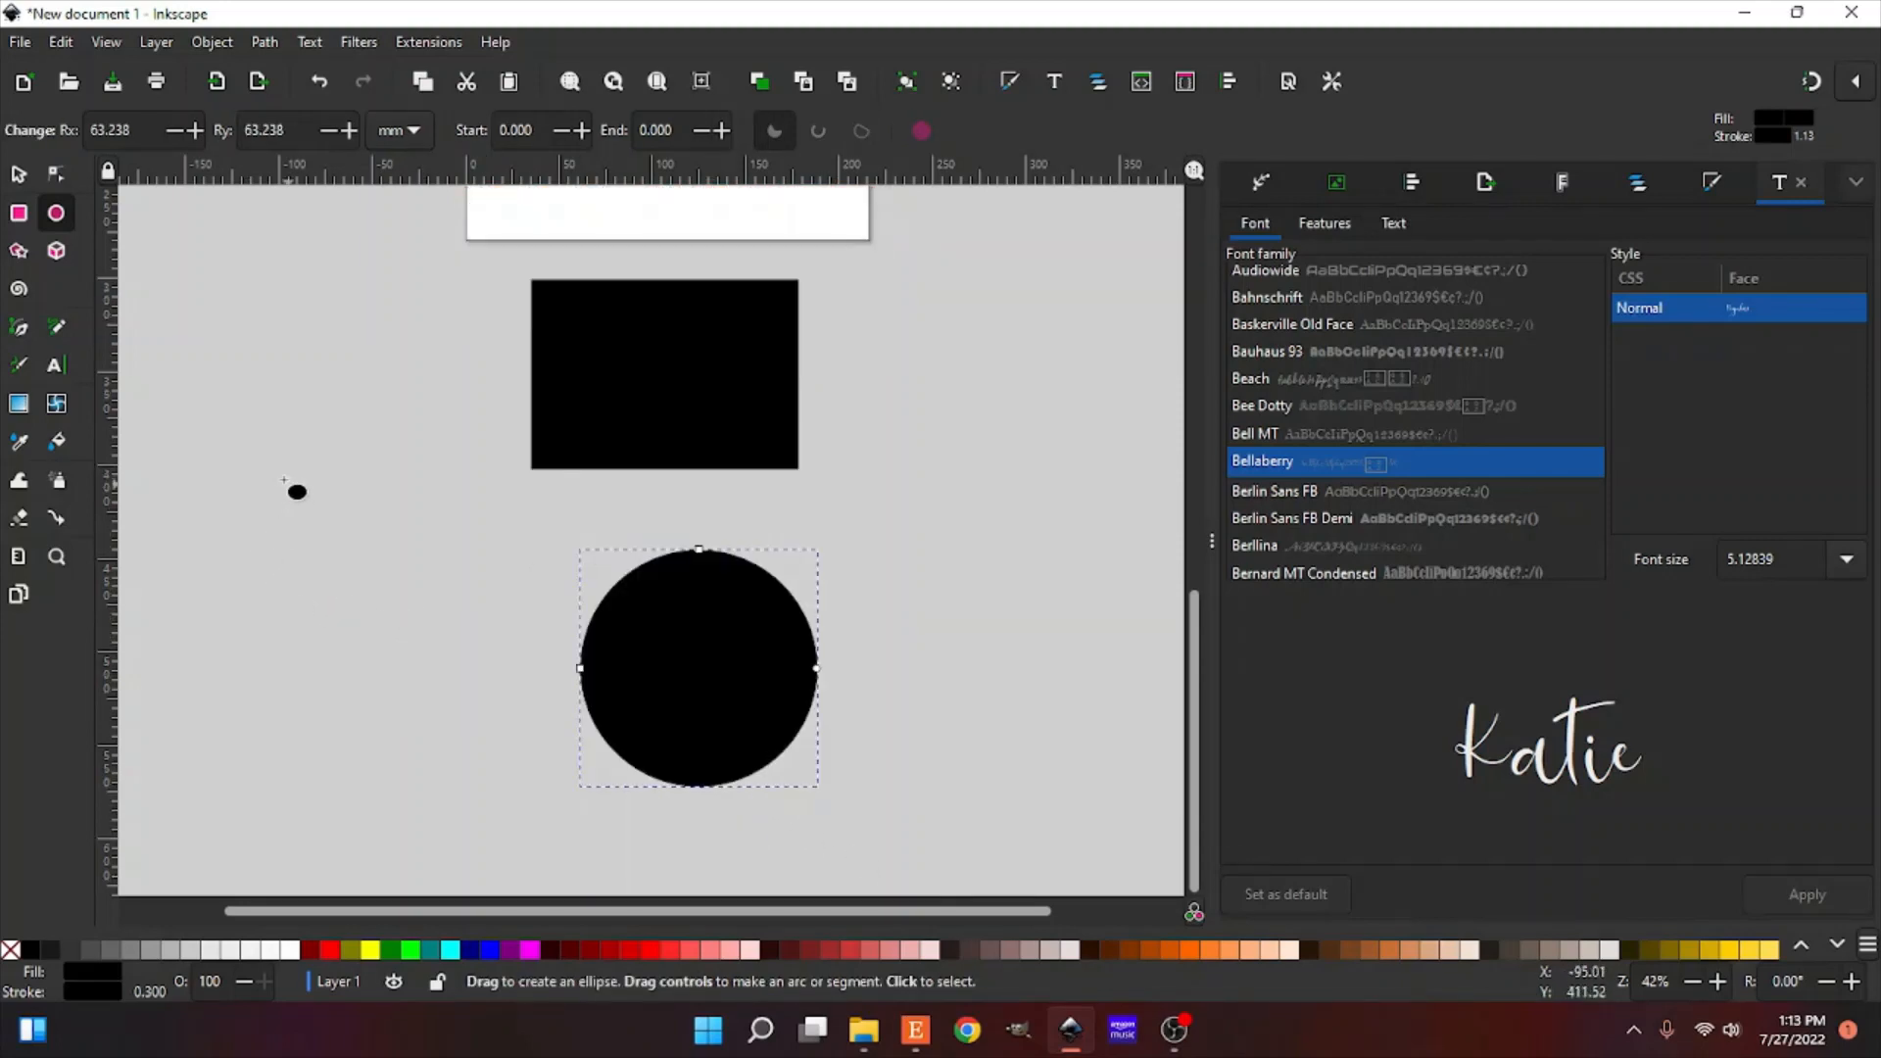
{"action": "left_click_drag", "start_coordinate": [269, 475], "coordinate": [343, 576]}
{"action": "left_click_drag", "start_coordinate": [383, 602], "coordinate": [455, 773]}
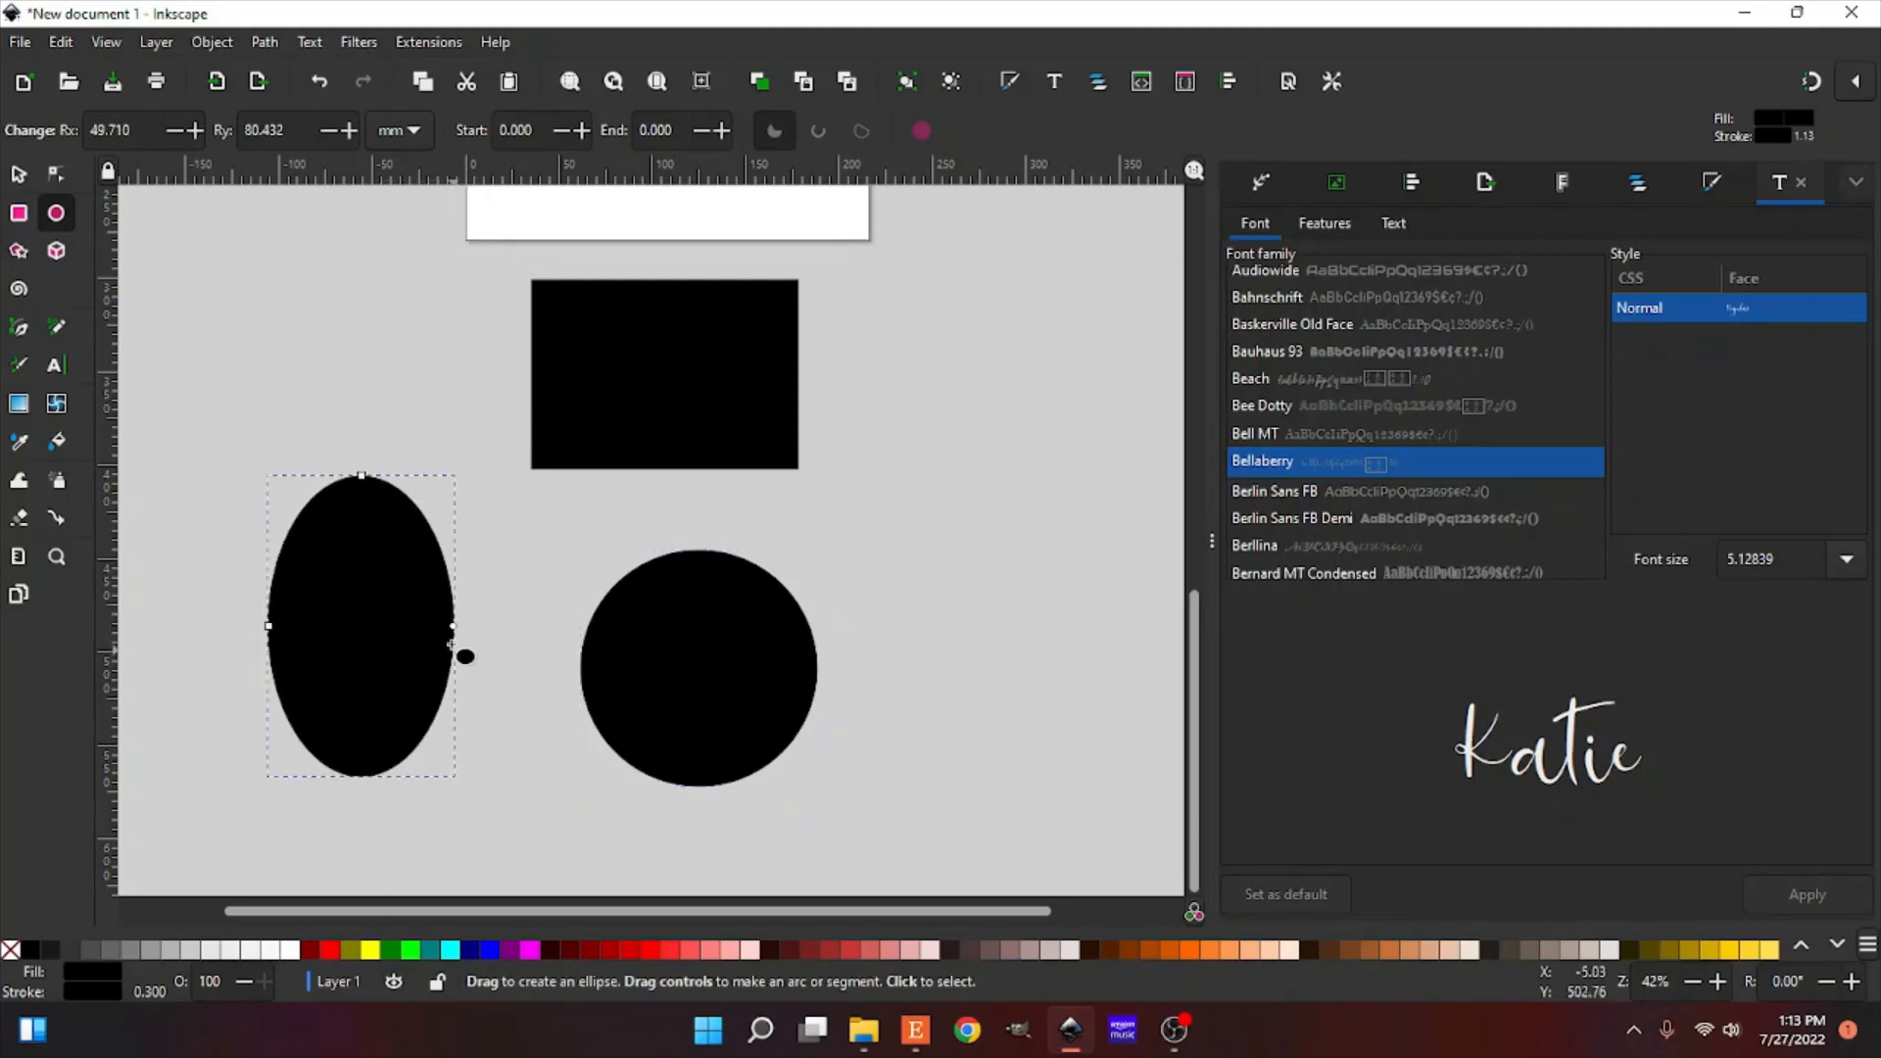
{"action": "left_click", "coordinate": [17, 175]}
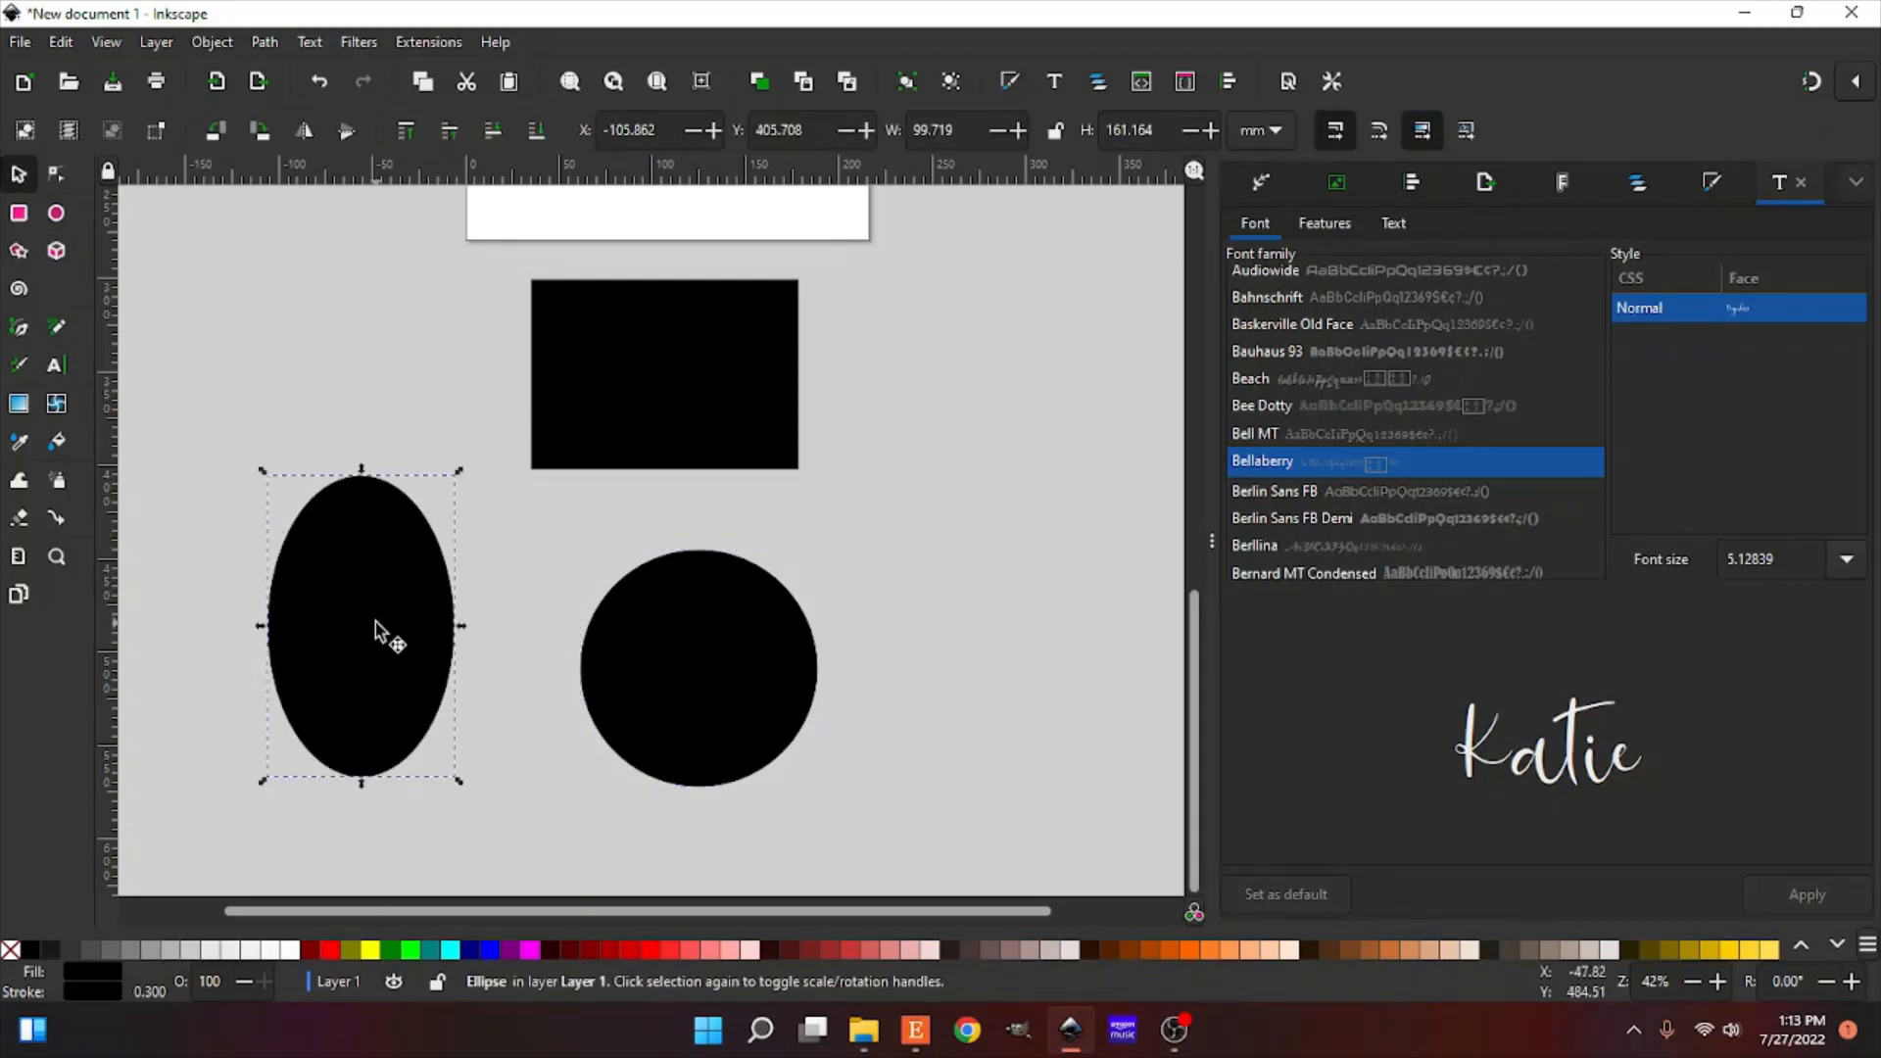
{"action": "key", "text": "Delete"}
Step: Move the circle closer beneath the rectangle and rotate it freely
{"action": "left_click_drag", "start_coordinate": [638, 630], "coordinate": [613, 608]}
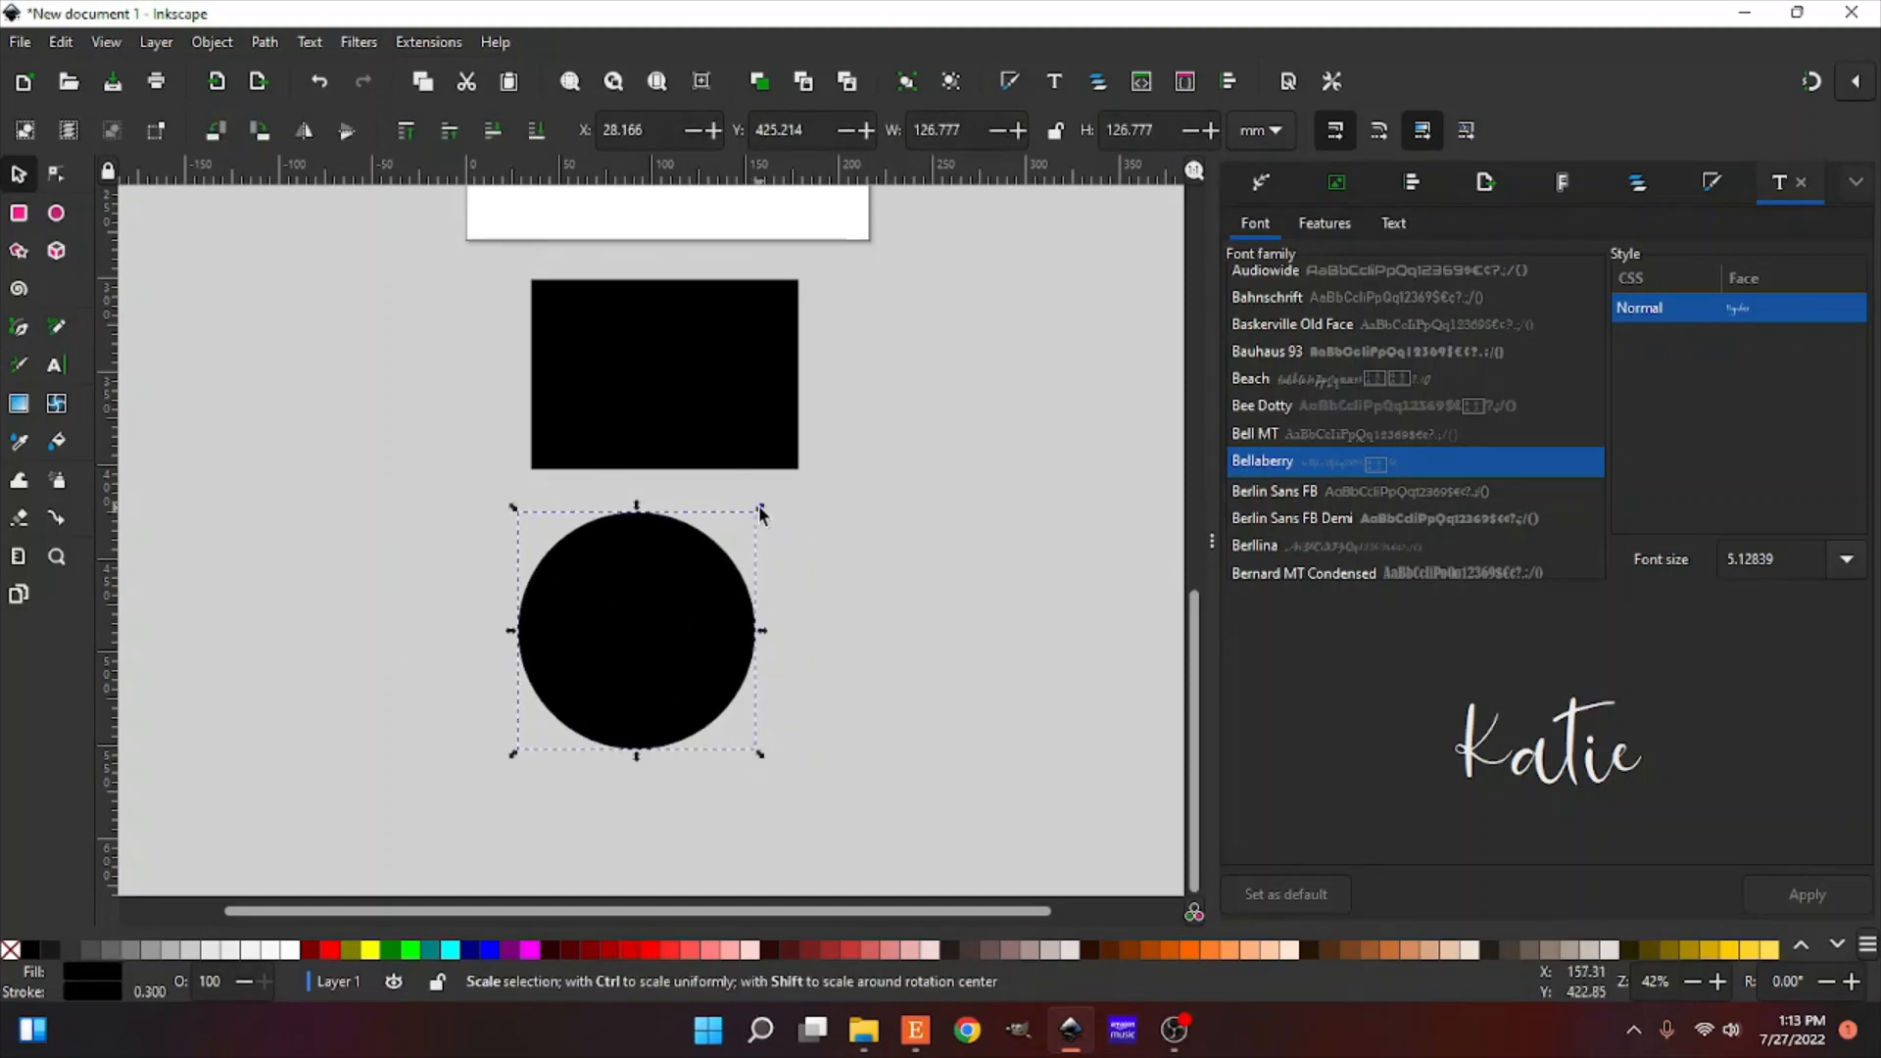
{"action": "left_click", "coordinate": [651, 630]}
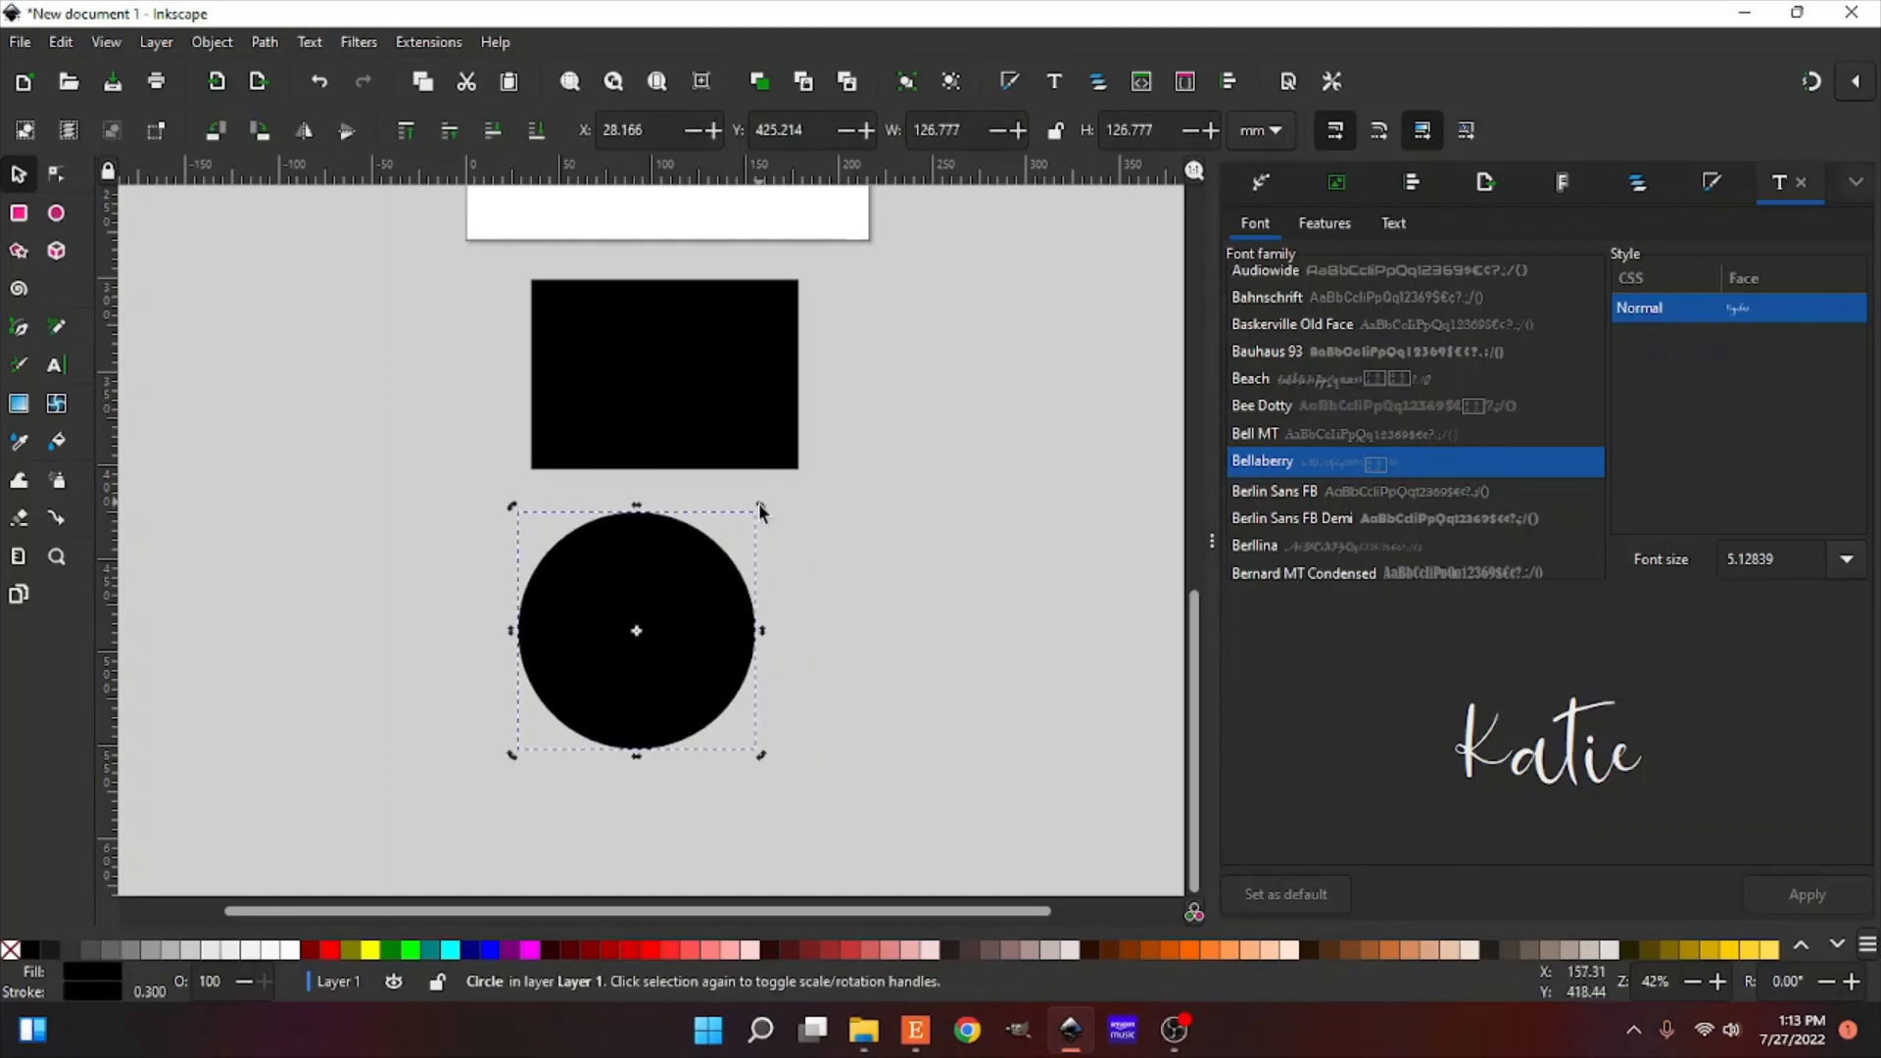
{"action": "left_click_drag", "start_coordinate": [758, 503], "coordinate": [847, 631]}
Step: Rotate the black rectangle very slightly and deselect it
{"action": "left_click", "coordinate": [723, 369]}
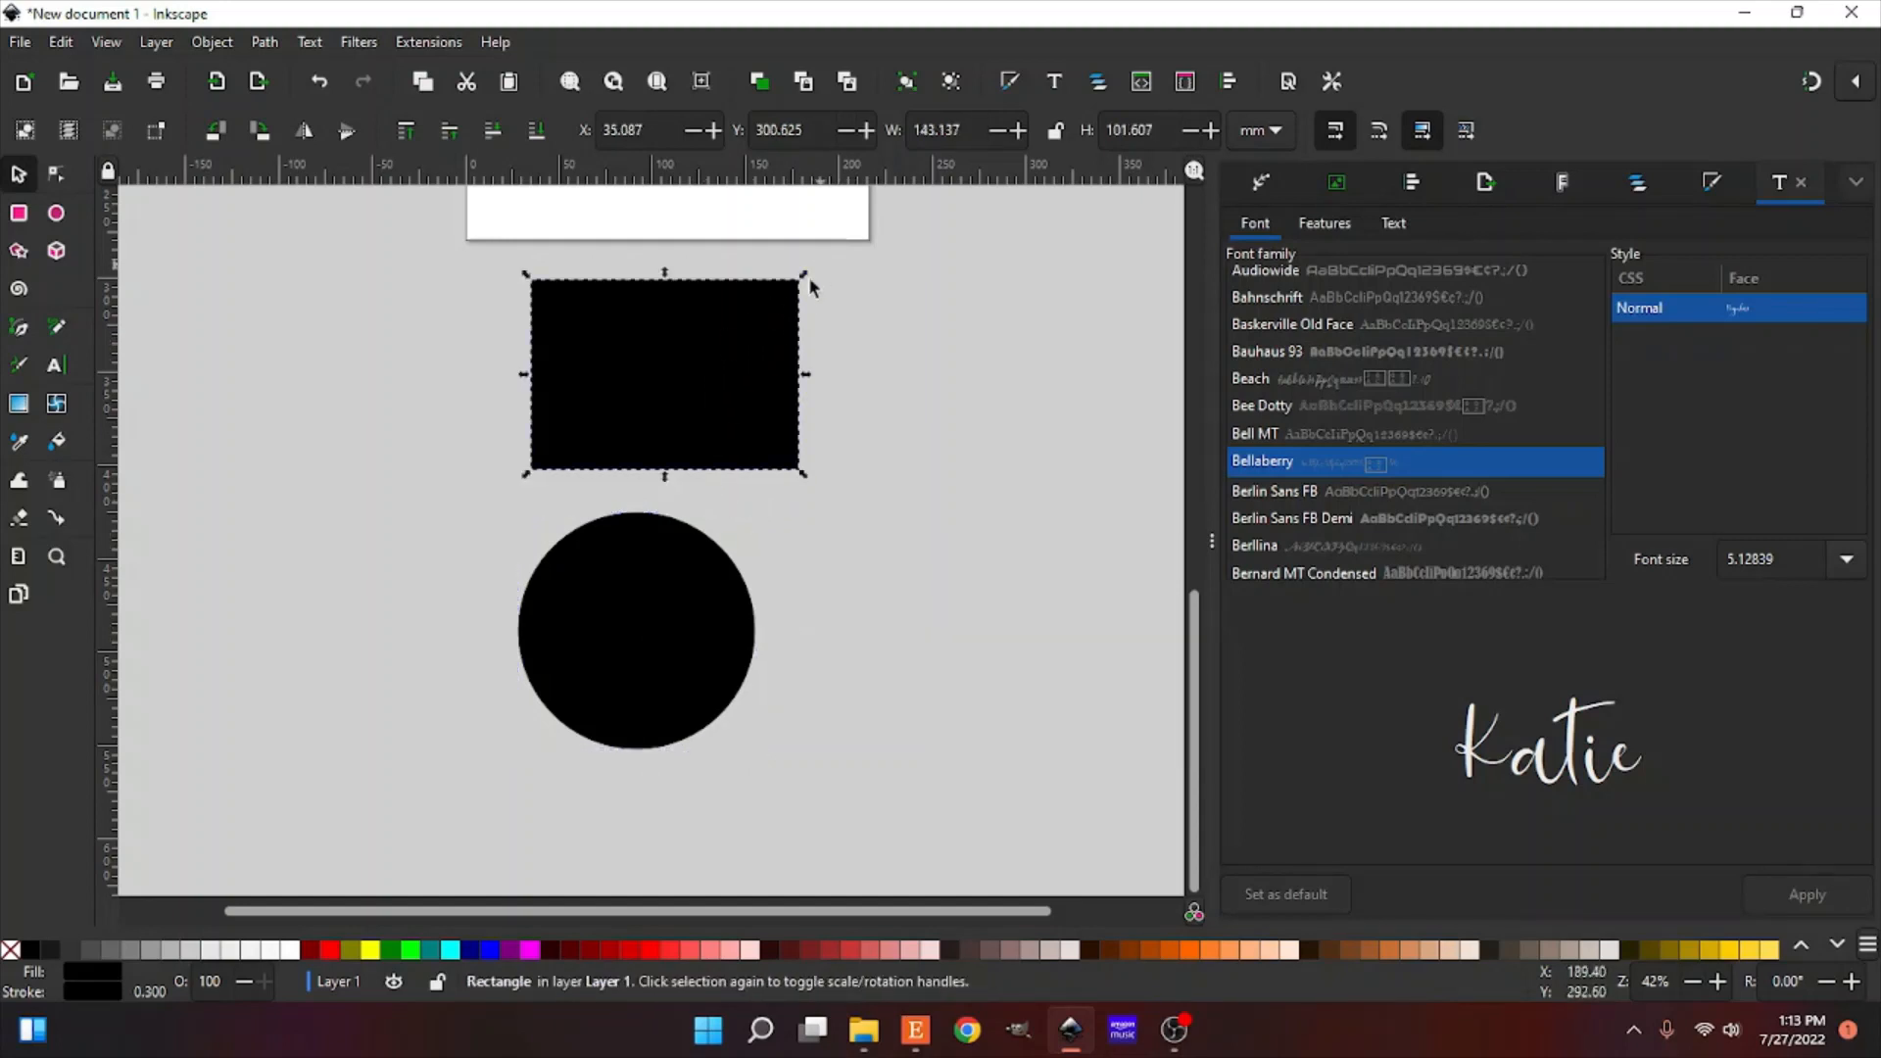
{"action": "left_click", "coordinate": [800, 286]}
{"action": "mouse_move", "coordinate": [805, 278]}
{"action": "left_mouse_down"}
{"action": "mouse_move", "coordinate": [863, 333]}
{"action": "mouse_move", "coordinate": [761, 264]}
{"action": "mouse_move", "coordinate": [861, 373]}
{"action": "mouse_move", "coordinate": [764, 266]}
{"action": "mouse_move", "coordinate": [809, 303]}
{"action": "mouse_move", "coordinate": [800, 279]}
{"action": "mouse_move", "coordinate": [786, 289]}
{"action": "mouse_move", "coordinate": [803, 266]}
{"action": "left_mouse_up"}
{"action": "left_click", "coordinate": [849, 613]}
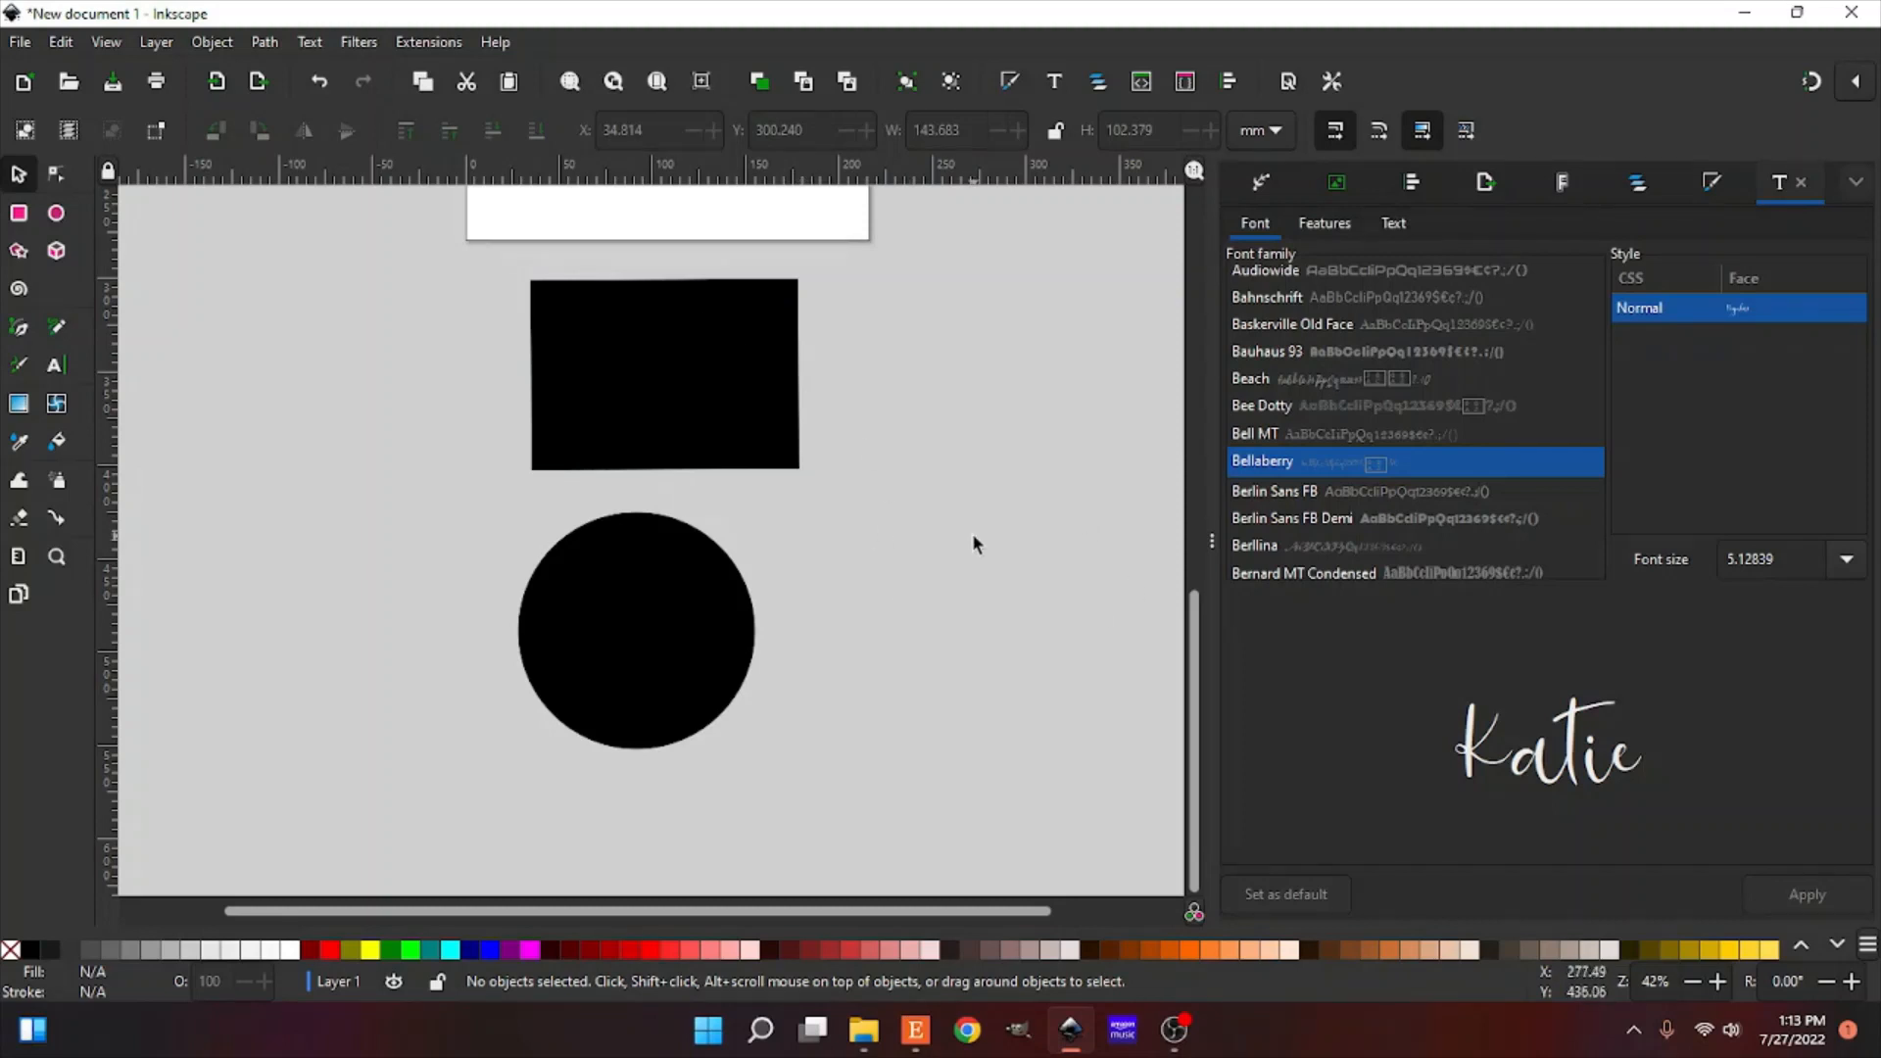
Step: Move the black rectangle about 31 mm horizontally so its near edge sits close to the page's left edge line
{"action": "left_click", "coordinate": [659, 692]}
{"action": "left_click", "coordinate": [909, 580]}
{"action": "left_click", "coordinate": [693, 676]}
{"action": "left_click", "coordinate": [1131, 480]}
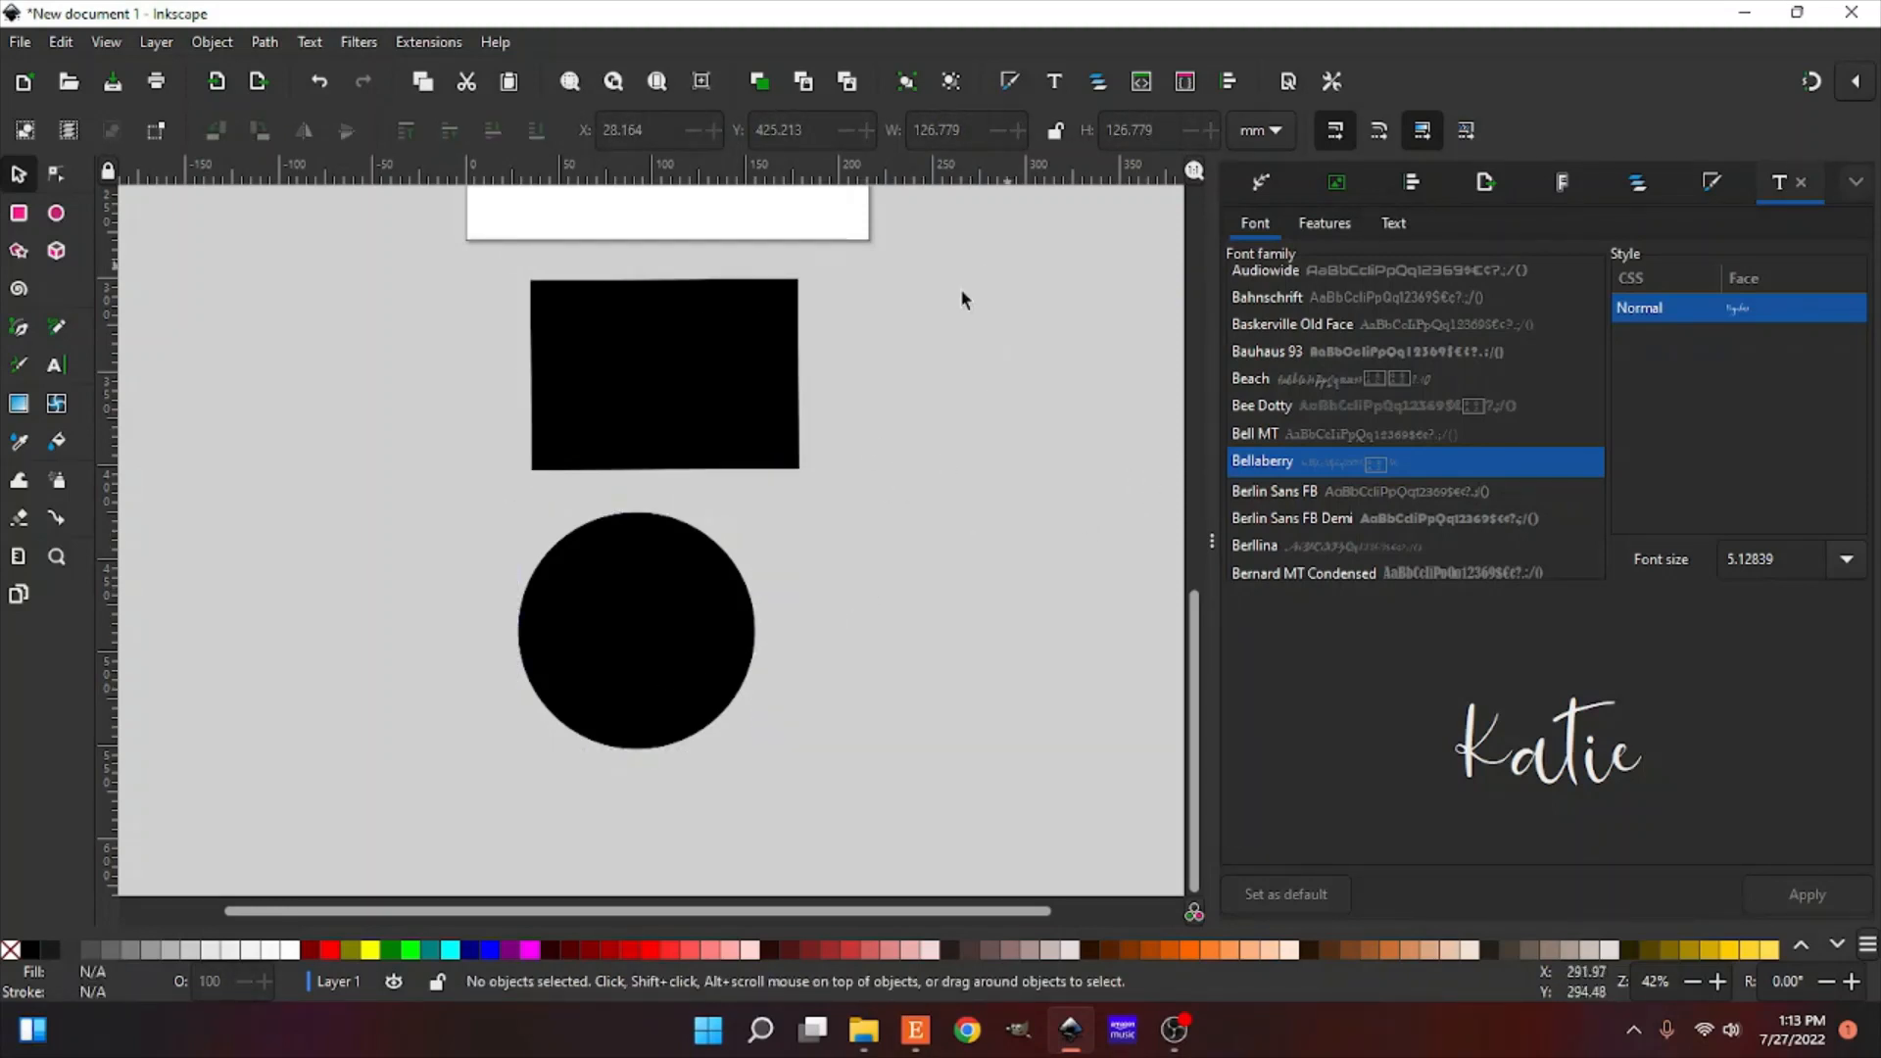
{"action": "left_click_drag", "start_coordinate": [672, 424], "coordinate": [614, 425]}
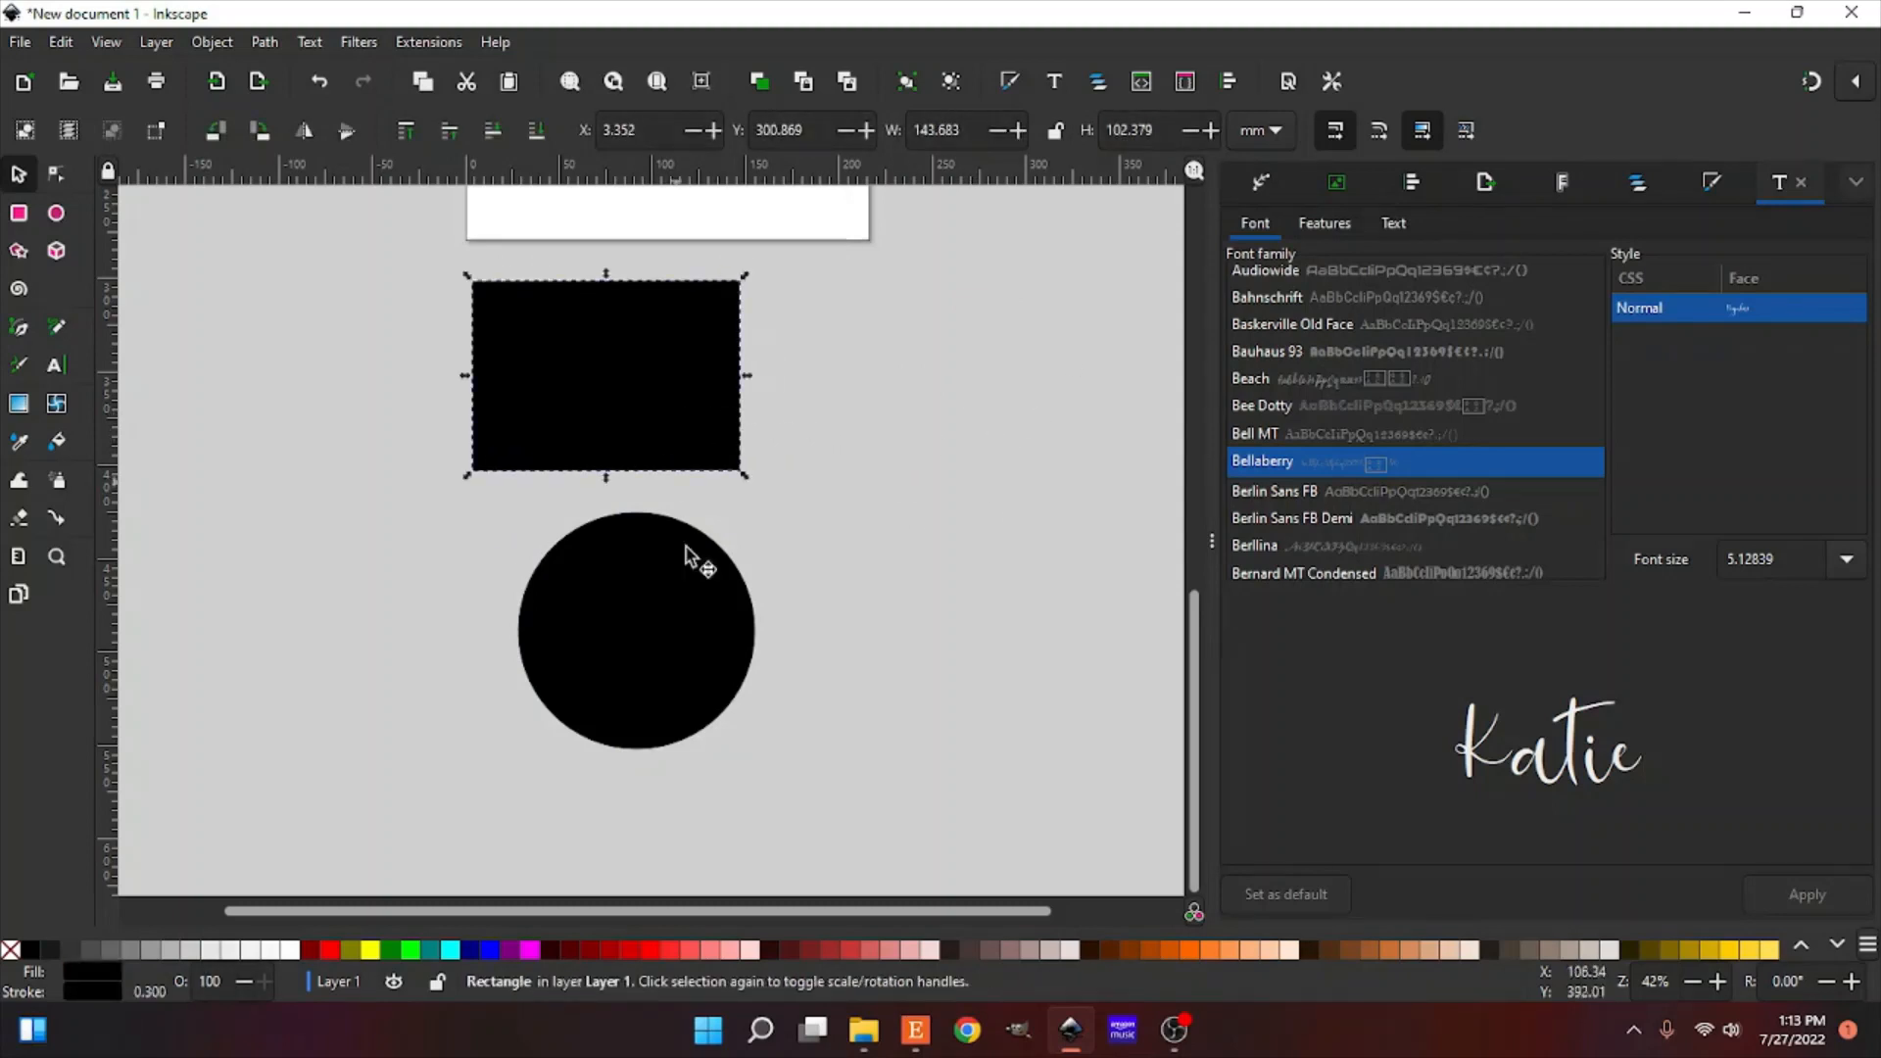
Step: Select and deselect the circle and the rectangle in turn, leaving the circle selected
{"action": "left_click", "coordinate": [676, 636]}
{"action": "left_click", "coordinate": [998, 593]}
{"action": "left_click", "coordinate": [692, 363]}
{"action": "left_click", "coordinate": [909, 683]}
{"action": "left_click", "coordinate": [701, 649]}
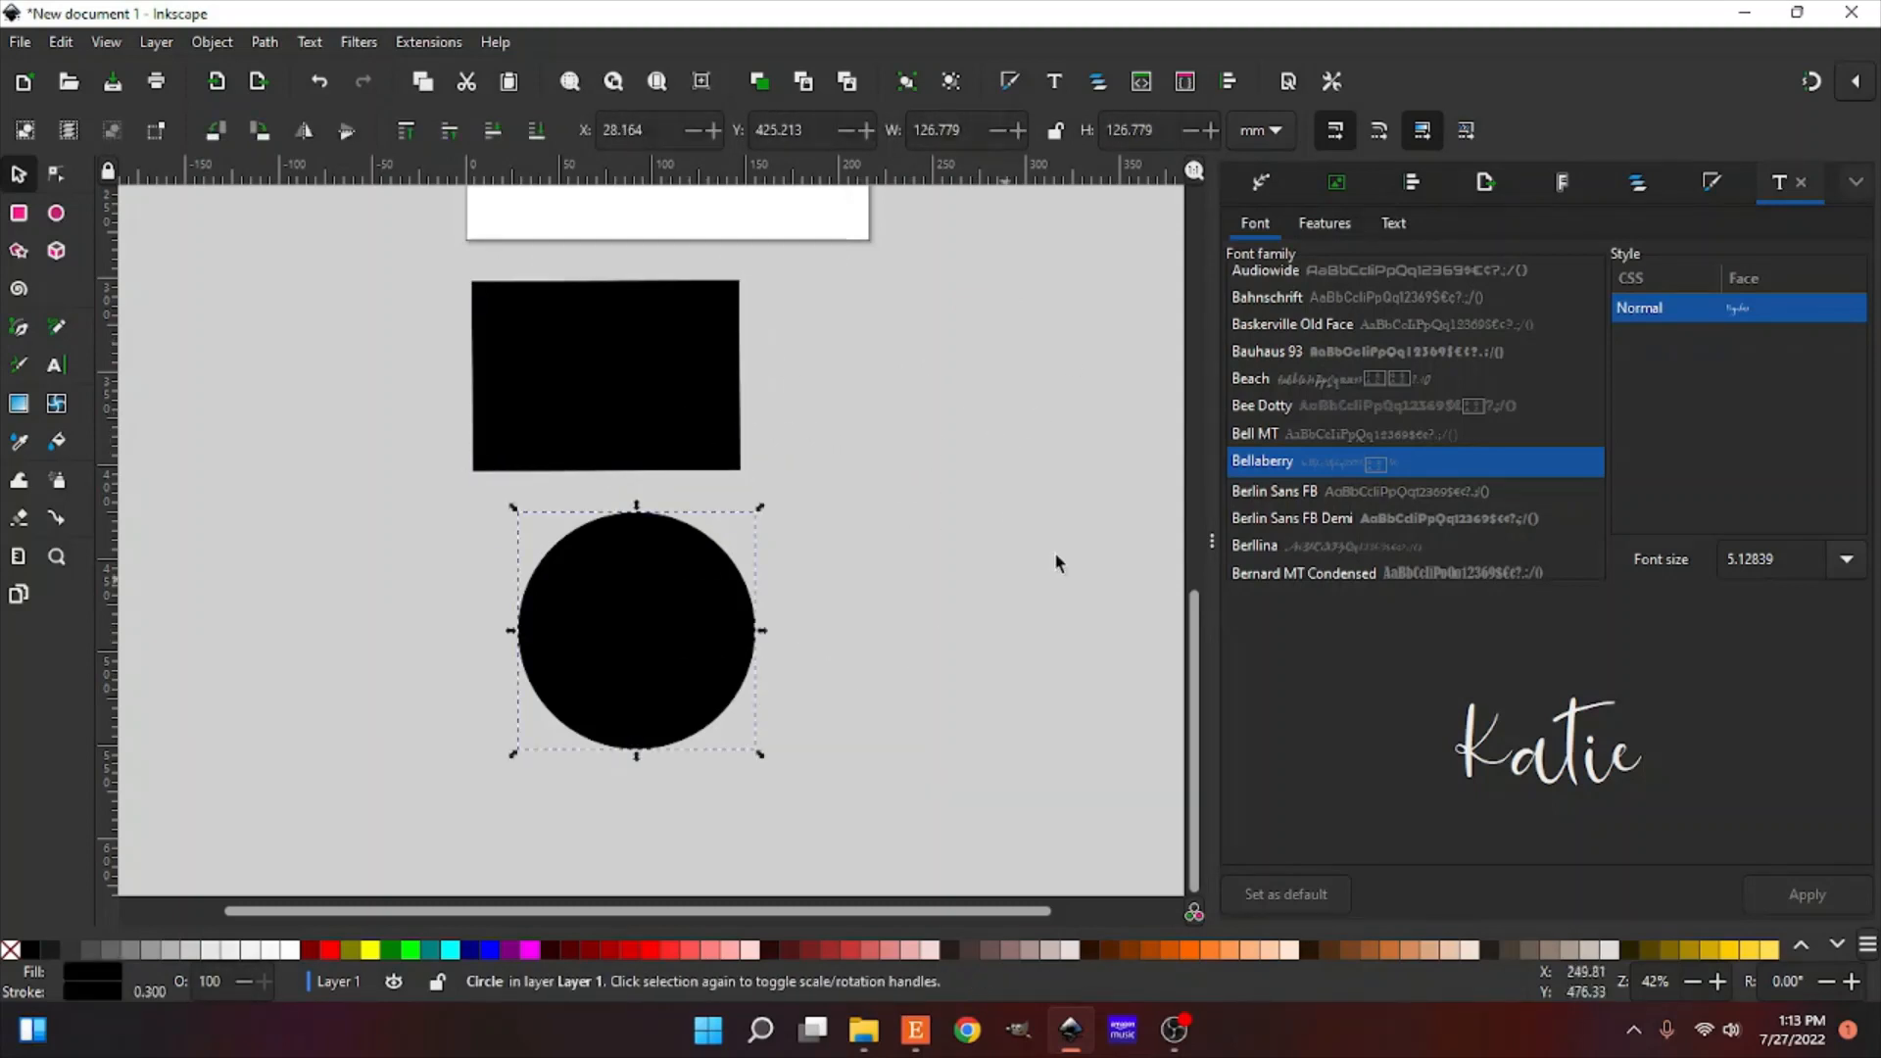
{"action": "left_click", "coordinate": [896, 605]}
{"action": "left_click", "coordinate": [715, 662]}
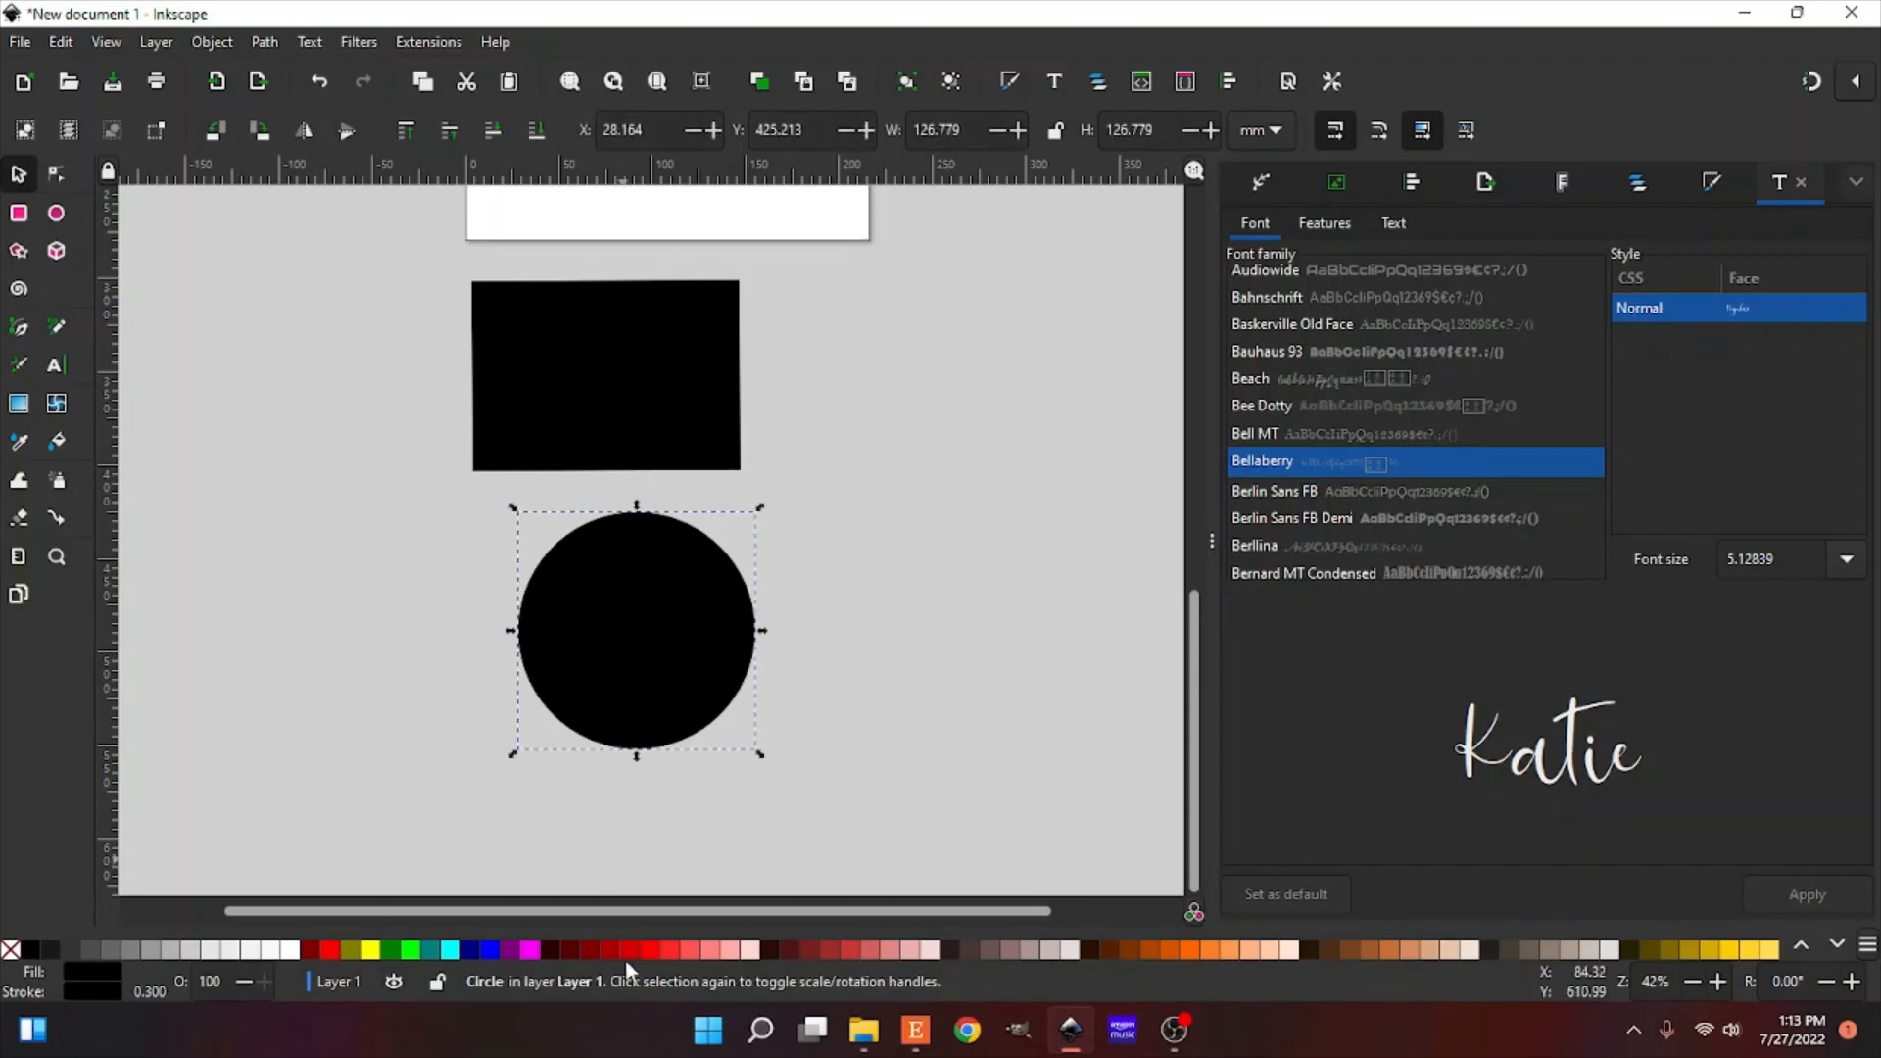
Step: Set both the fill and the stroke of the circle beneath the rectangle to #FF2A2A
{"action": "left_click", "coordinate": [676, 948]}
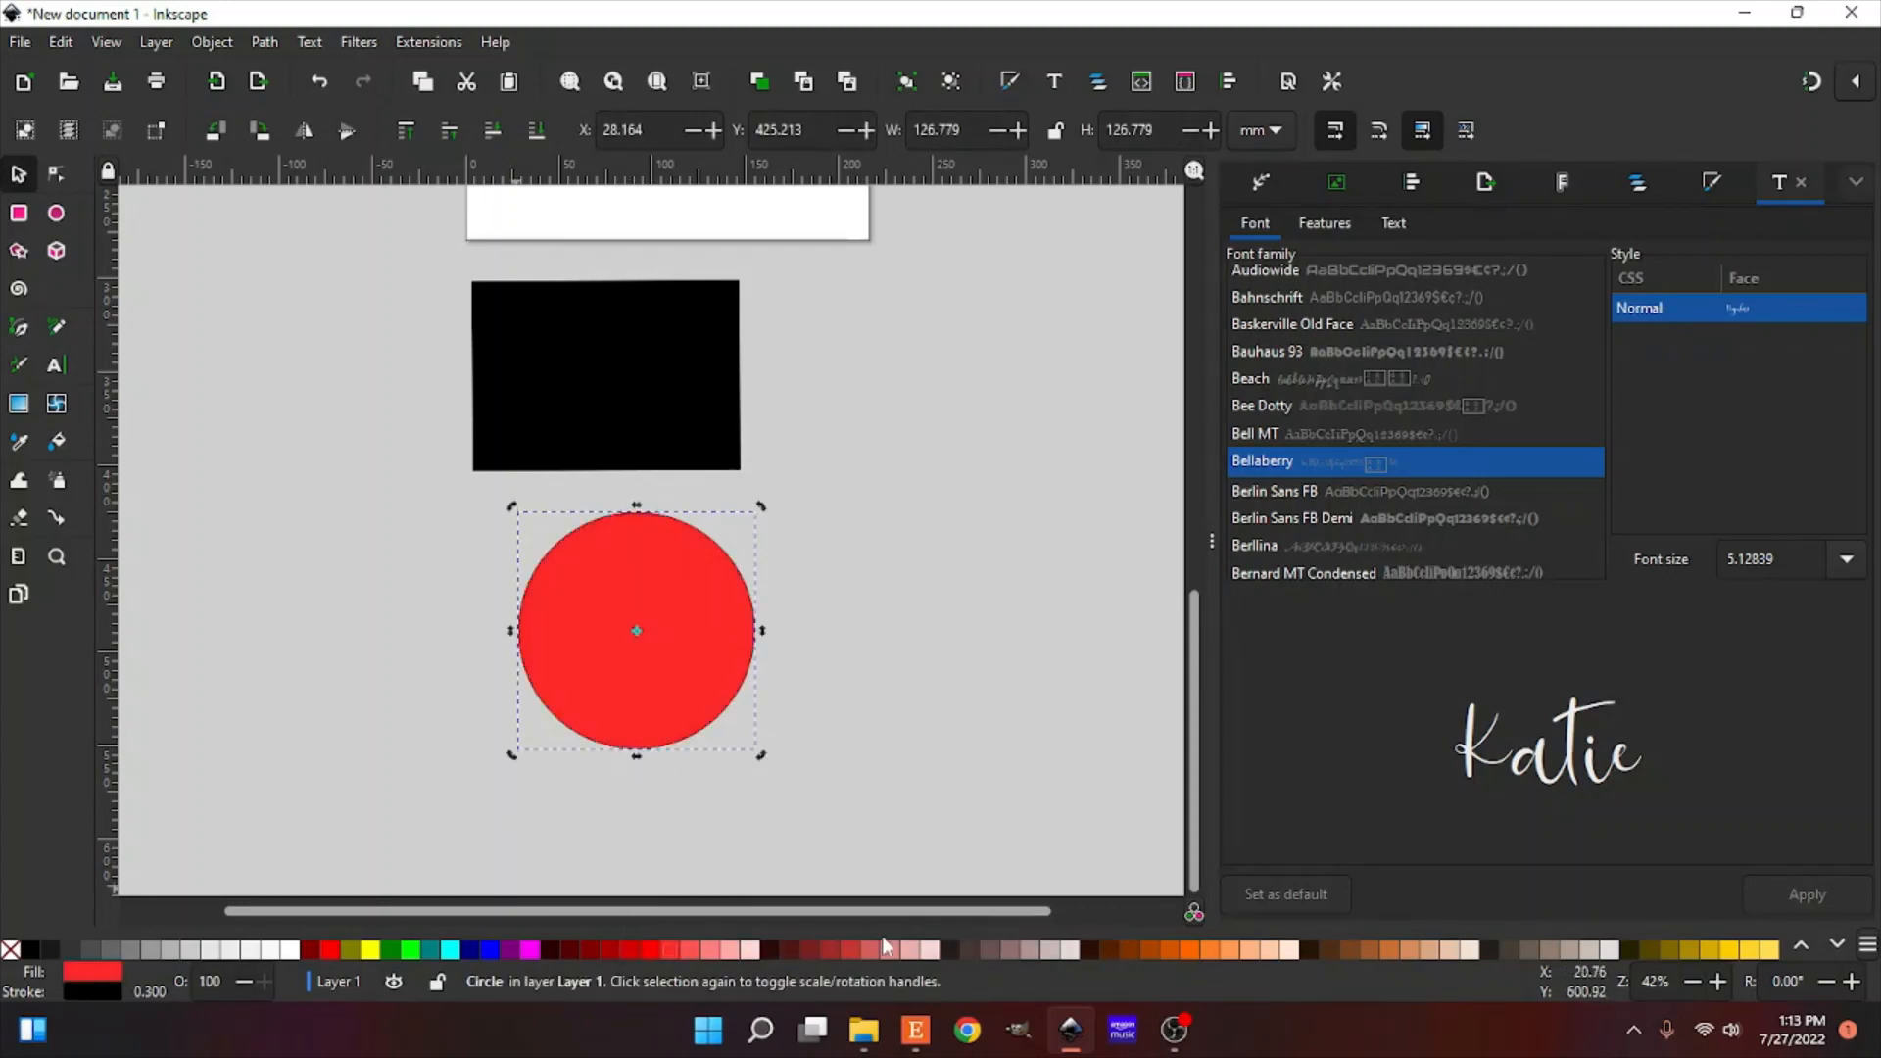
{"action": "left_click", "coordinate": [673, 951], "text": "shift"}
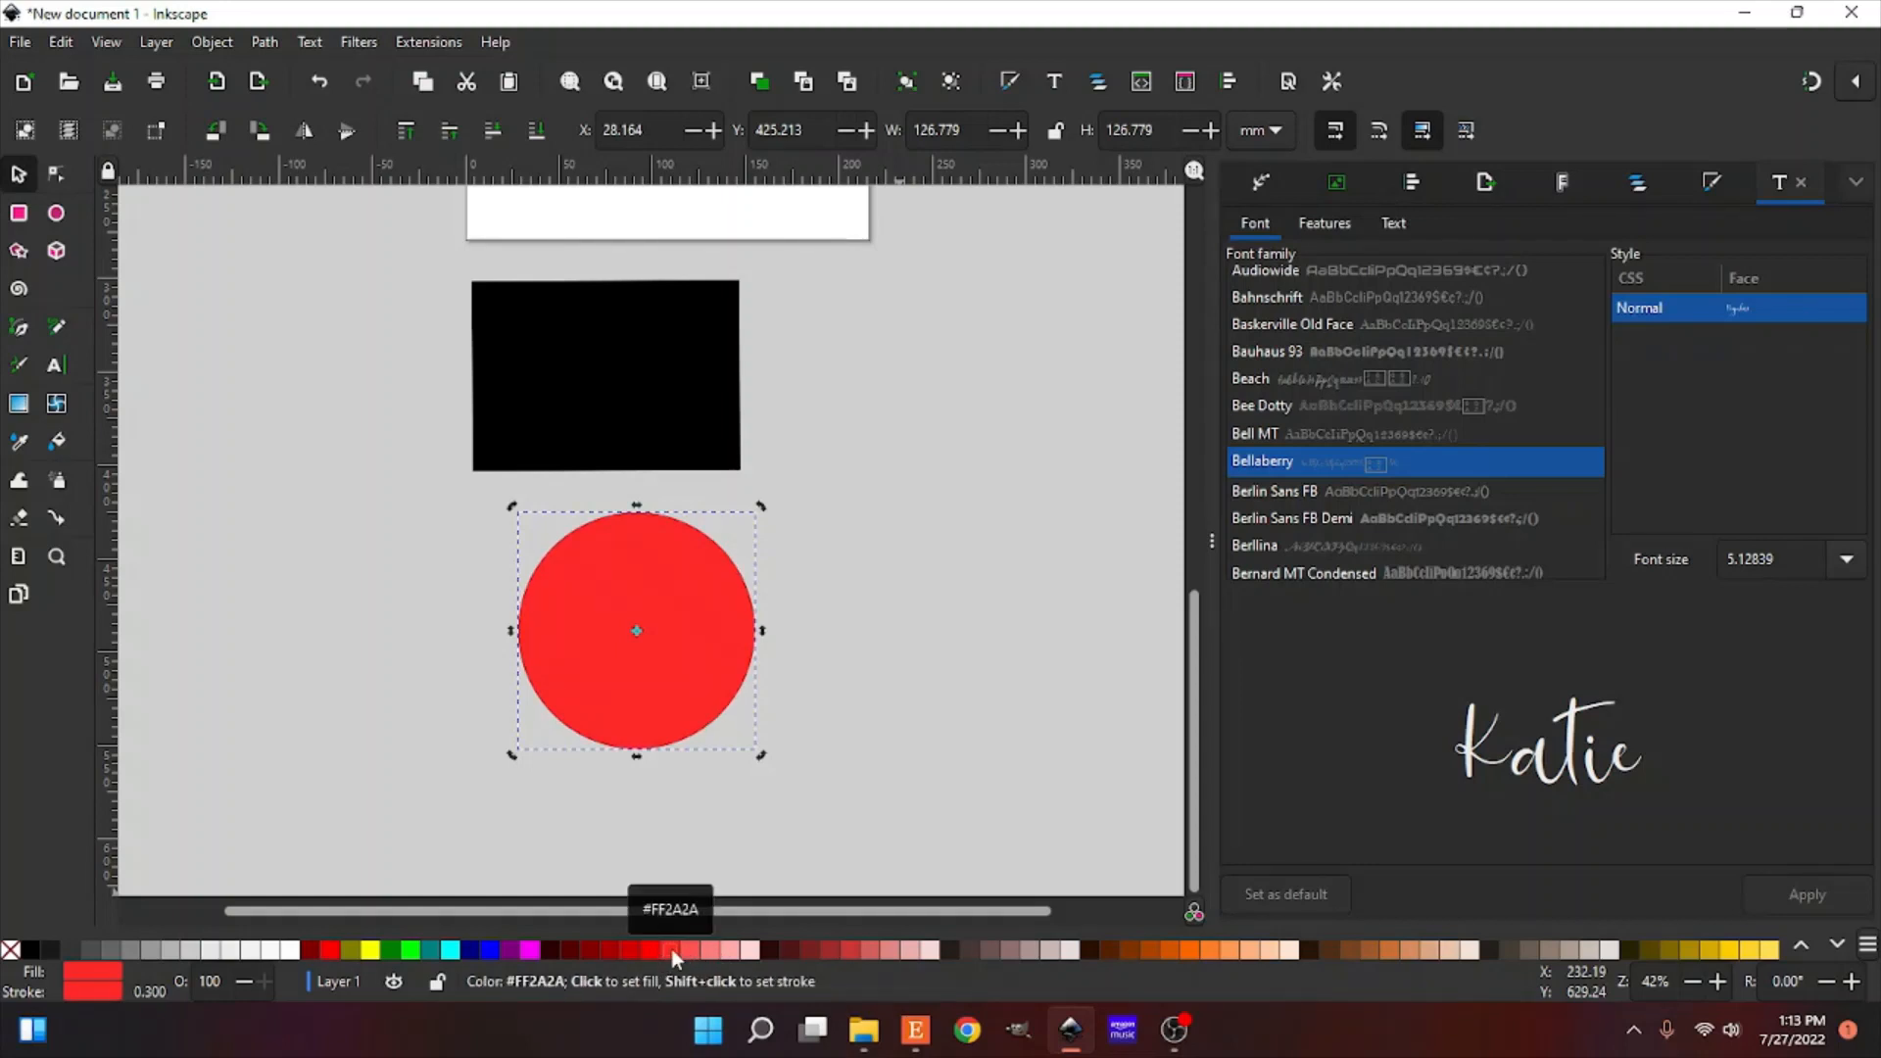
Step: Move the red circle up over the rectangle's lower half, lower it to the bottom of the stack, and raise it one step
{"action": "scroll", "coordinate": [538, 786], "scroll_direction": "up", "scroll_amount": 5}
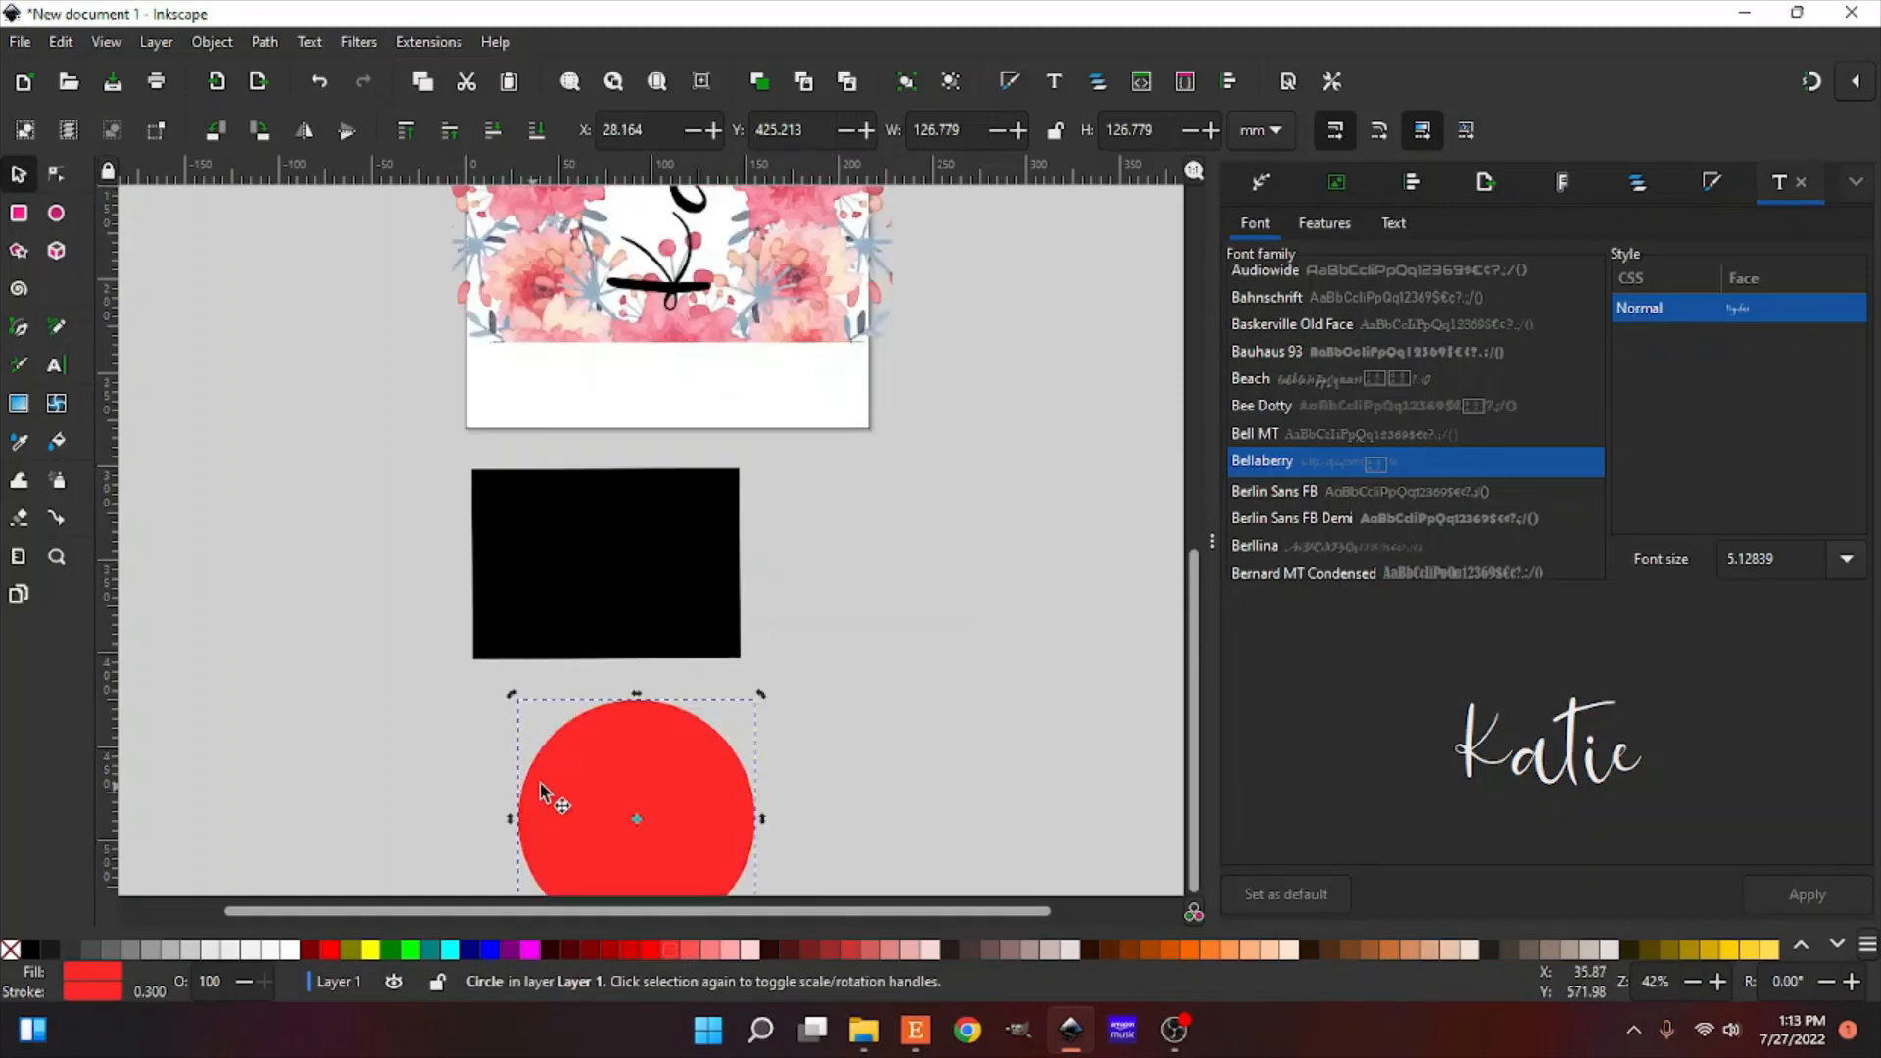
{"action": "left_click_drag", "start_coordinate": [686, 789], "coordinate": [656, 630]}
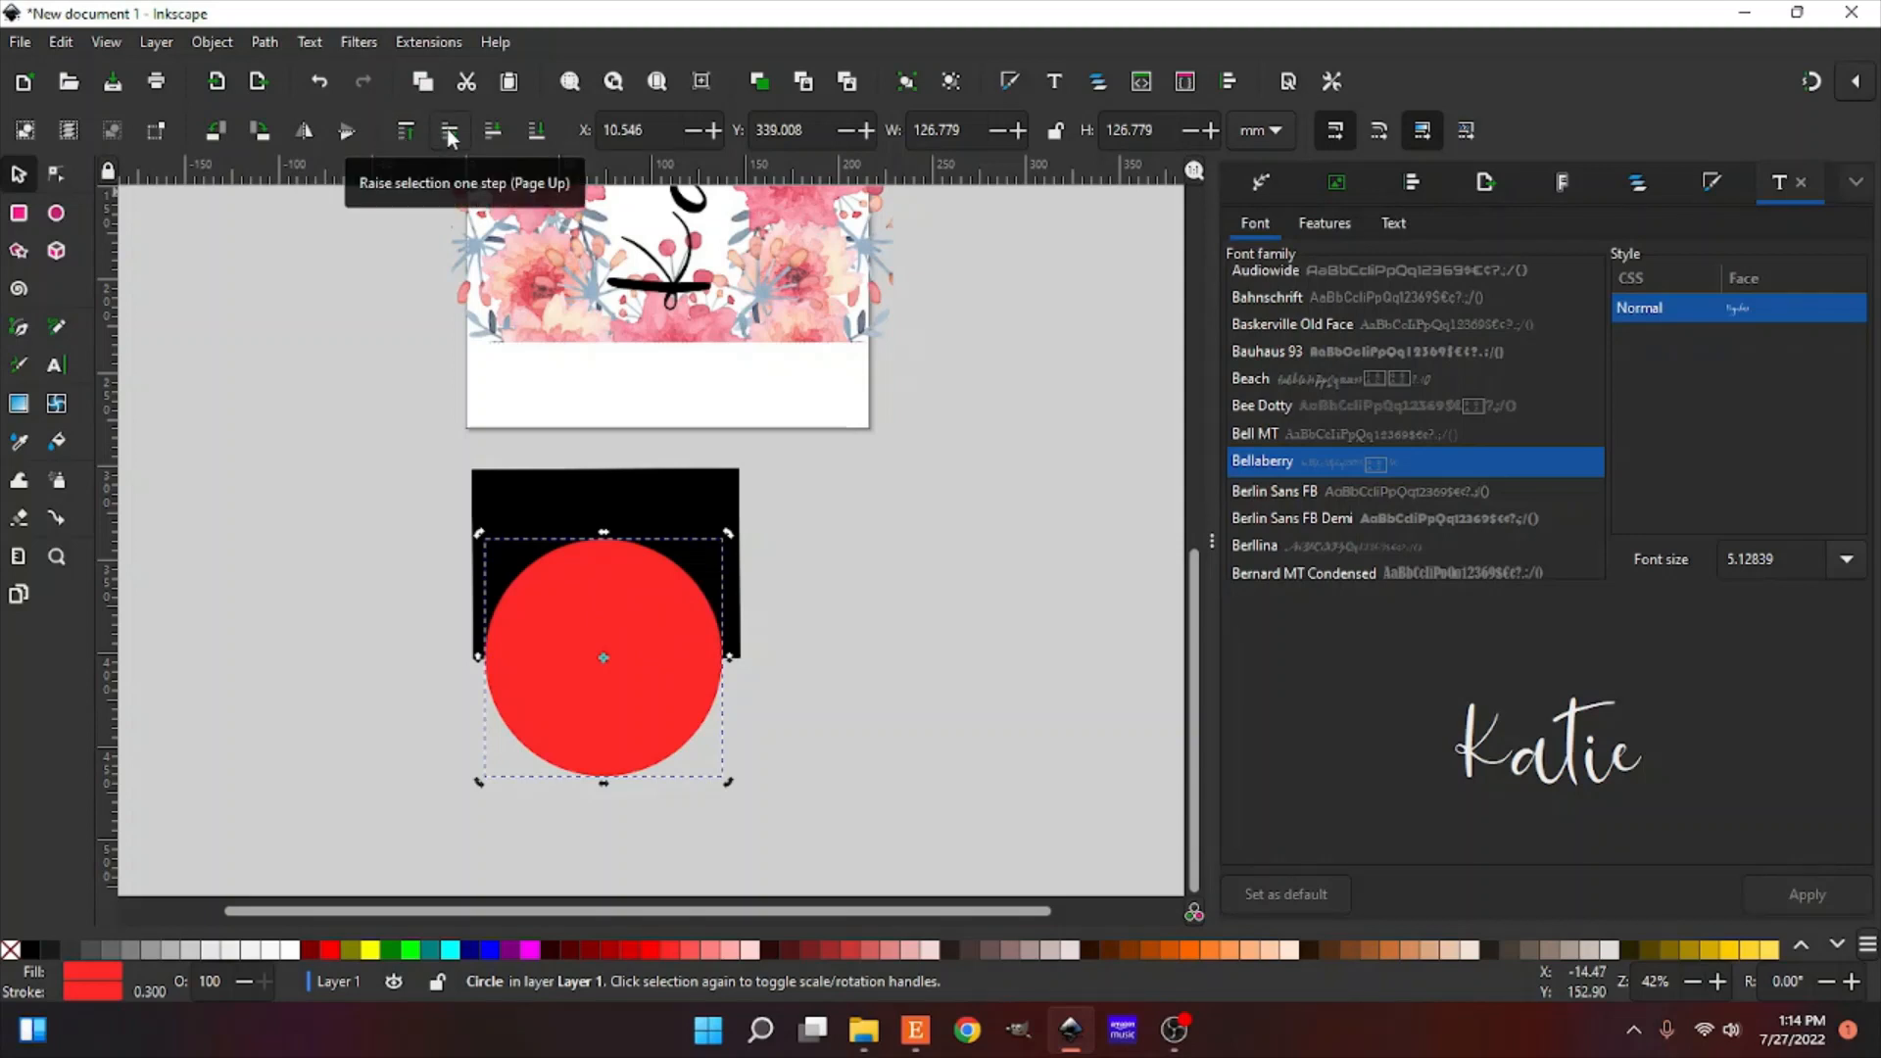
{"action": "left_click", "coordinate": [537, 135]}
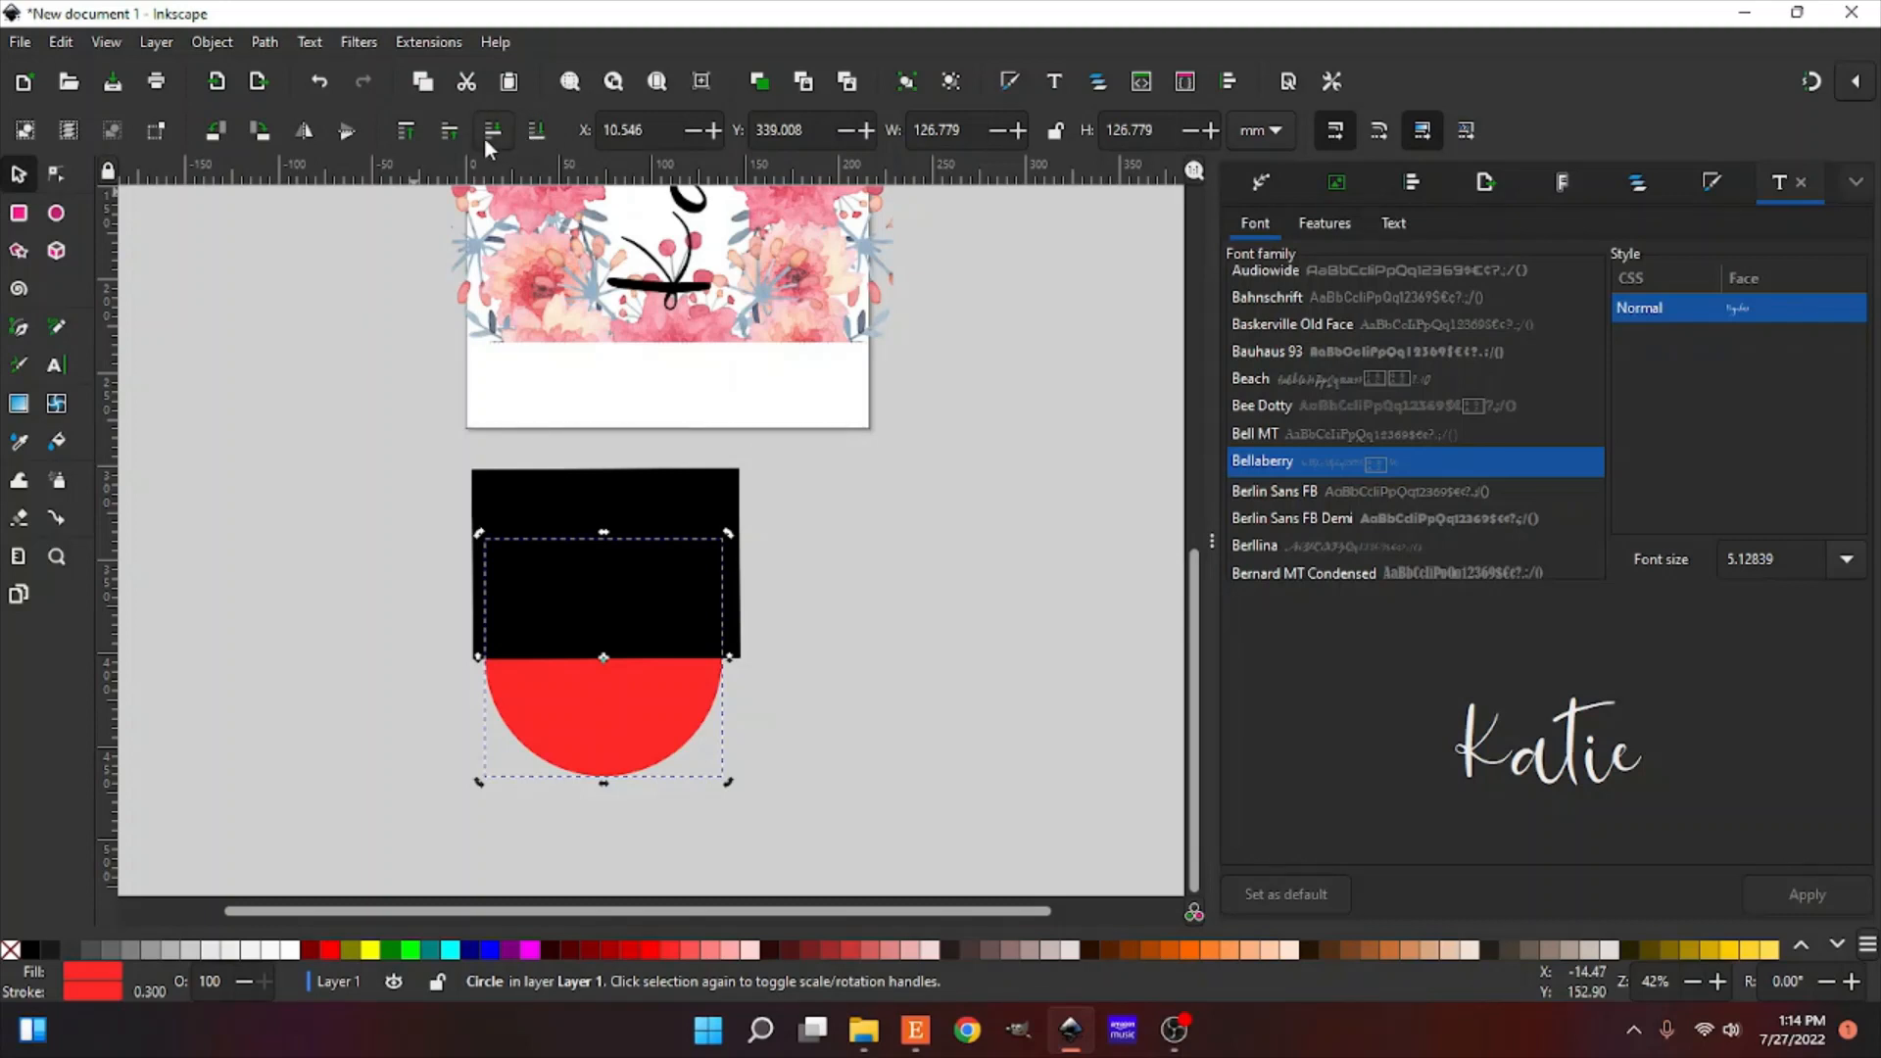
{"action": "left_click", "coordinate": [451, 133]}
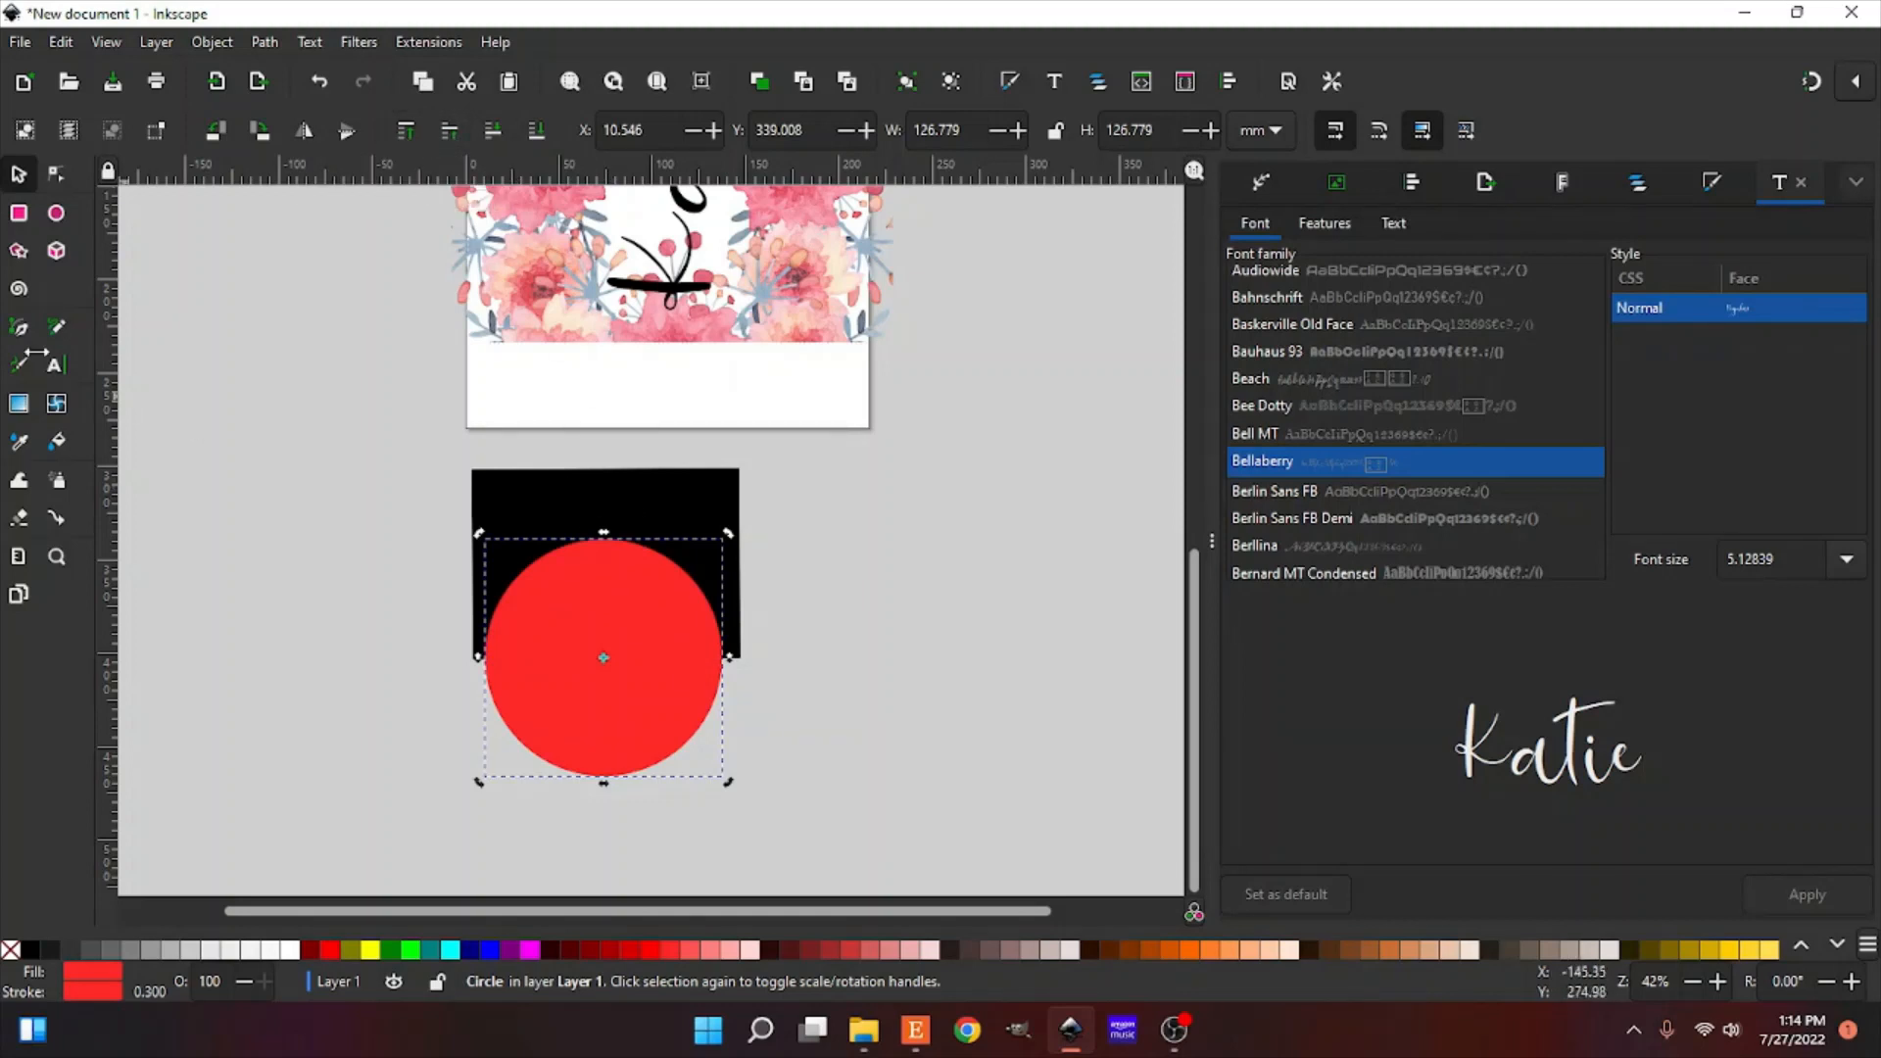
Step: Draw a small circle about 42 mm across beside the red circle and set its fill and stroke to #AC9393
{"action": "left_click", "coordinate": [57, 214]}
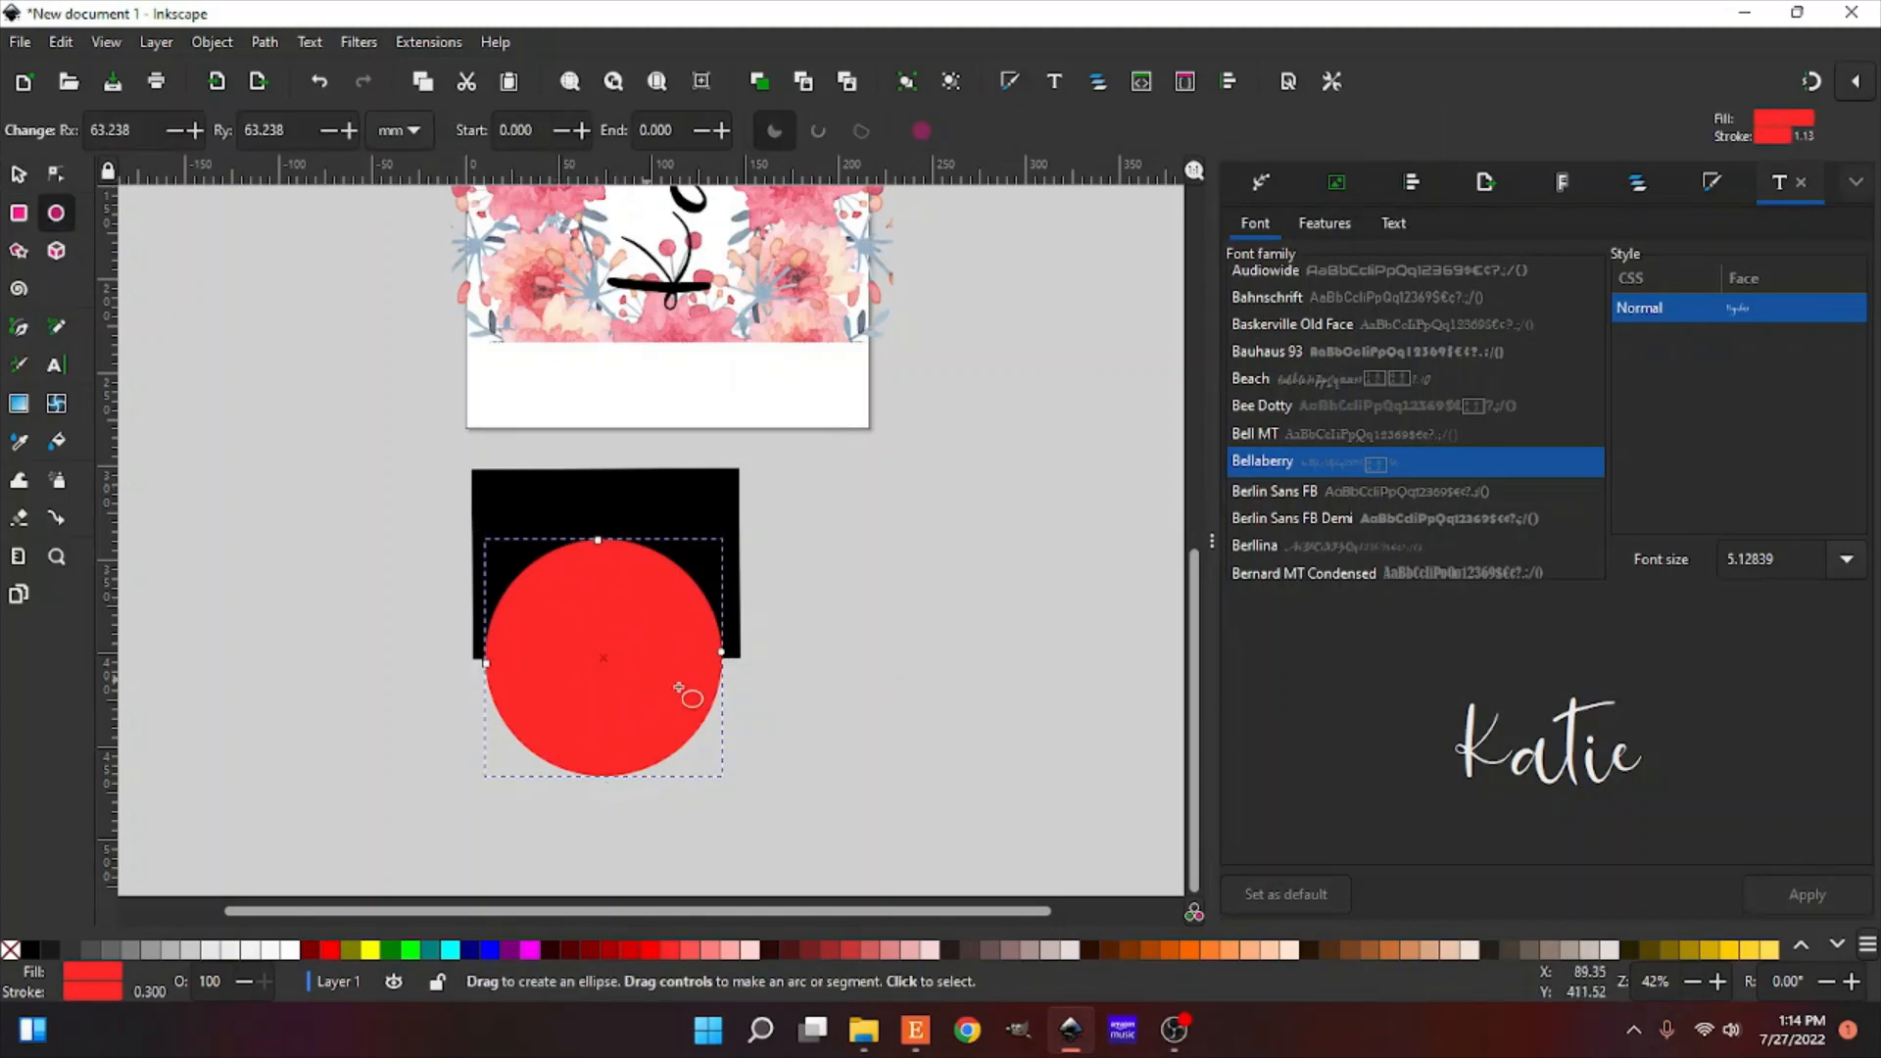
{"action": "left_click_drag", "start_coordinate": [818, 690], "coordinate": [897, 770]}
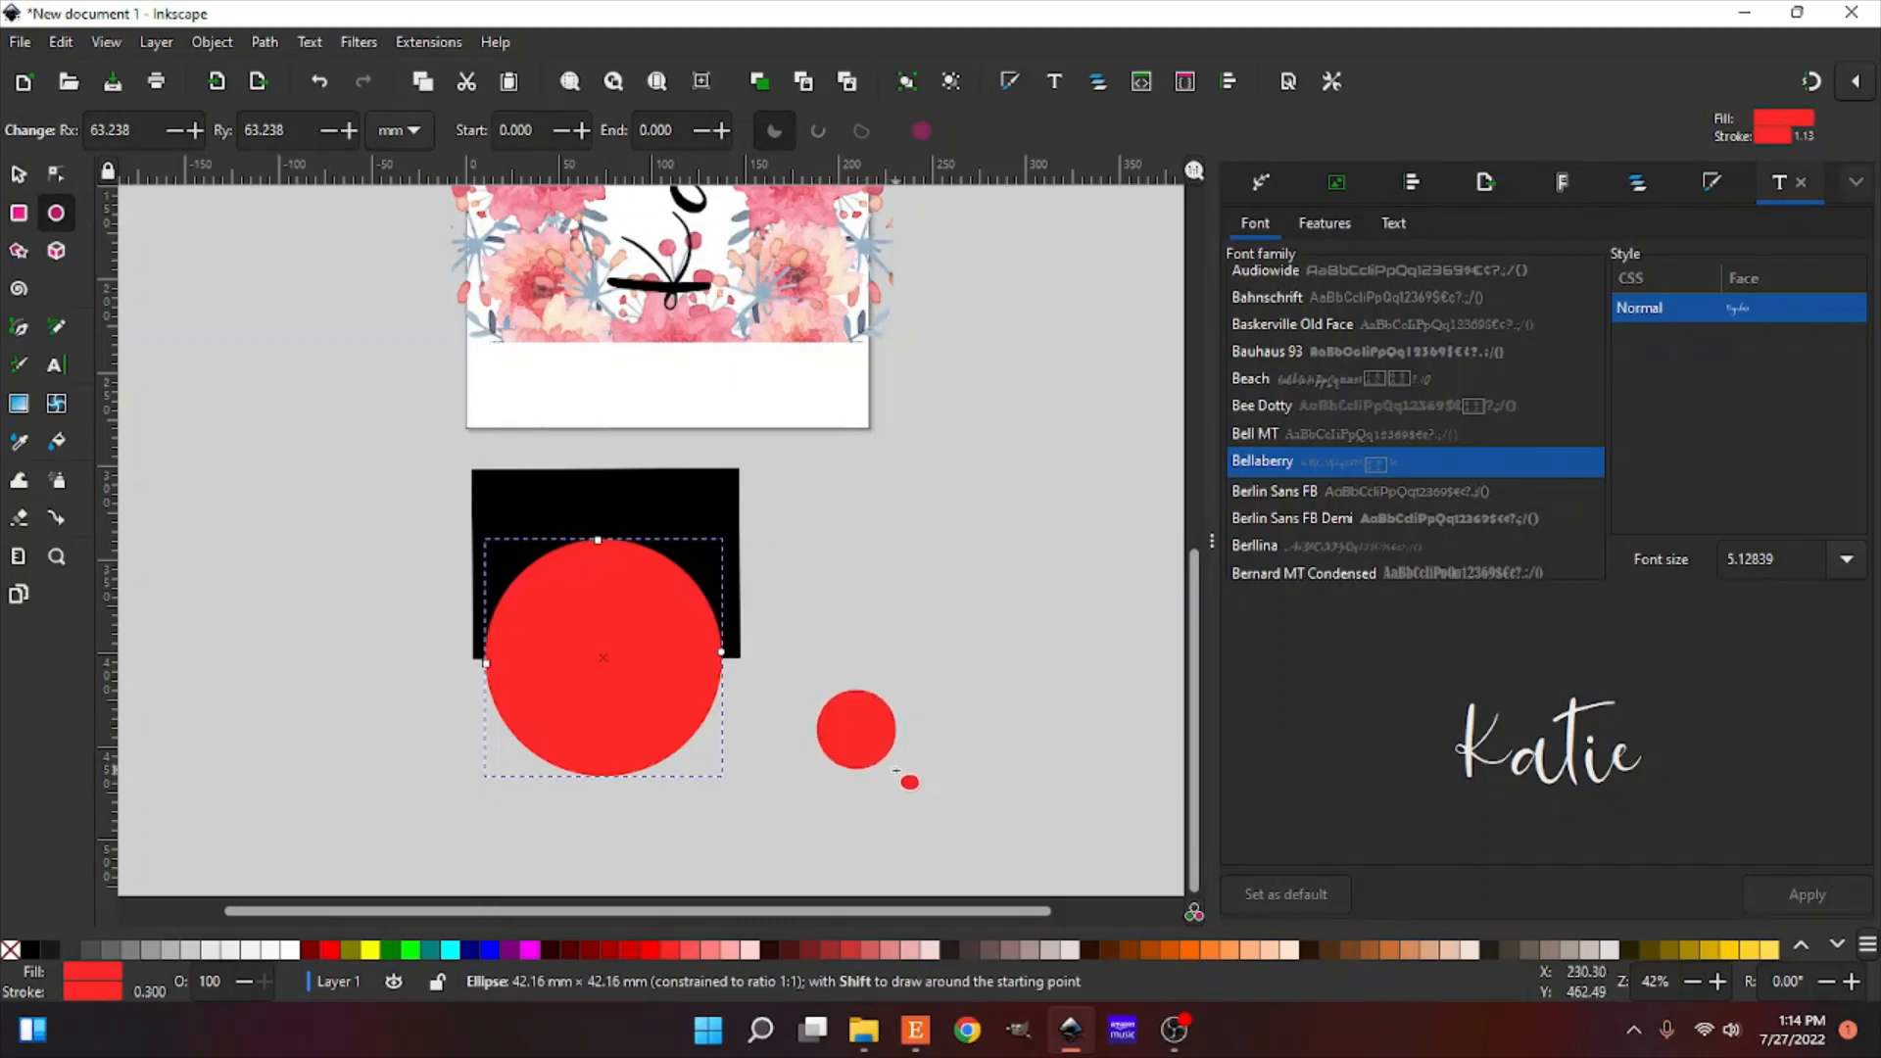
{"action": "left_click", "coordinate": [1037, 957]}
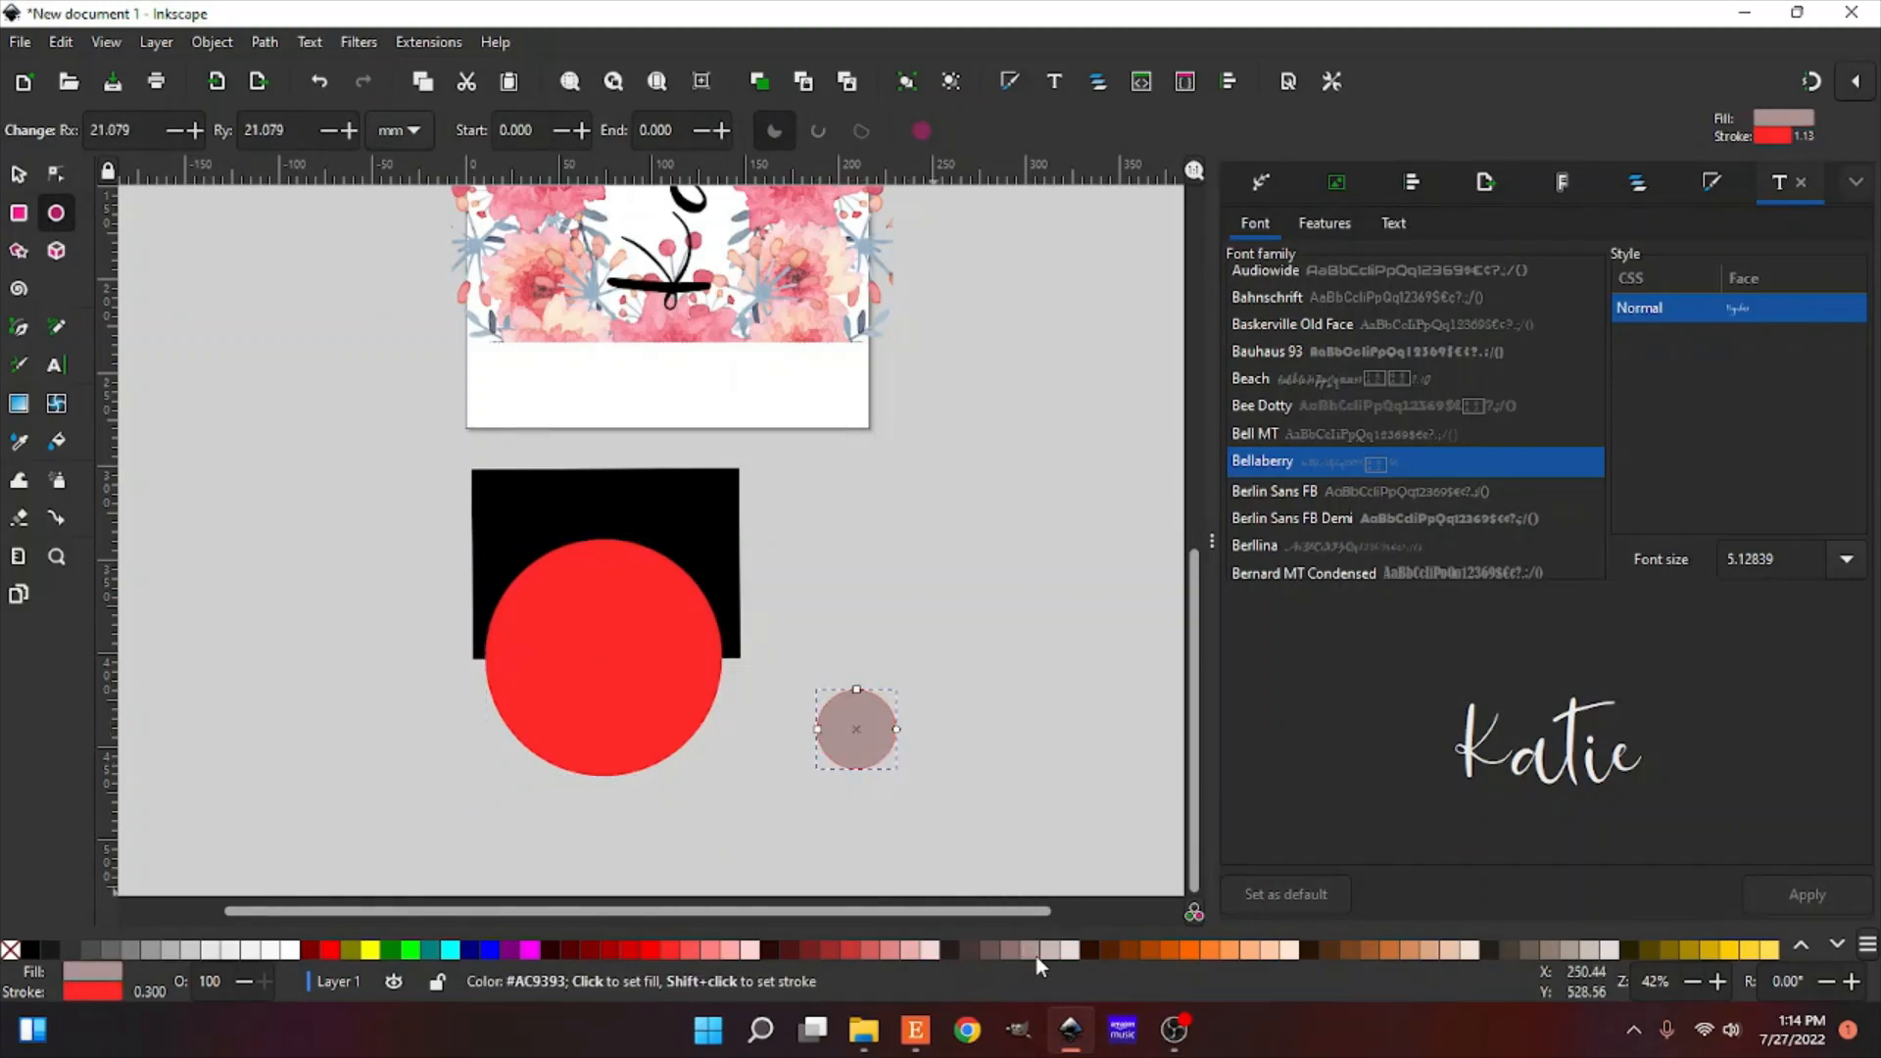
{"action": "left_click", "coordinate": [1037, 957], "text": "shift"}
{"action": "left_click", "coordinate": [17, 175]}
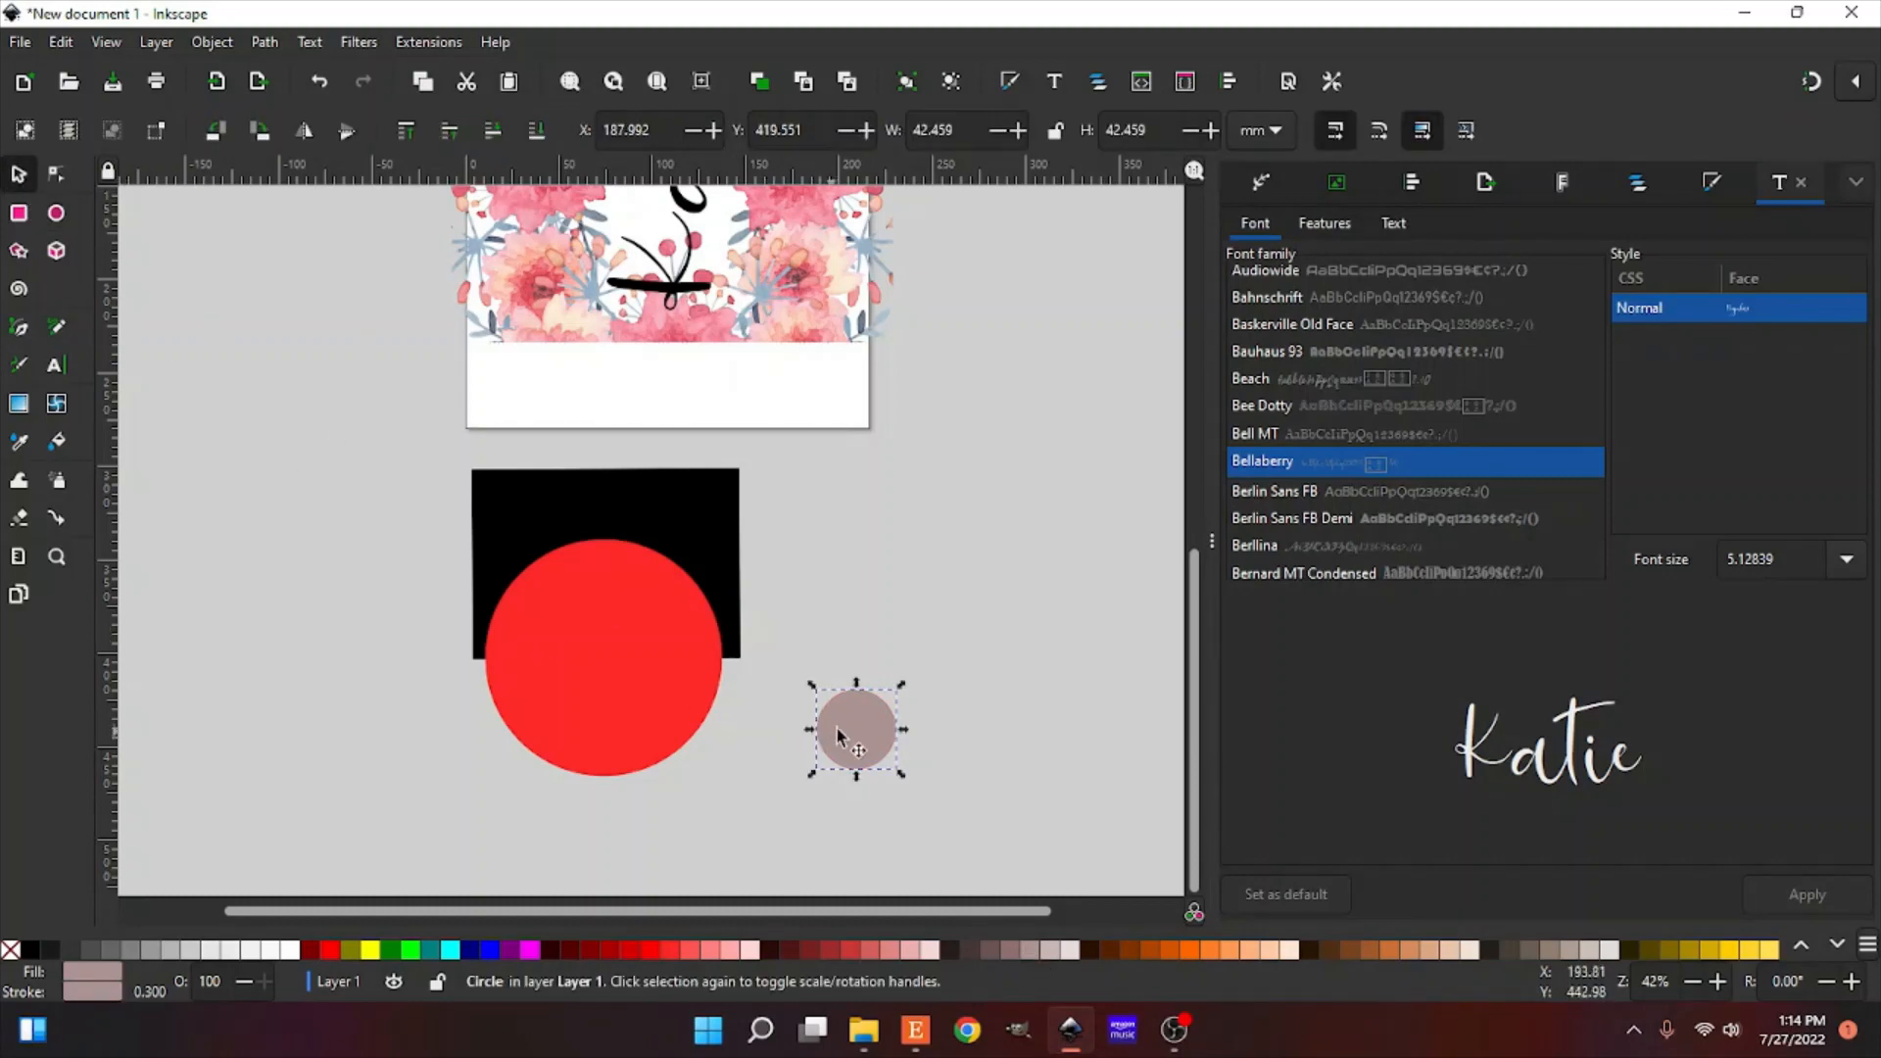
Step: Move the small circle onto the overlapping edges of the red circle and rectangle, and lower it one step and then to the bottom
{"action": "left_click_drag", "start_coordinate": [841, 743], "coordinate": [721, 608]}
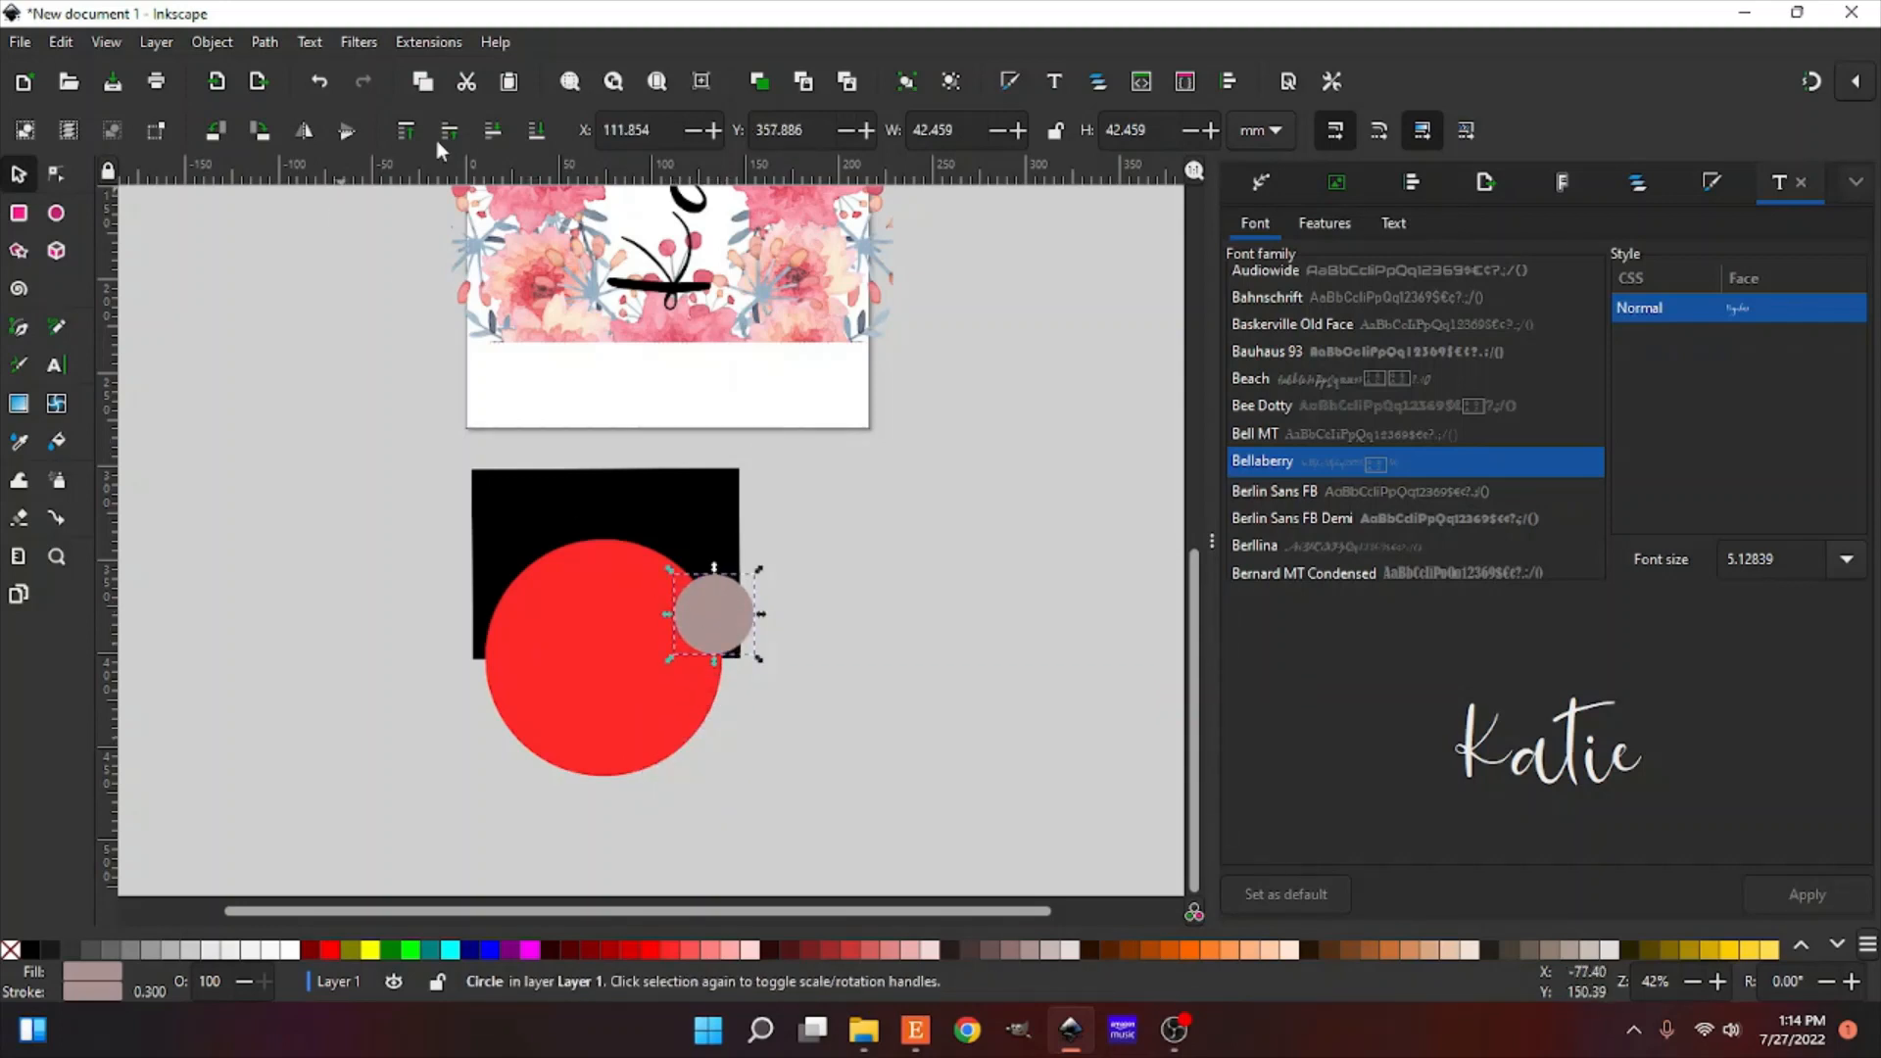
{"action": "left_click", "coordinate": [500, 129]}
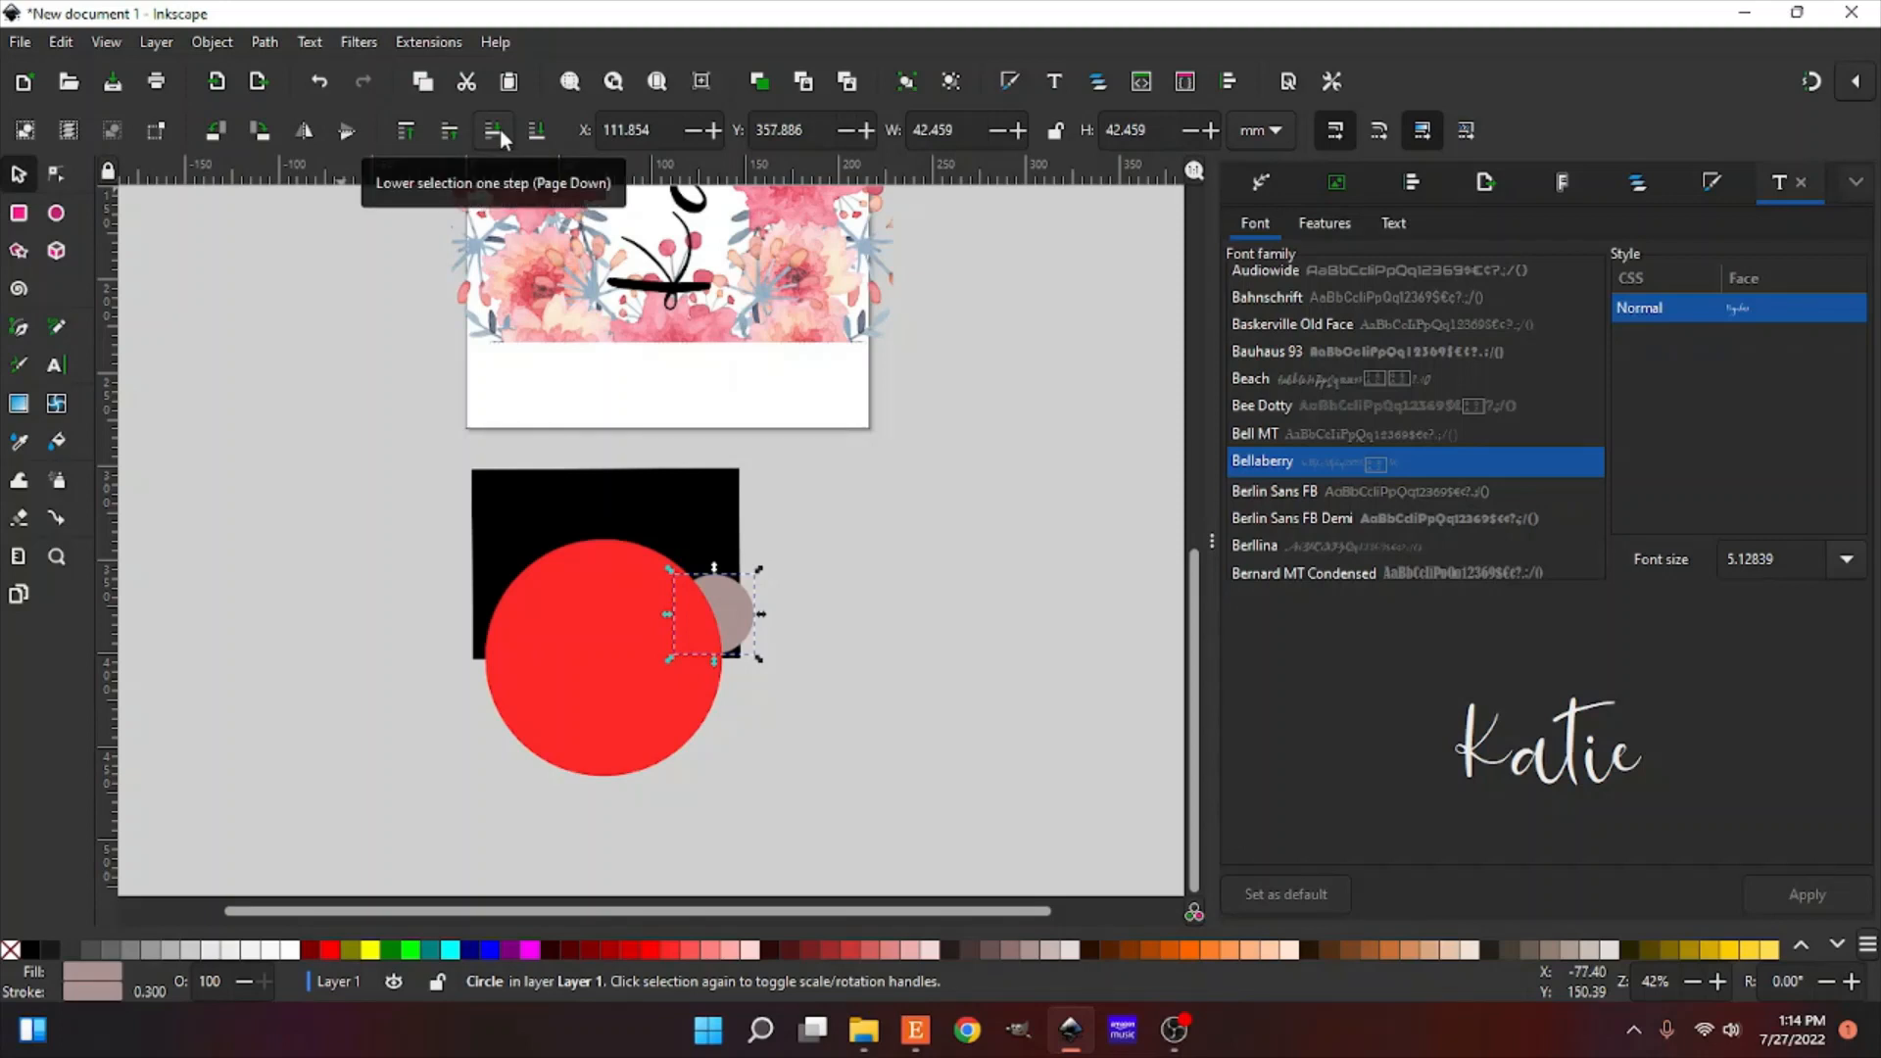
{"action": "left_click", "coordinate": [536, 130]}
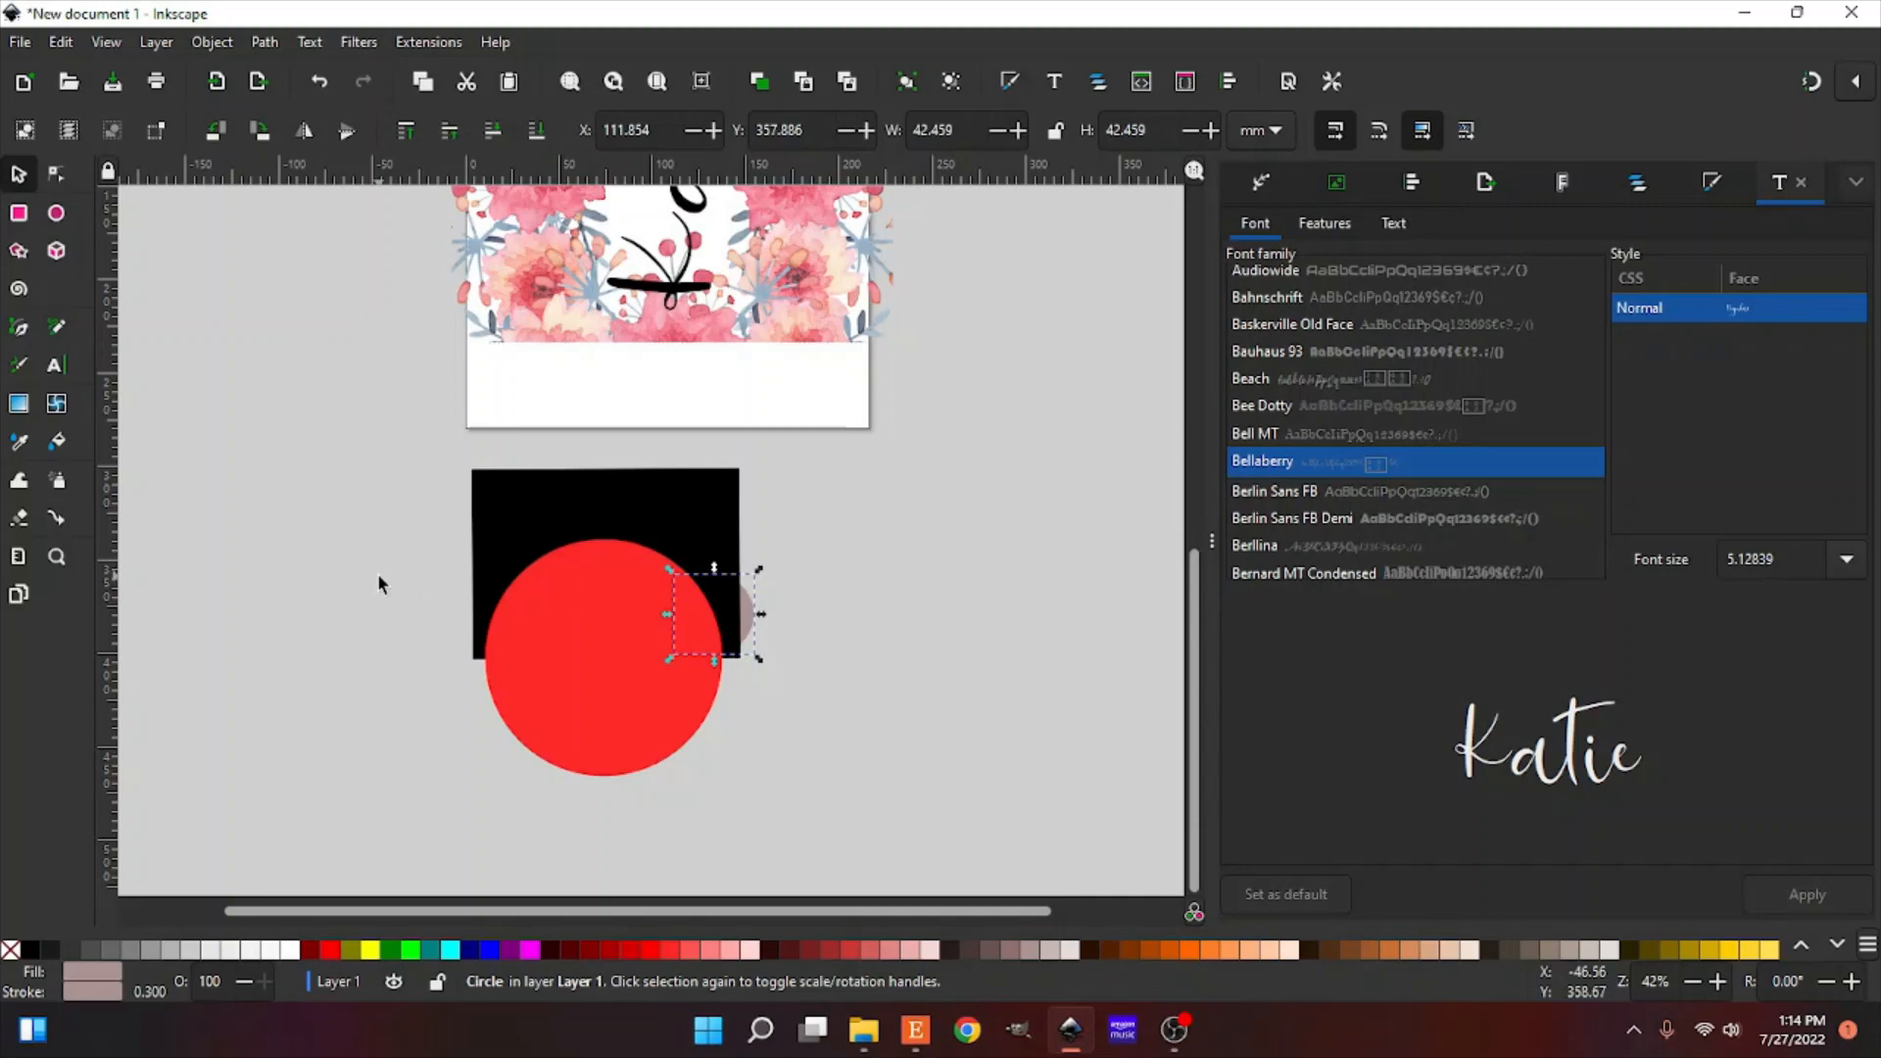
Step: Draw a closed freehand blob with the Pencil tool on the empty canvas right of the shapes and set its smoothing to 52.50
{"action": "scroll", "coordinate": [380, 585], "scroll_direction": "down", "scroll_amount": 2}
{"action": "scroll", "coordinate": [382, 584], "scroll_direction": "down", "scroll_amount": 2}
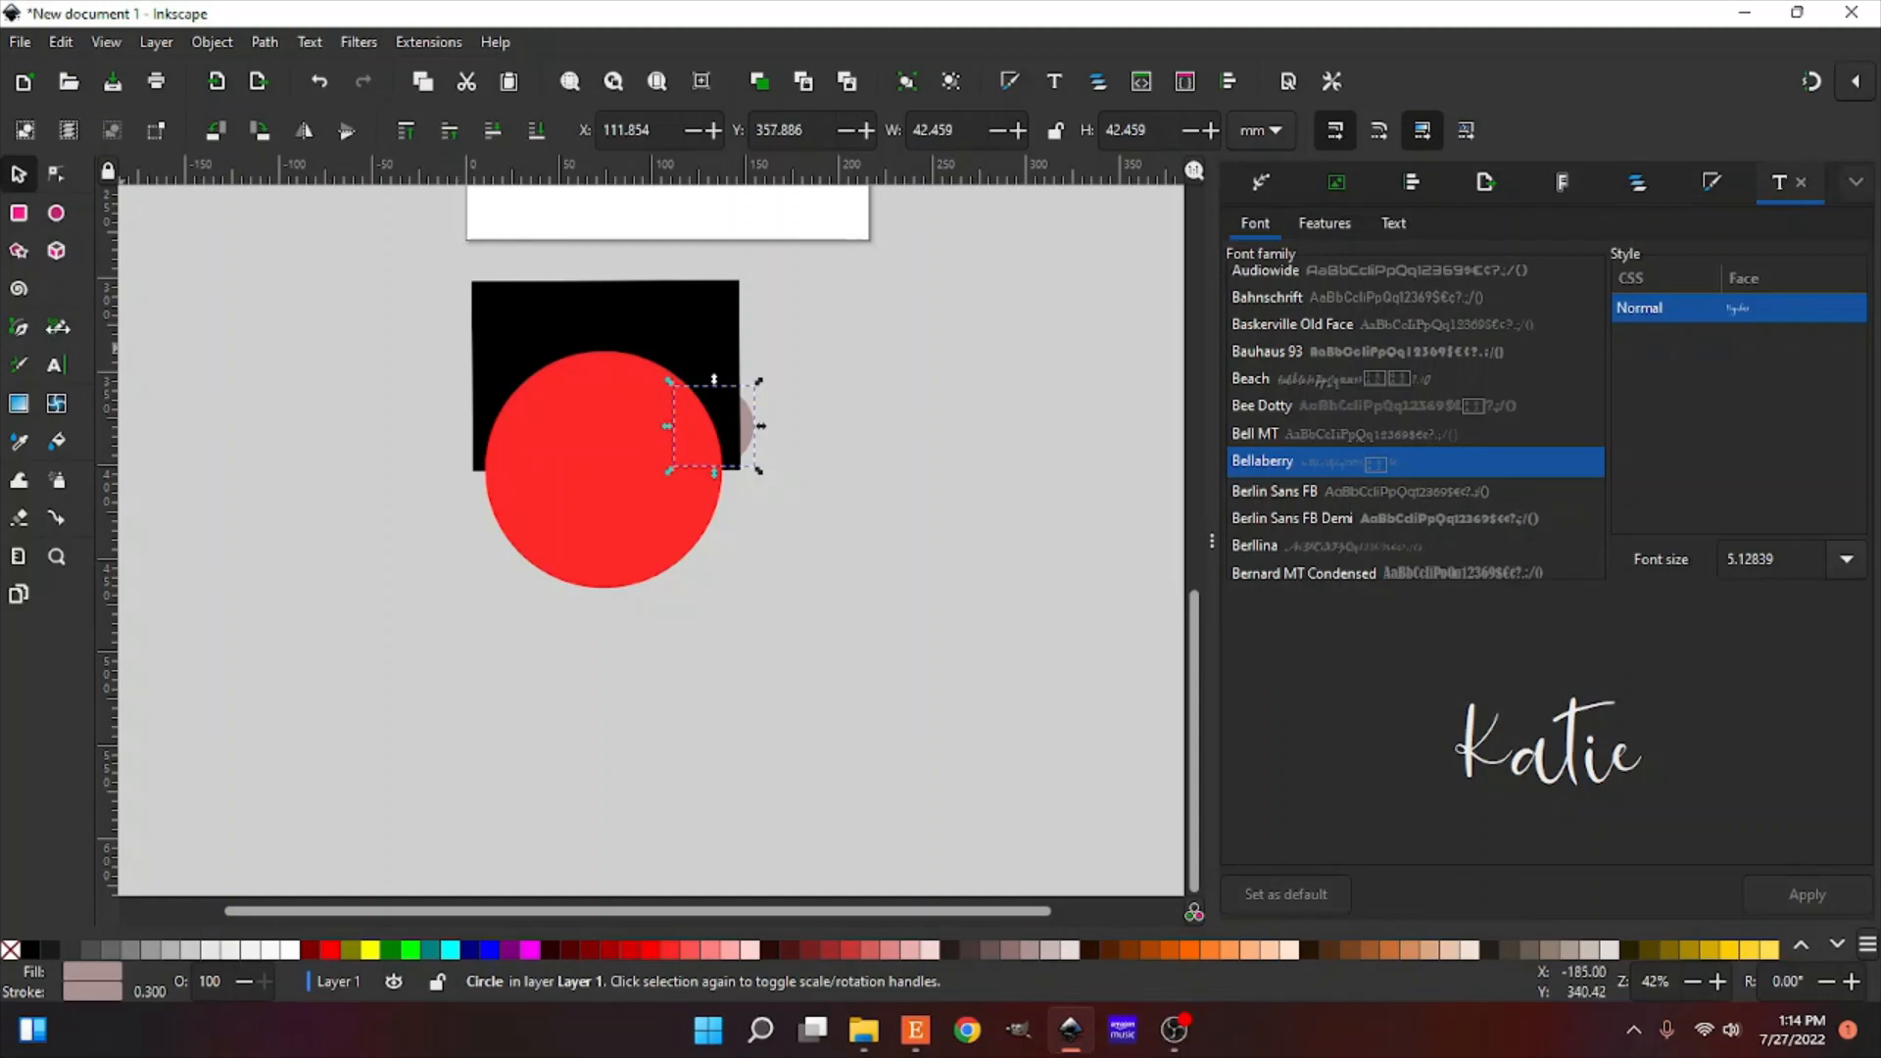
{"action": "left_click", "coordinate": [58, 333]}
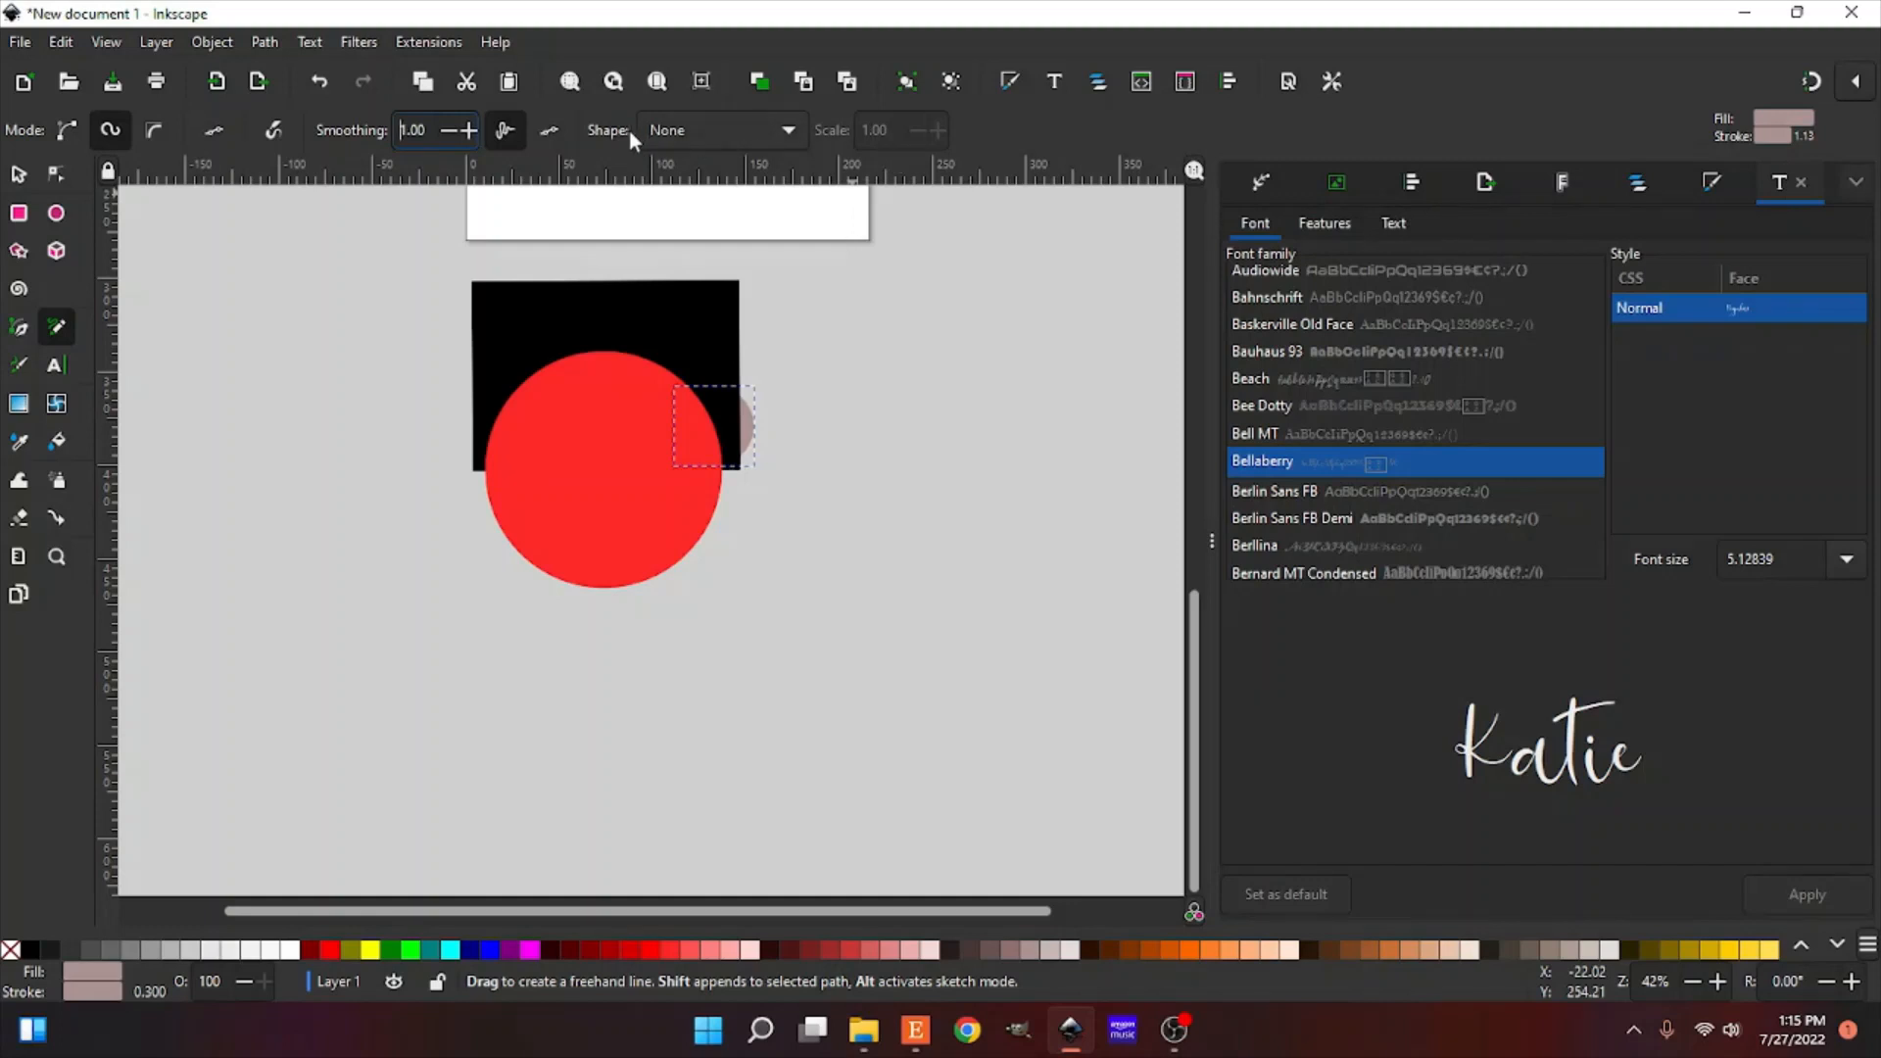
{"action": "mouse_move", "coordinate": [887, 659]}
{"action": "left_mouse_down"}
{"action": "mouse_move", "coordinate": [936, 562]}
{"action": "mouse_move", "coordinate": [998, 606]}
{"action": "mouse_move", "coordinate": [977, 672]}
{"action": "mouse_move", "coordinate": [886, 730]}
{"action": "mouse_move", "coordinate": [887, 661]}
{"action": "left_mouse_up"}
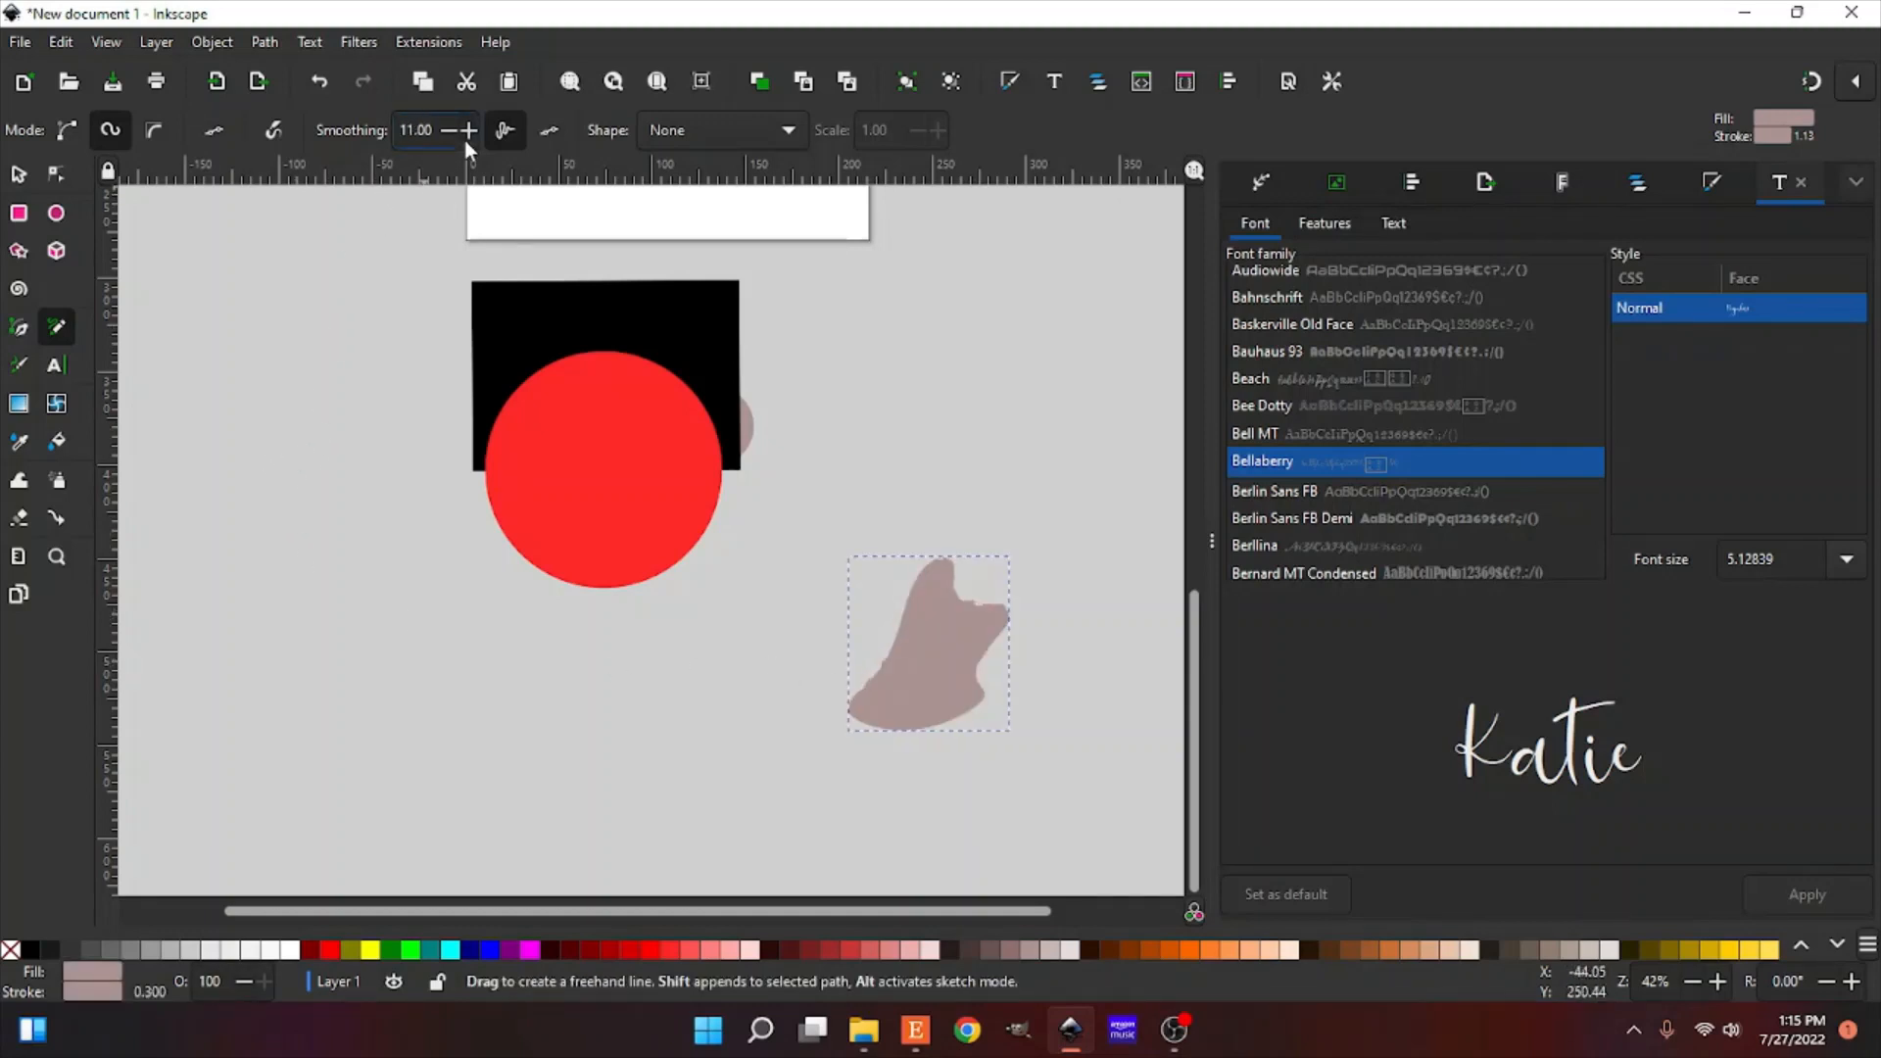
{"action": "scroll", "coordinate": [465, 139], "scroll_direction": "up", "scroll_amount": 15}
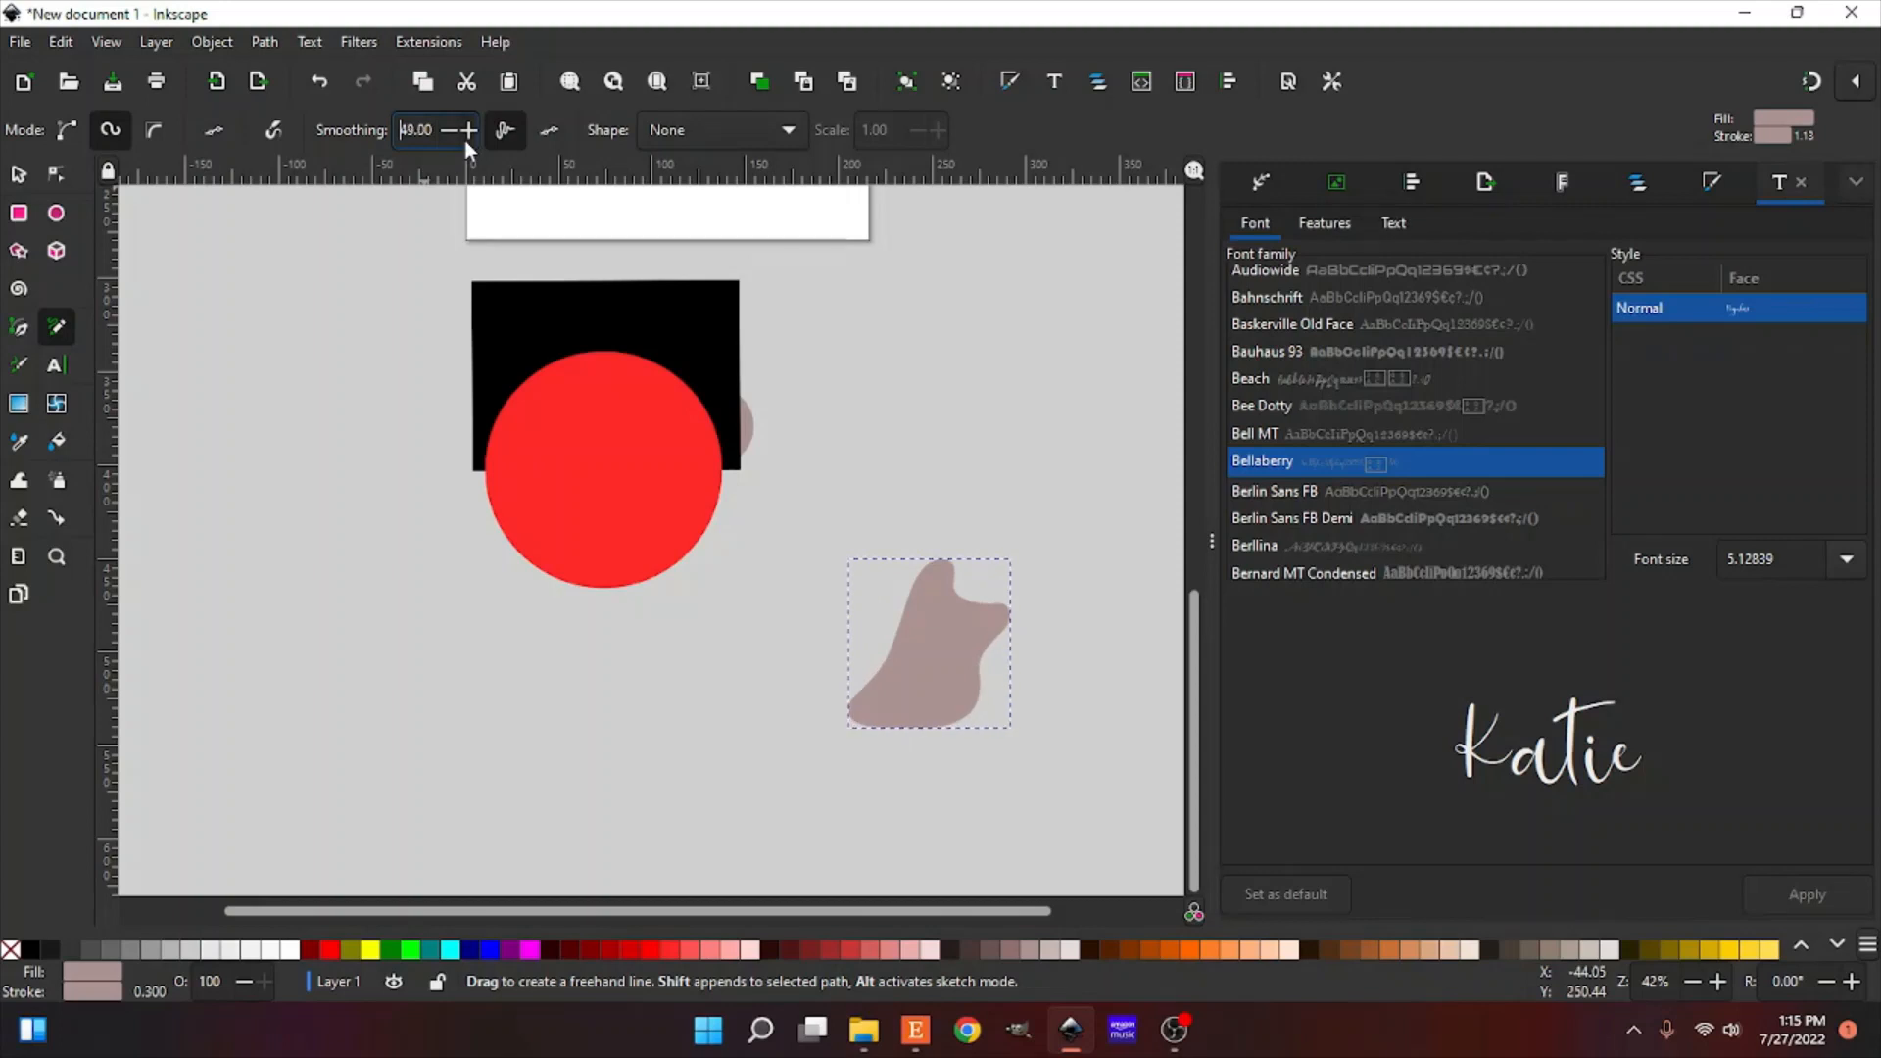
{"action": "scroll", "coordinate": [464, 139], "scroll_direction": "up", "scroll_amount": 2}
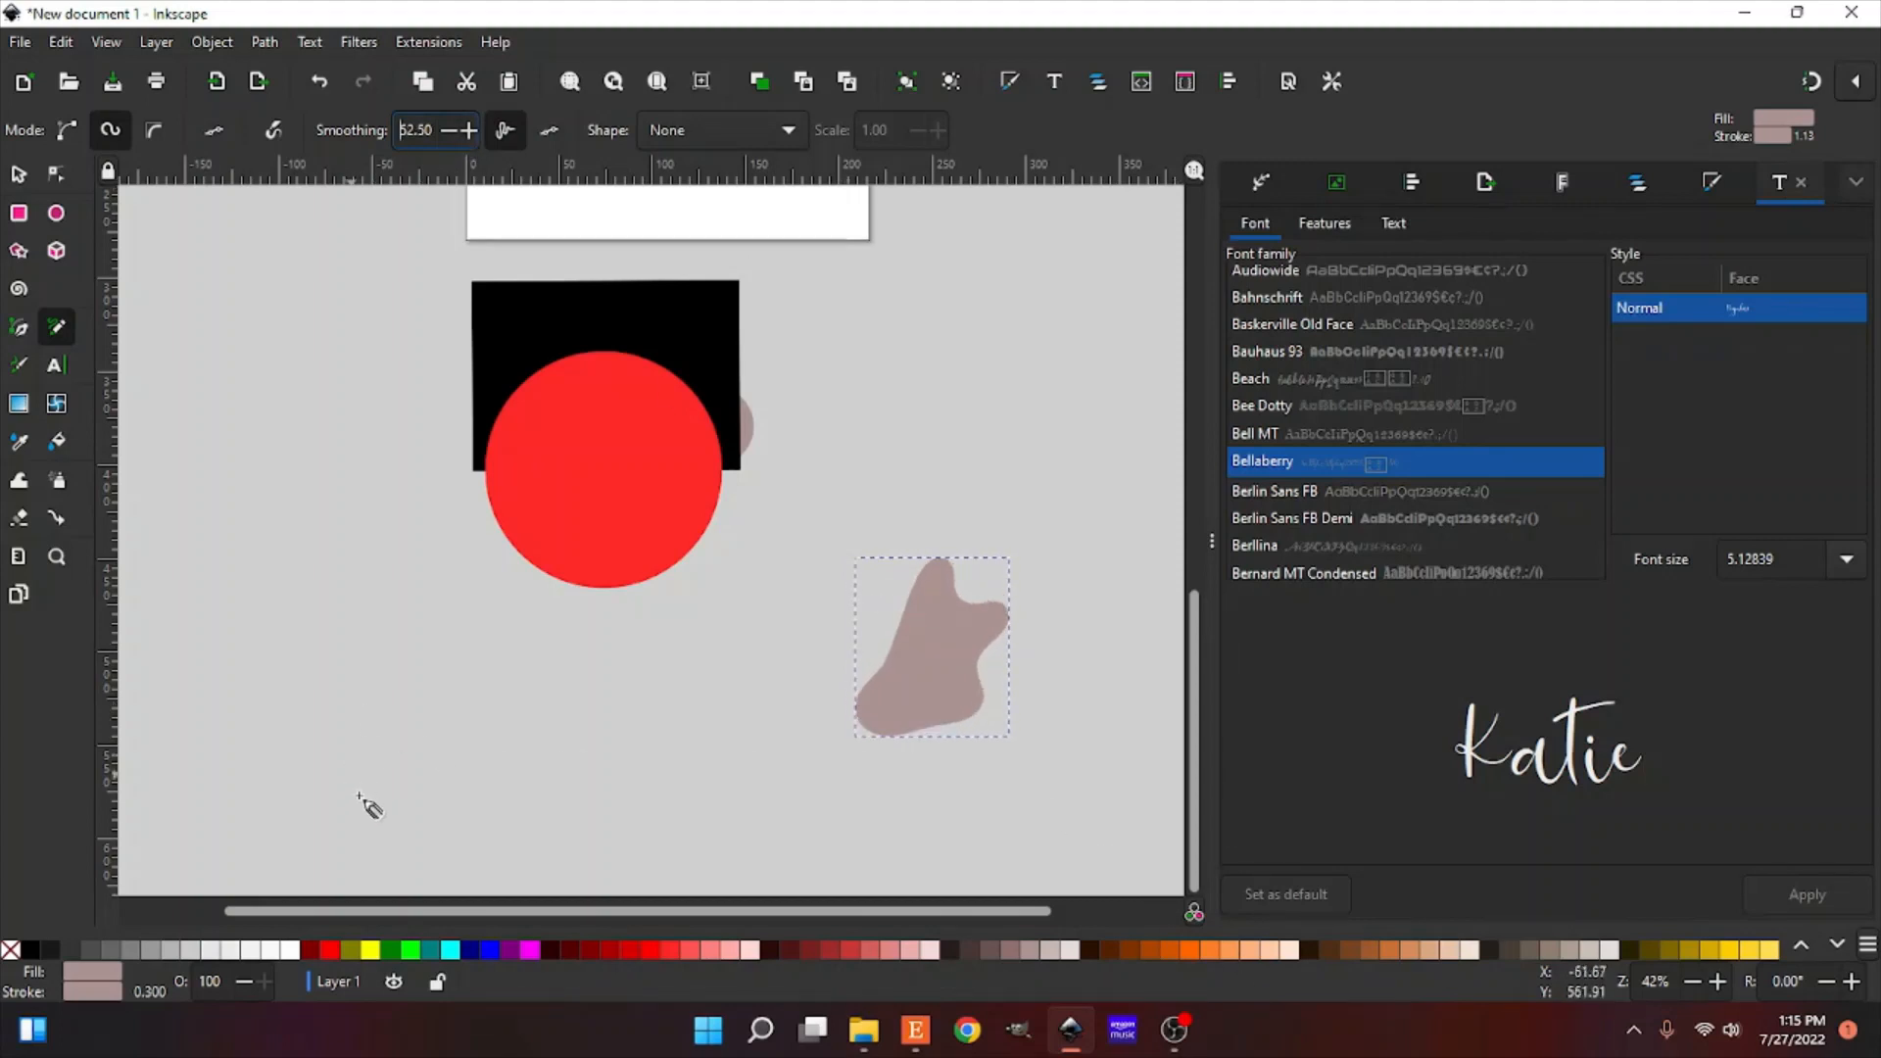
Step: Draw a curved freehand stroke about 61 mm wide and 119 mm high on the empty canvas left of the red circle
{"action": "mouse_move", "coordinate": [231, 688]}
{"action": "left_mouse_down"}
{"action": "mouse_move", "coordinate": [303, 499]}
{"action": "mouse_move", "coordinate": [345, 474]}
{"action": "left_mouse_up"}
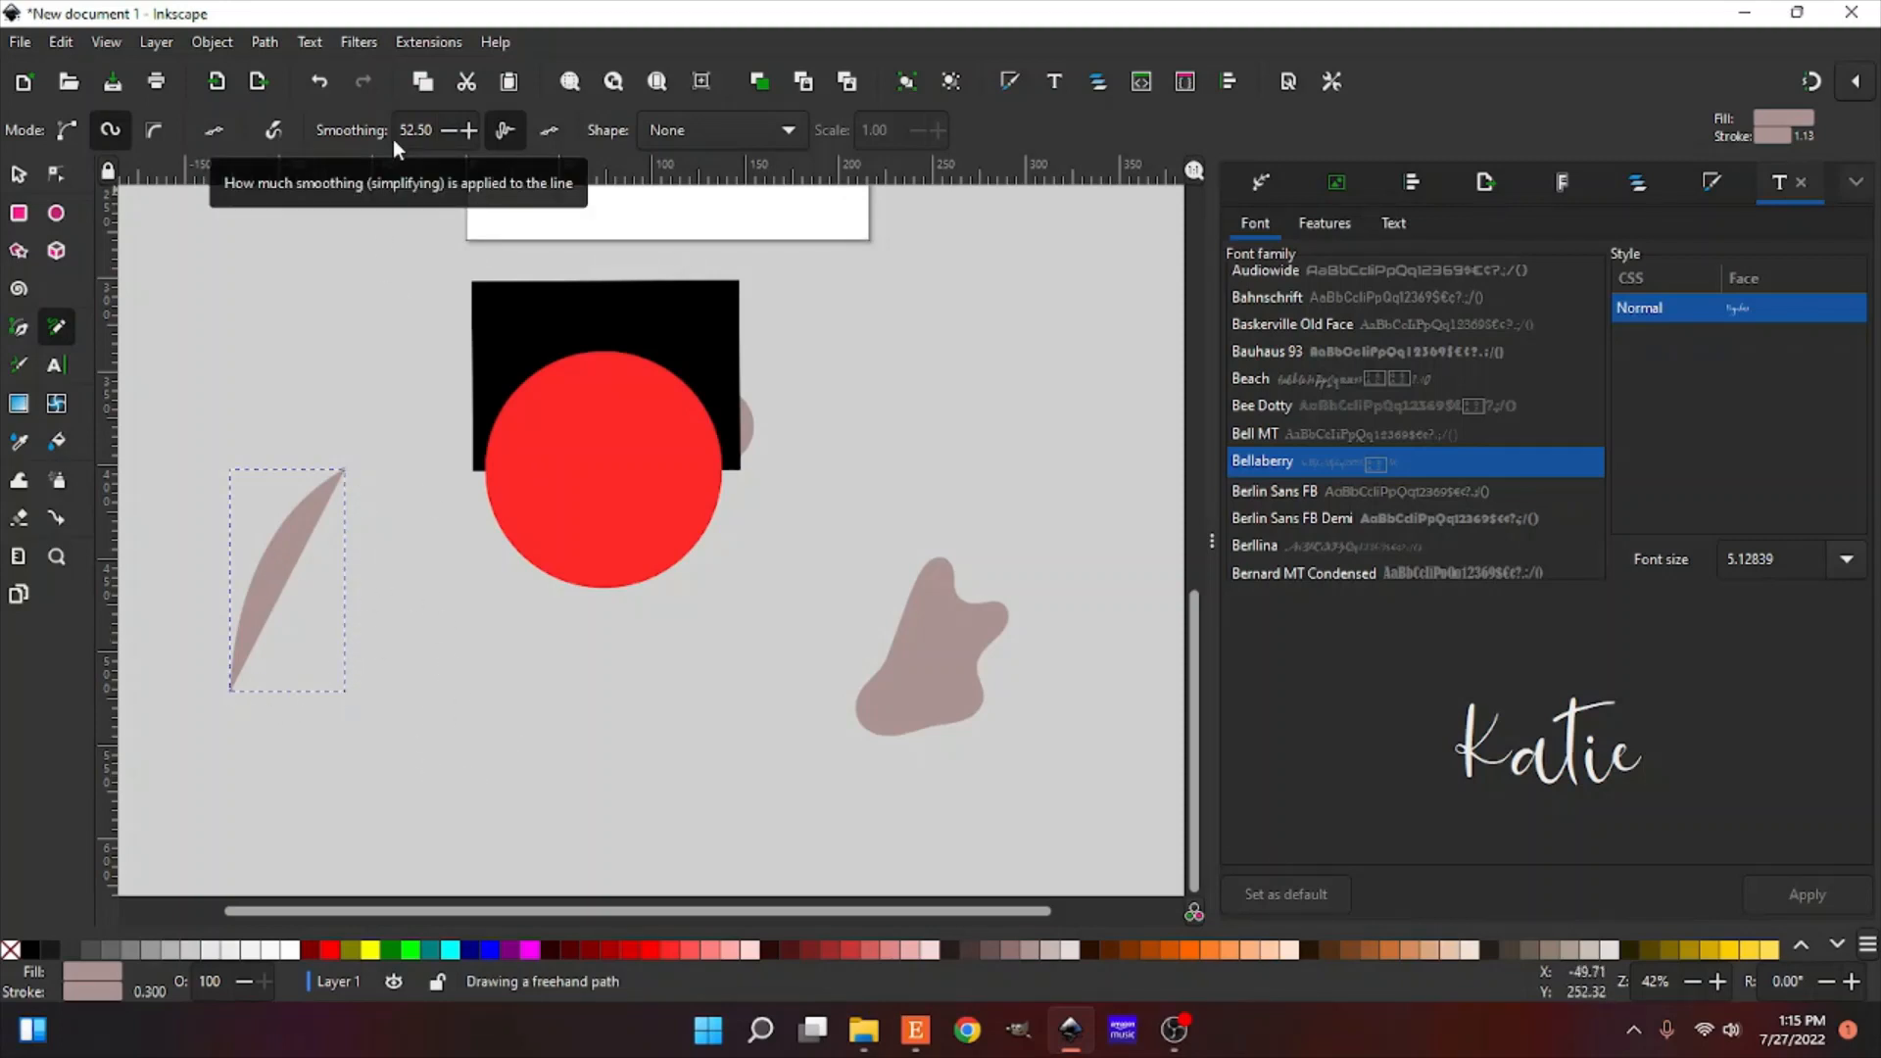
Step: Apply the large circle's red to the crescent's fill with the Color Picker (Dropper) tool
{"action": "scroll", "coordinate": [521, 654], "scroll_direction": "down", "scroll_amount": 2}
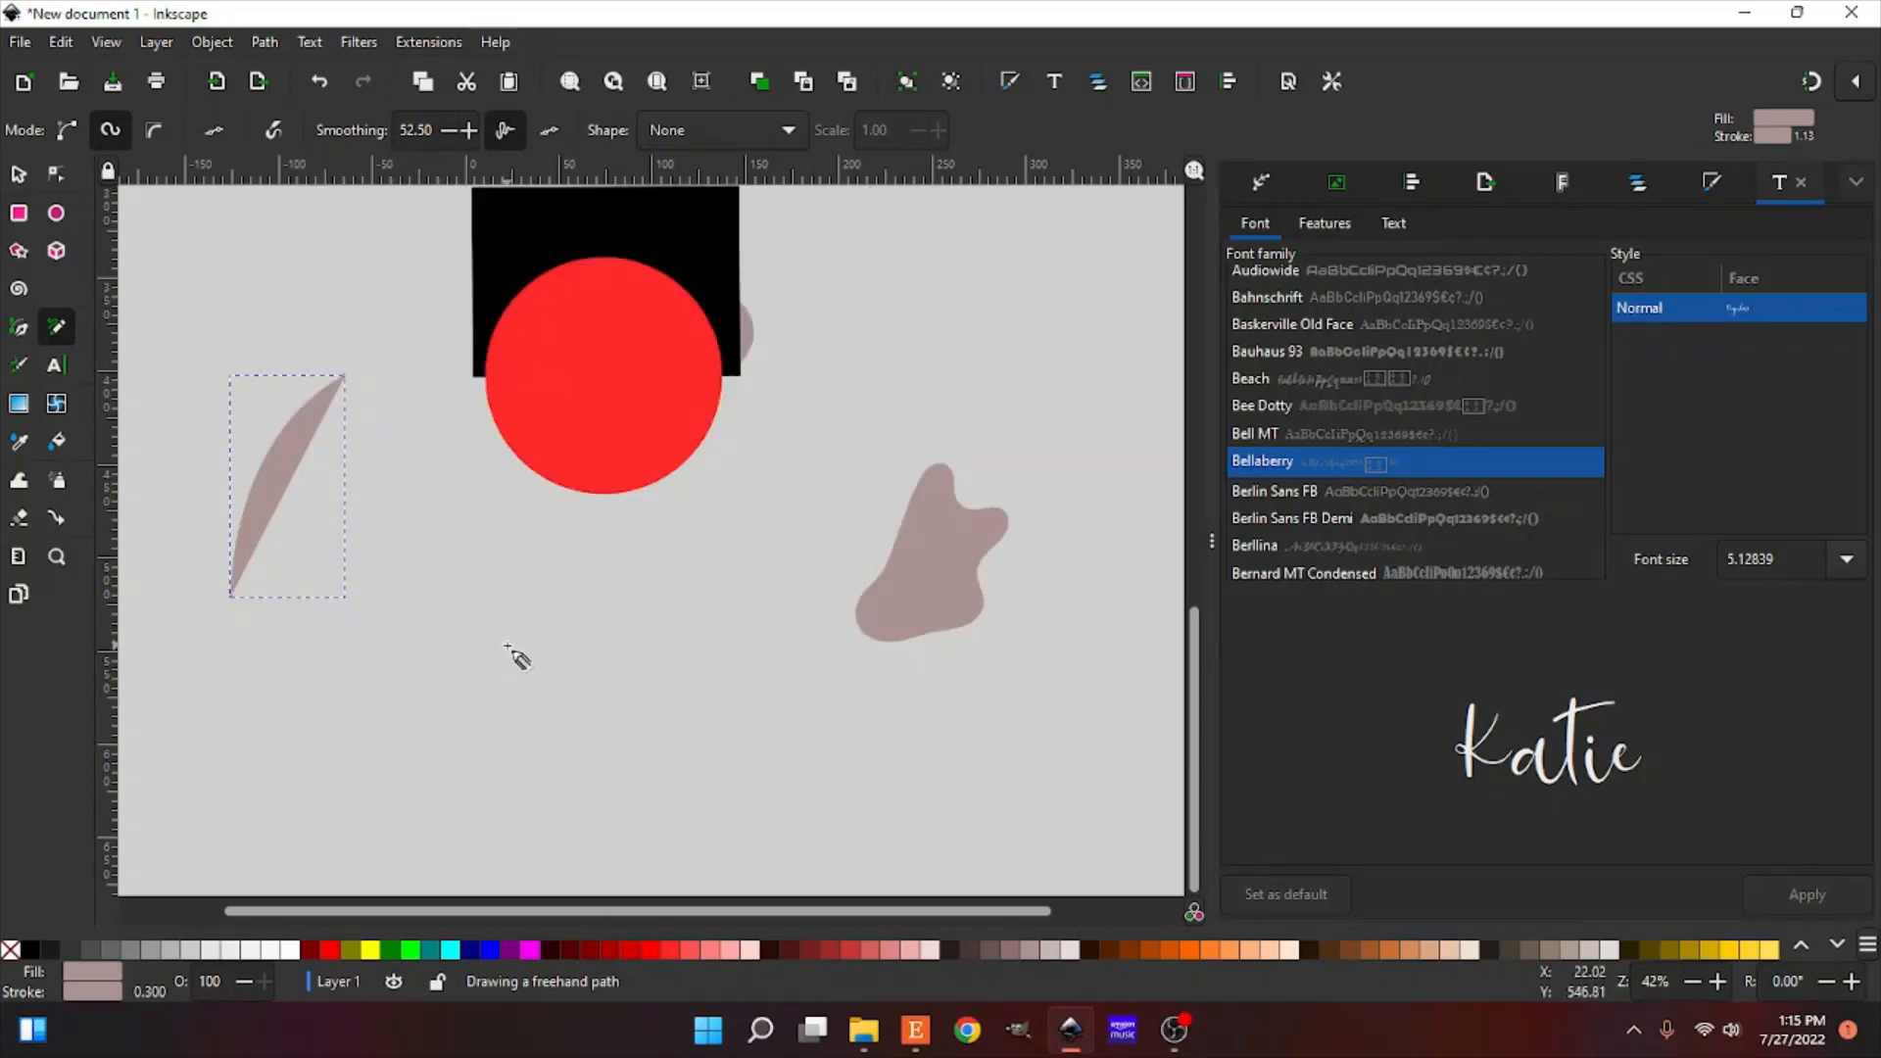
{"action": "left_click", "coordinate": [19, 444]}
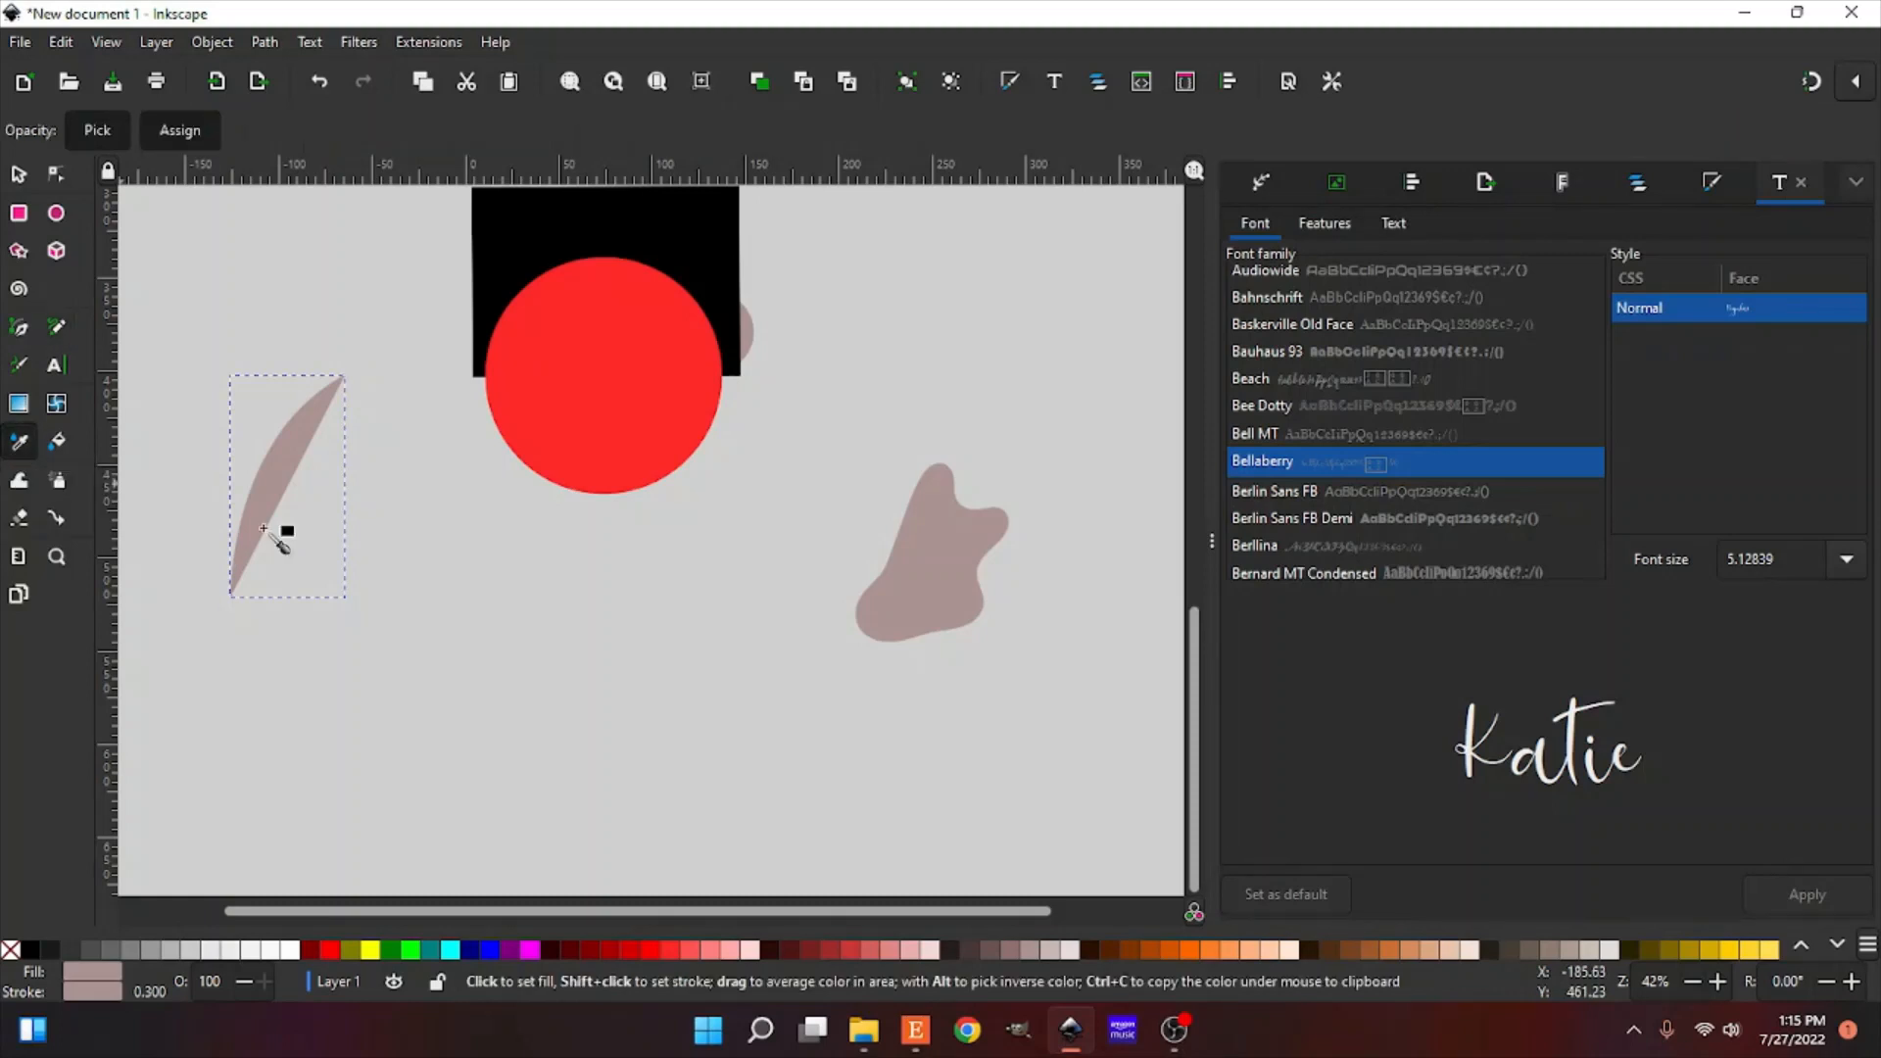
{"action": "scroll", "coordinate": [642, 706], "scroll_direction": "up", "scroll_amount": 4}
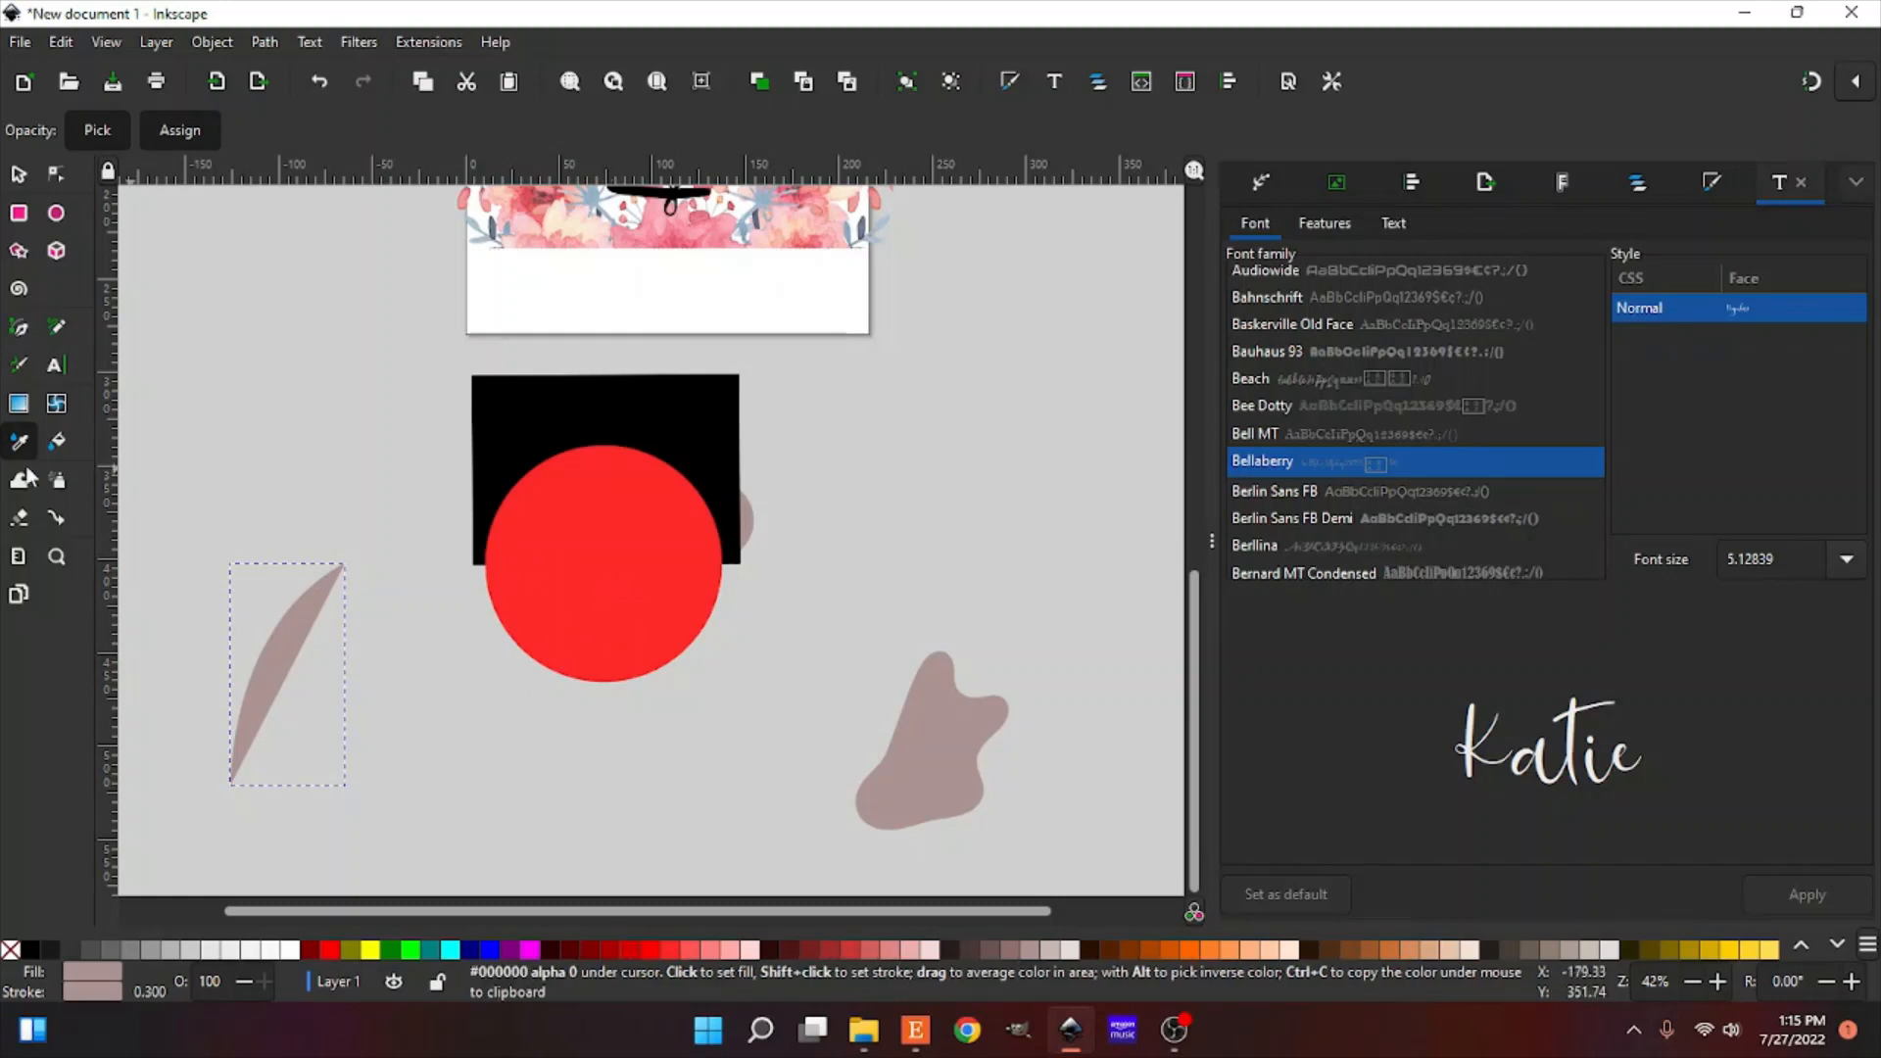
{"action": "left_click", "coordinate": [656, 632]}
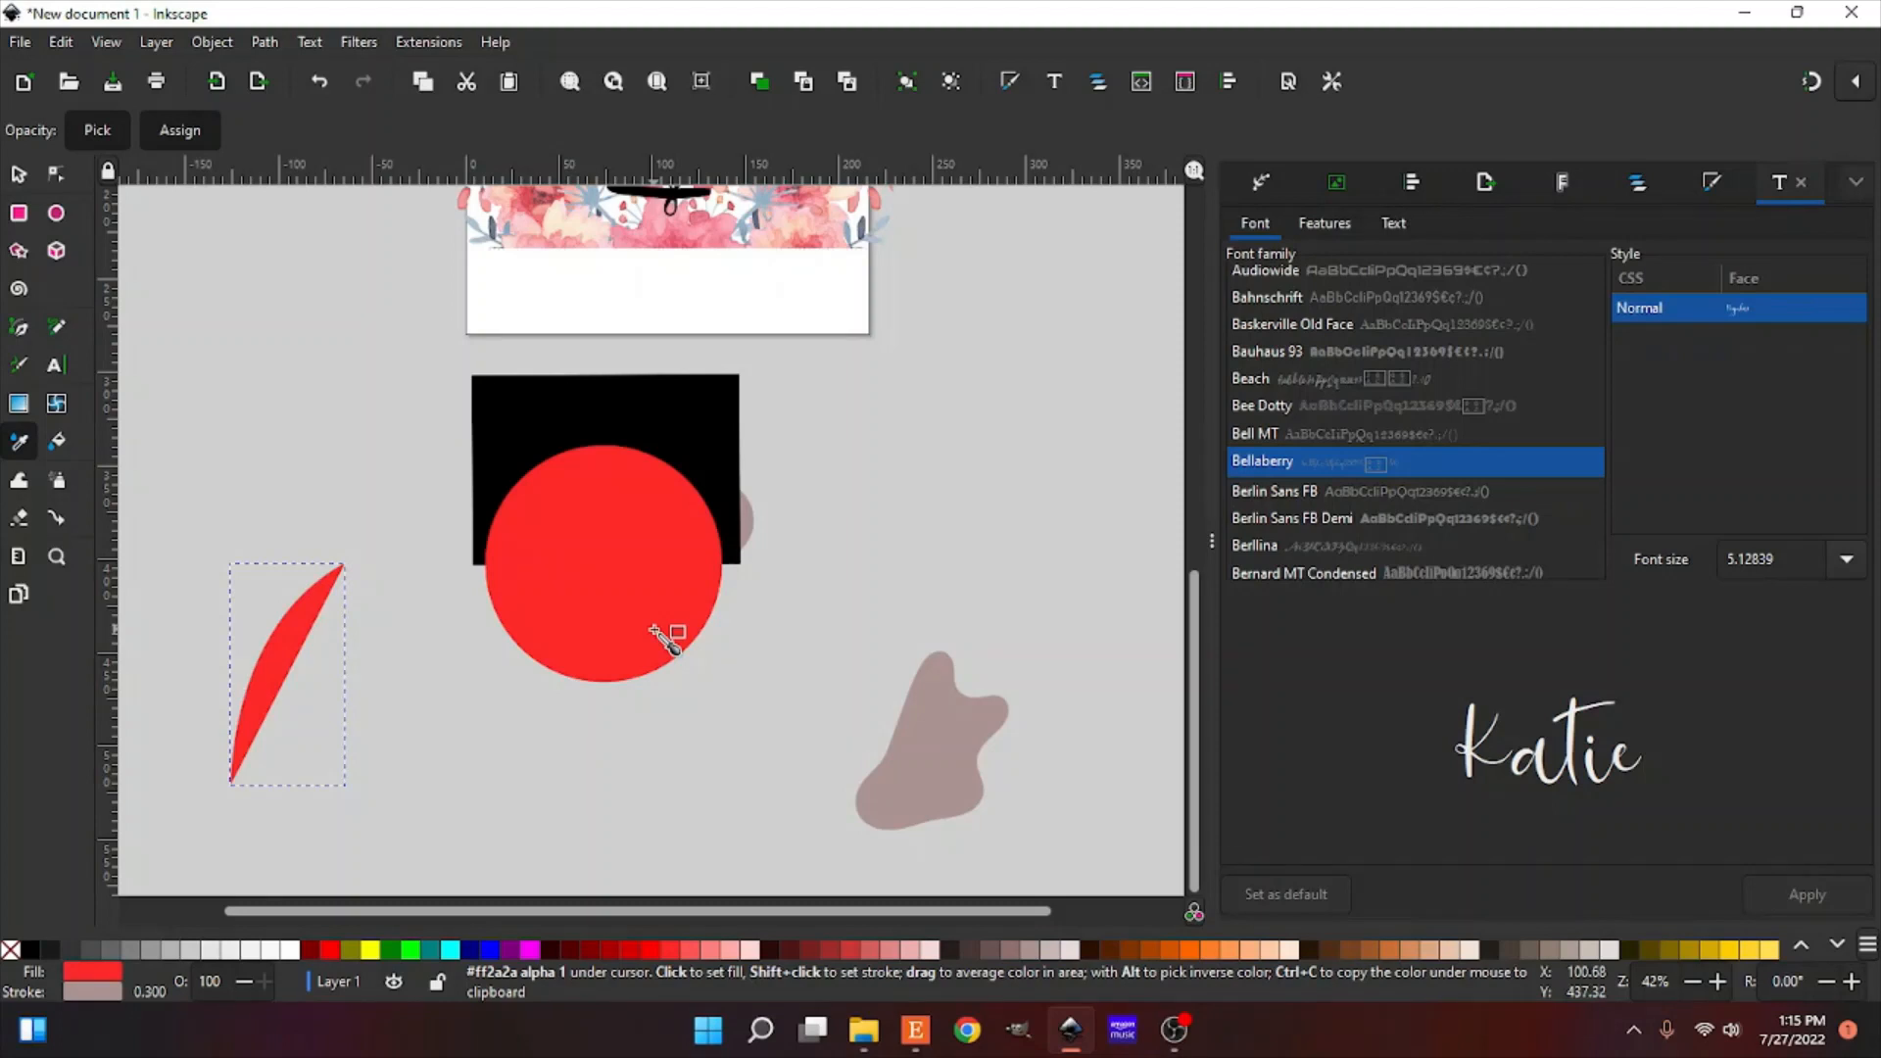
Step: Set the crescent's fill to Blue (#0000FF) and paint the large red circle's area with the same blue using the Paint Bucket
{"action": "left_click", "coordinate": [59, 443]}
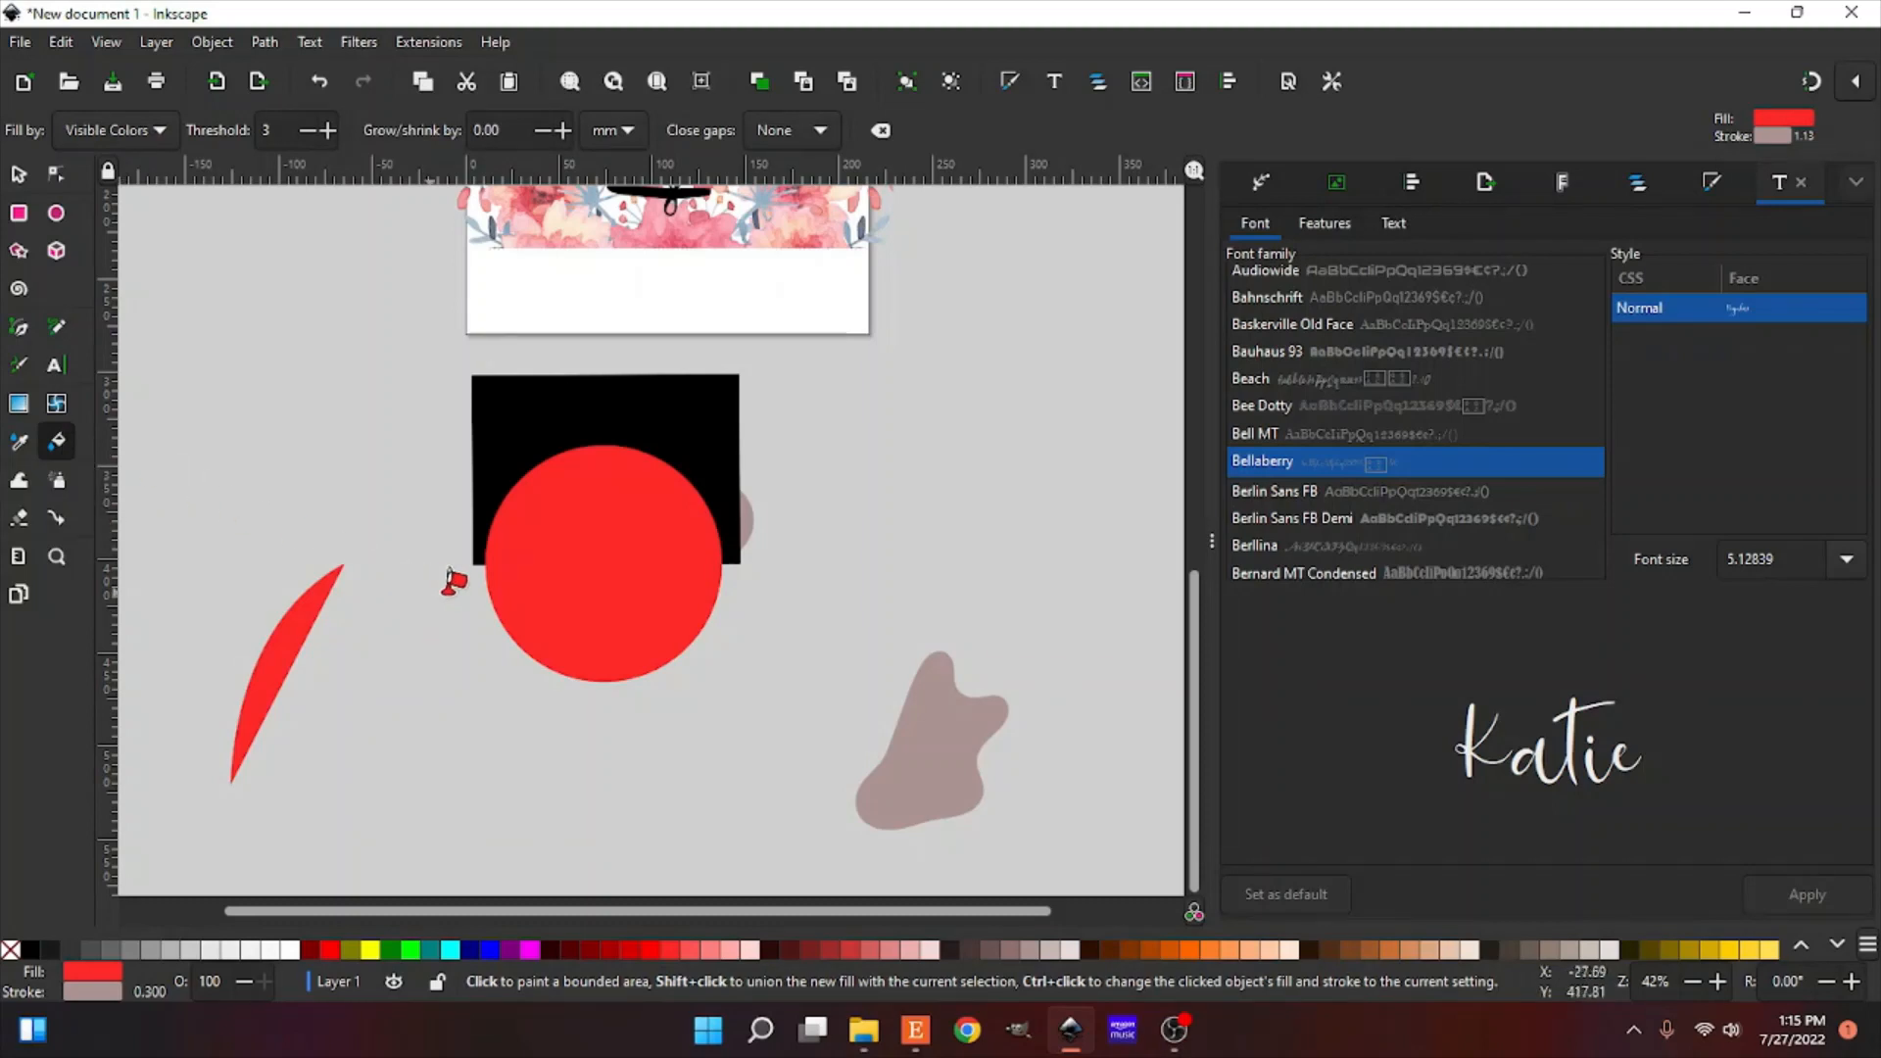
{"action": "left_click", "coordinate": [490, 948]}
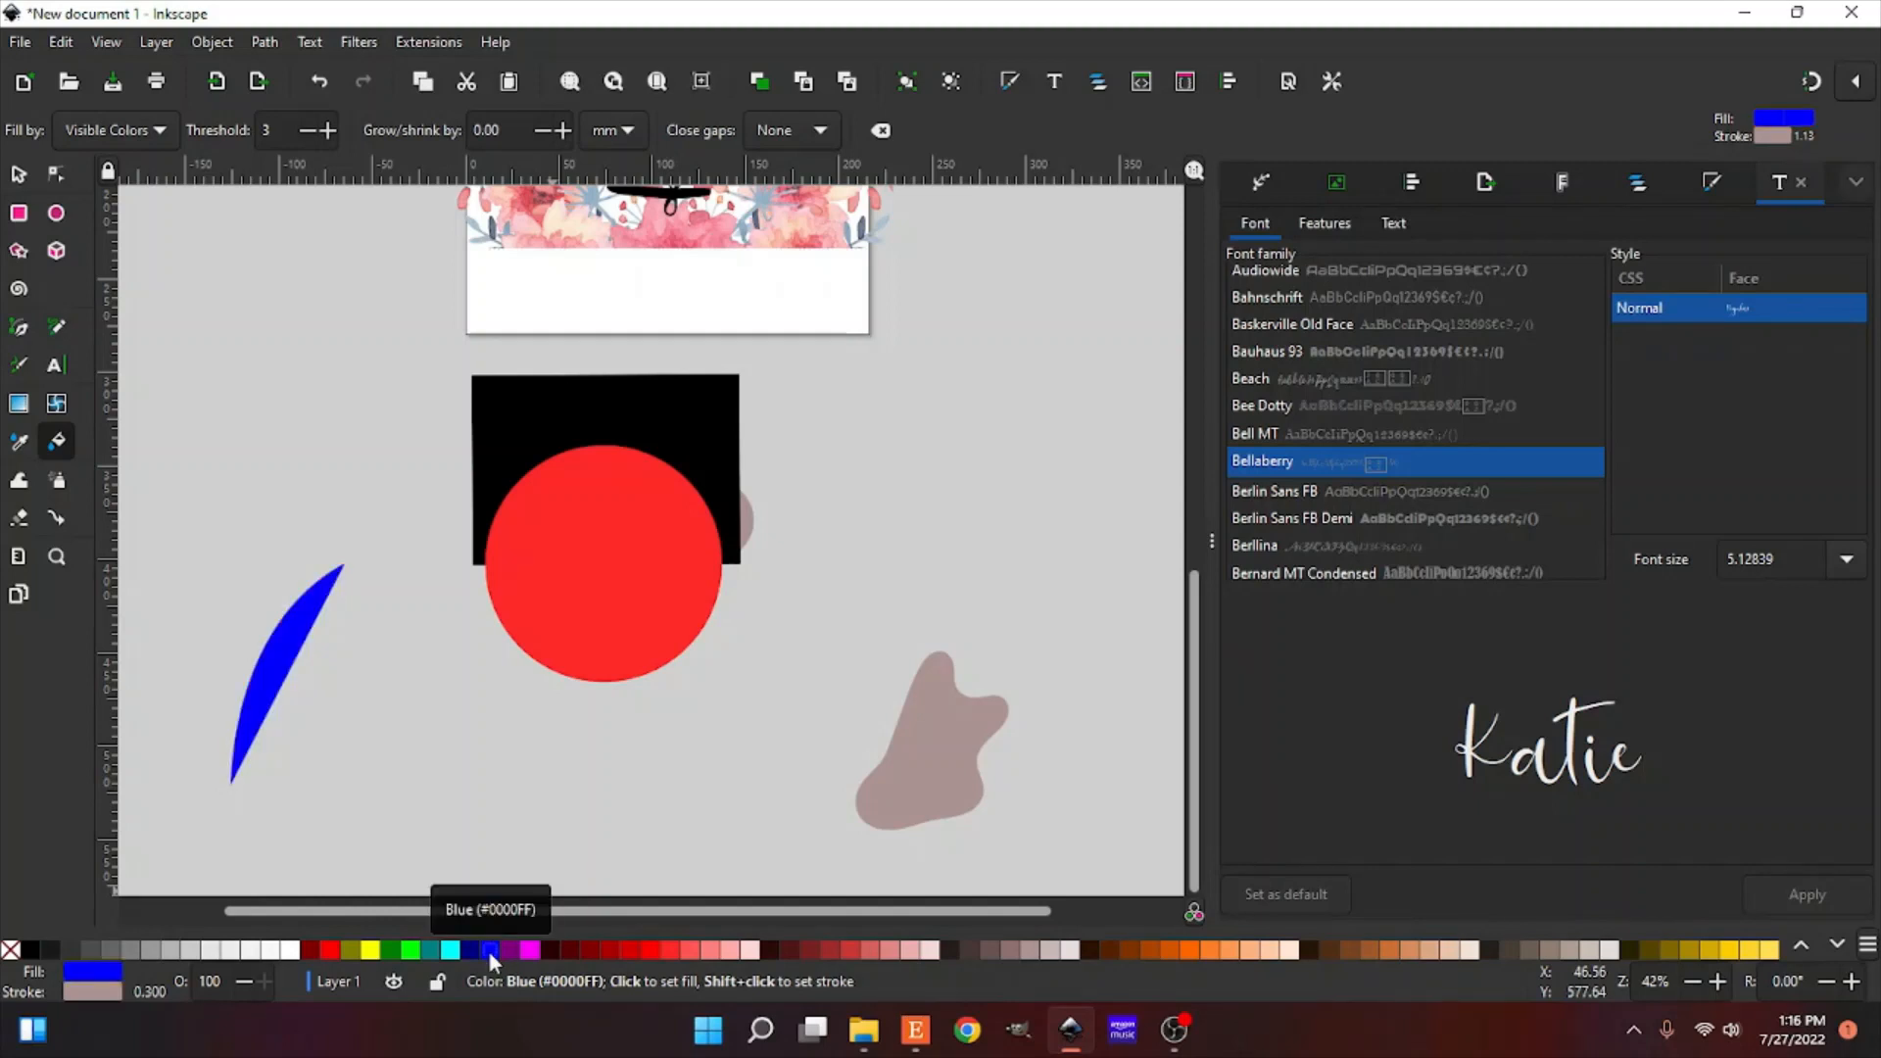
{"action": "left_click", "coordinate": [29, 173]}
{"action": "left_click", "coordinate": [253, 372]}
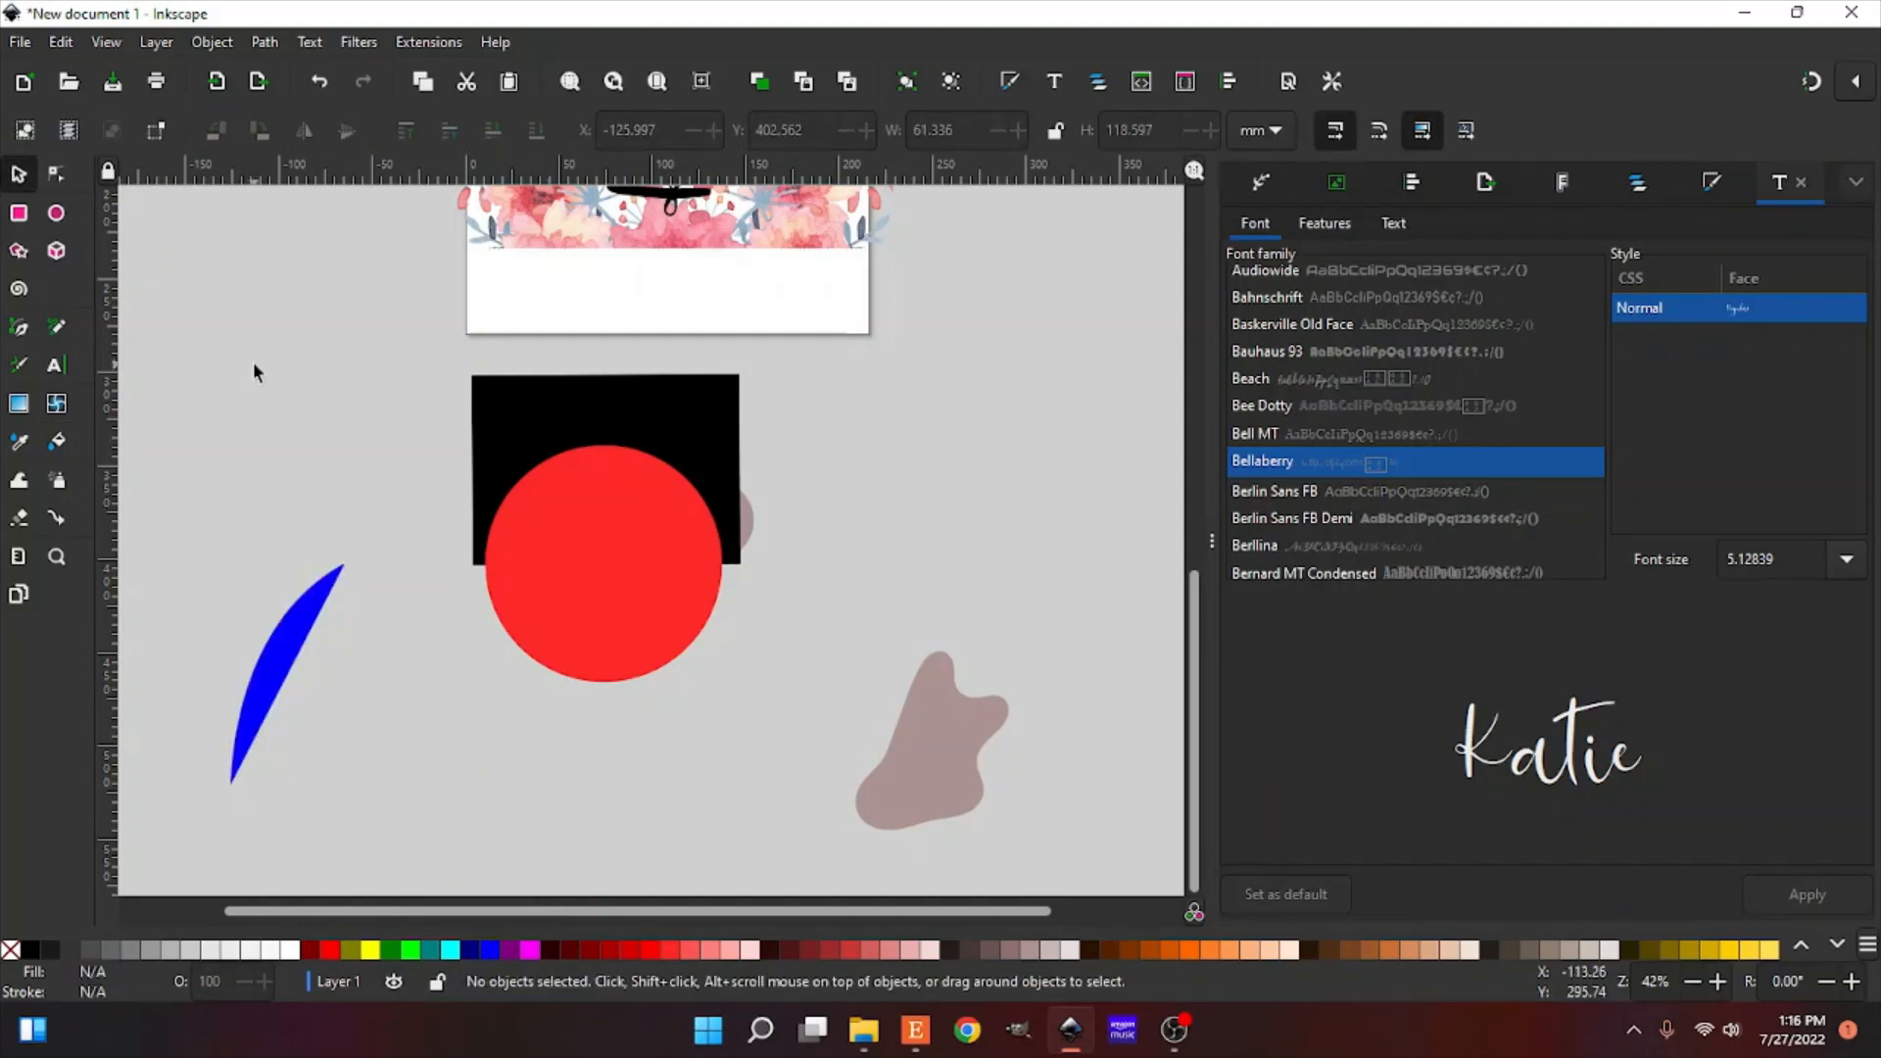
{"action": "left_click", "coordinate": [57, 443]}
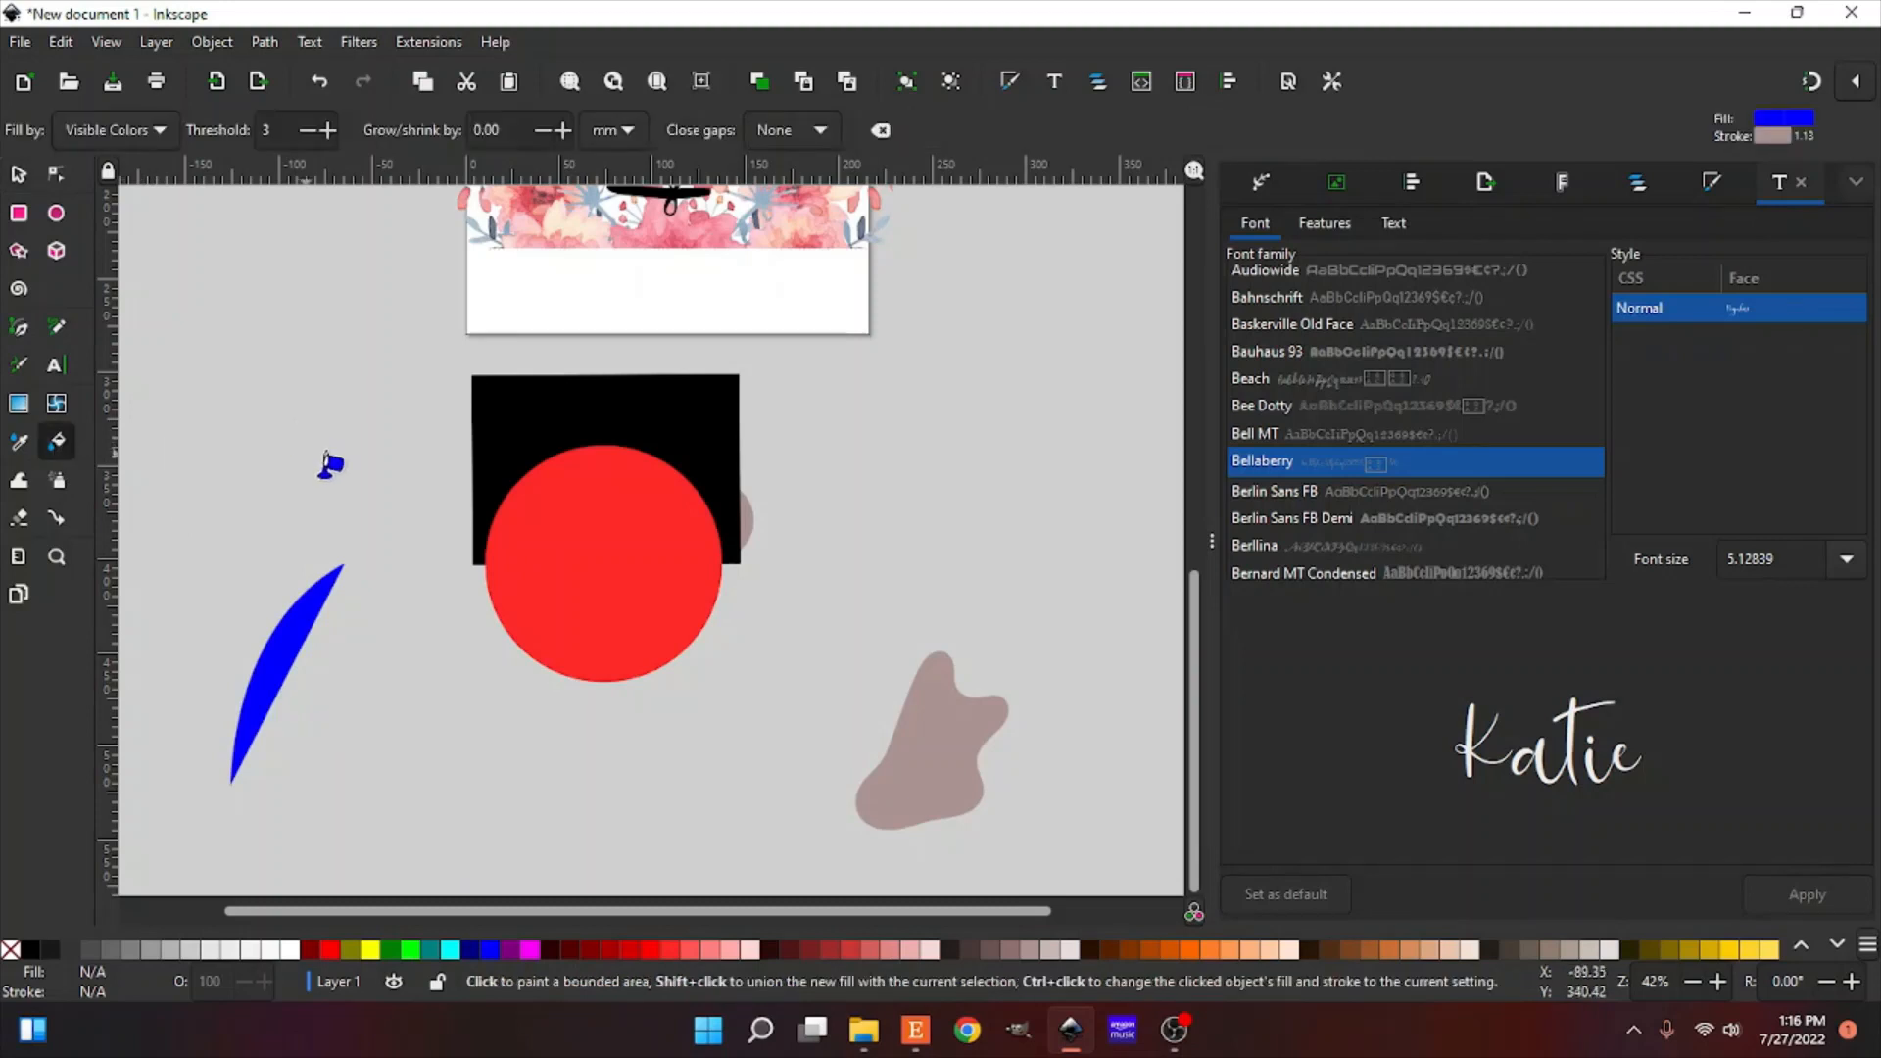
{"action": "left_click", "coordinate": [627, 568]}
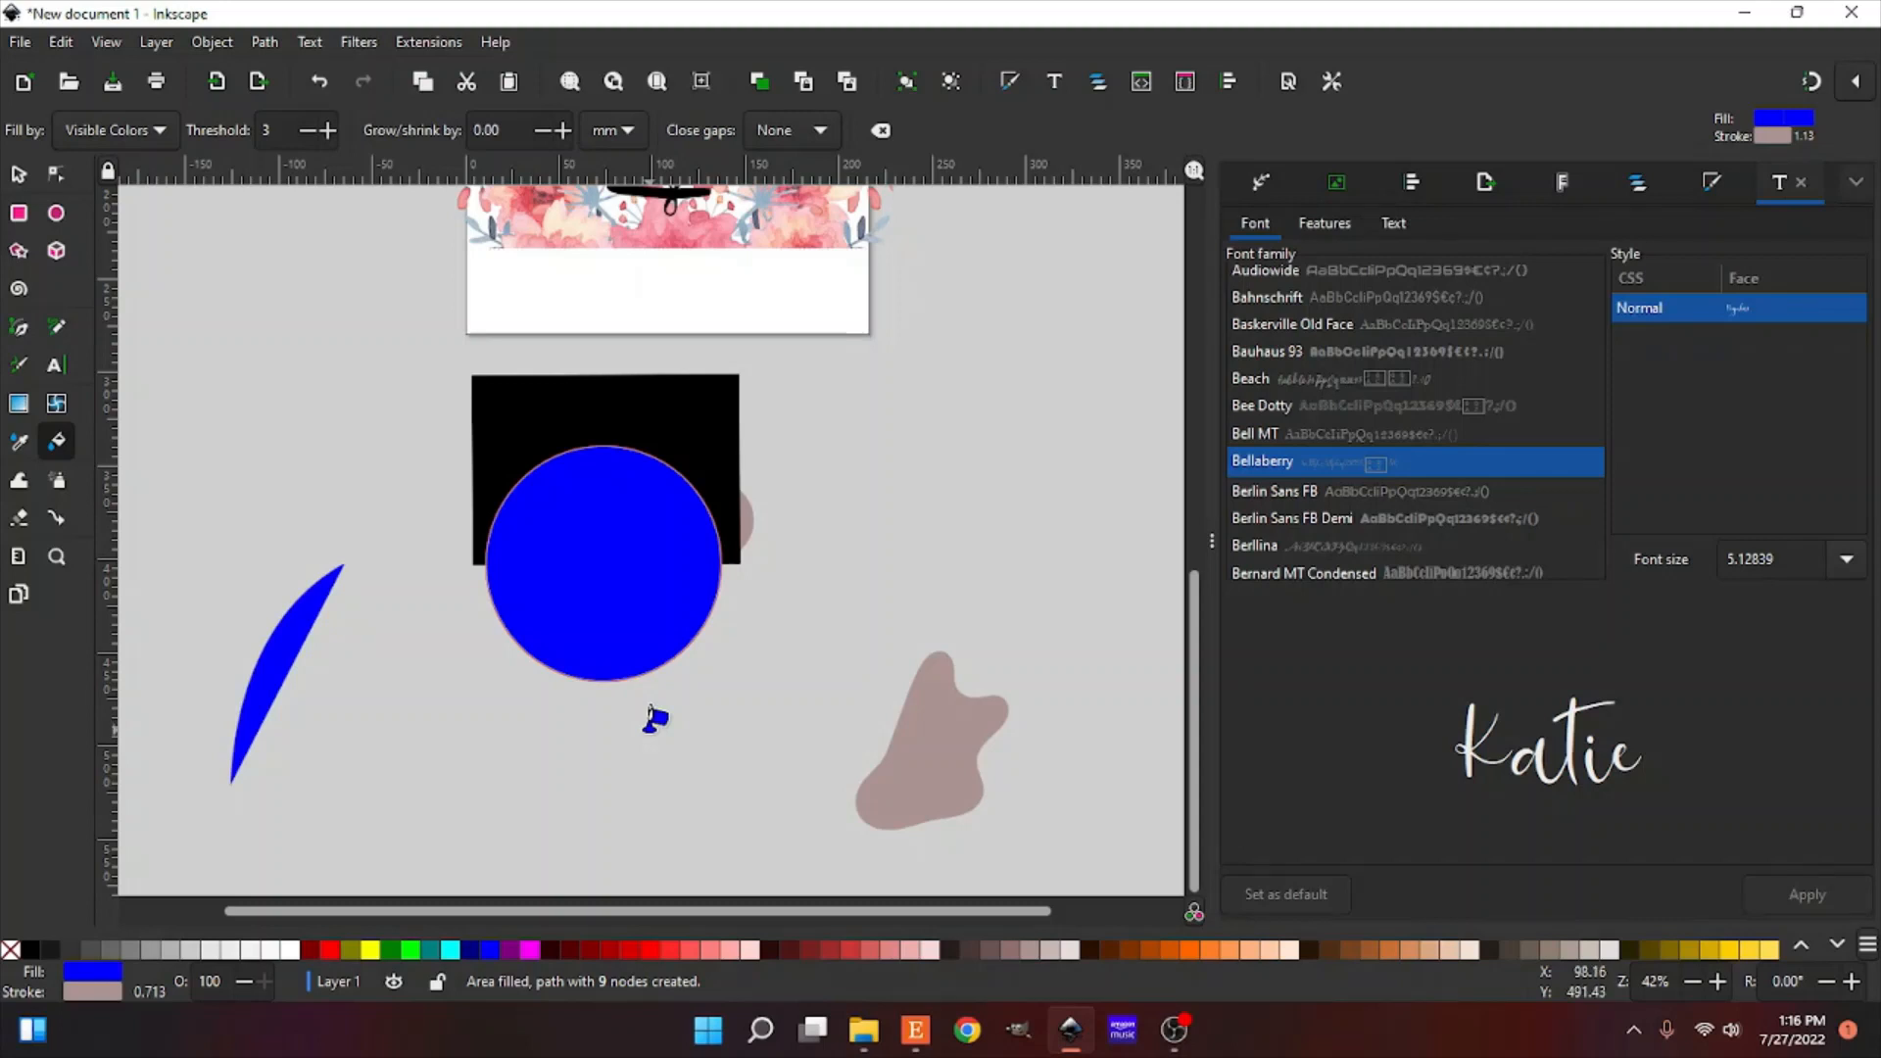
Step: Move the blue circle off the red one to empty canvas far left of the page, at about X -321, Y 273 mm
{"action": "left_click", "coordinate": [20, 175]}
{"action": "left_click_drag", "start_coordinate": [641, 602], "coordinate": [330, 402]}
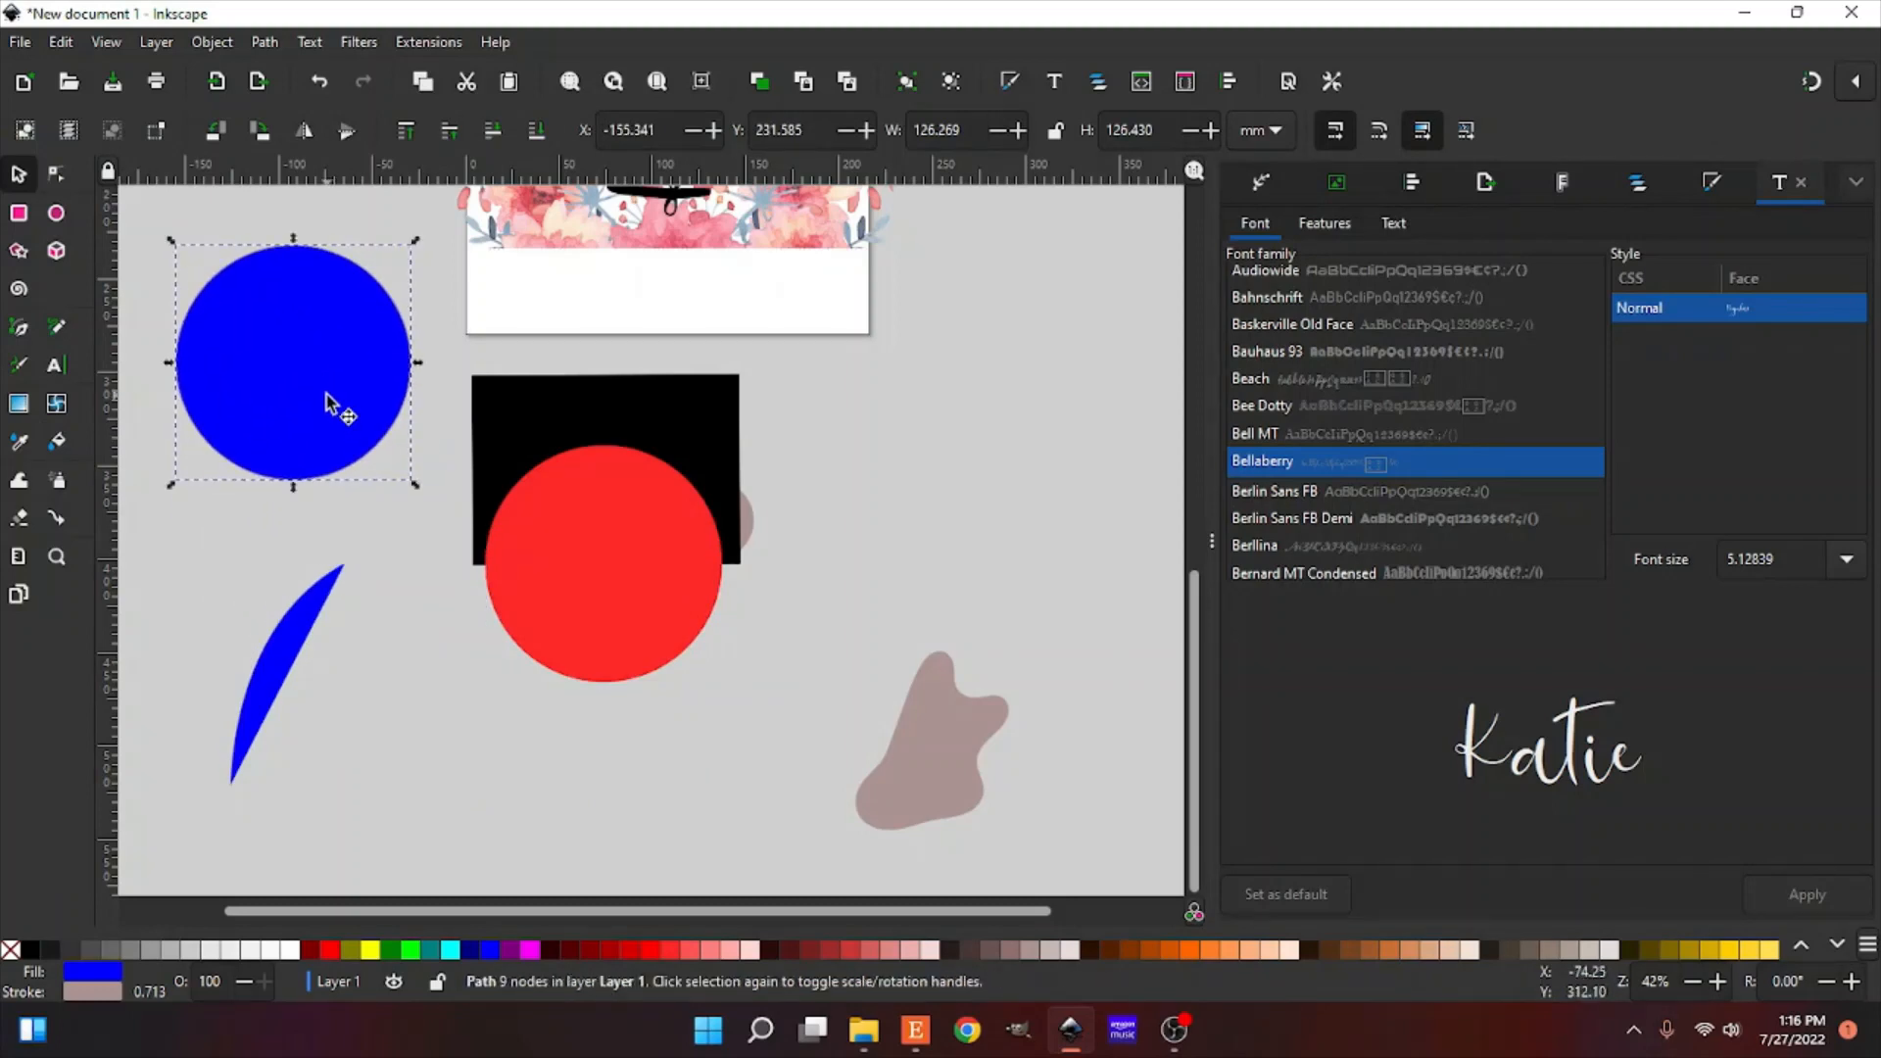
{"action": "left_click_drag", "start_coordinate": [281, 378], "coordinate": [545, 440]}
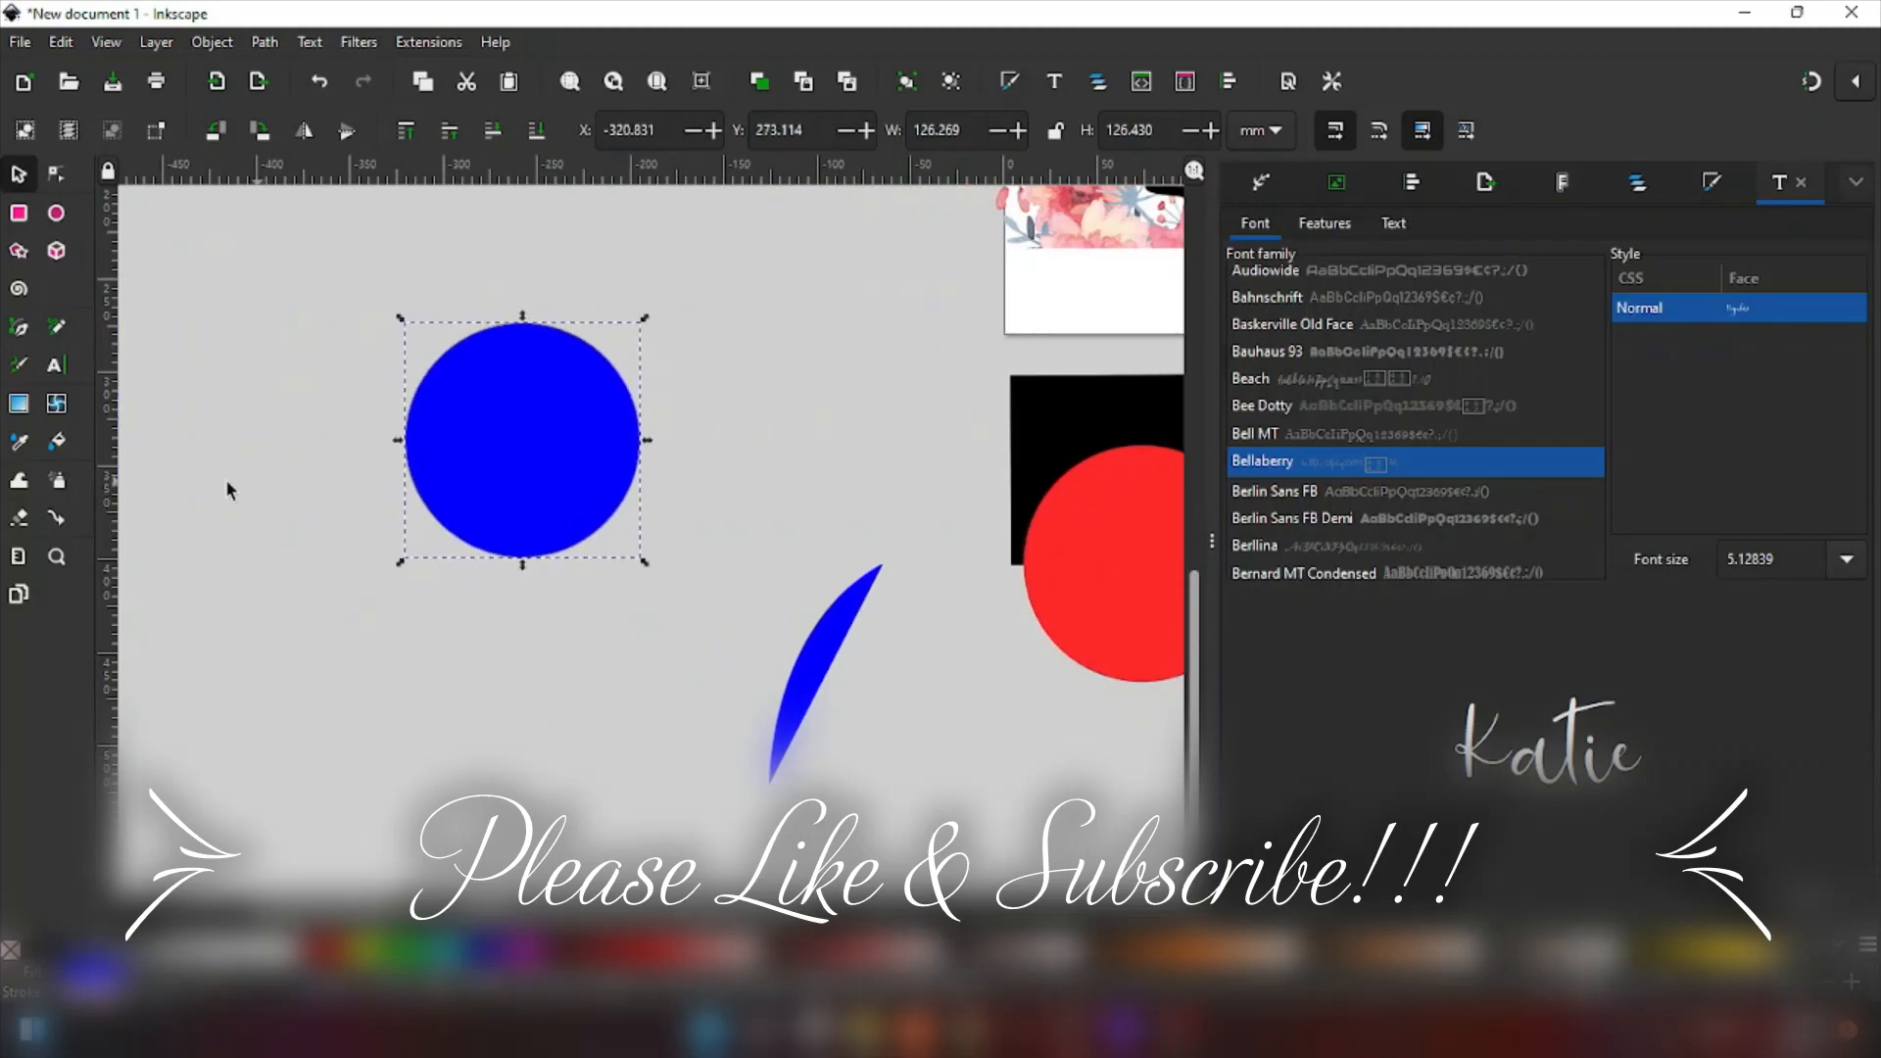
Step: Erase a horizontal band through the middle of the blue circle with the Eraser at width 64
{"action": "left_click", "coordinate": [23, 522]}
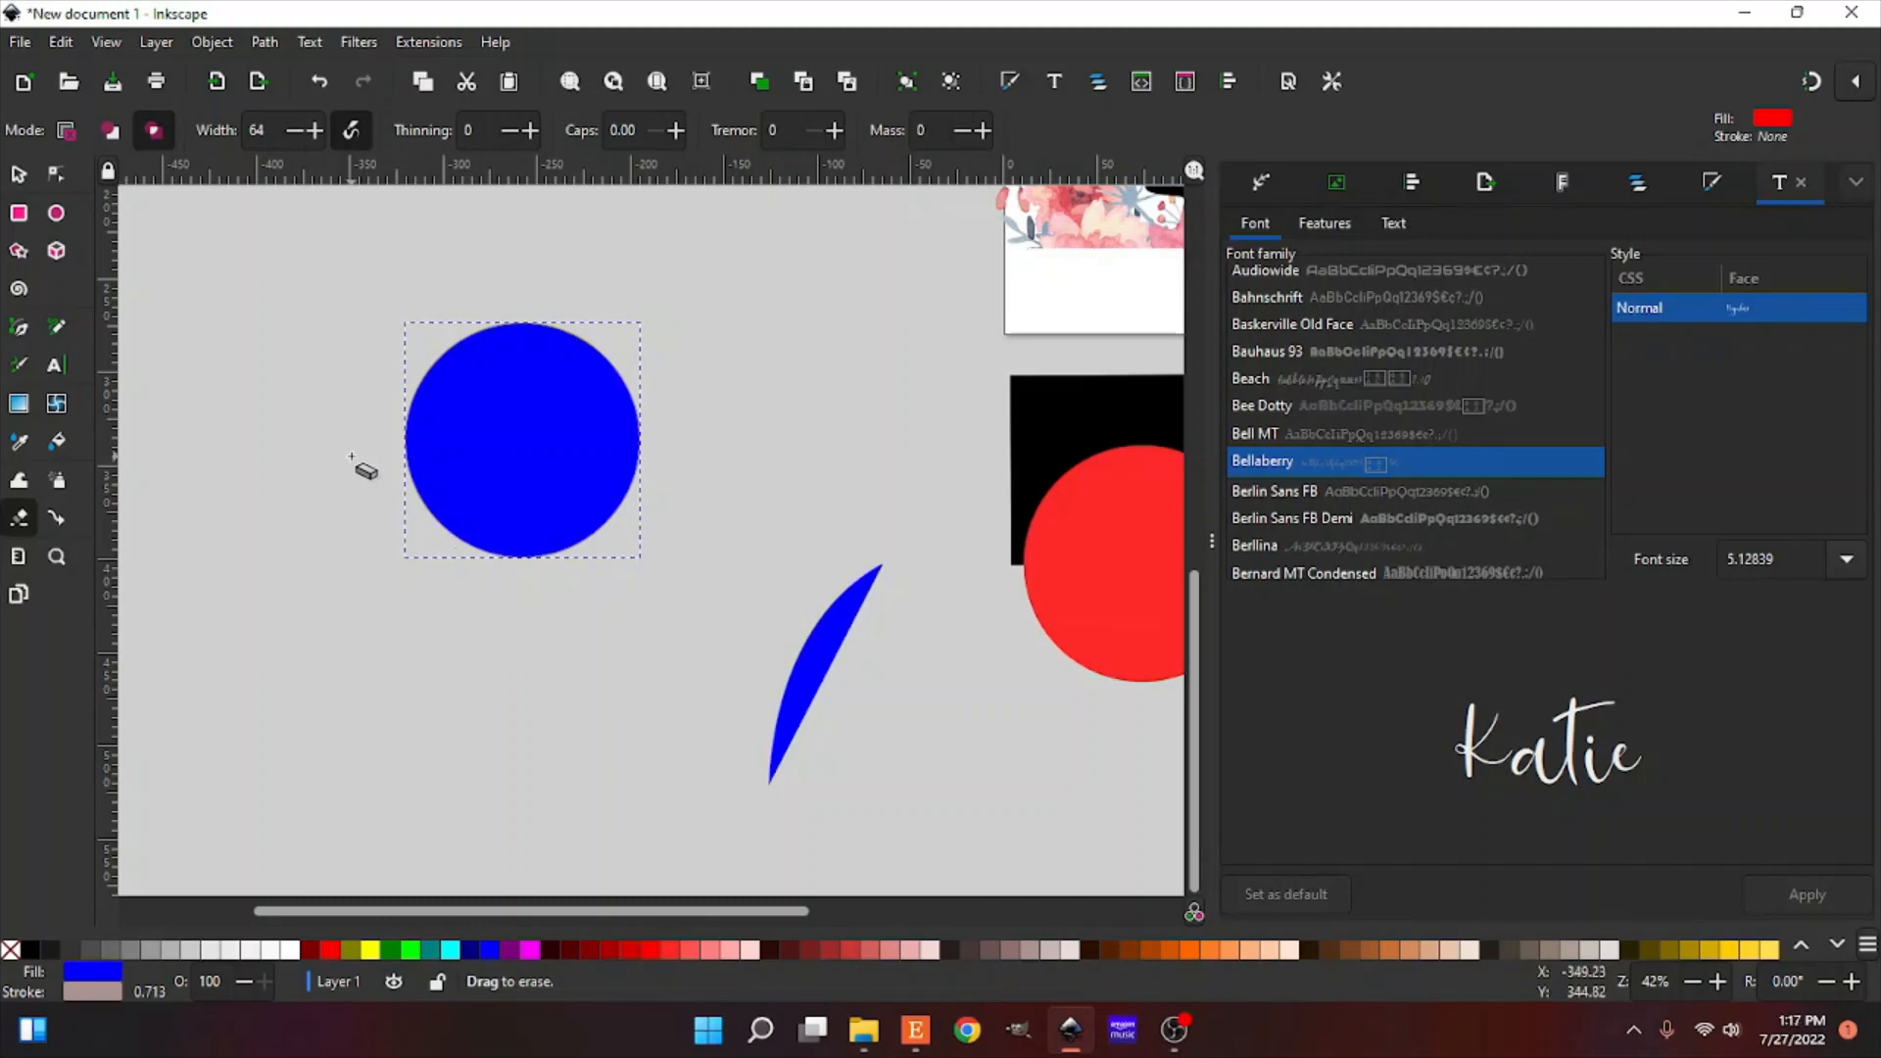
{"action": "left_click_drag", "start_coordinate": [363, 448], "coordinate": [741, 419]}
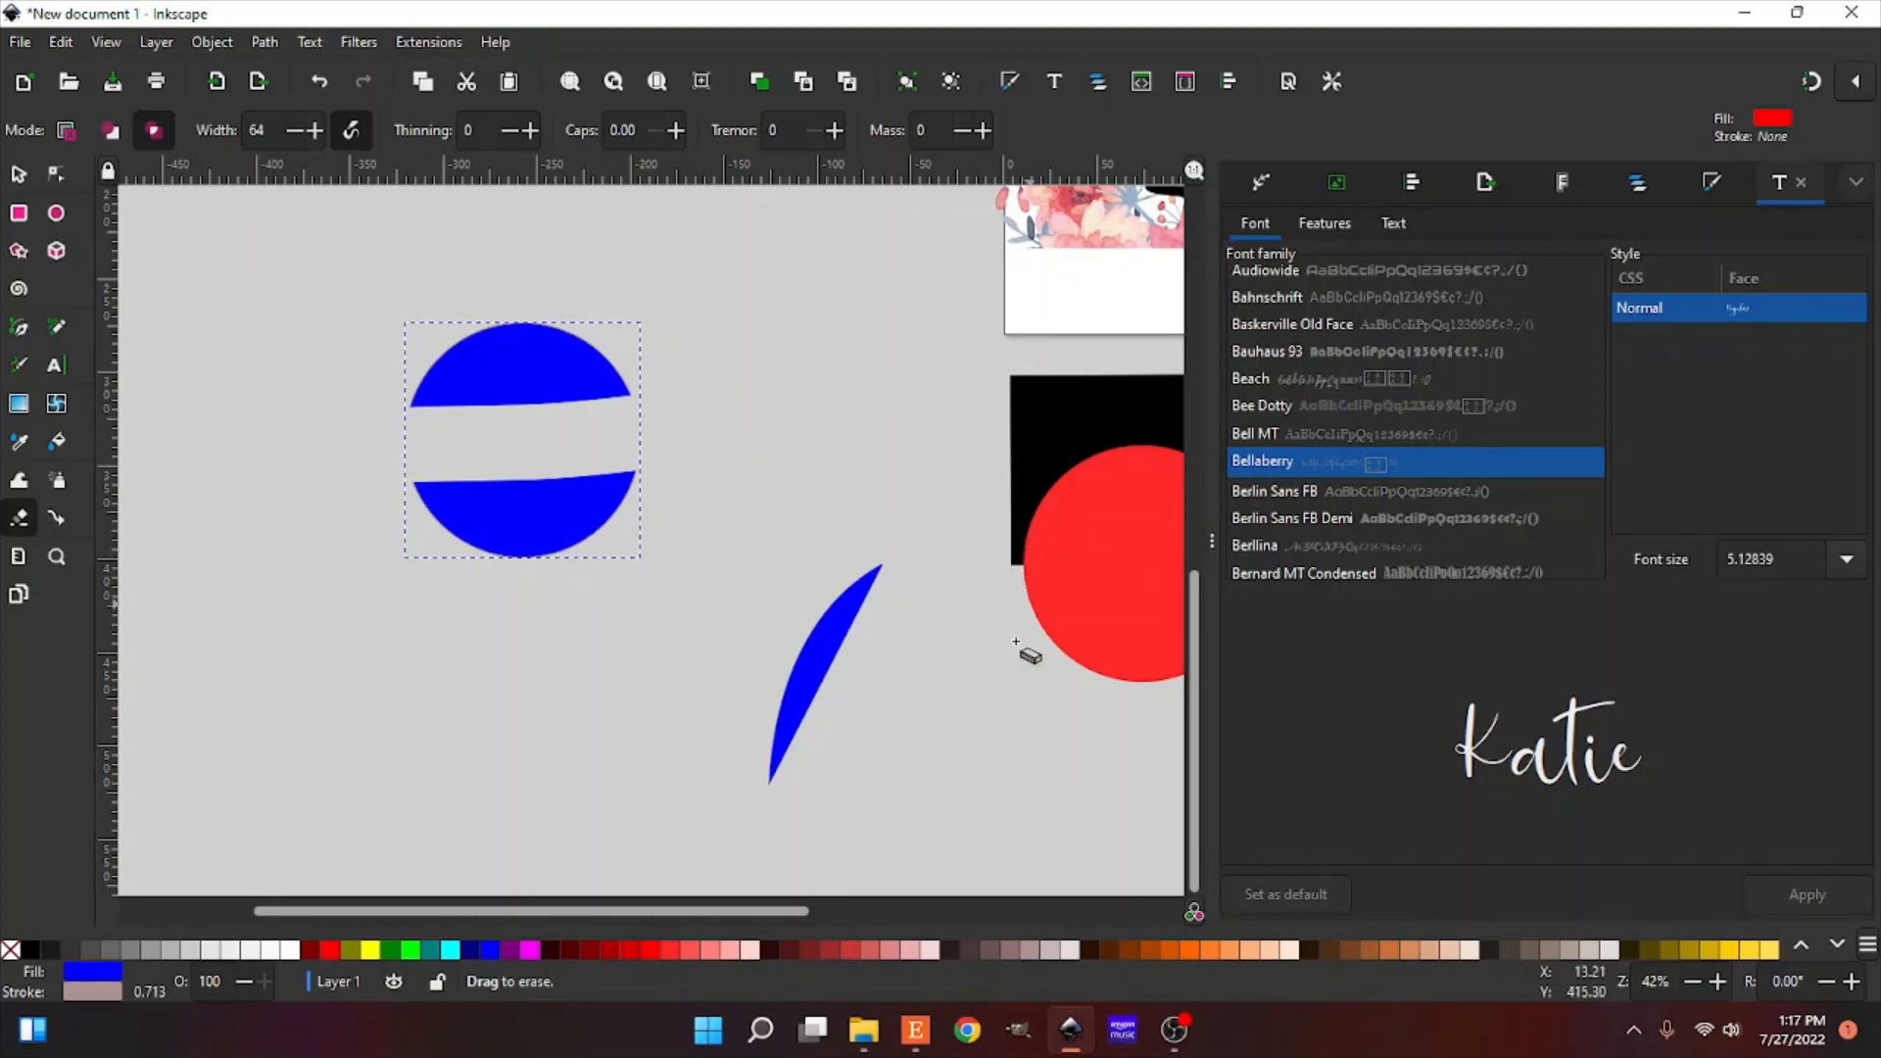
Step: Try to erase strips across the blue crescent while the cut blue circle is still selected
{"action": "left_click_drag", "start_coordinate": [735, 909], "coordinate": [833, 909]}
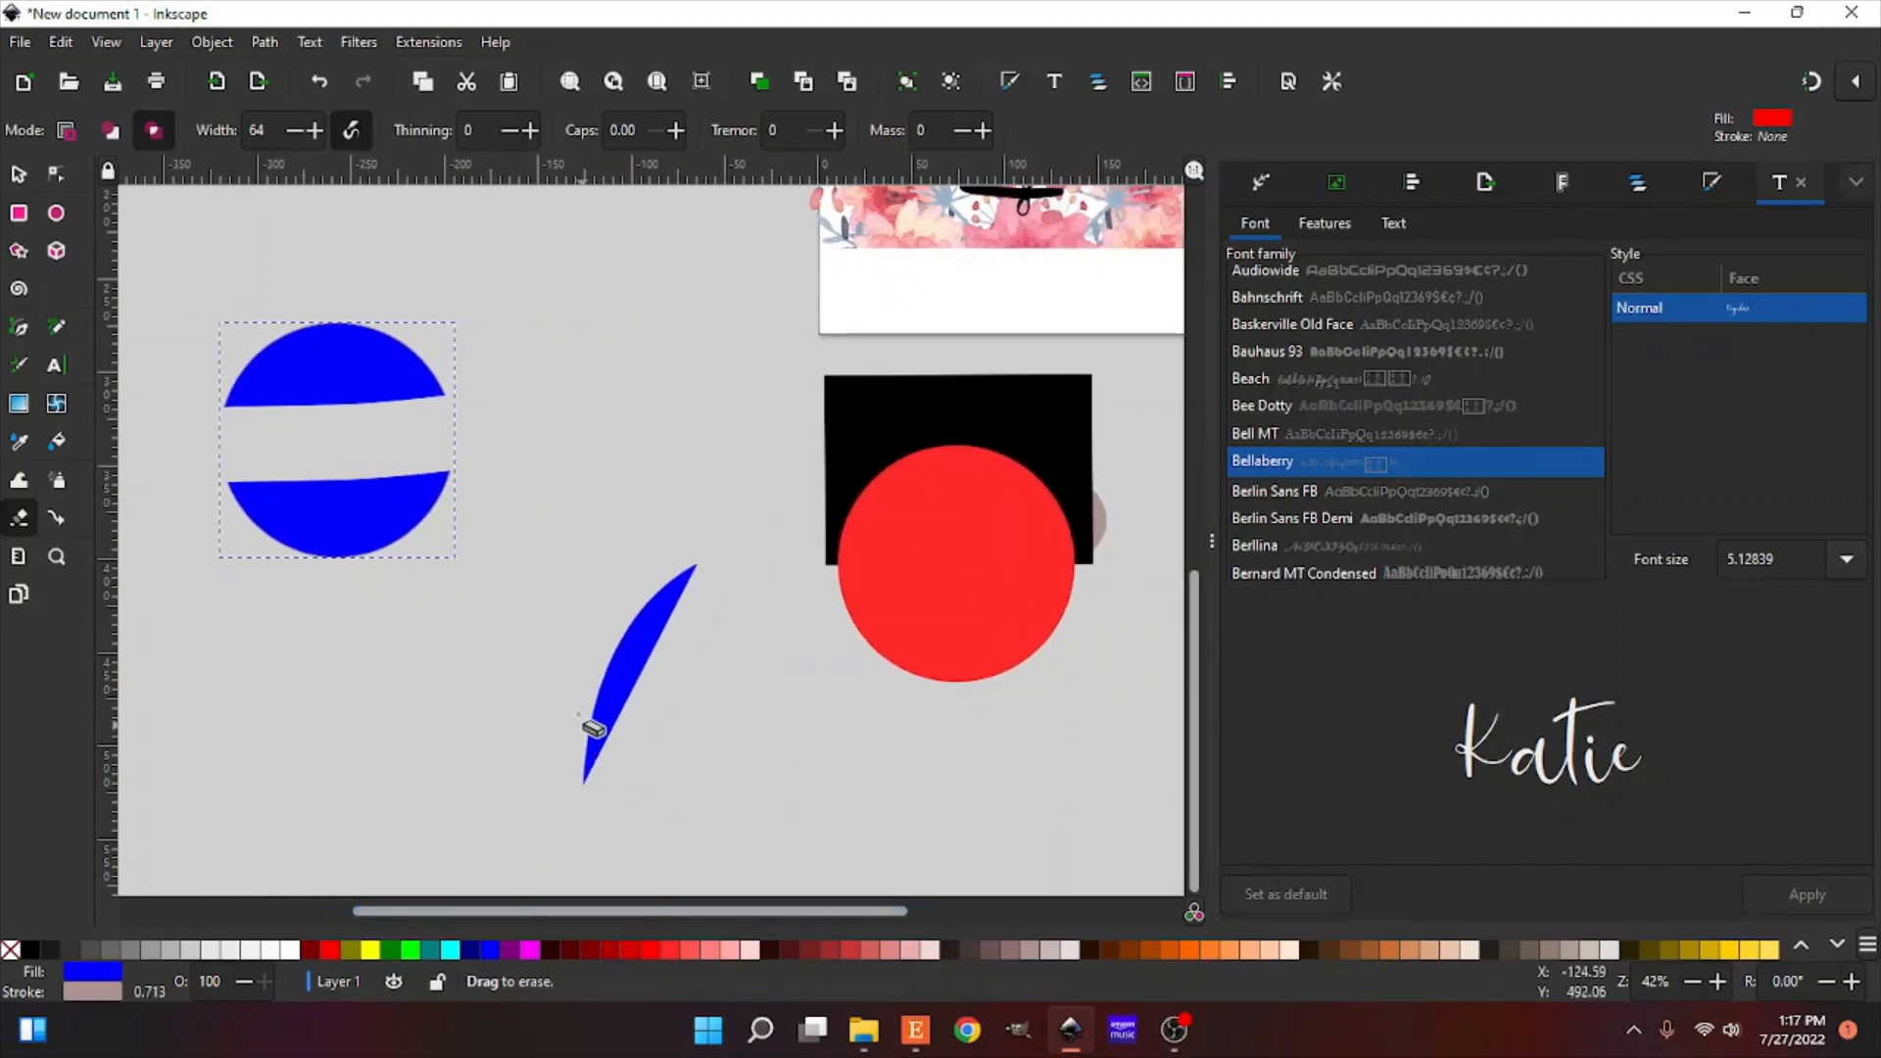
{"action": "left_click_drag", "start_coordinate": [580, 674], "coordinate": [772, 594]}
{"action": "mouse_move", "coordinate": [580, 655]}
{"action": "left_mouse_down"}
{"action": "mouse_move", "coordinate": [1020, 482]}
{"action": "mouse_move", "coordinate": [1033, 429]}
{"action": "mouse_move", "coordinate": [647, 511]}
{"action": "left_mouse_up"}
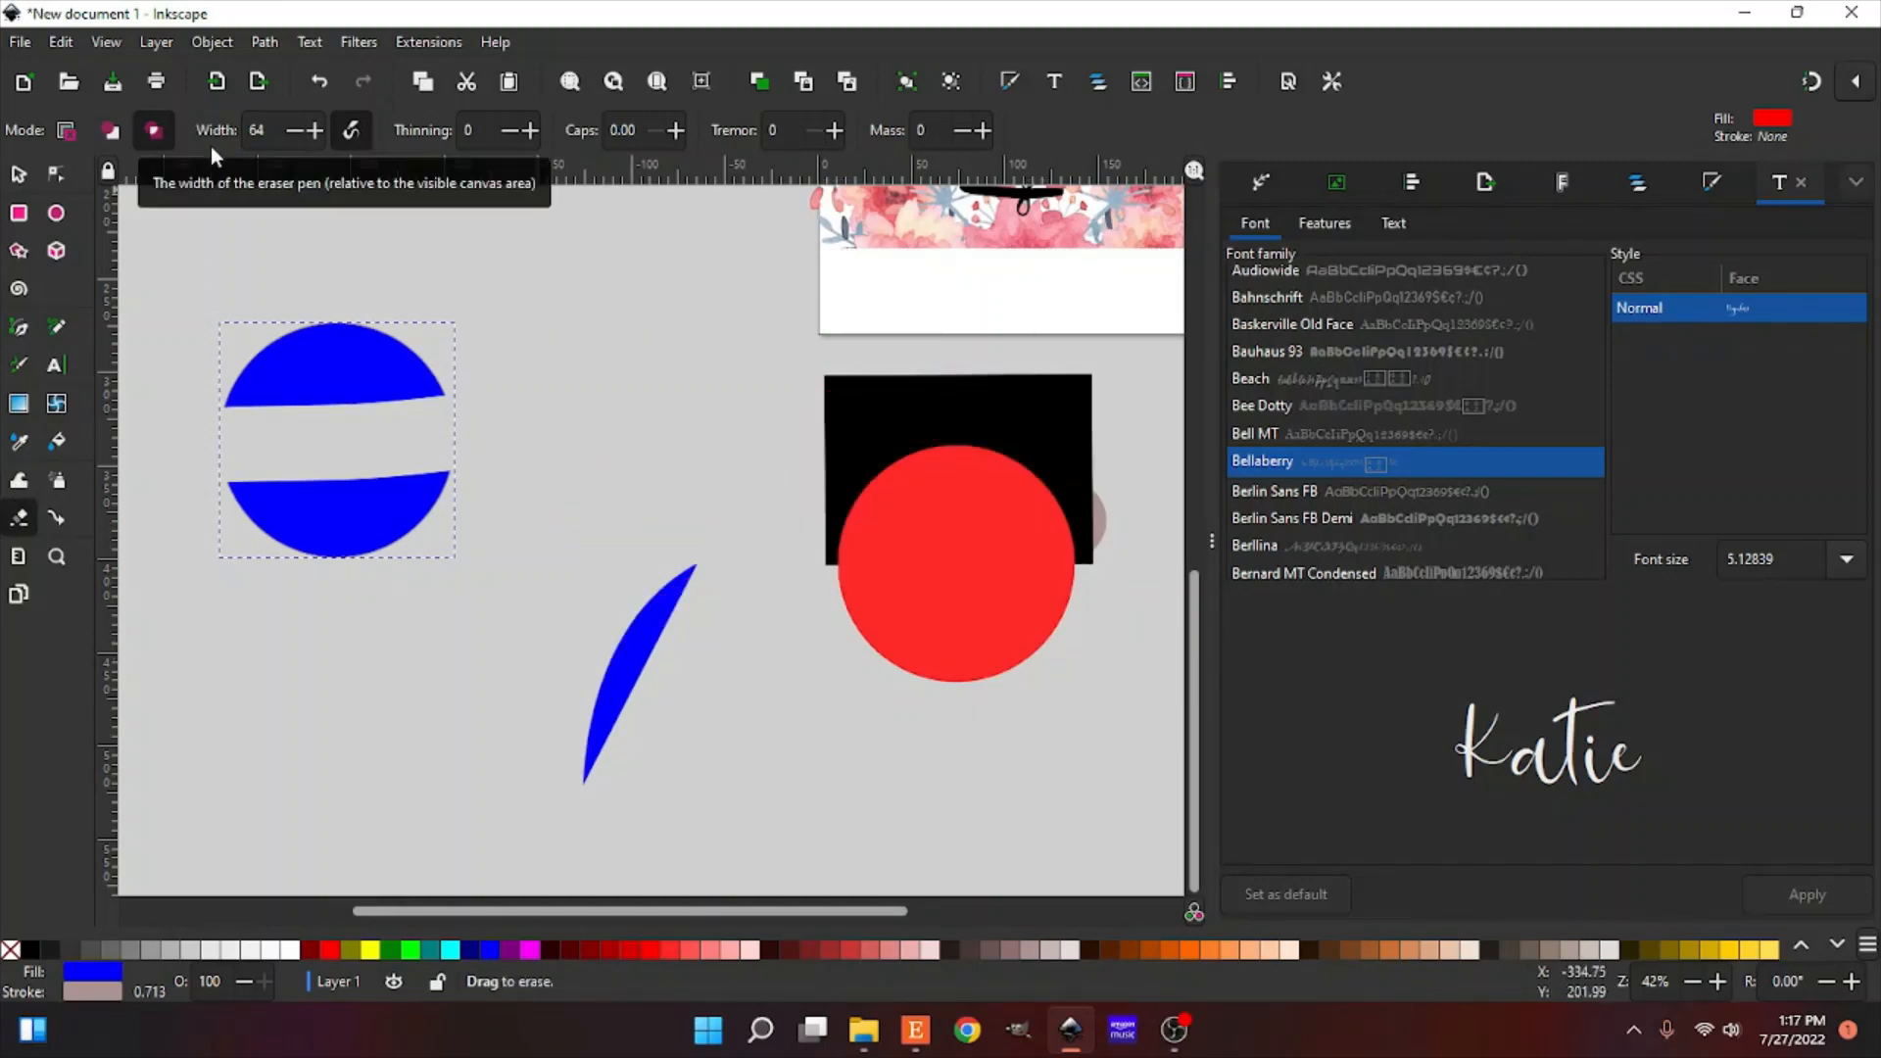
Step: Erase two thin horizontal lines across the upper and lower parts of the cut blue circle with the Eraser at width 2
{"action": "left_click", "coordinate": [295, 139]}
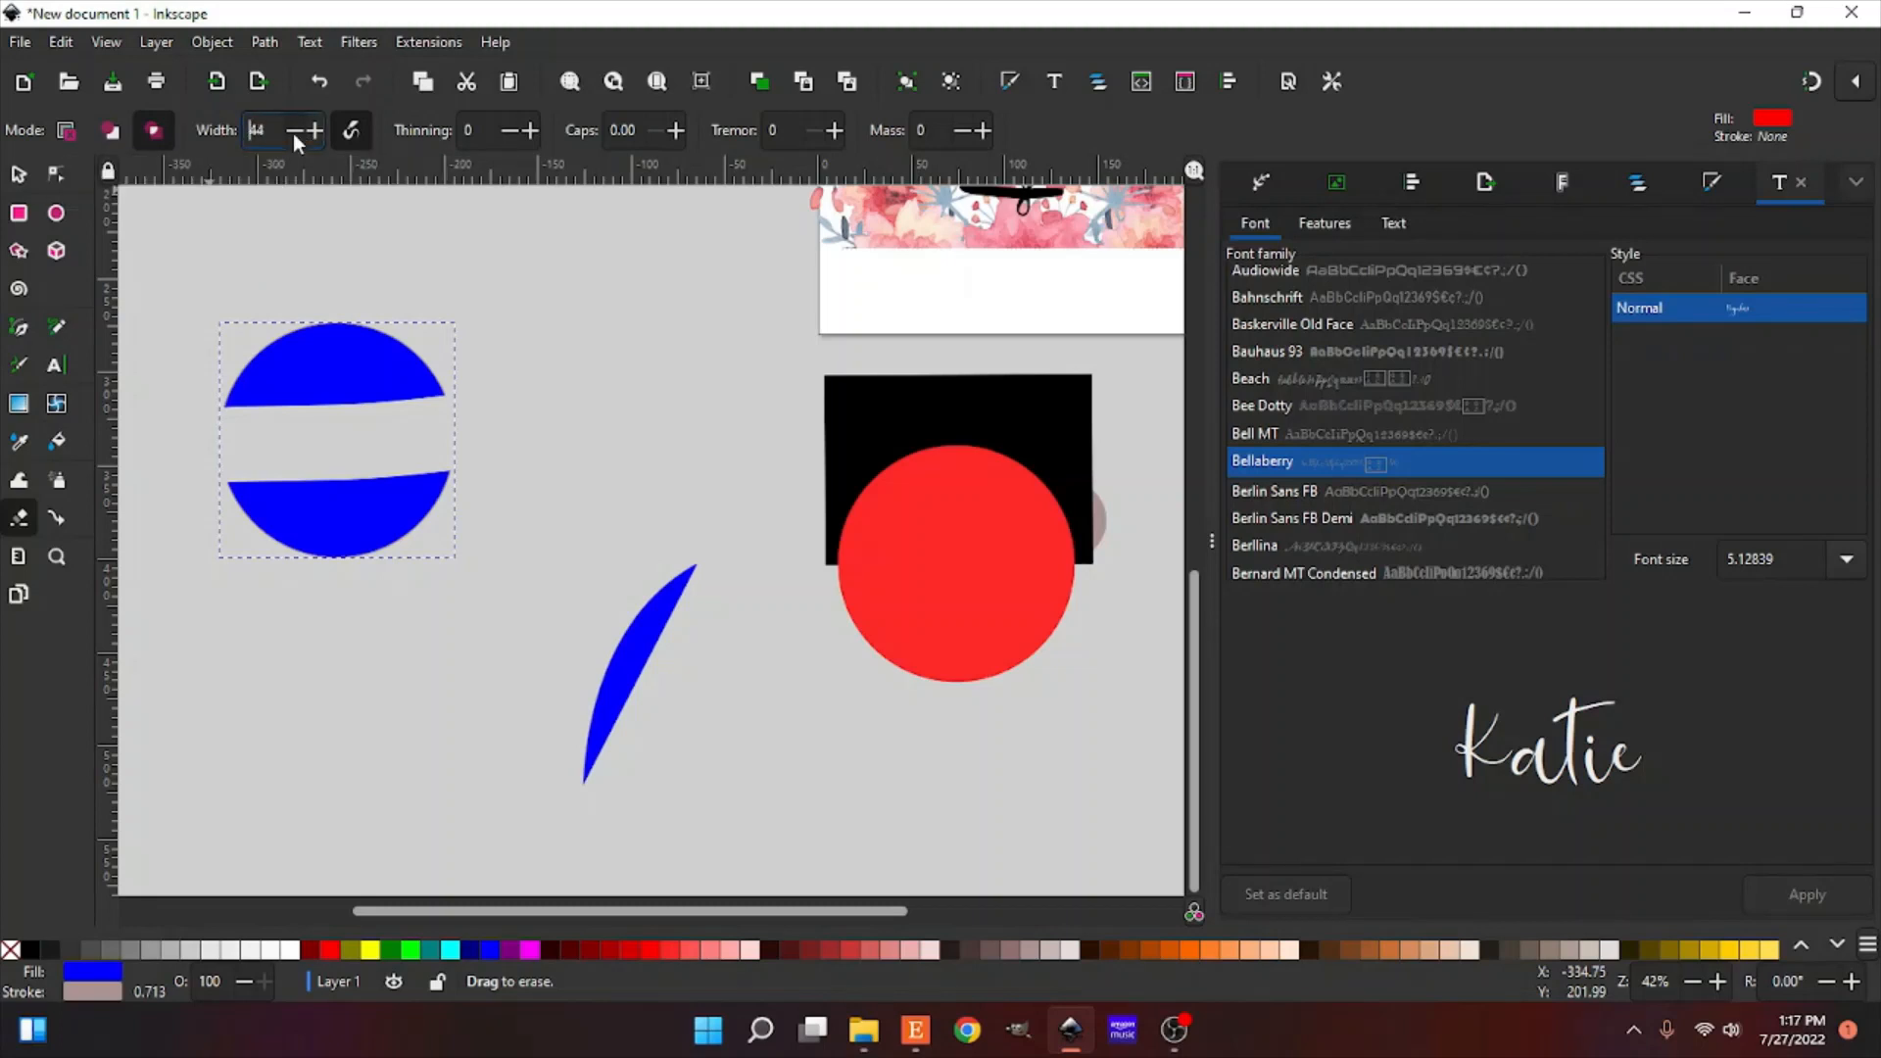
{"action": "left_click", "coordinate": [315, 133]}
{"action": "left_click", "coordinate": [316, 133]}
{"action": "left_click_drag", "start_coordinate": [224, 351], "coordinate": [492, 360]}
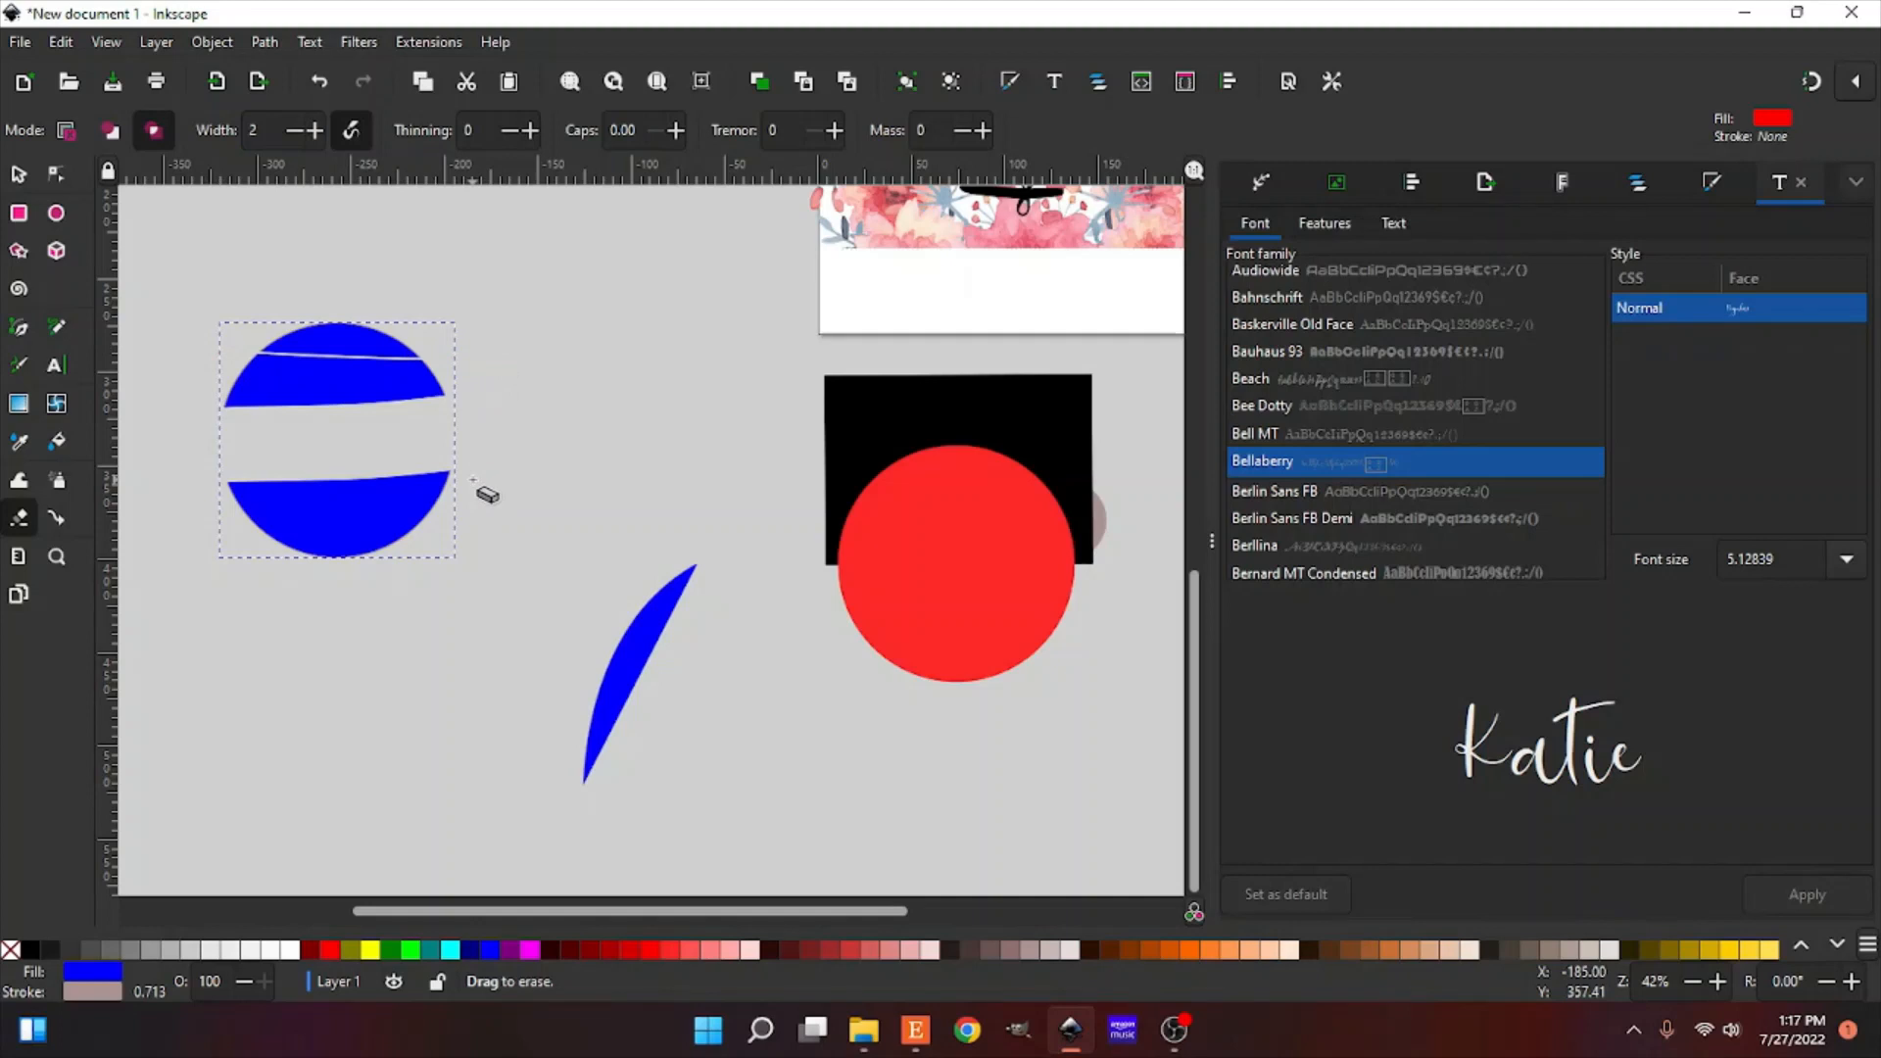
{"action": "left_click_drag", "start_coordinate": [222, 520], "coordinate": [559, 522]}
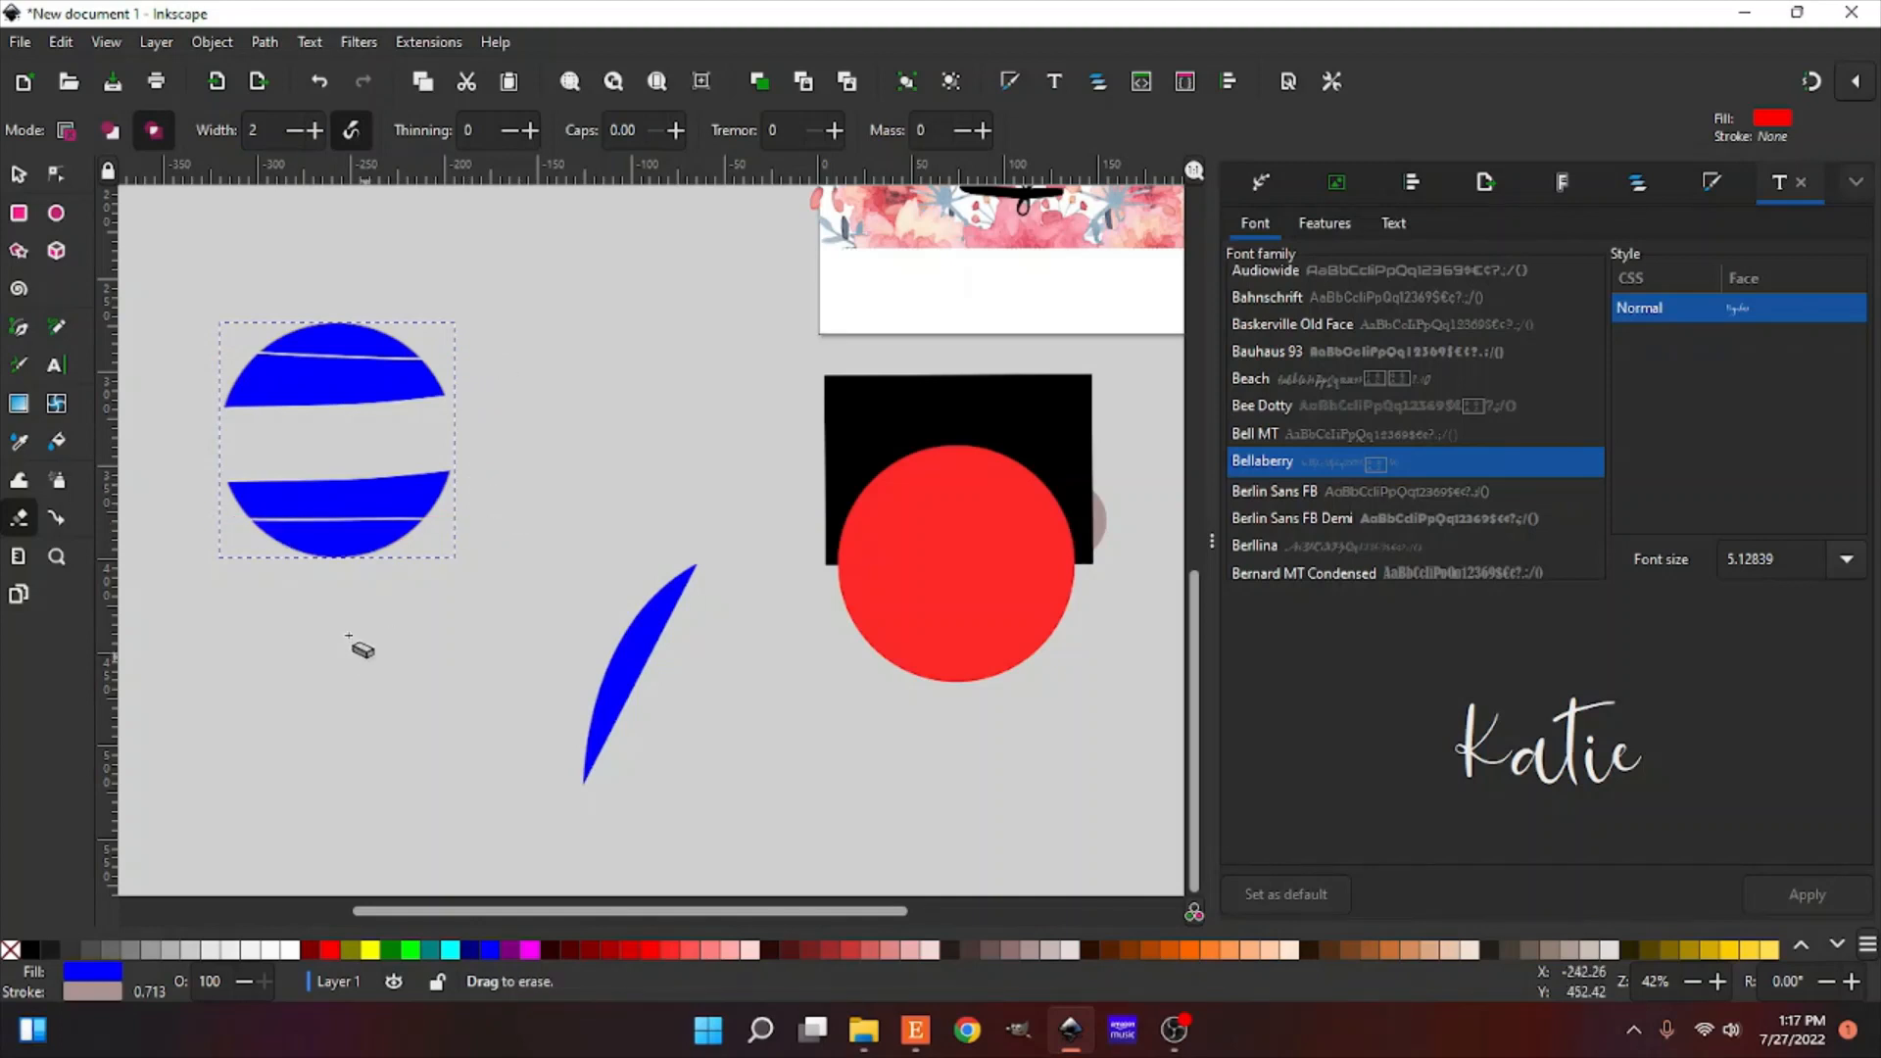
Step: Shift the cut blue circle and the crescent aside and move the red circle off the black rectangle to about X -122, Y 289 mm
{"action": "left_click", "coordinate": [16, 176]}
{"action": "left_click_drag", "start_coordinate": [337, 386], "coordinate": [400, 345]}
{"action": "left_click_drag", "start_coordinate": [621, 635], "coordinate": [465, 640]}
{"action": "left_click_drag", "start_coordinate": [958, 632], "coordinate": [738, 515]}
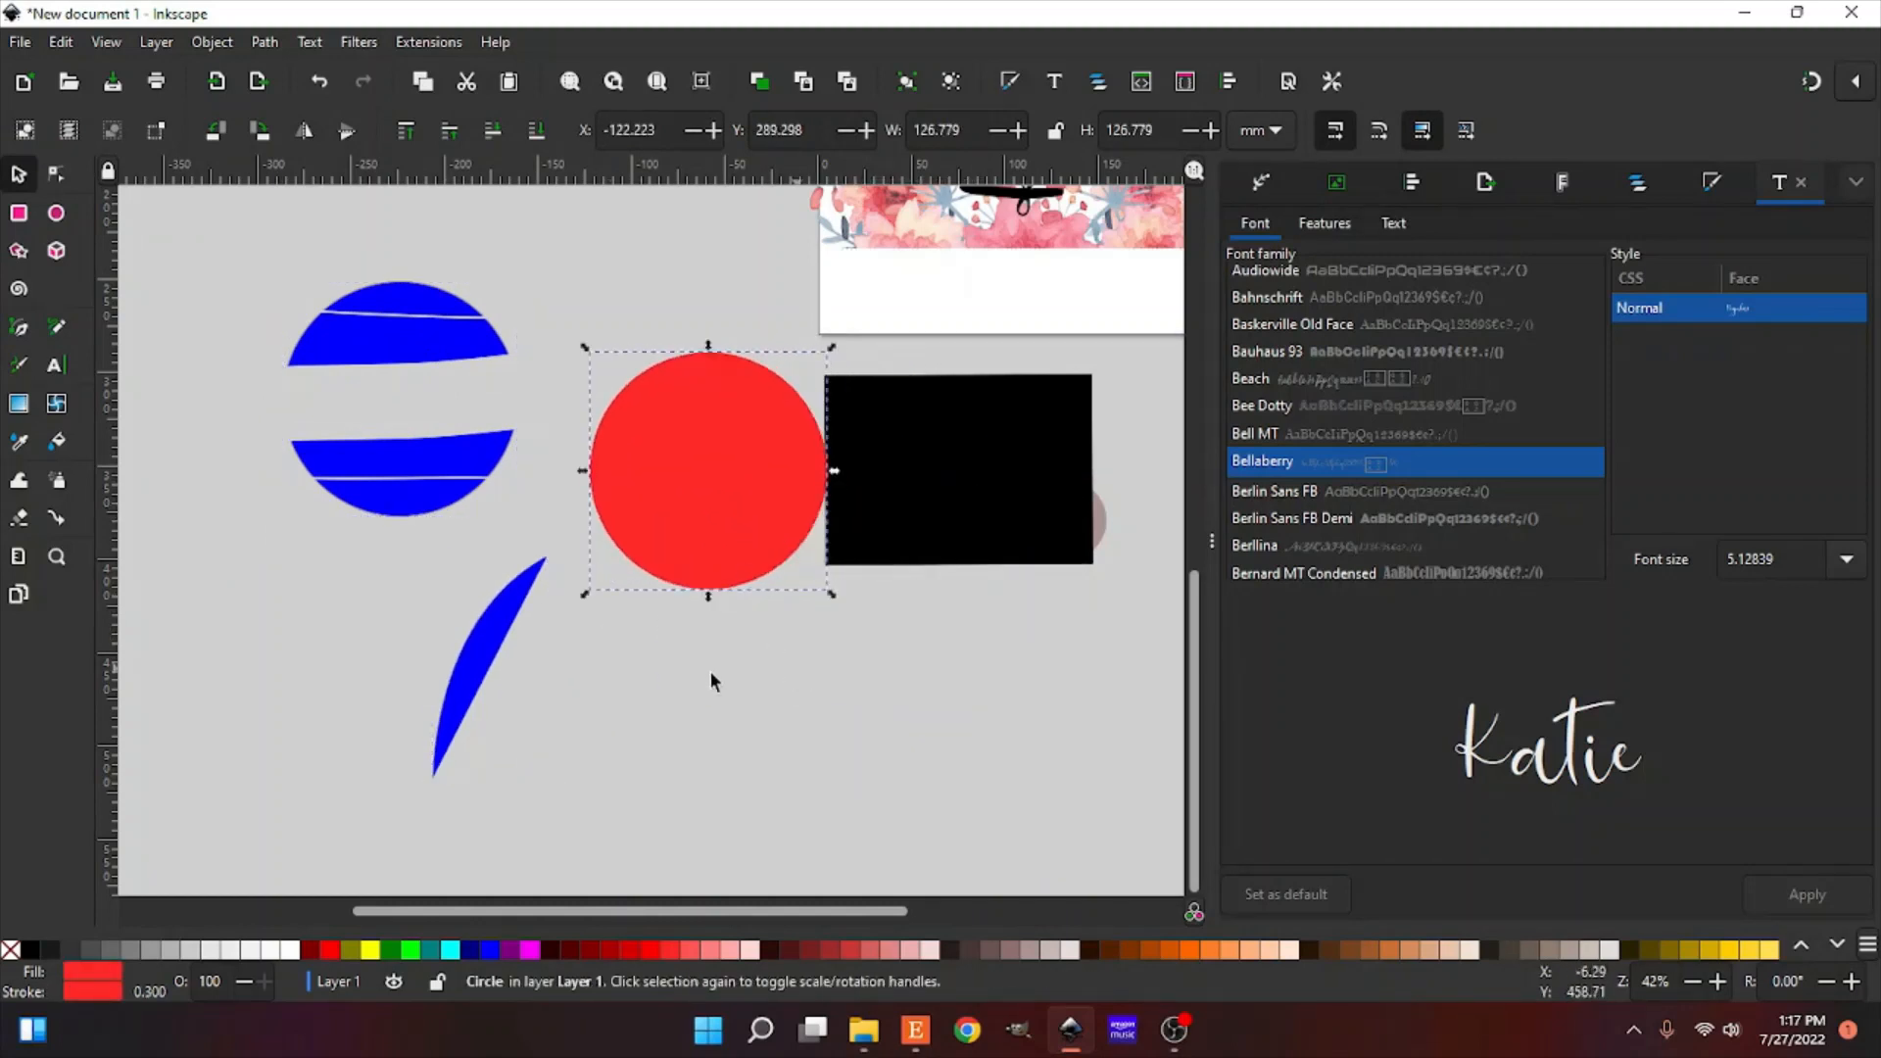
Step: Duplicate the red circle, scale the copy to about 97 by 96 mm and fill it with black
{"action": "right_click", "coordinate": [719, 503]}
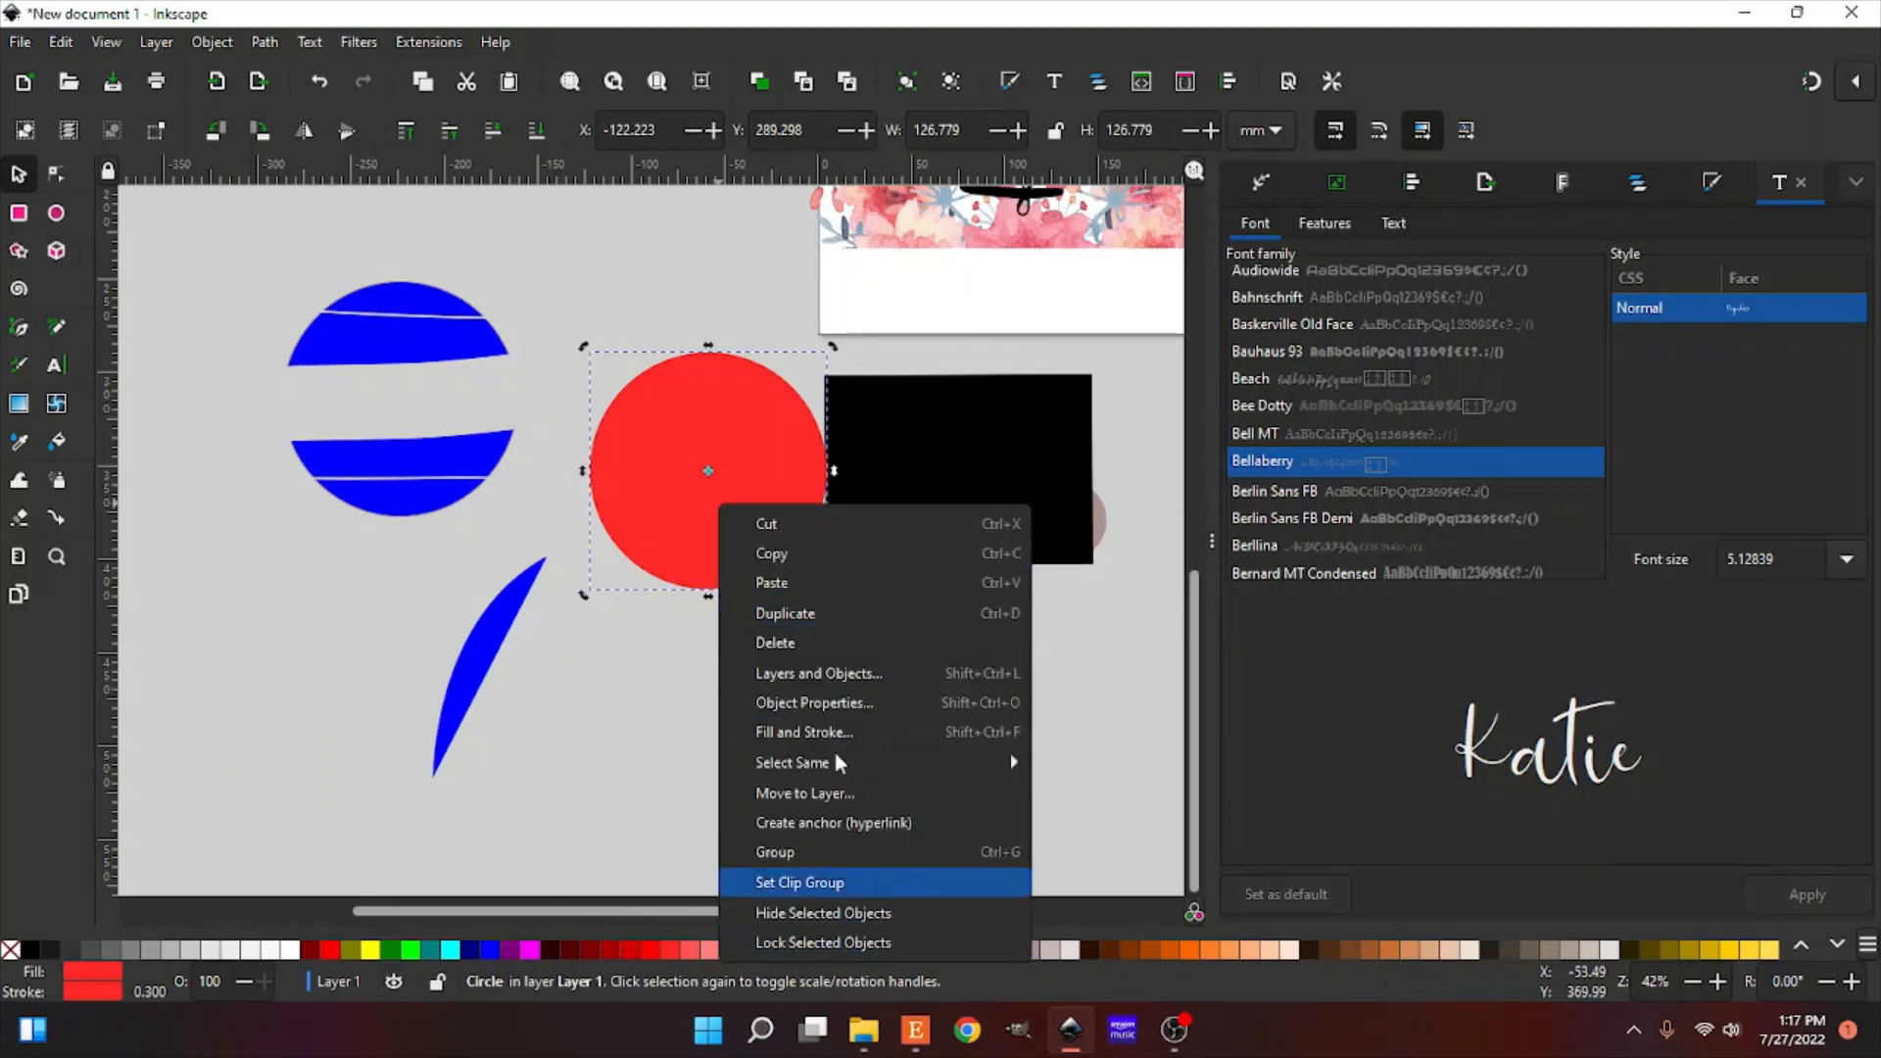
{"action": "left_click", "coordinate": [826, 614]}
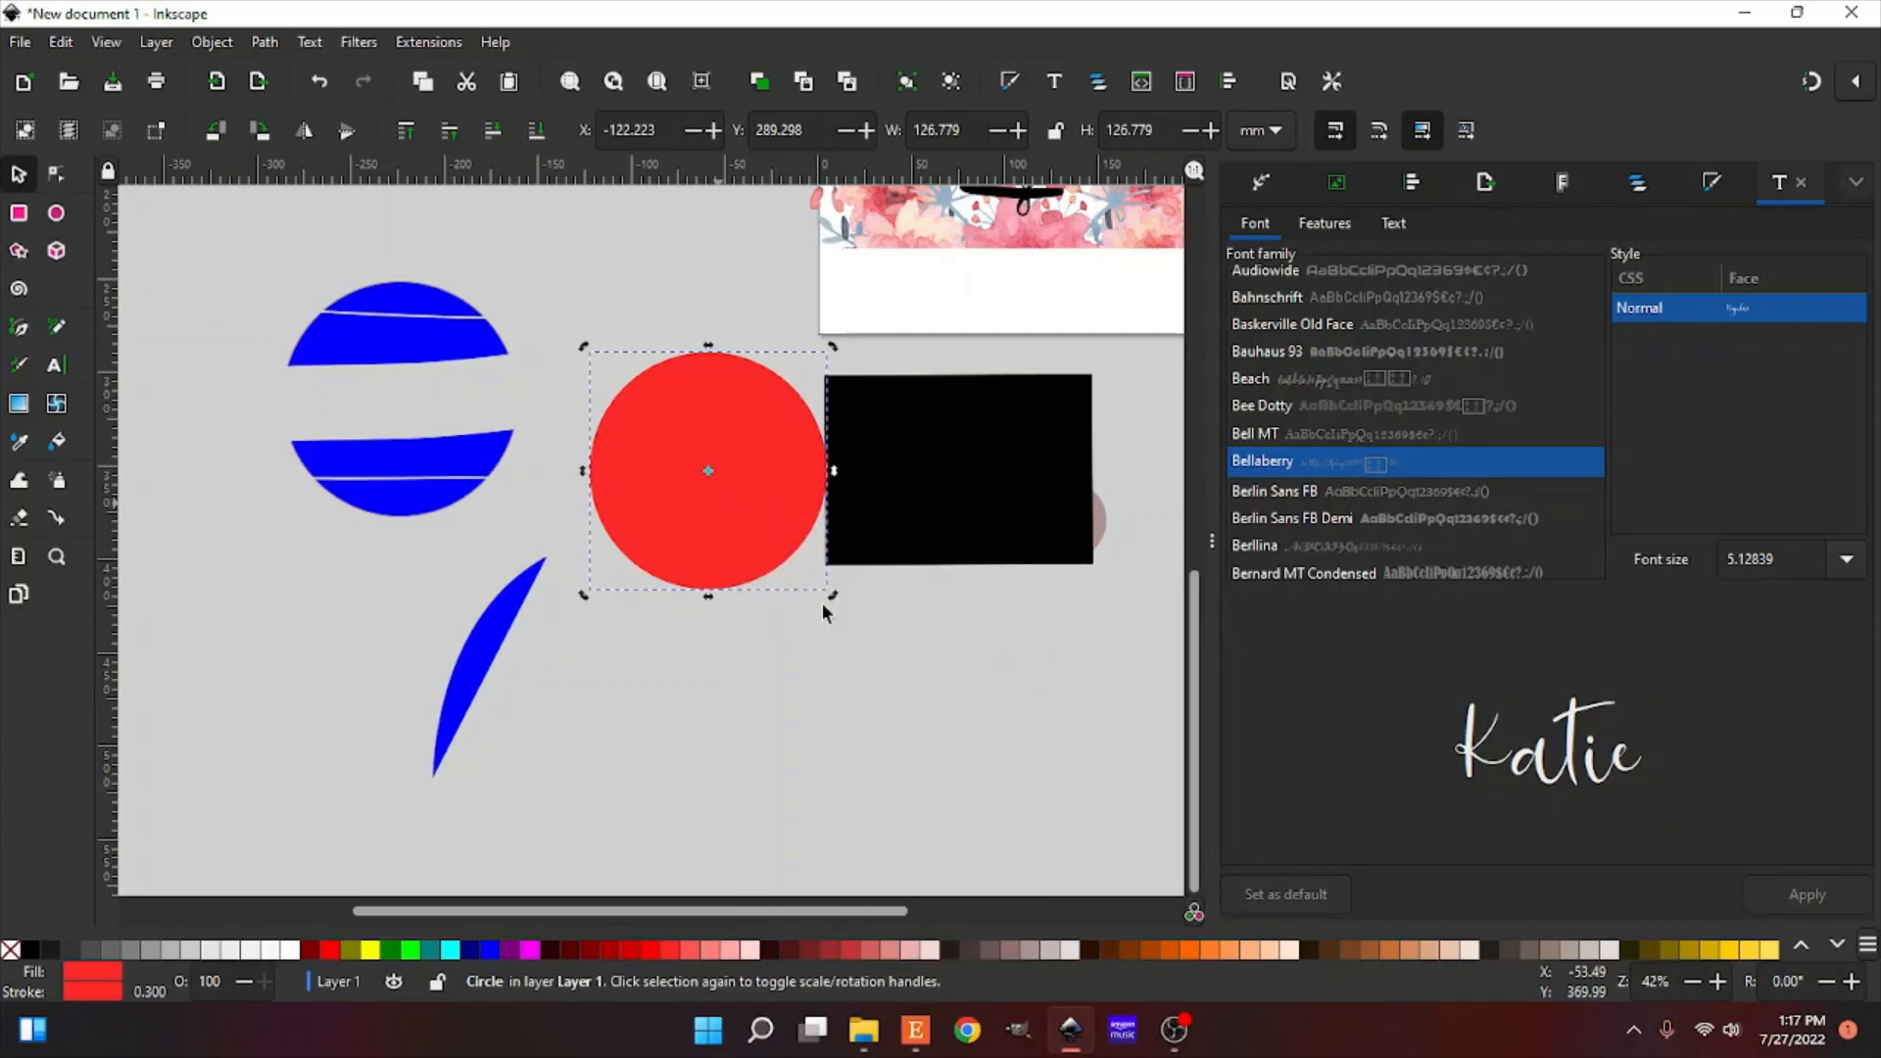
{"action": "left_click_drag", "start_coordinate": [756, 525], "coordinate": [784, 646]}
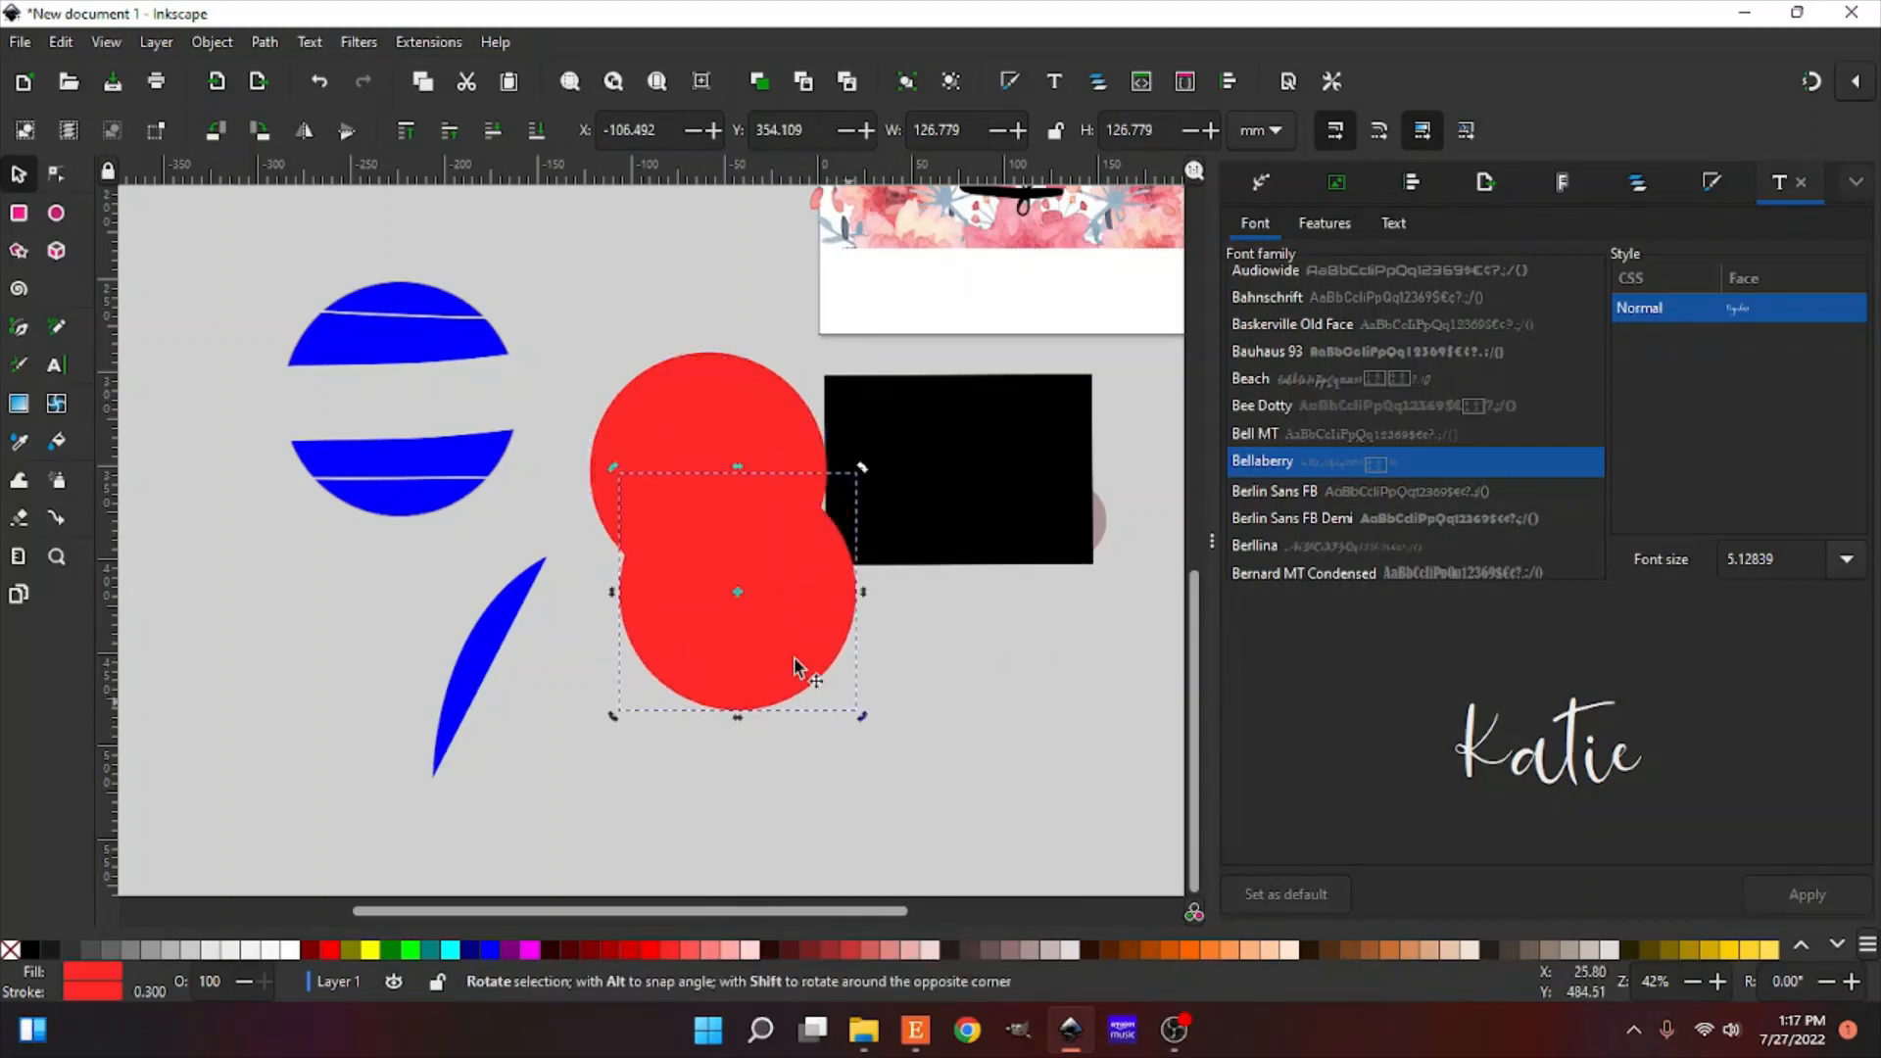
{"action": "left_click_drag", "start_coordinate": [862, 716], "coordinate": [802, 654]}
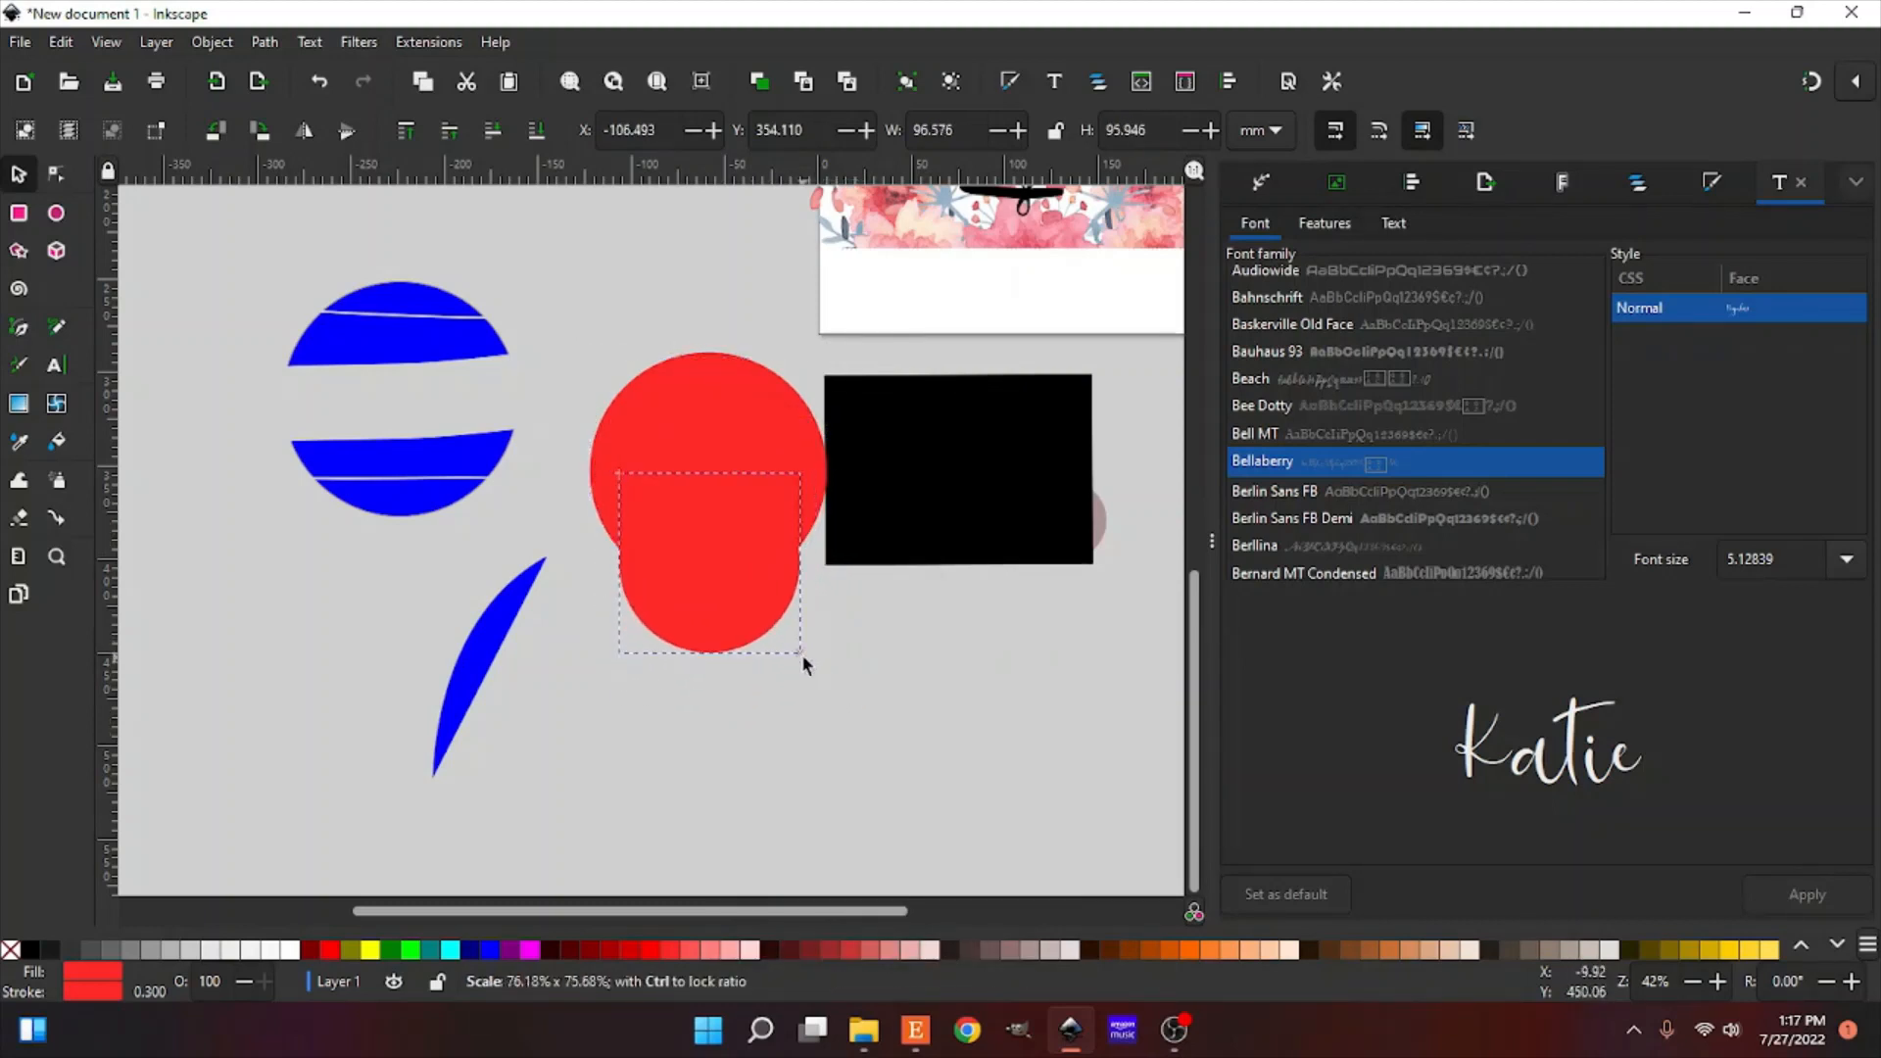
{"action": "left_click", "coordinate": [30, 950]}
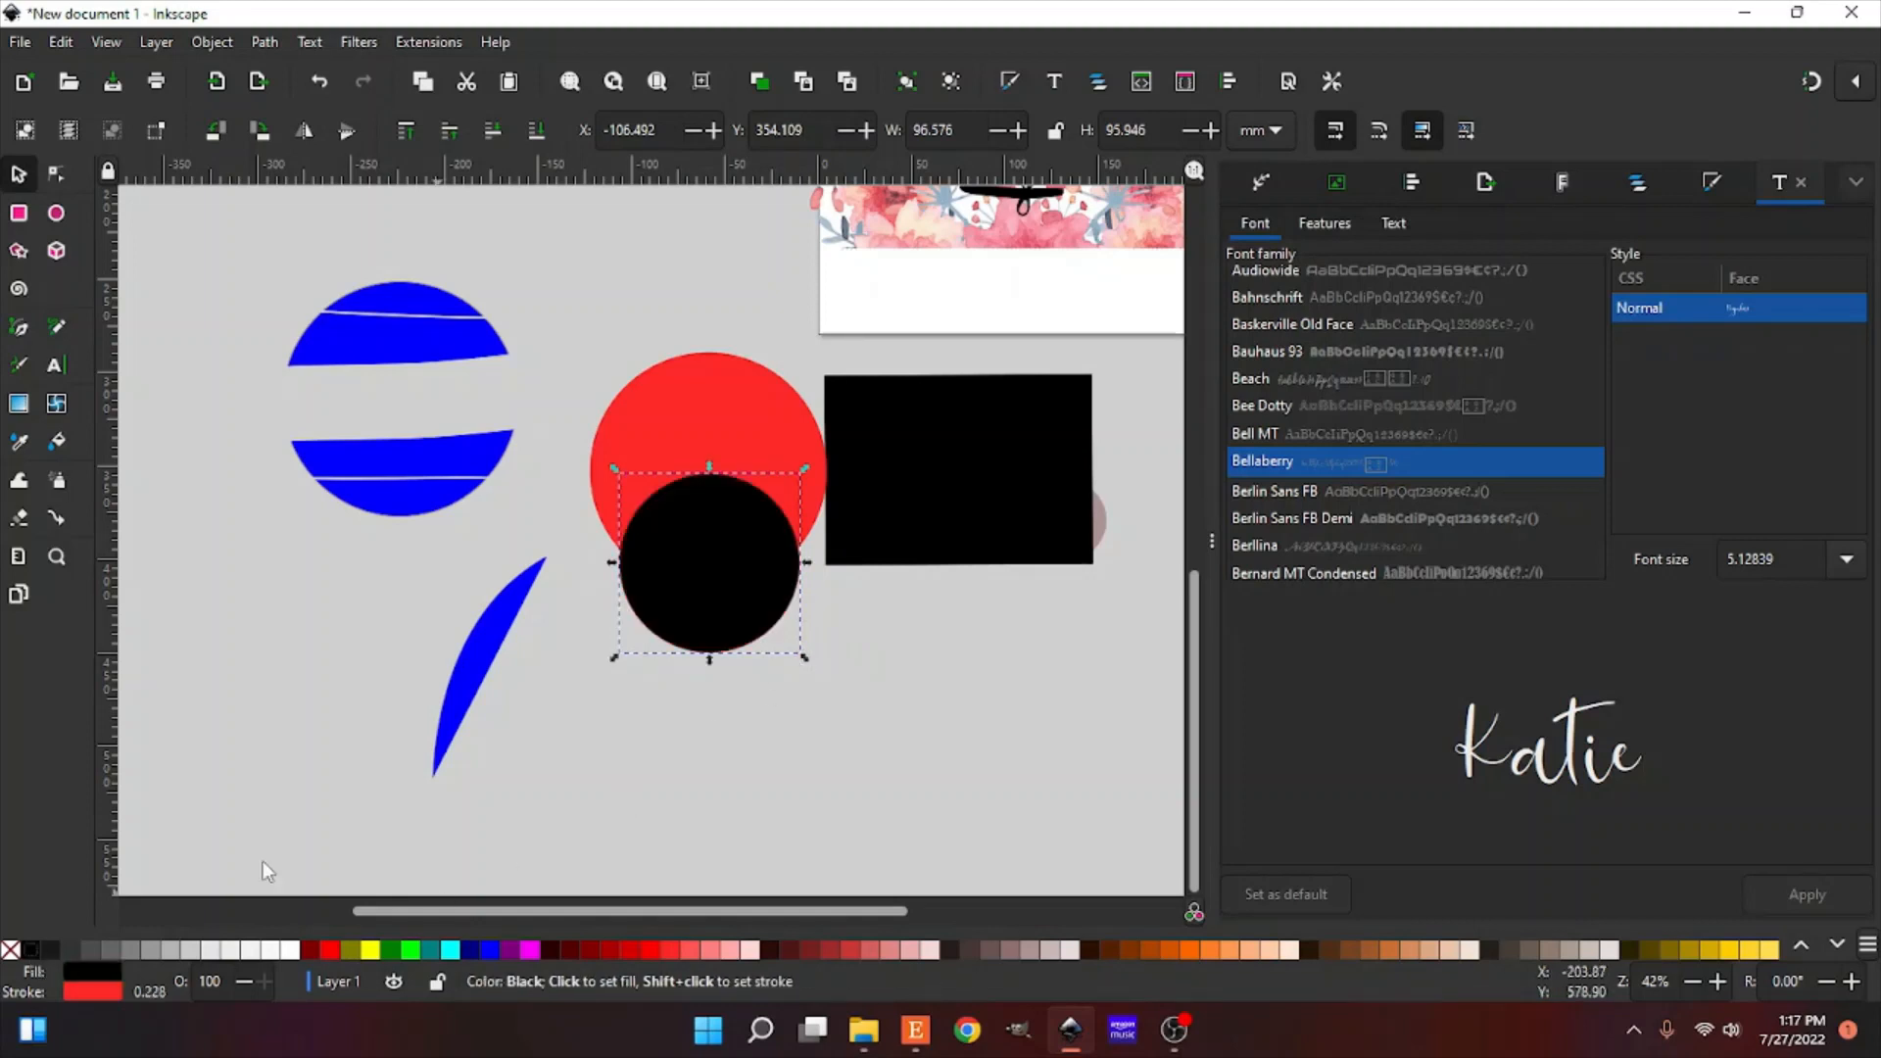
Step: Move the black circle inside the red one and centre the two on the horizontal axis relative to the last selected object
{"action": "left_click_drag", "start_coordinate": [715, 588], "coordinate": [712, 487]}
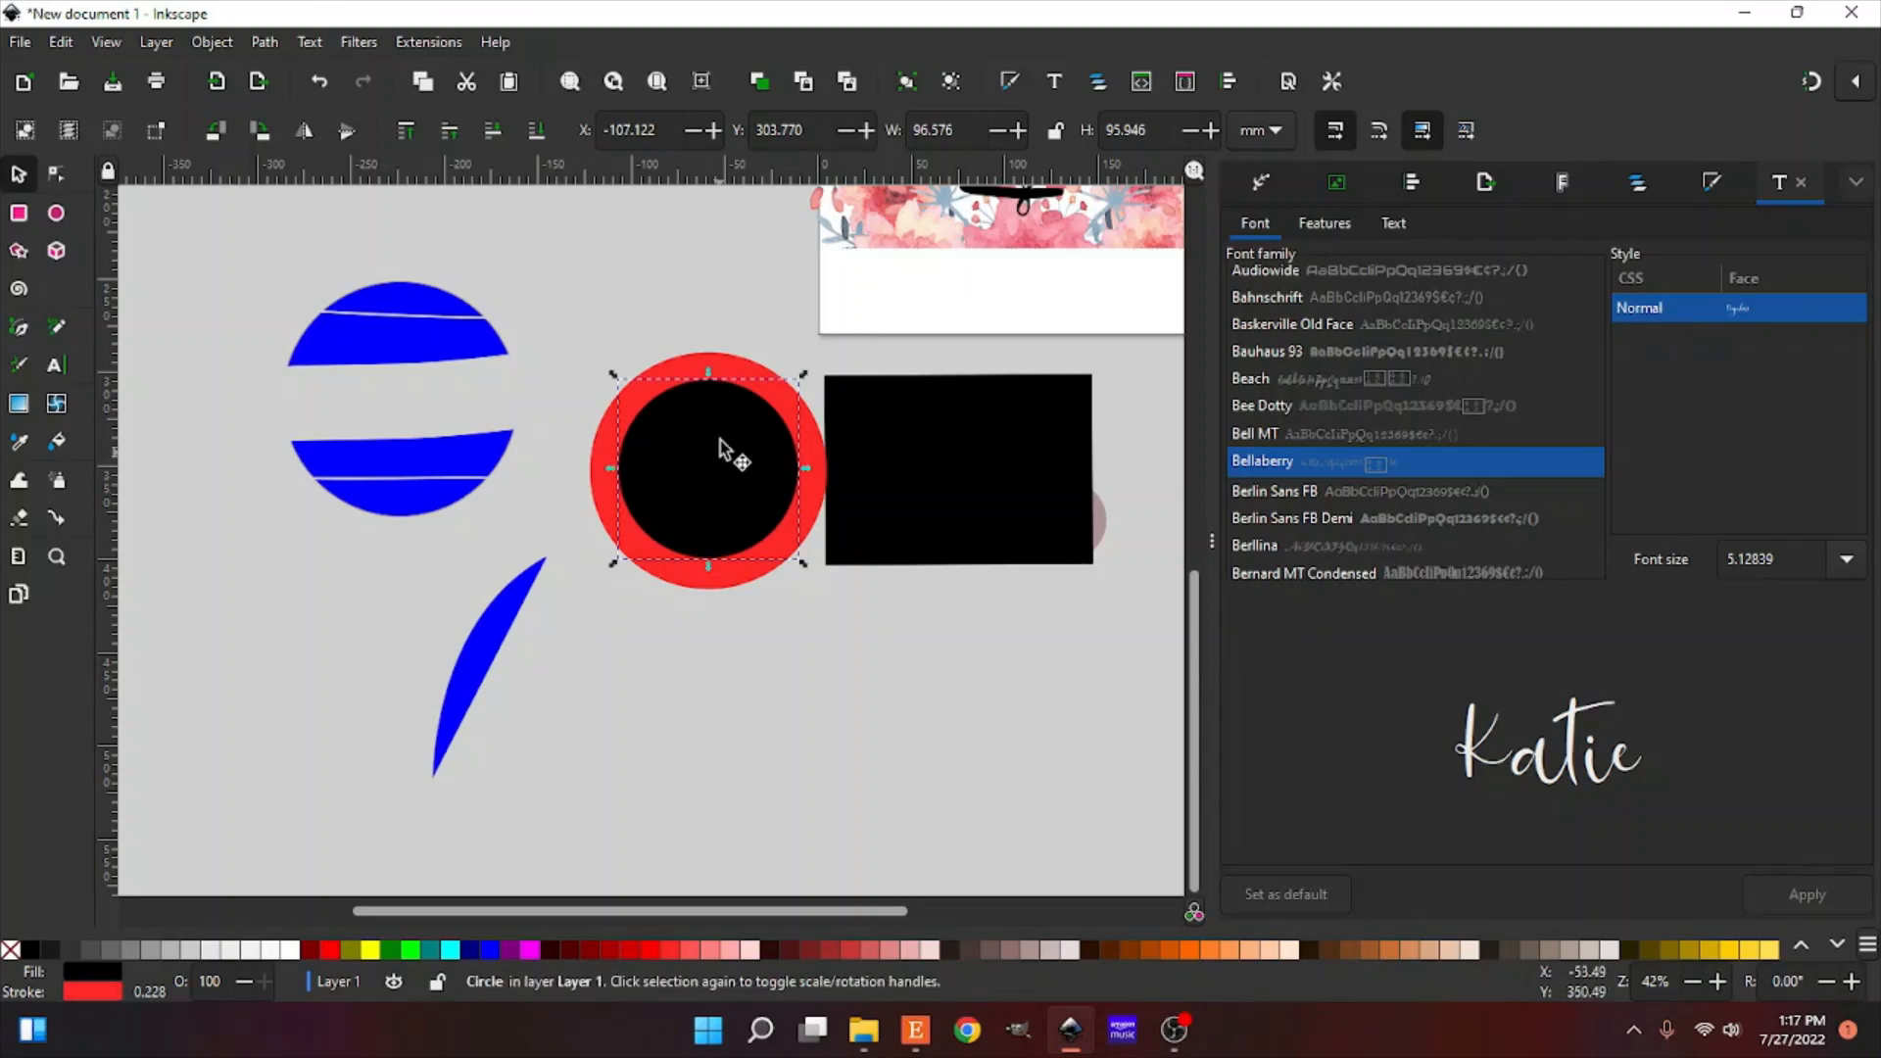
{"action": "left_click", "coordinate": [741, 370], "text": "shift"}
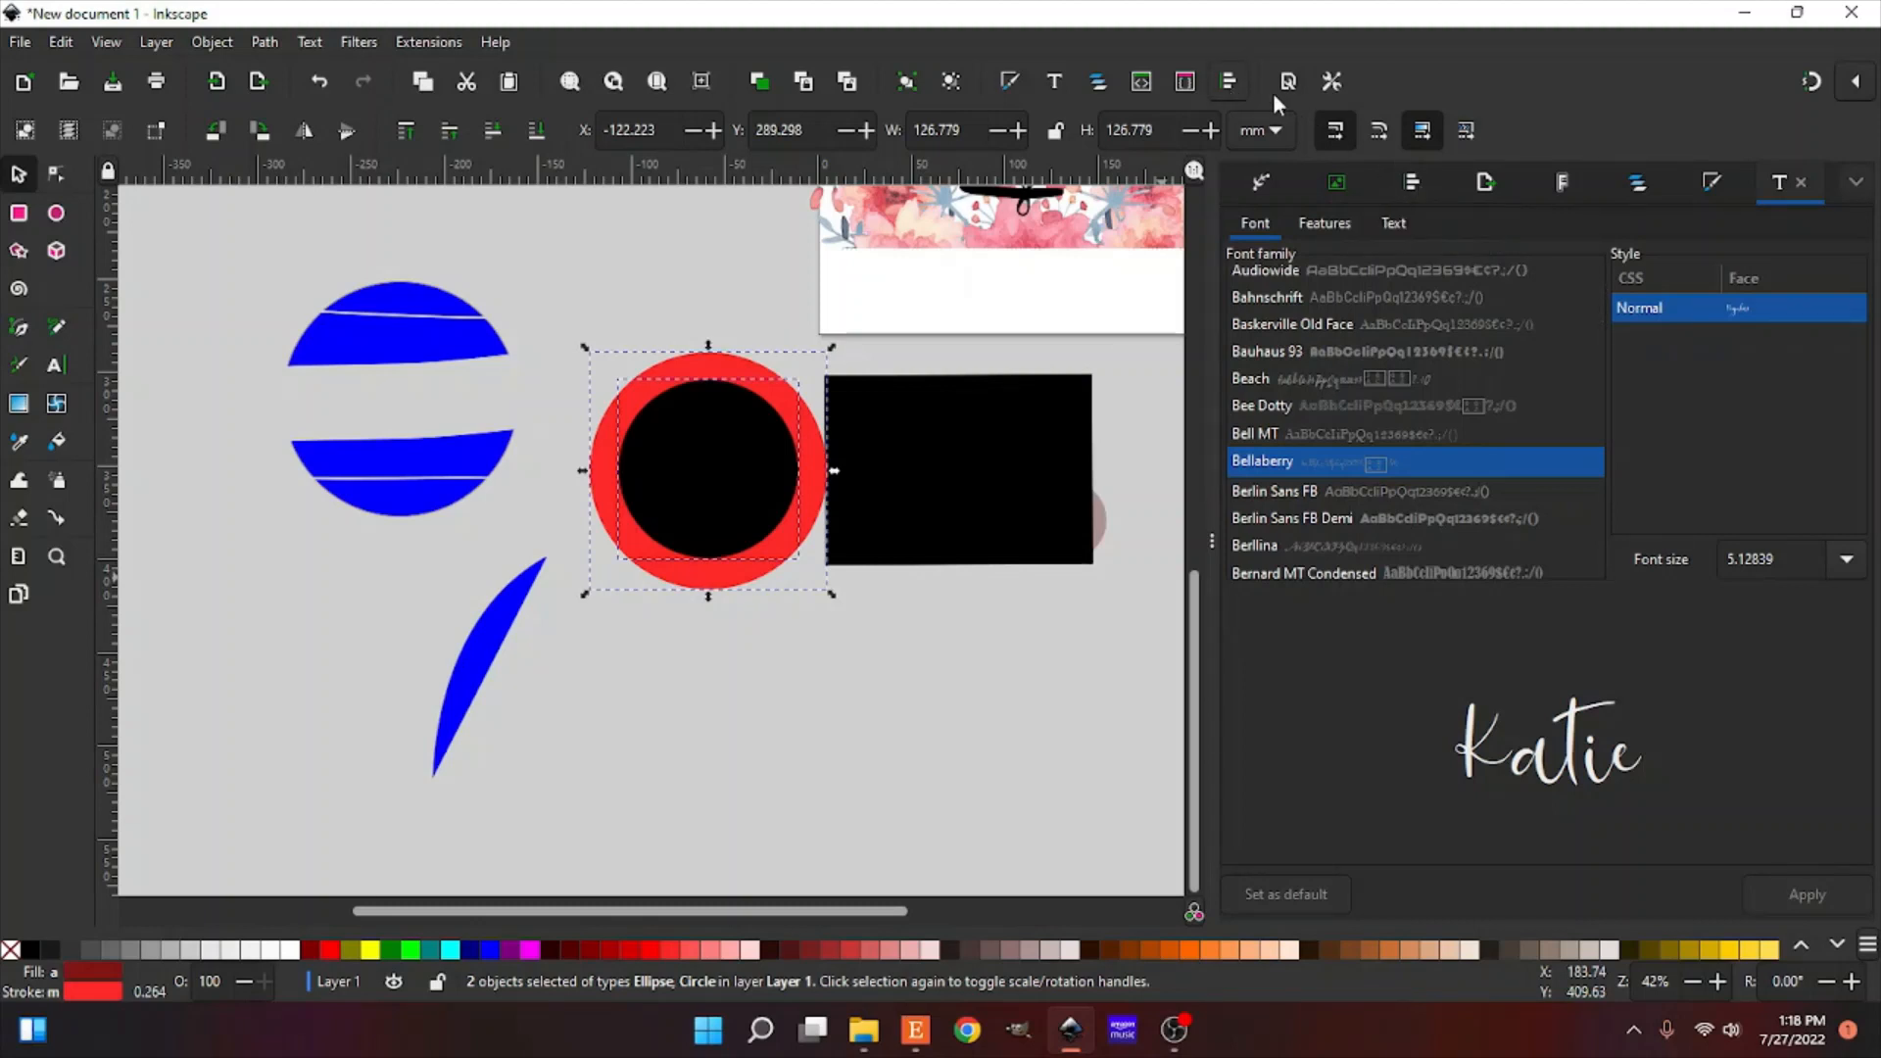
{"action": "left_click", "coordinate": [1421, 184]}
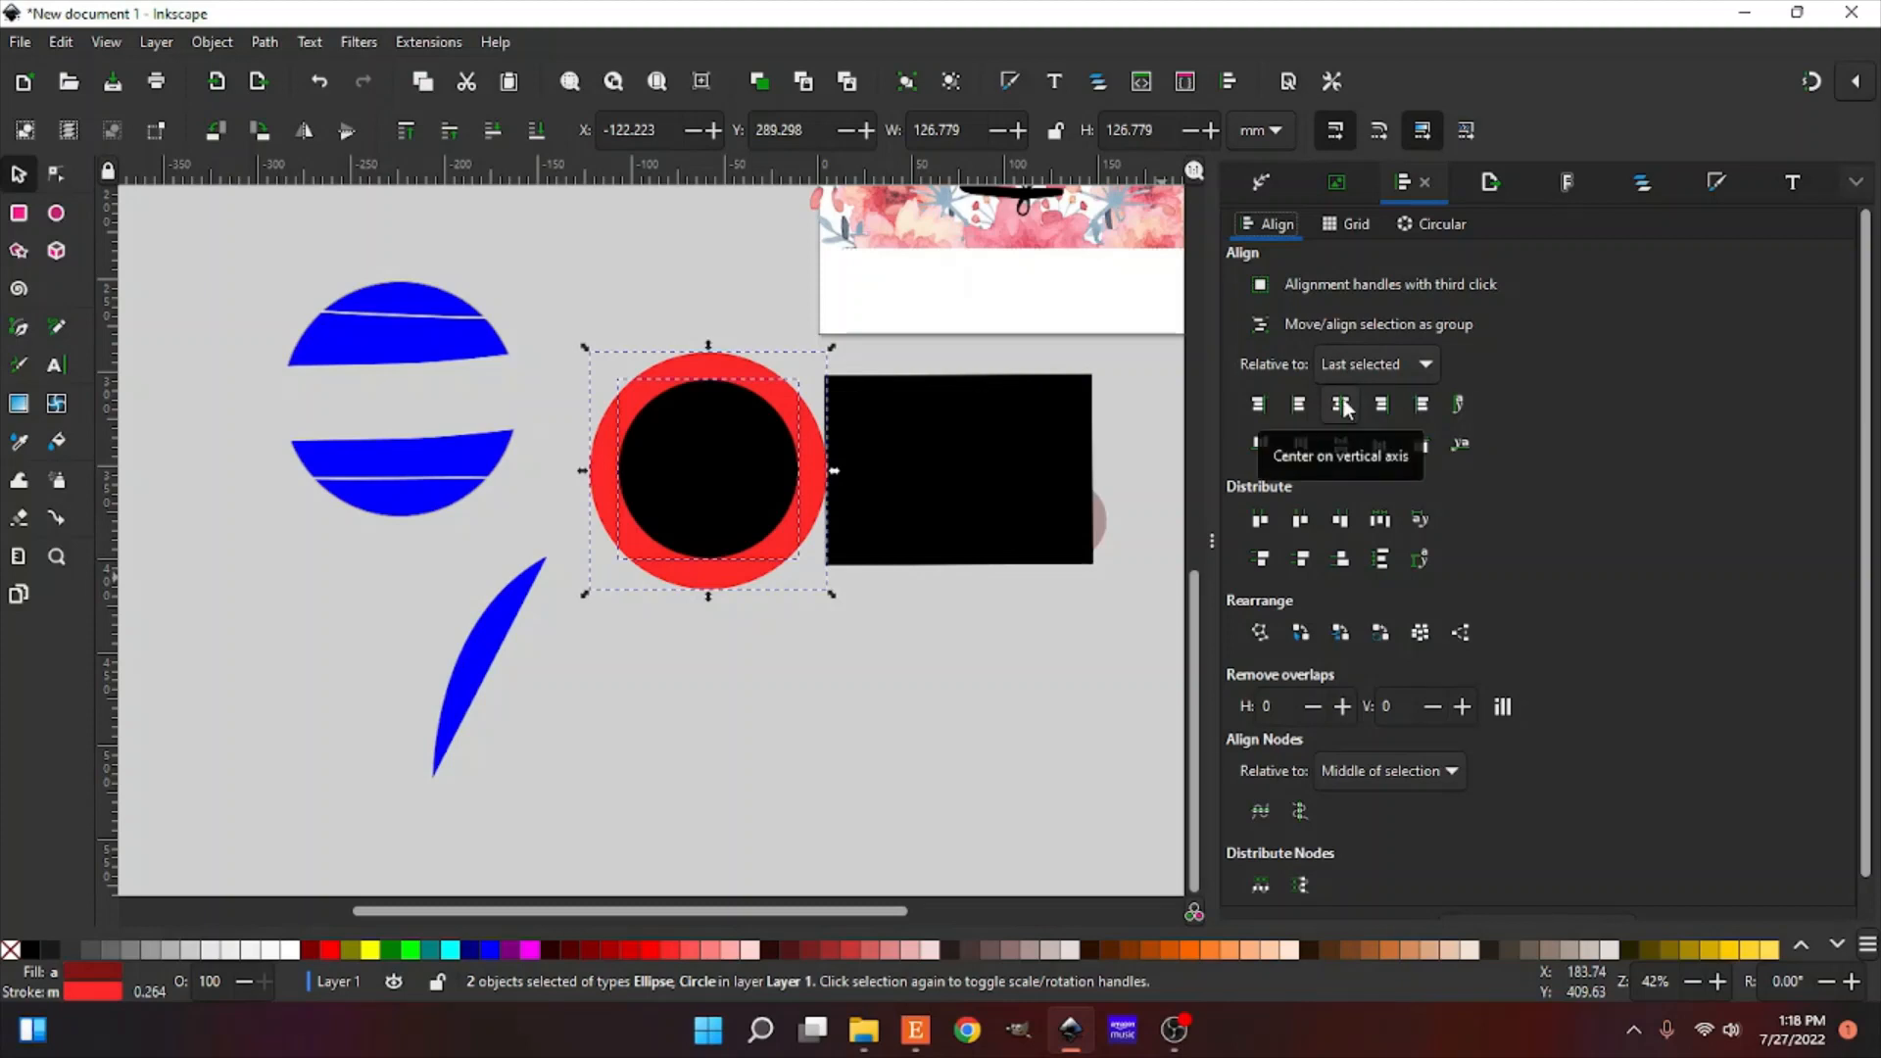
{"action": "left_click", "coordinate": [1348, 447]}
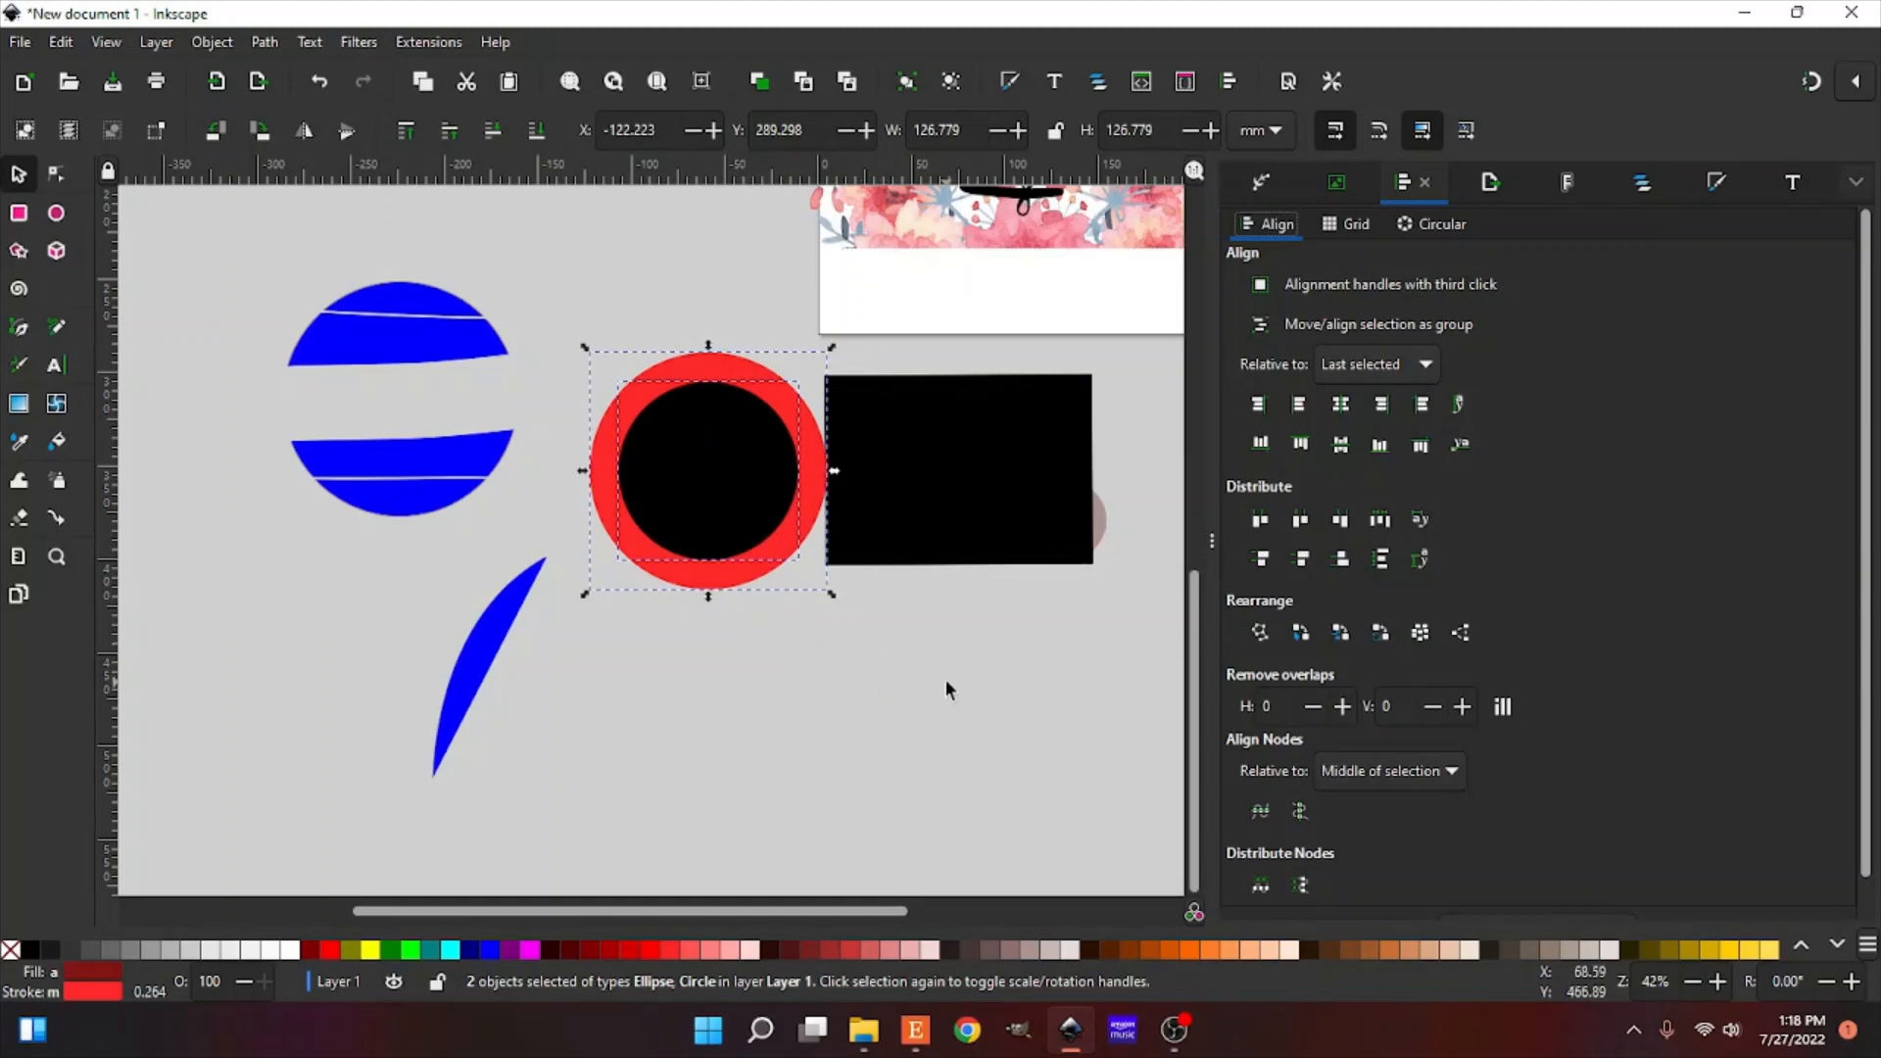
Step: Centre the floral frame and its name text on the page along both the vertical and horizontal axes, aligning relative to Page
{"action": "scroll", "coordinate": [945, 679], "scroll_direction": "up", "scroll_amount": 8}
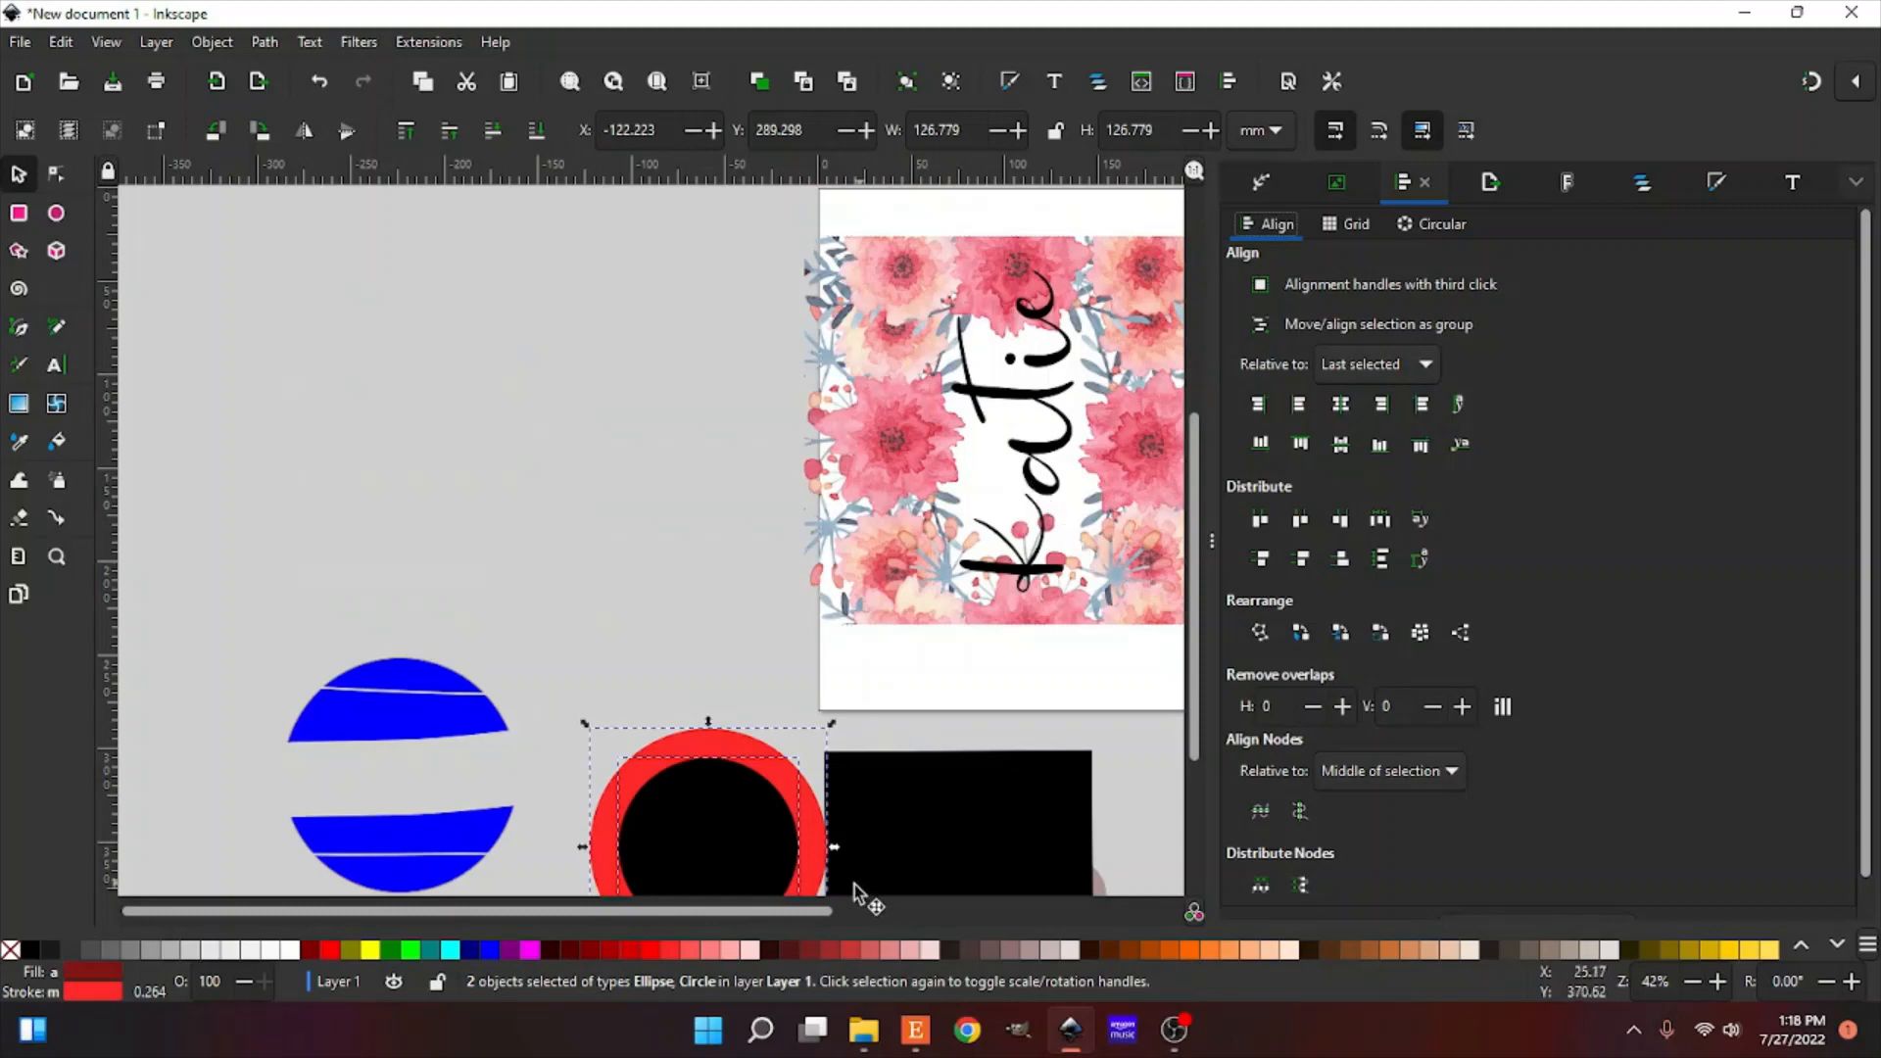
{"action": "left_click_drag", "start_coordinate": [809, 916], "coordinate": [937, 913]}
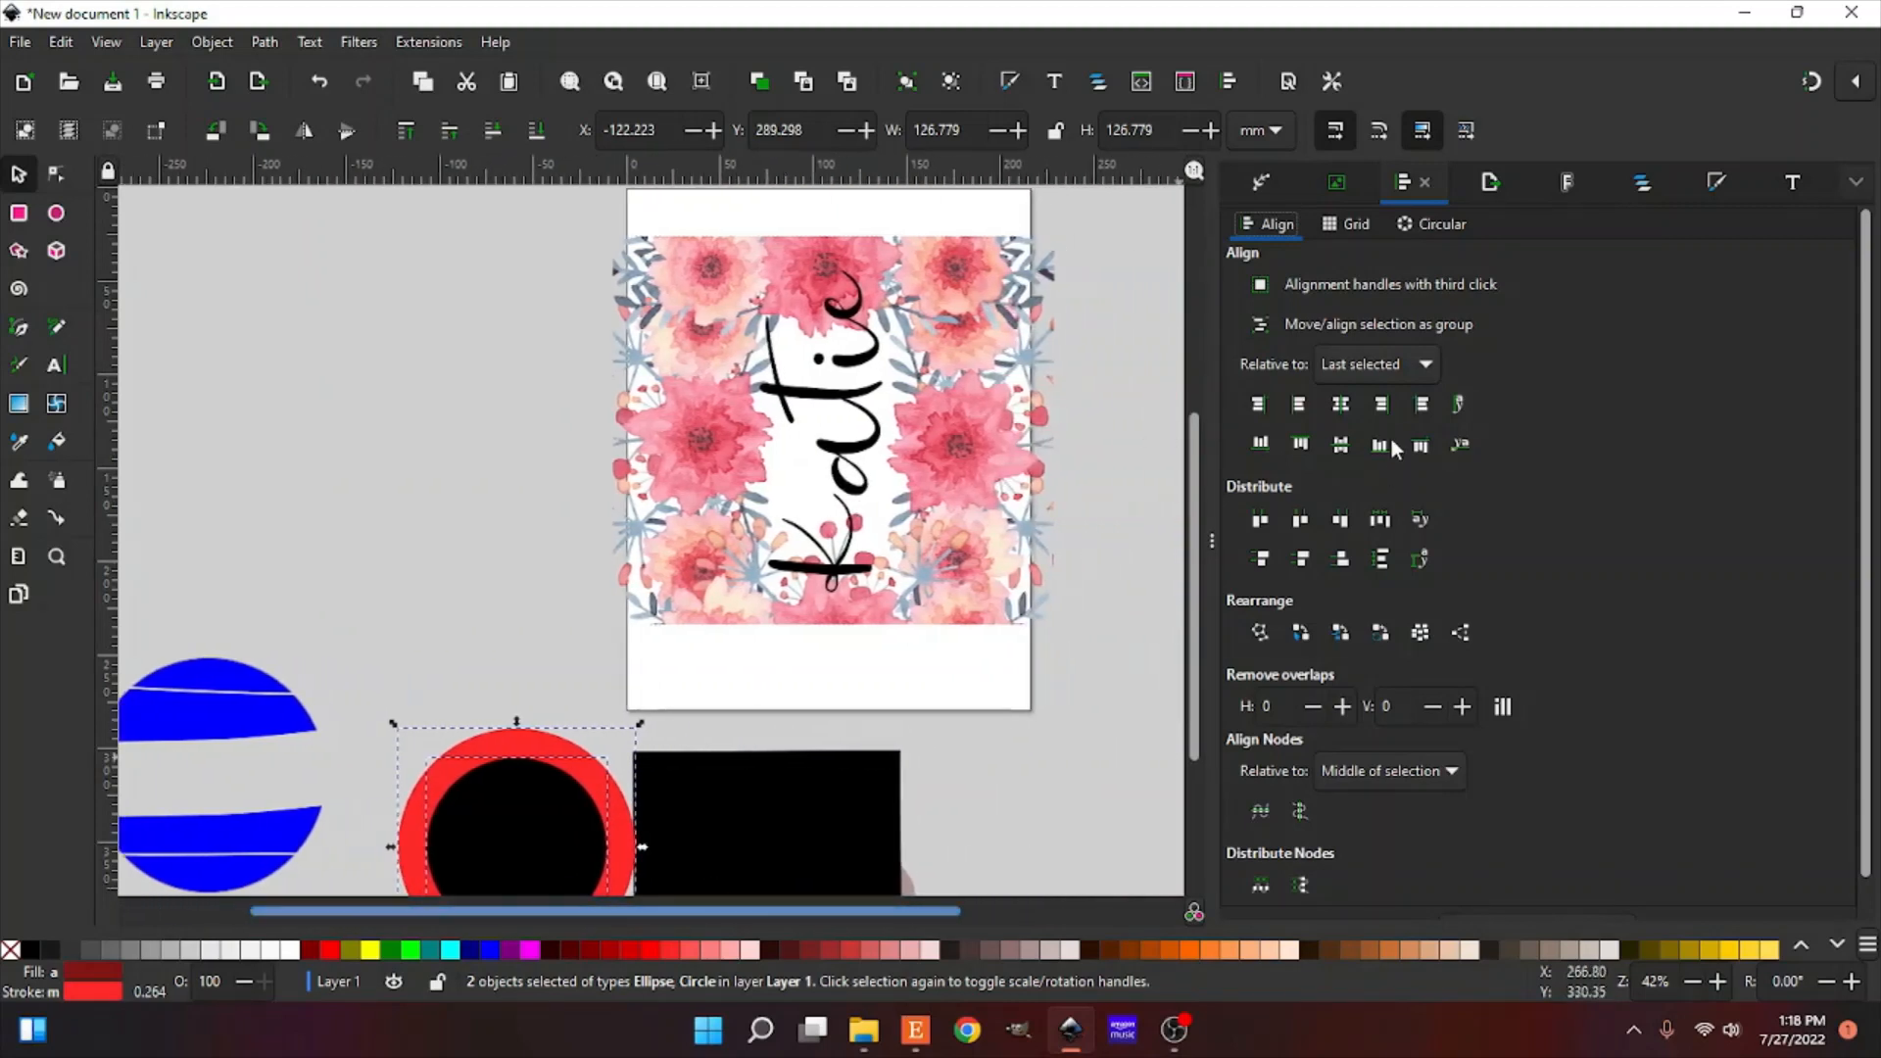
{"action": "left_click", "coordinate": [1401, 367]}
{"action": "left_click", "coordinate": [1387, 504]}
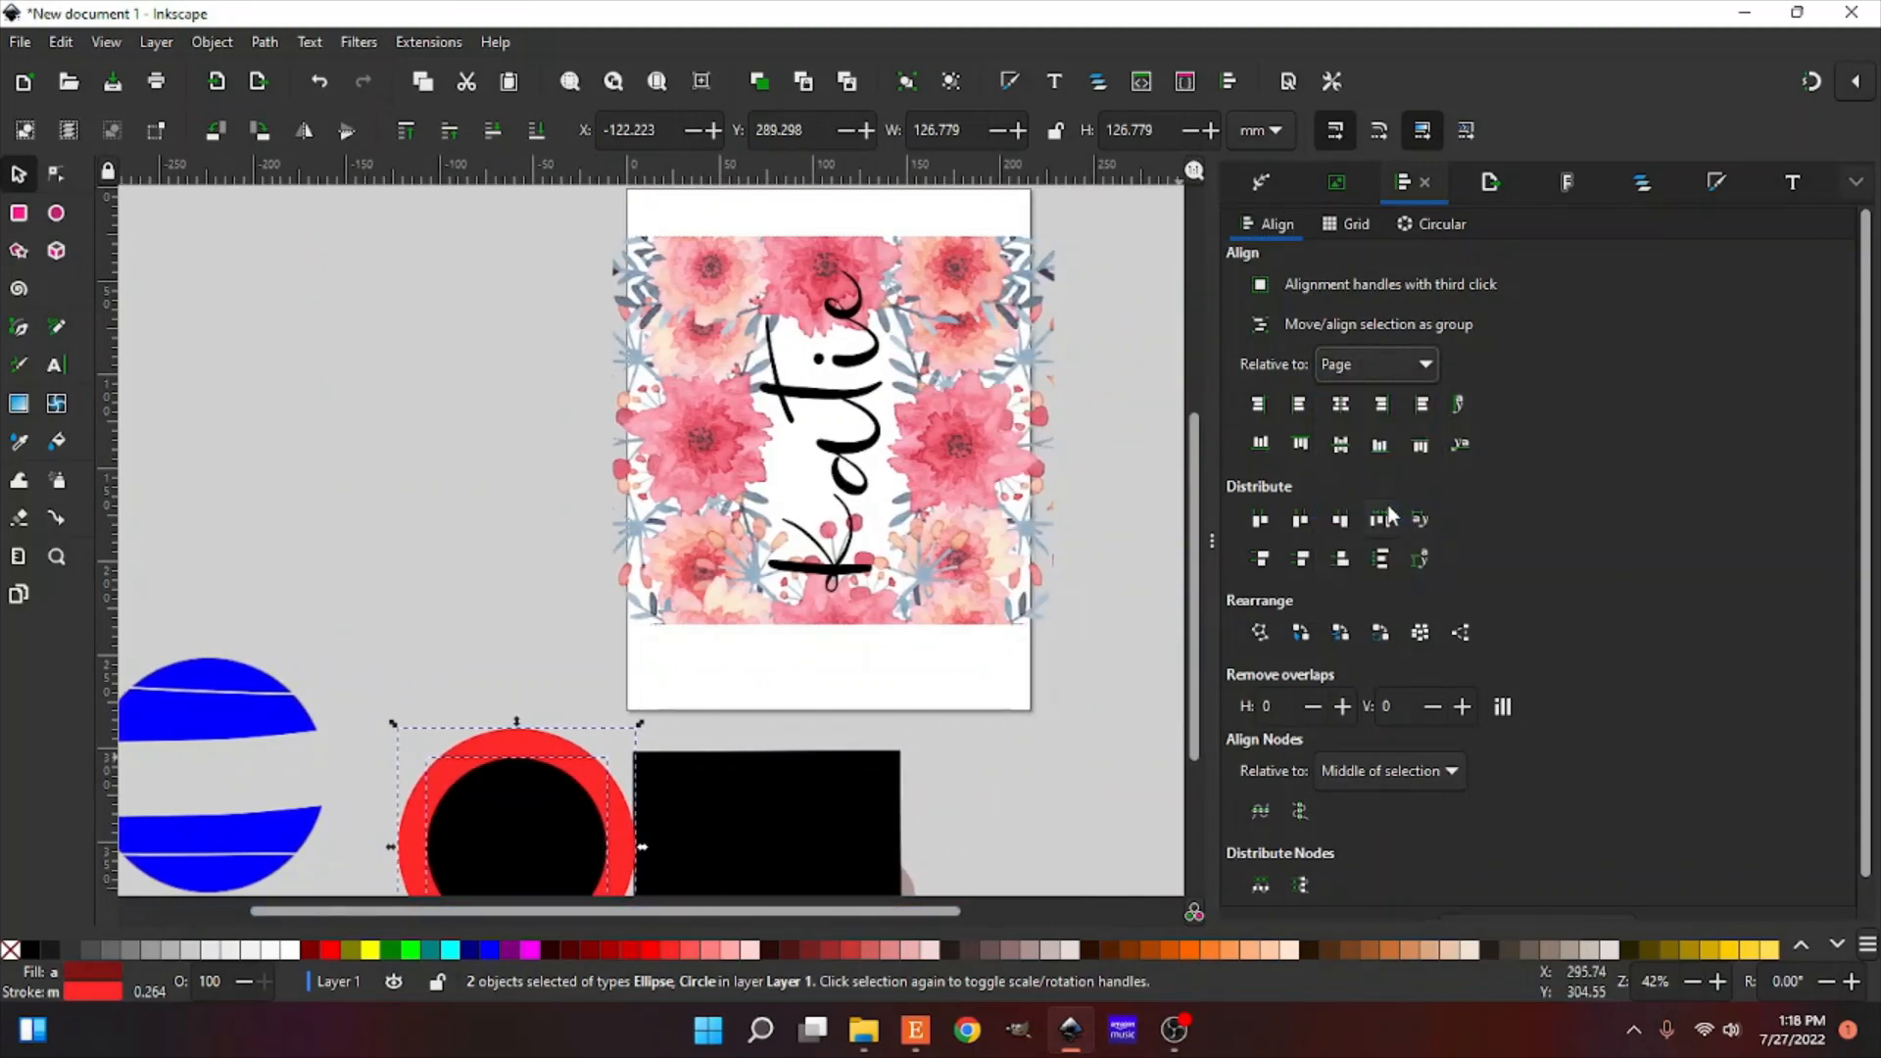
{"action": "scroll", "coordinate": [970, 514], "scroll_direction": "up", "scroll_amount": 5}
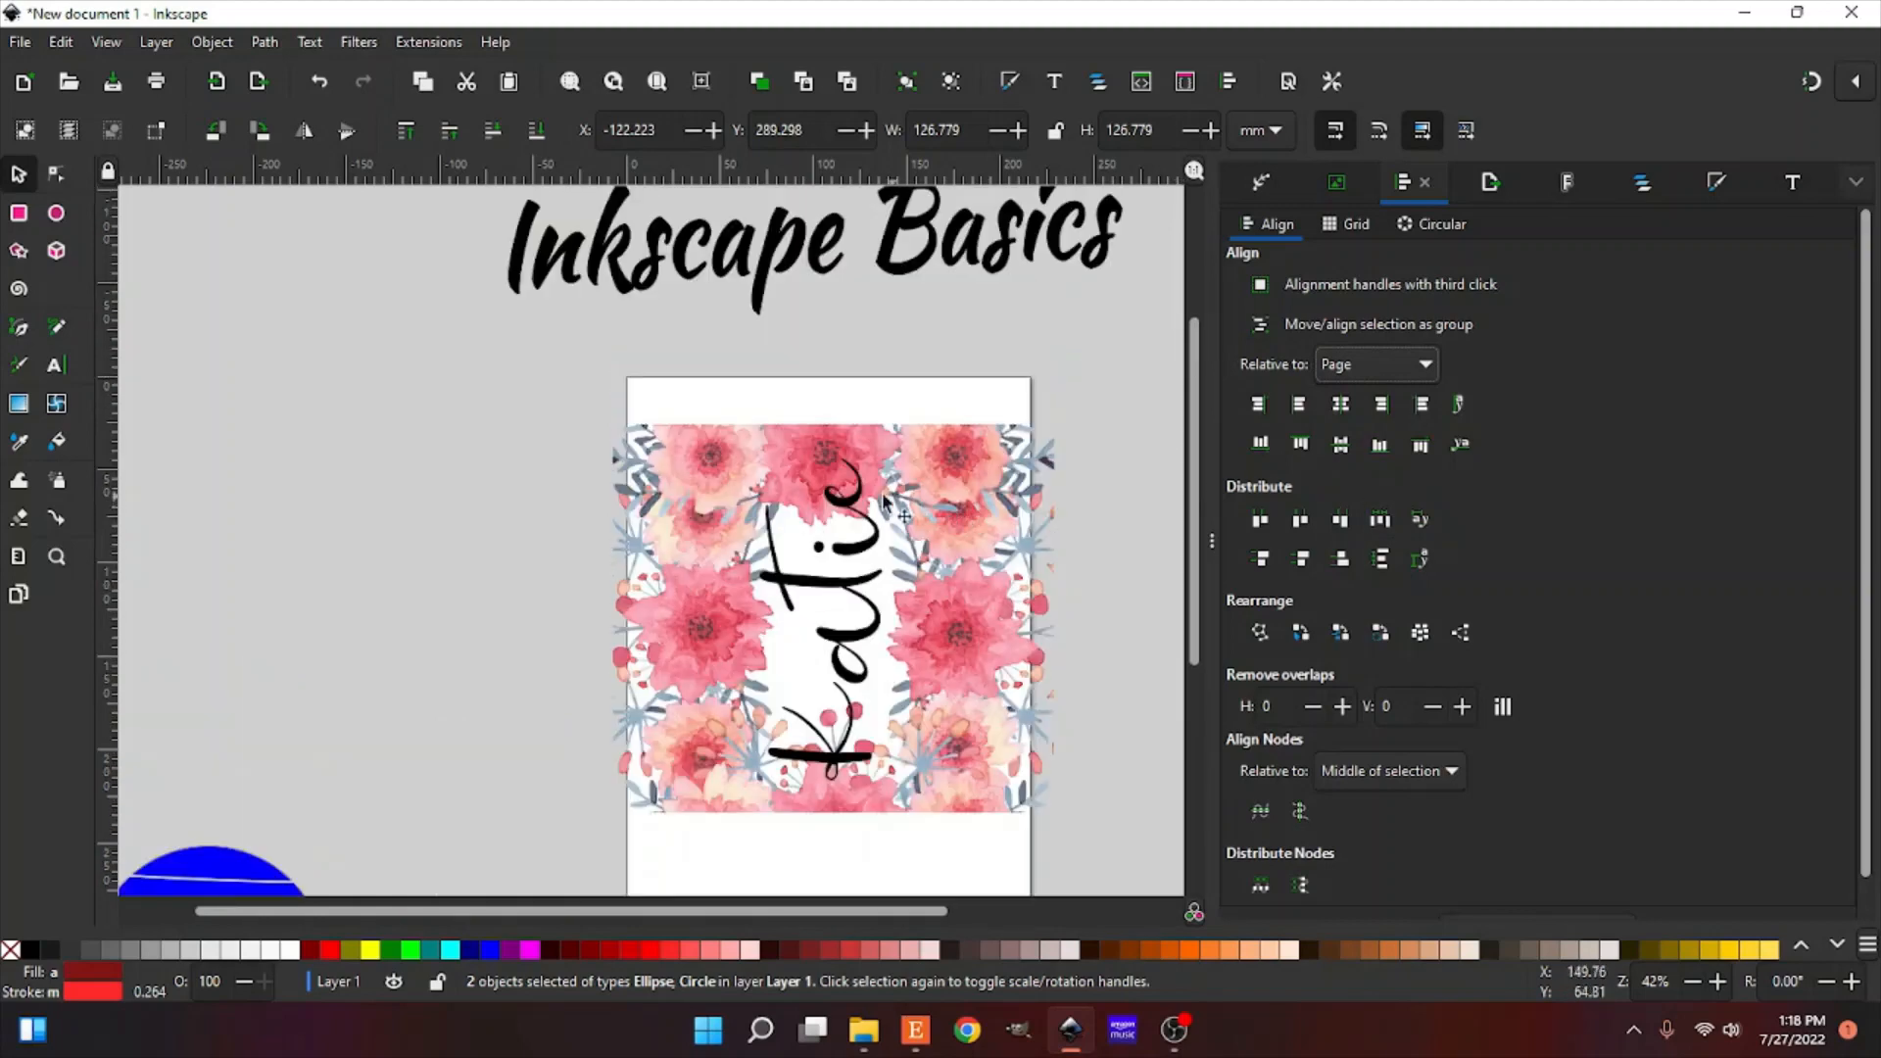
{"action": "left_click_drag", "start_coordinate": [545, 377], "coordinate": [1142, 851]}
{"action": "left_click", "coordinate": [1340, 404]}
{"action": "left_click", "coordinate": [1340, 445]}
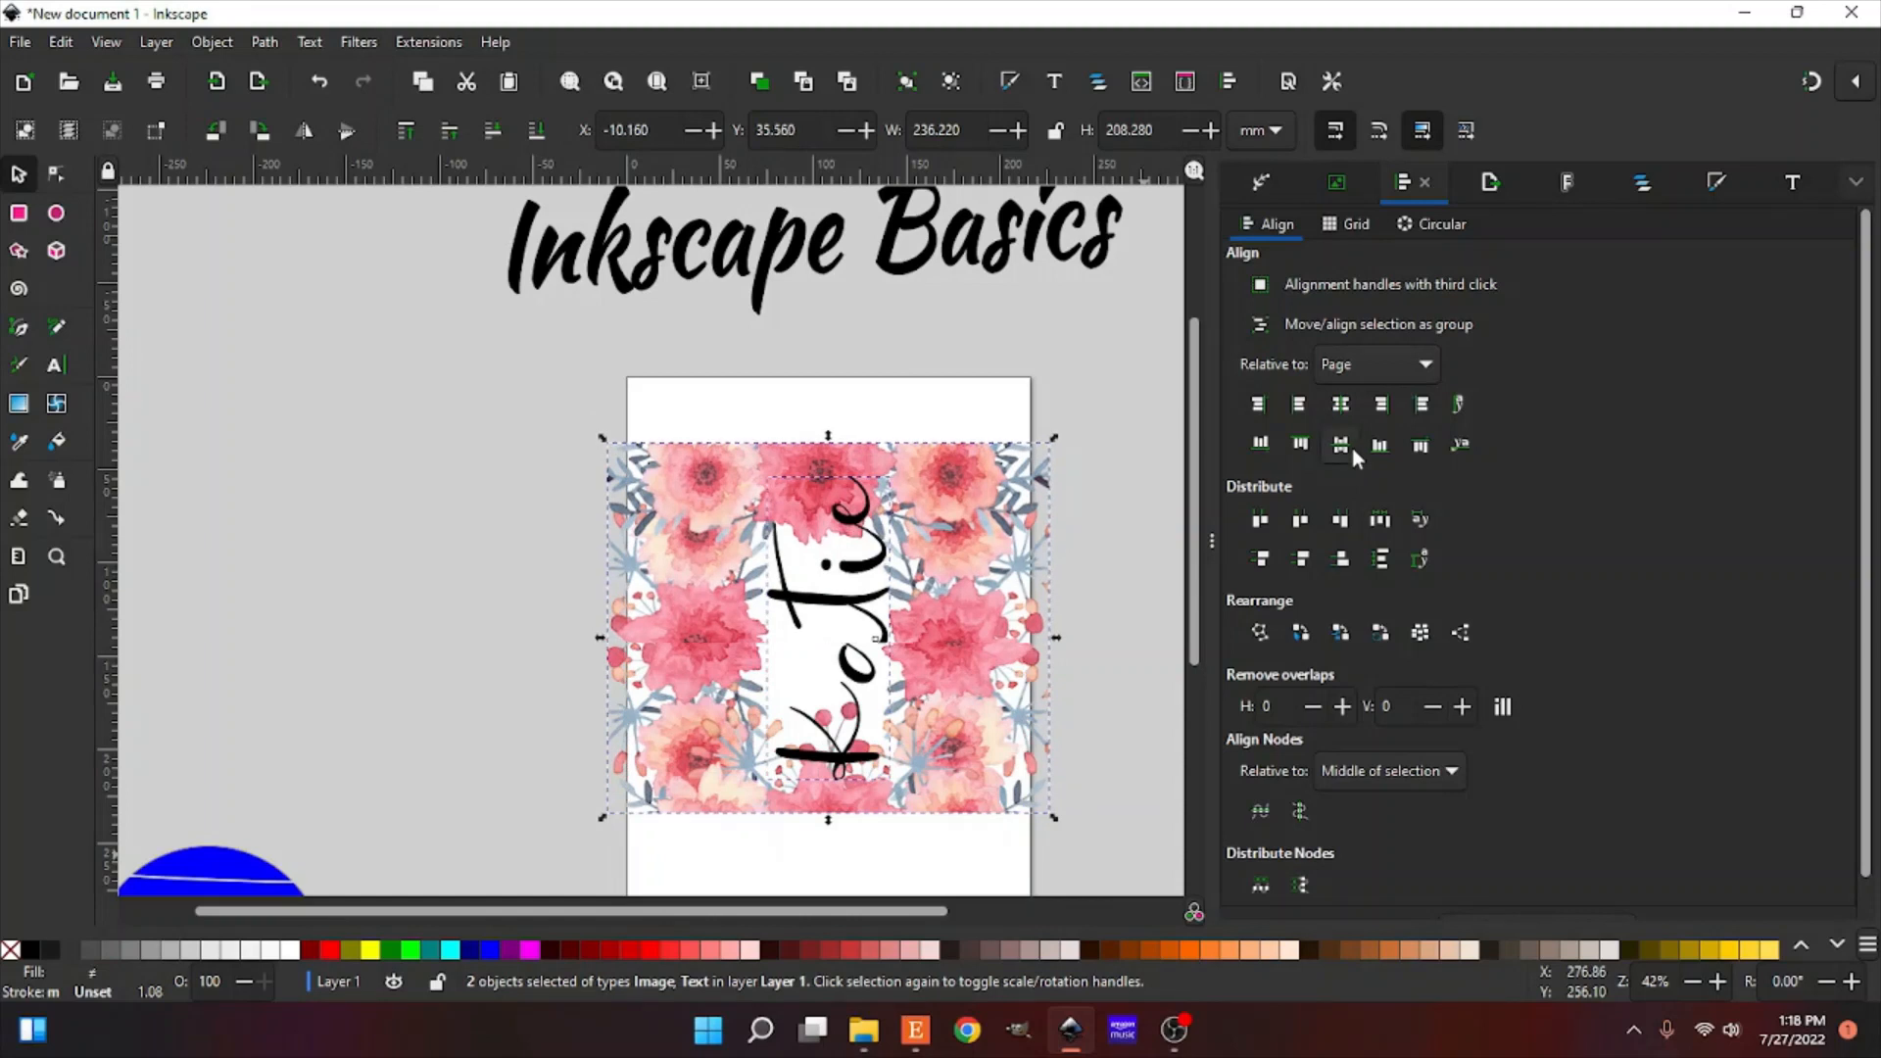
{"action": "left_click", "coordinate": [381, 583]}
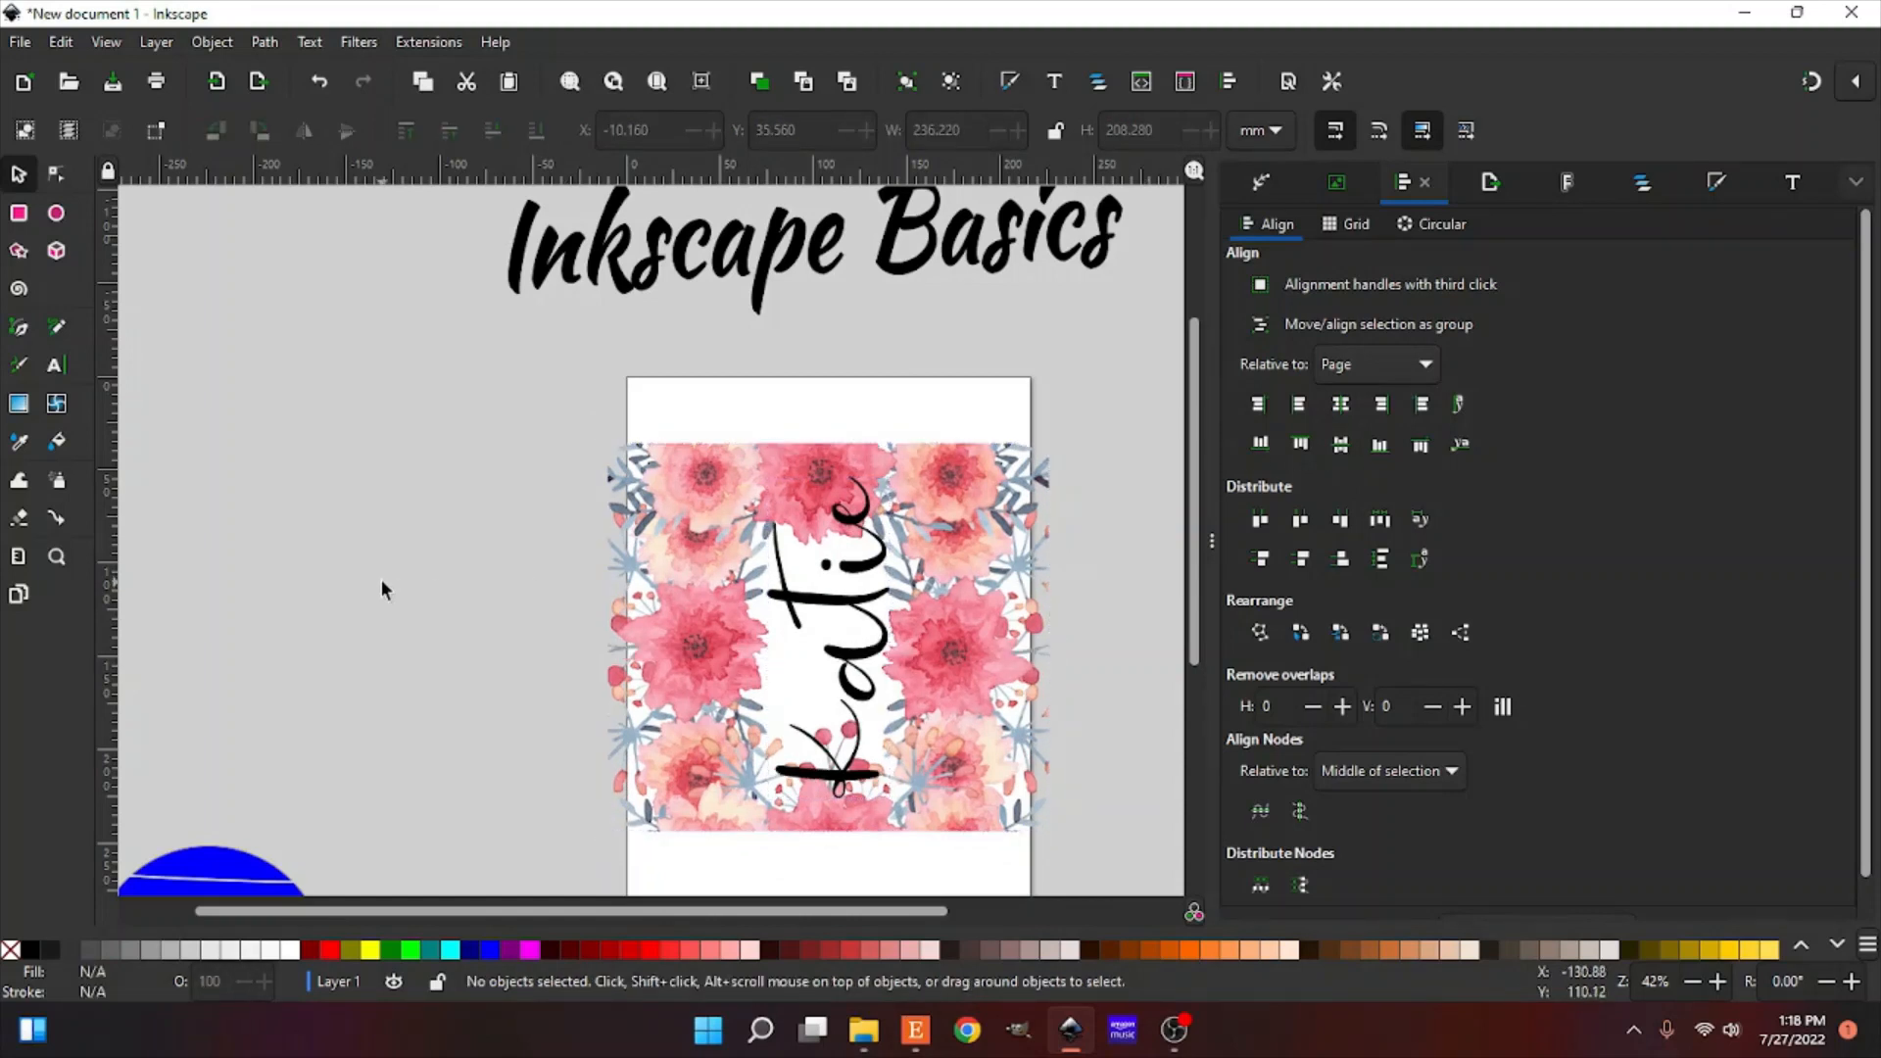
{"action": "scroll", "coordinate": [382, 588], "scroll_direction": "down", "scroll_amount": 2}
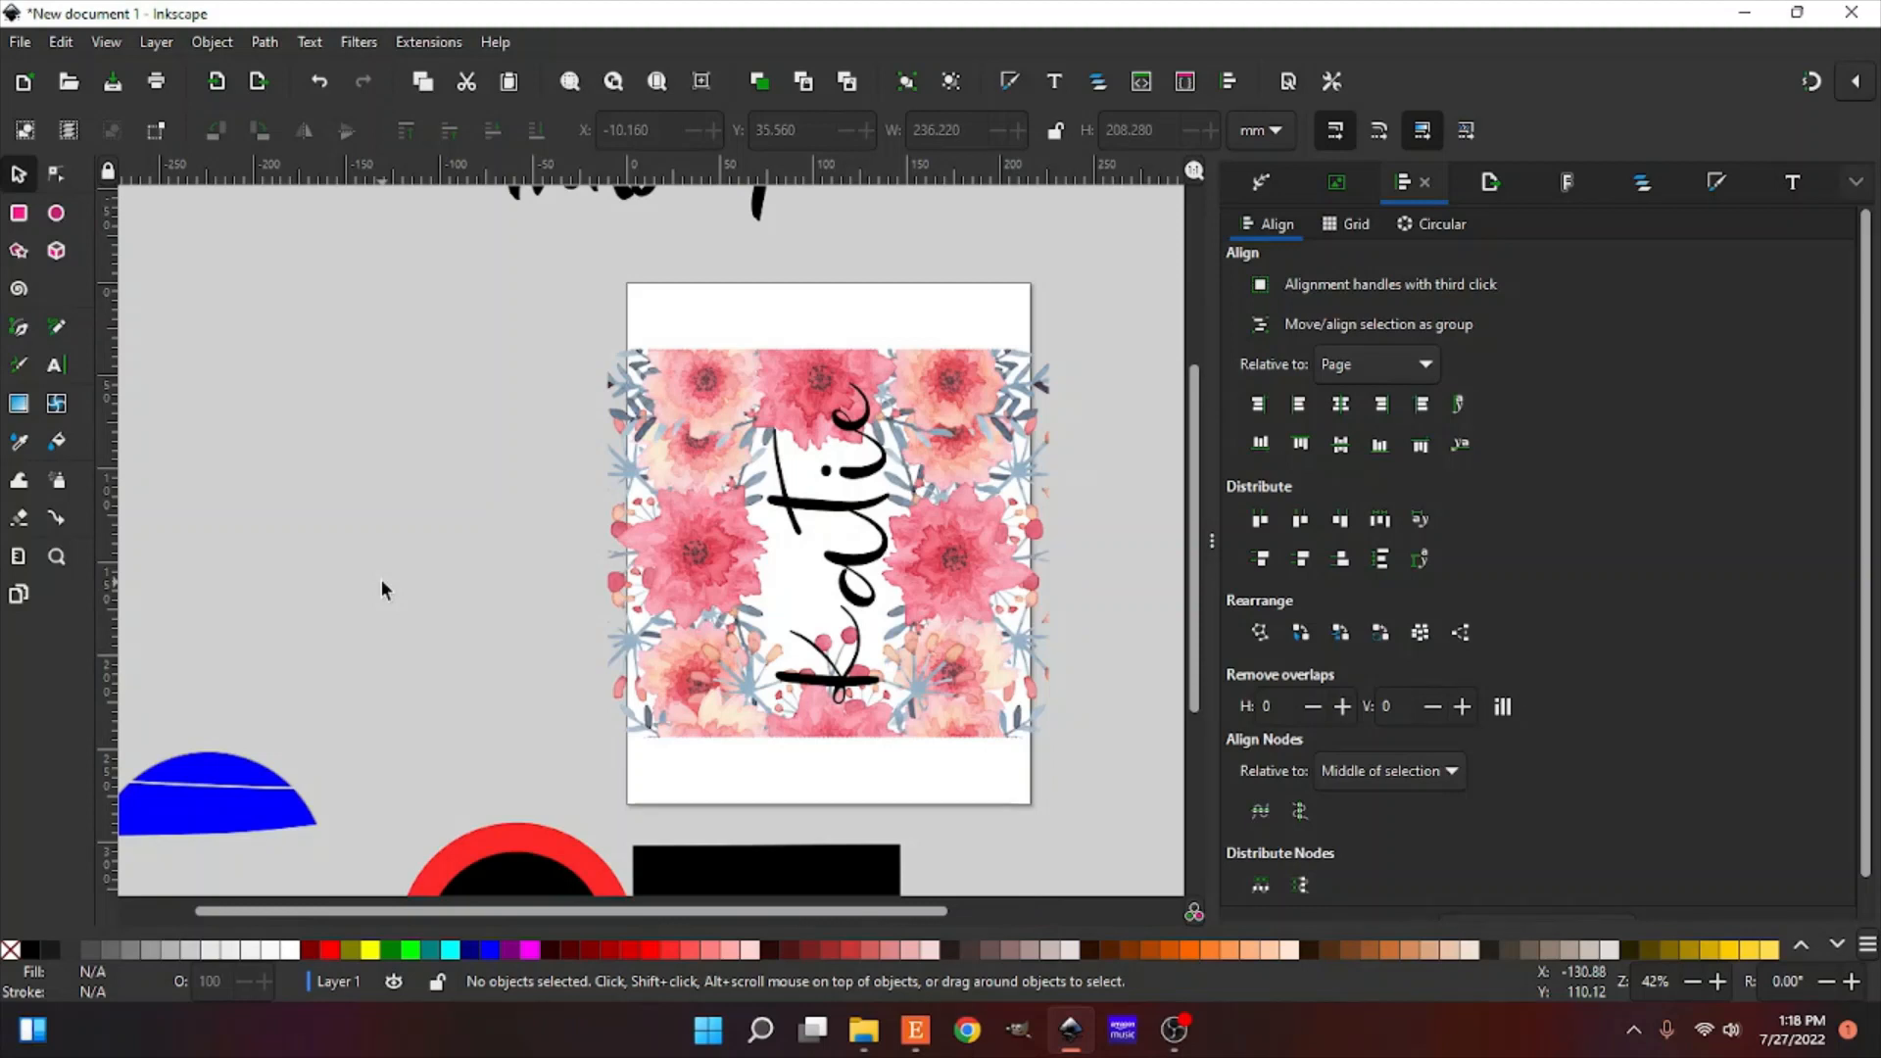